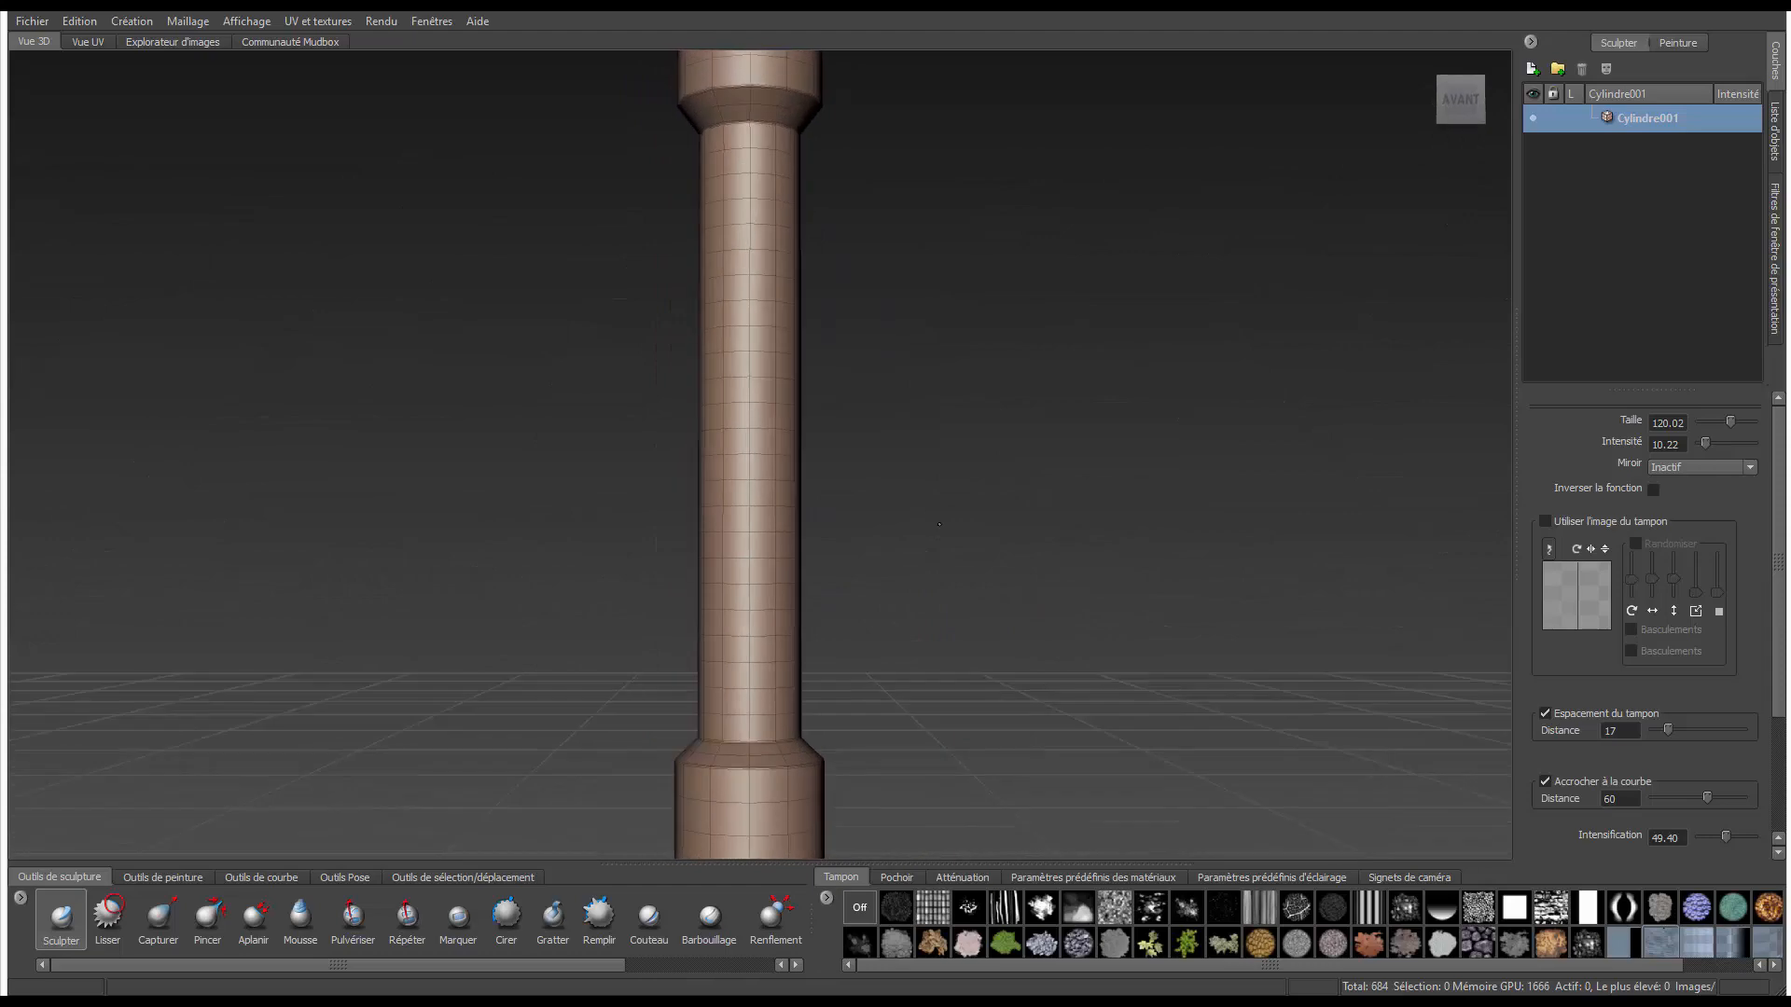
- Subdivide the column mesh four times to reach level 4
mouse_move(879, 573)
left_mouse_down("alt")
mouse_move(1014, 602)
mouse_move(772, 401)
left_mouse_up("alt")
right_click_drag(772, 401, 851, 187, "alt")
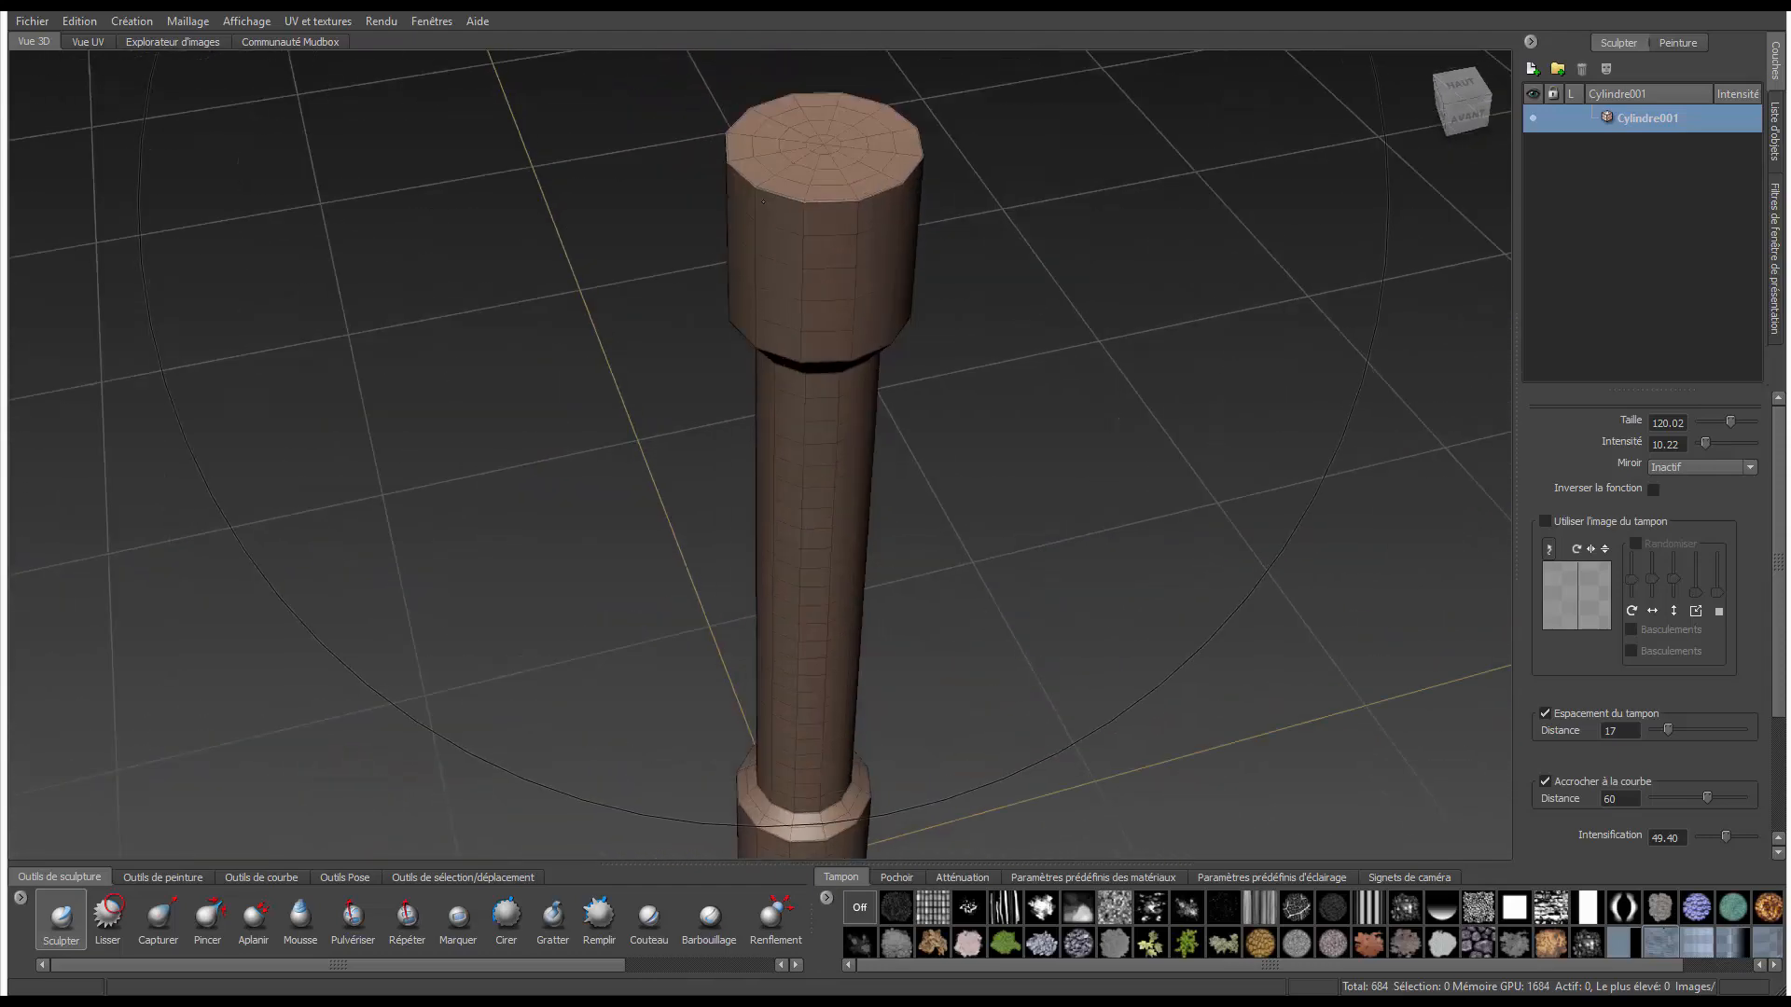
left_click_drag(851, 187, 832, 106, "alt")
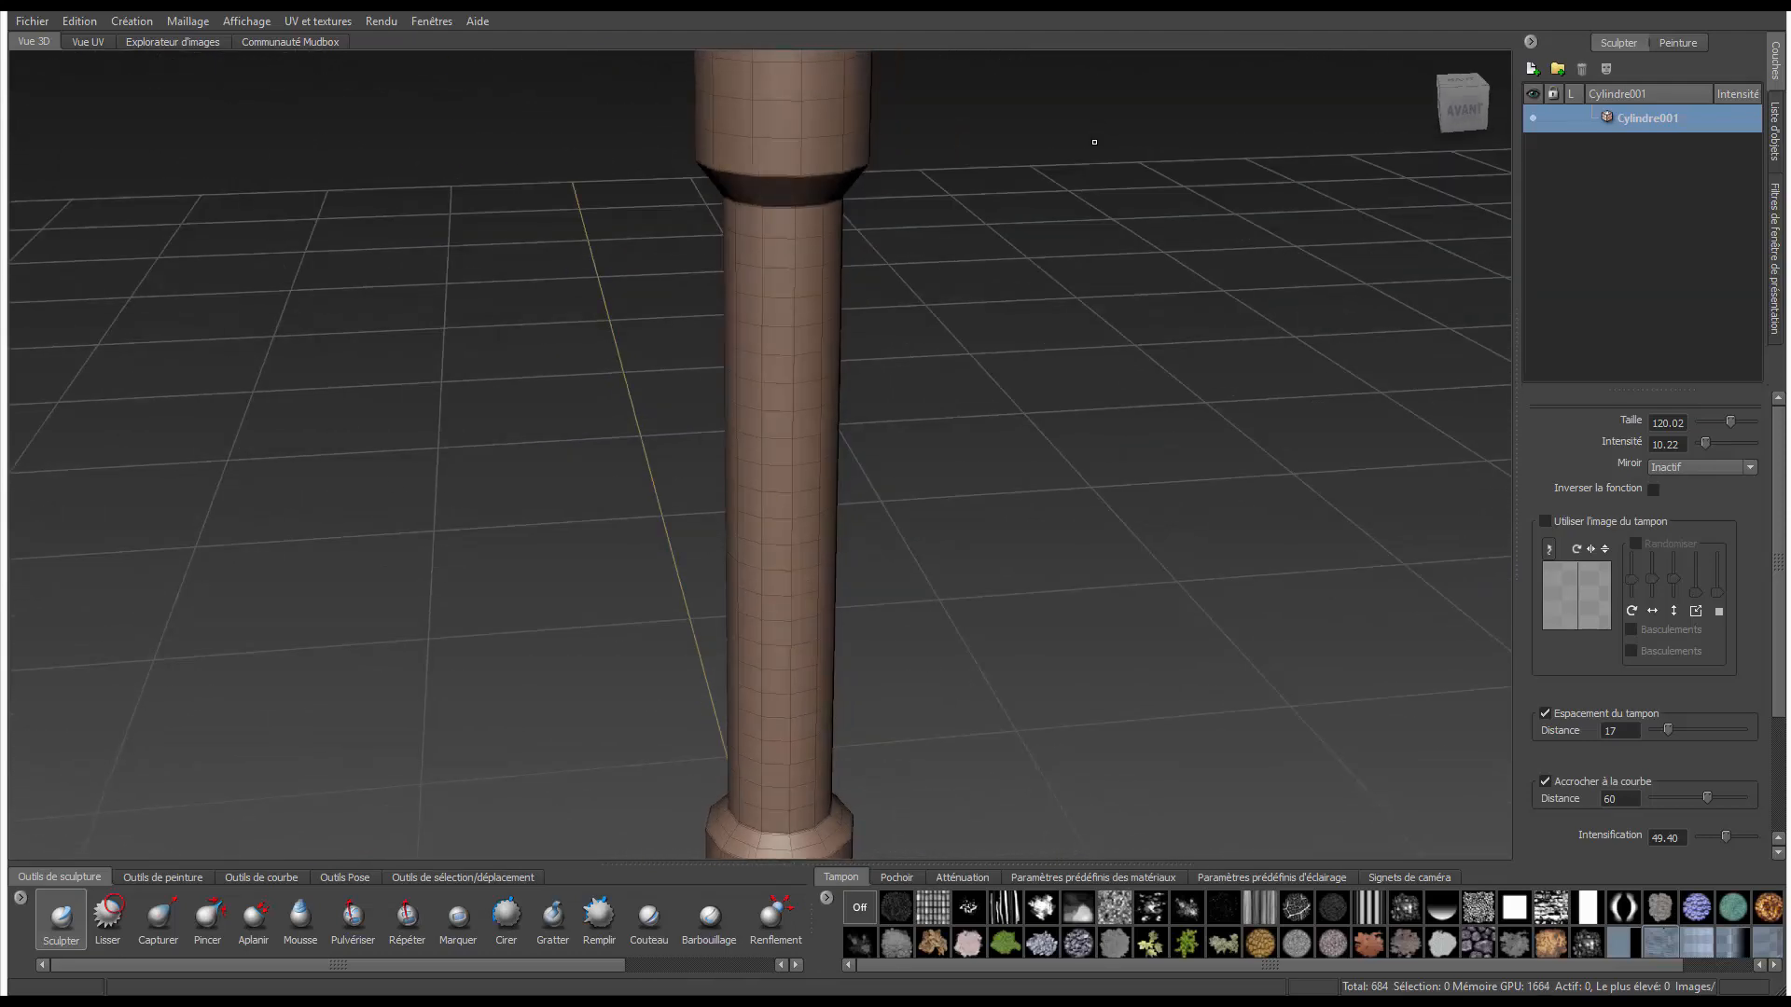
key("shift+d")
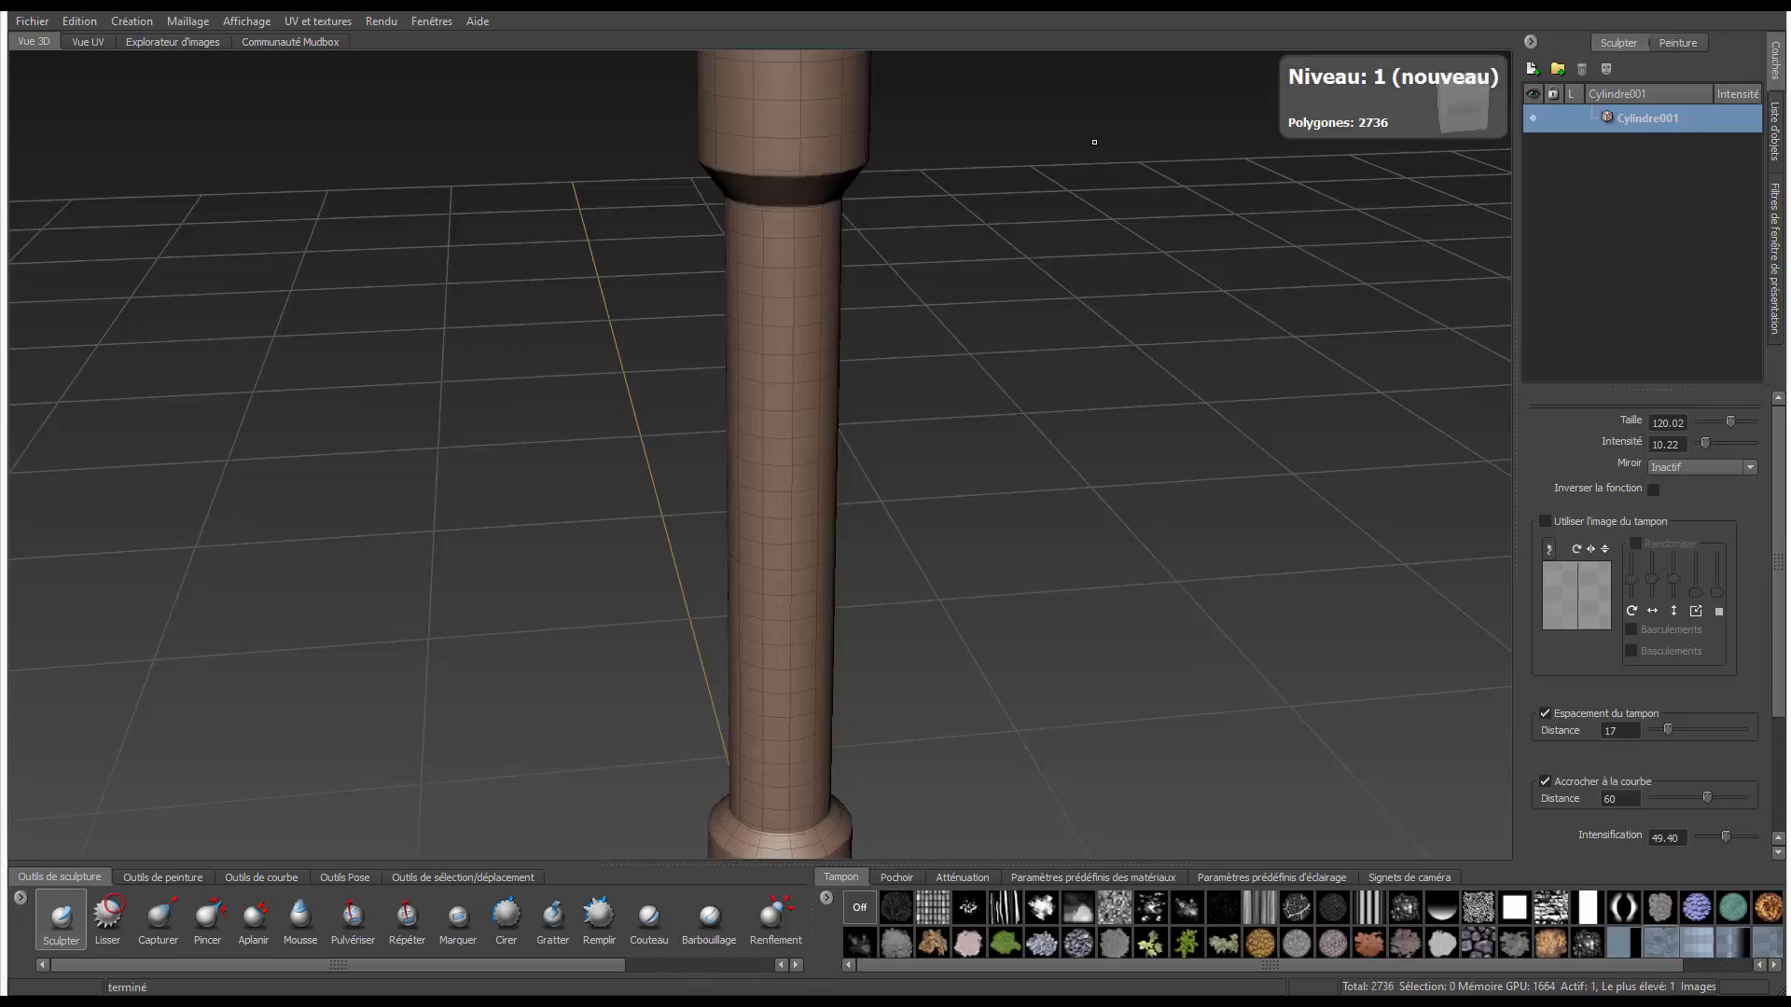
key("shift+d")
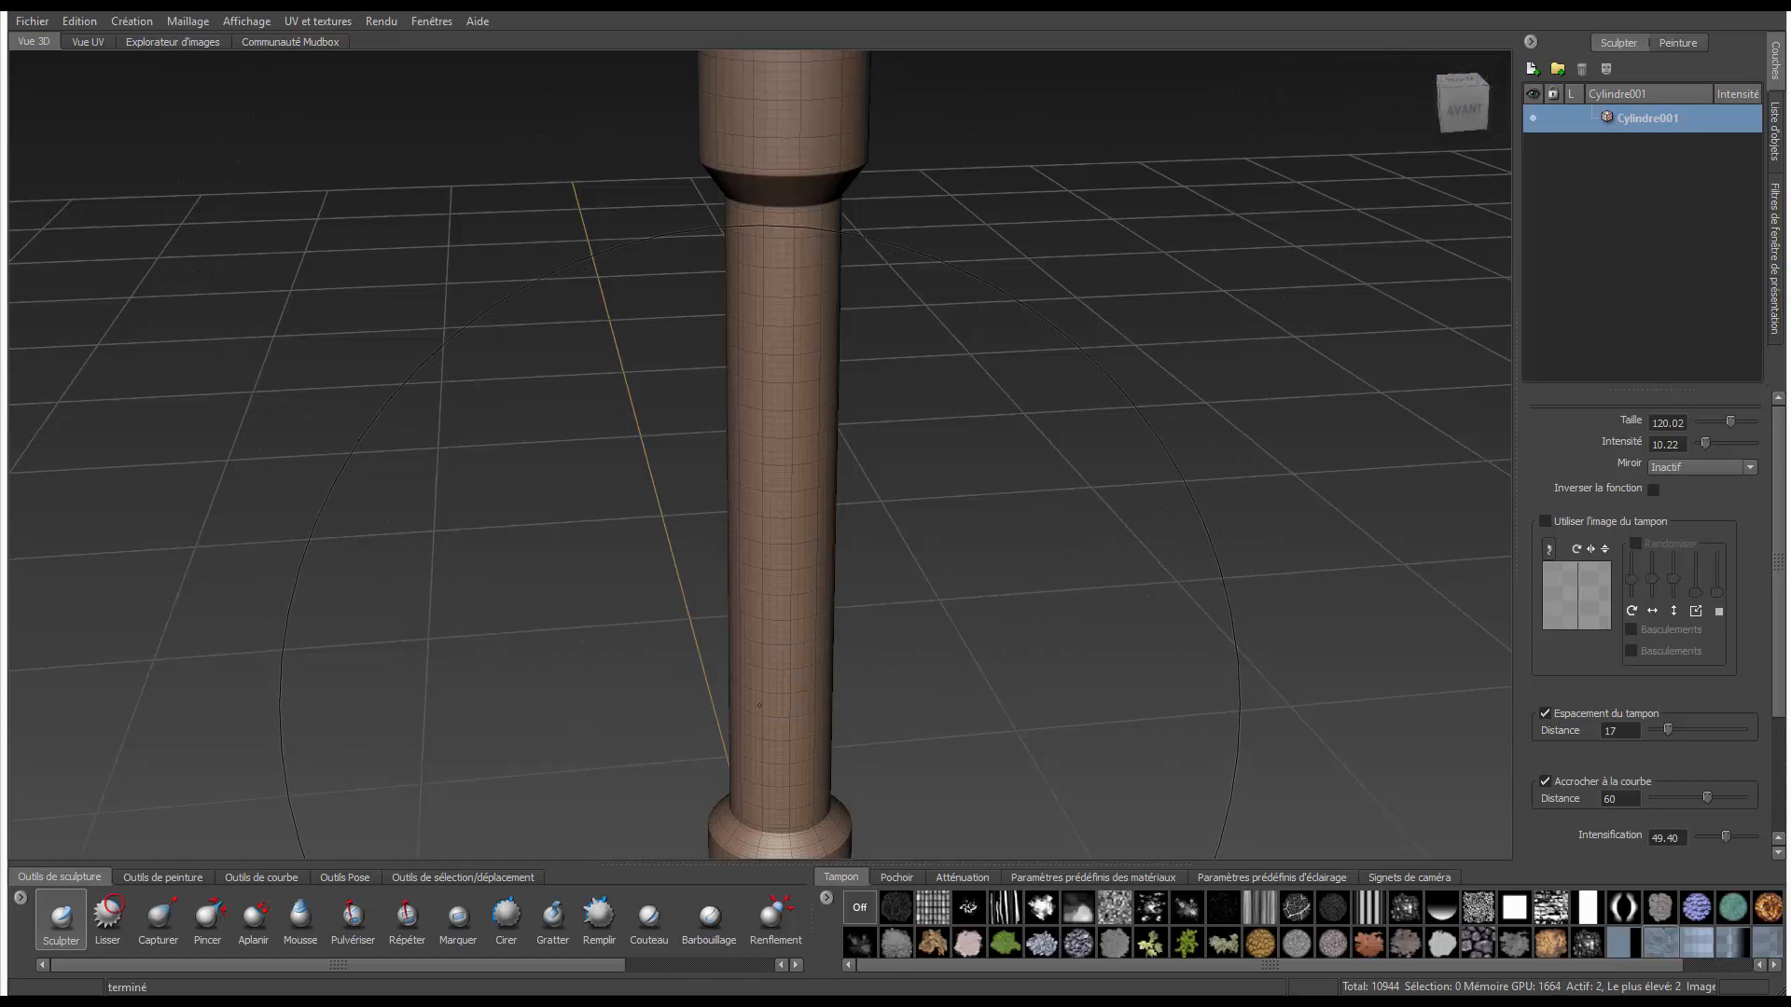
key("shift+d")
key("shift+d")
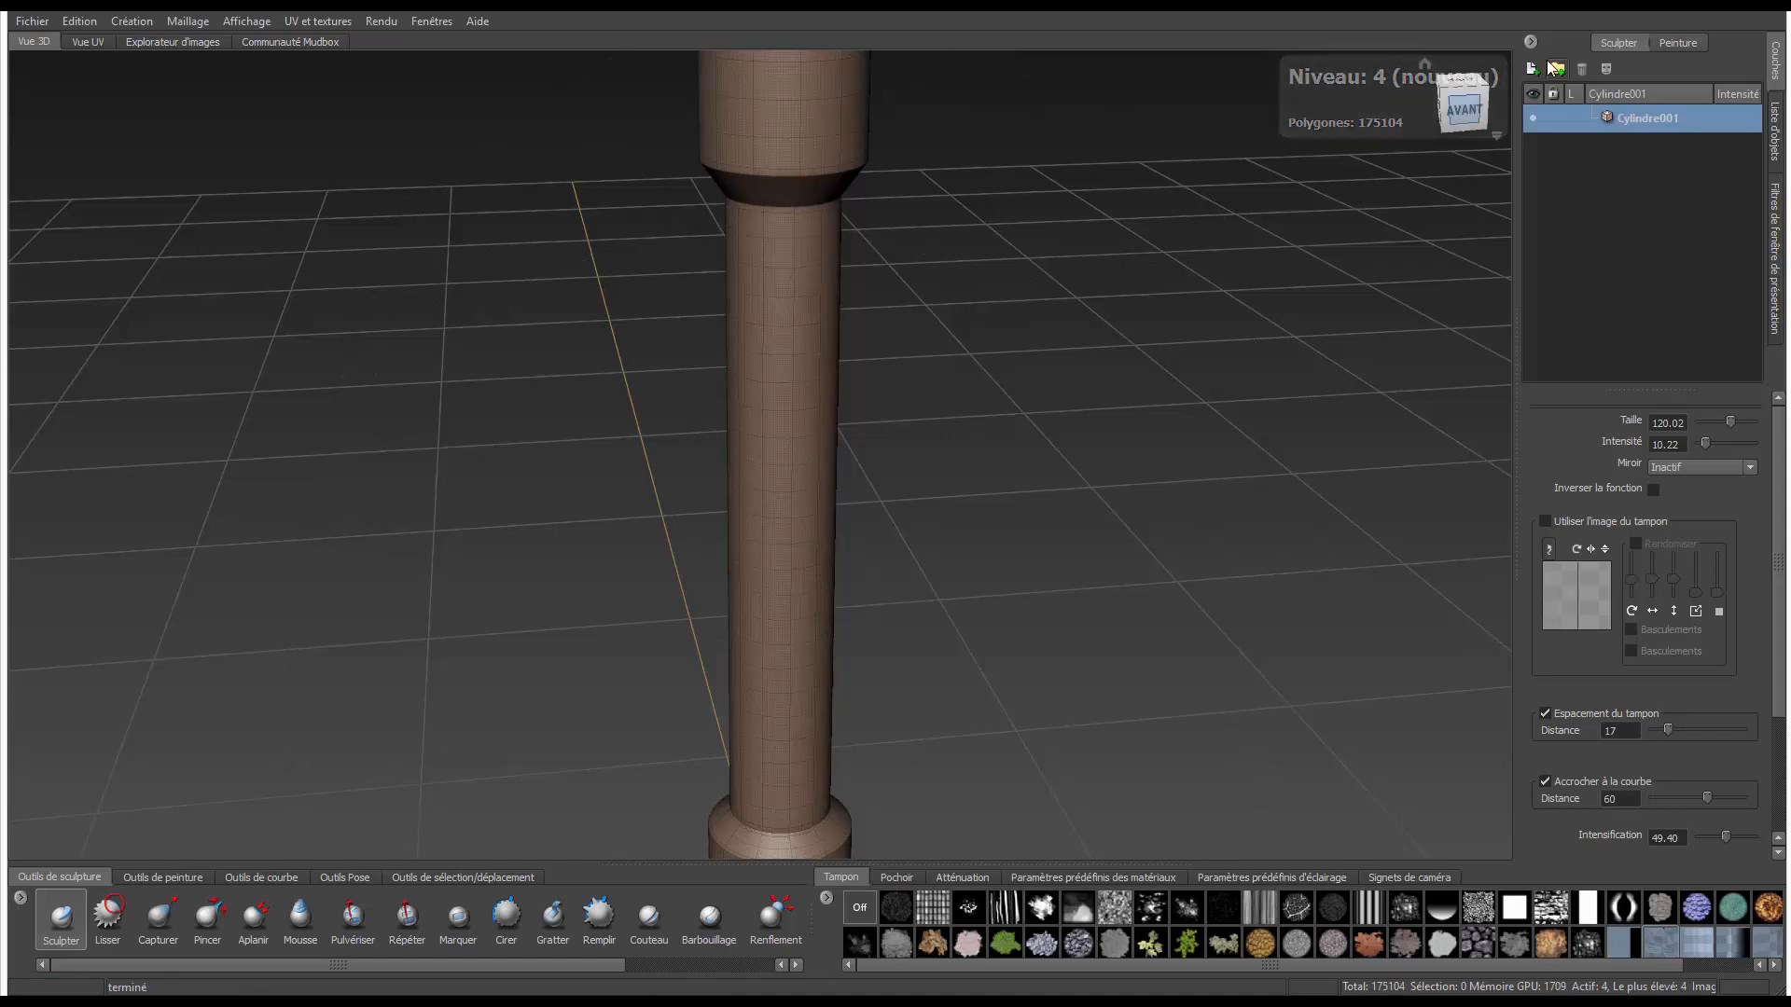
- Switch to an orthographic front view of the whole column and add a new sculpt layer
left_click(1467, 112)
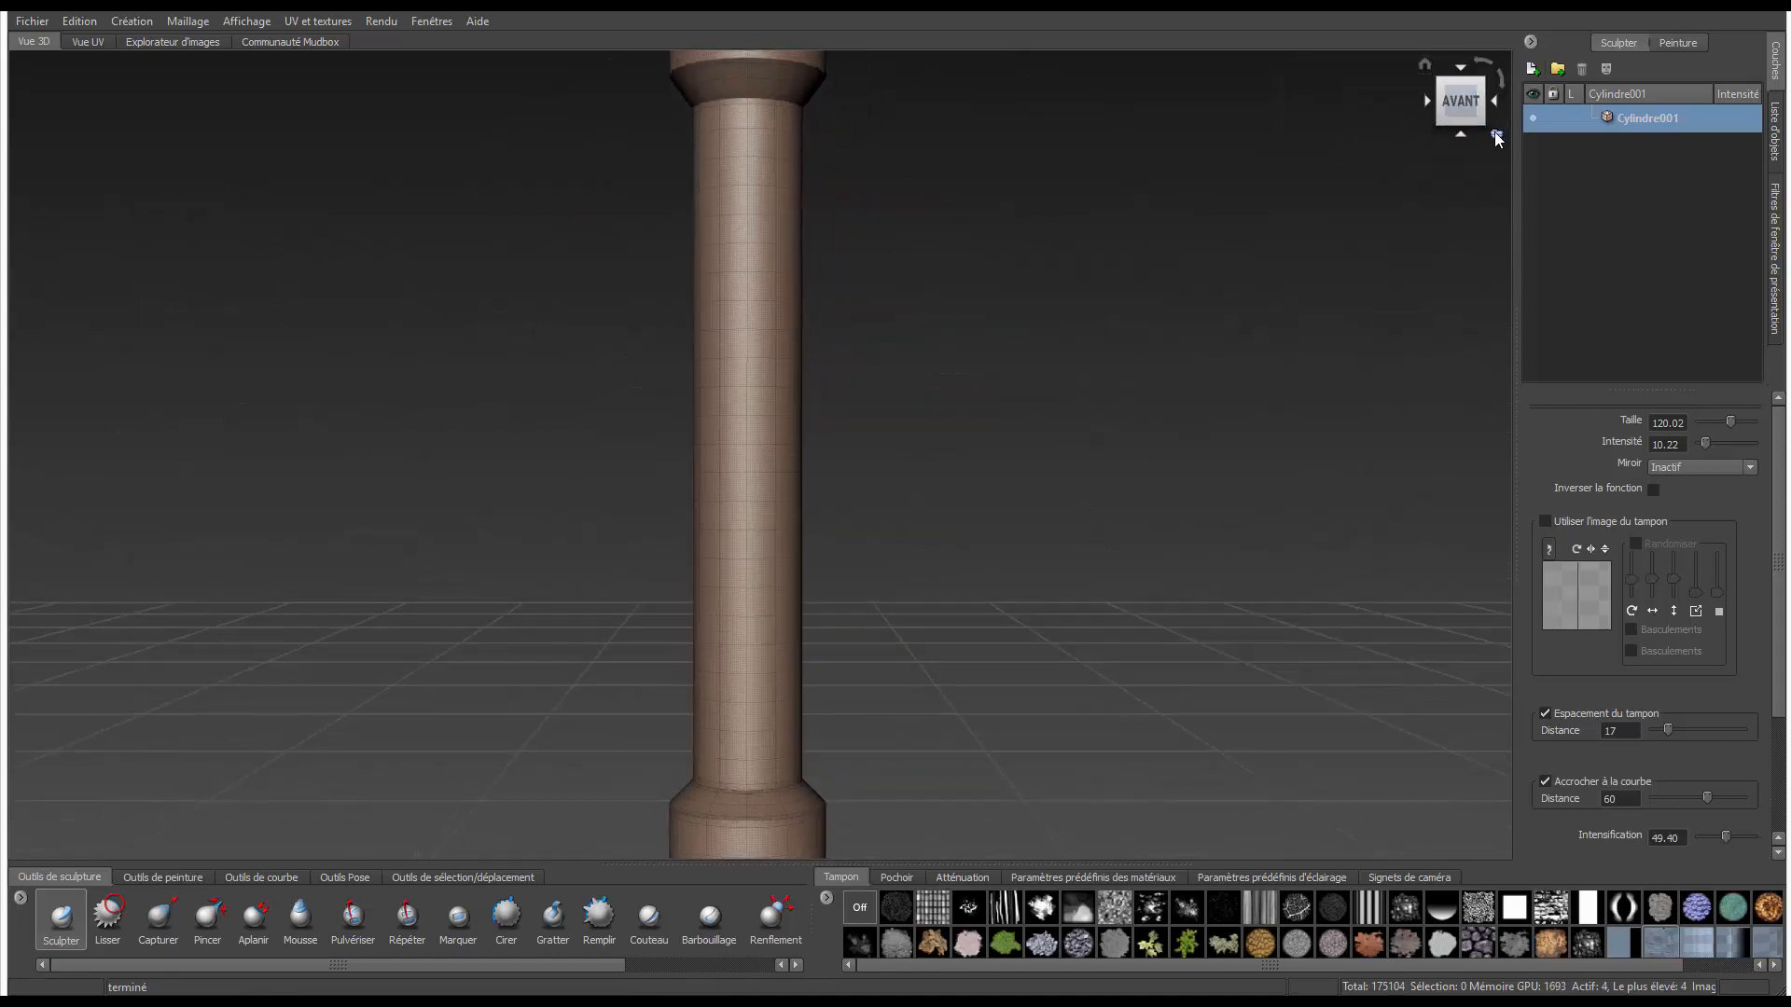
left_click(1493, 133)
left_click(1521, 167)
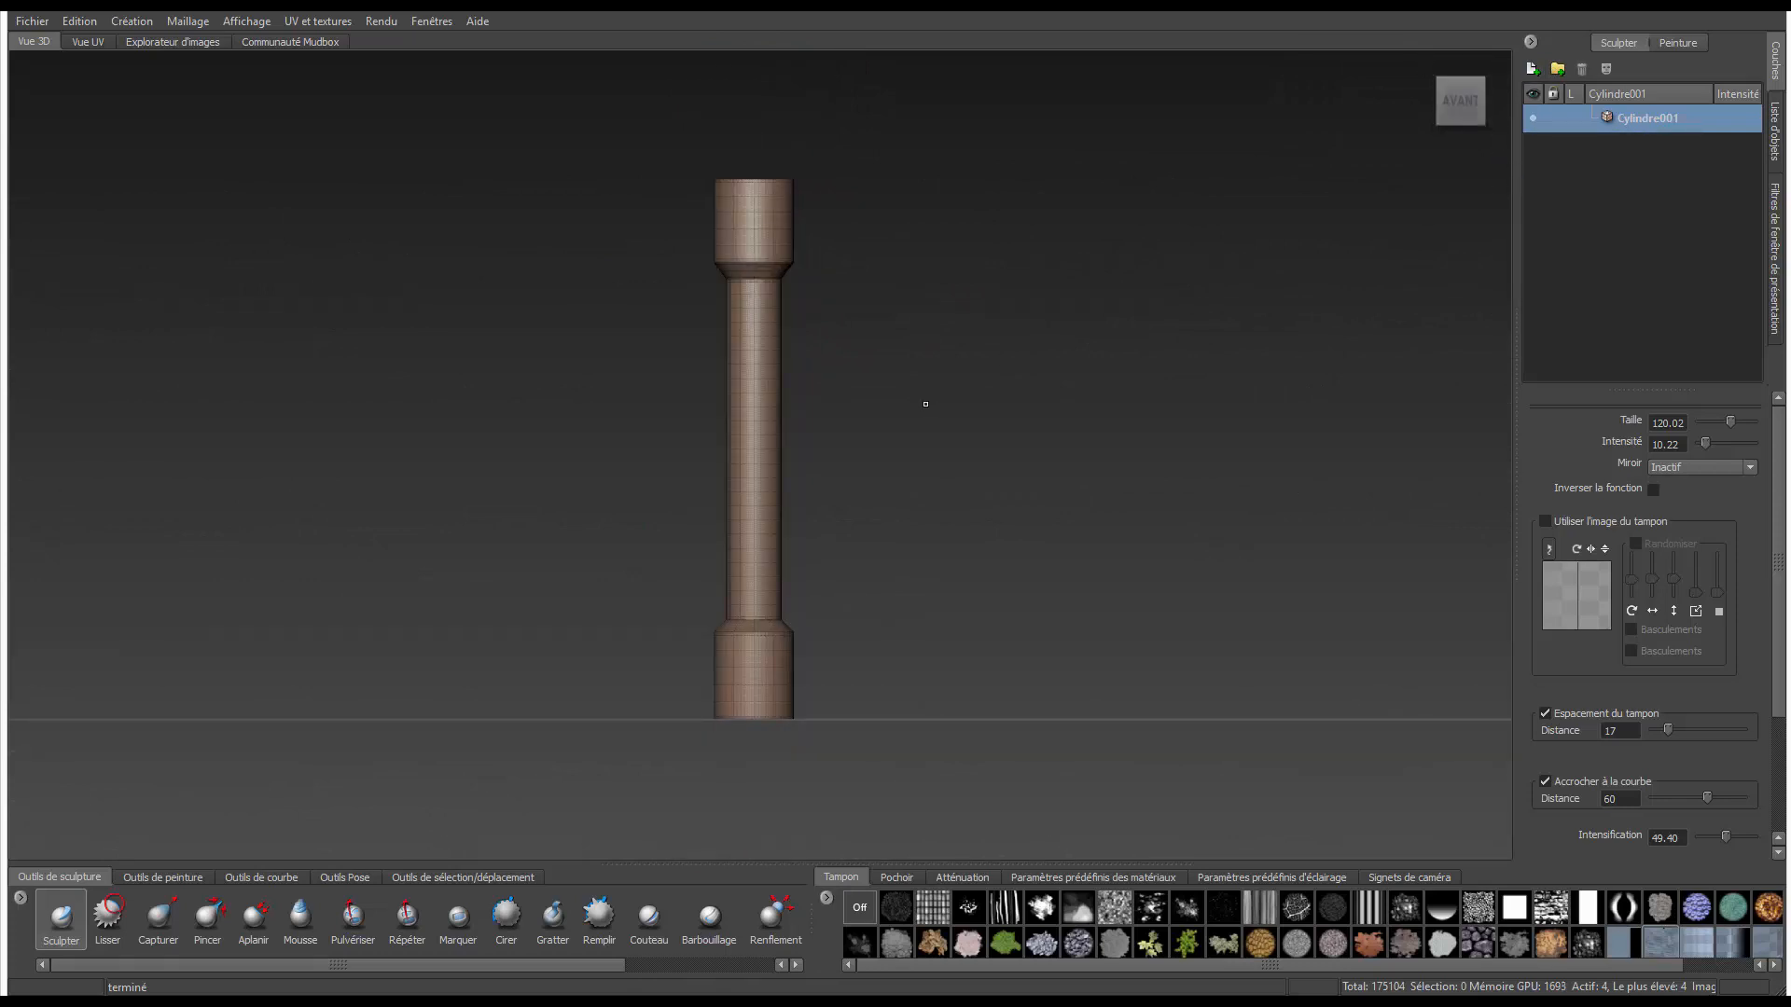
left_click(1533, 69)
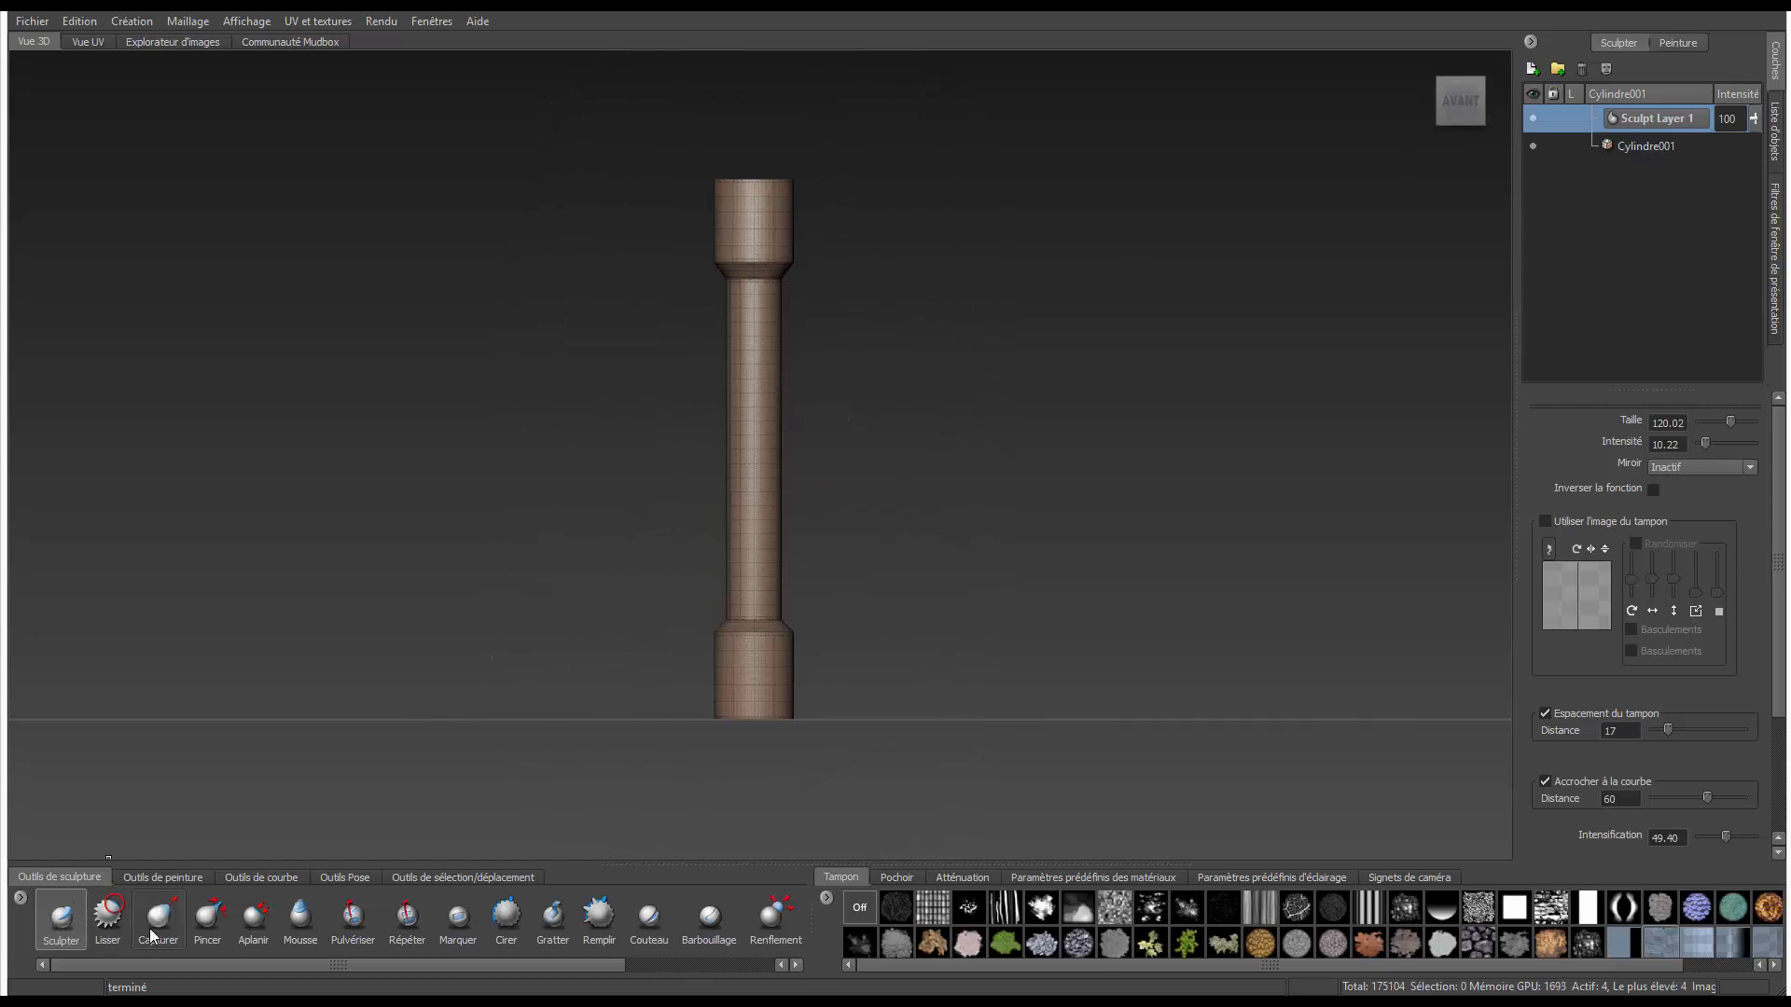
- Preview several stencil images over the column, including wood boards, paving stones, bricks, fur and skin
left_click(894, 876)
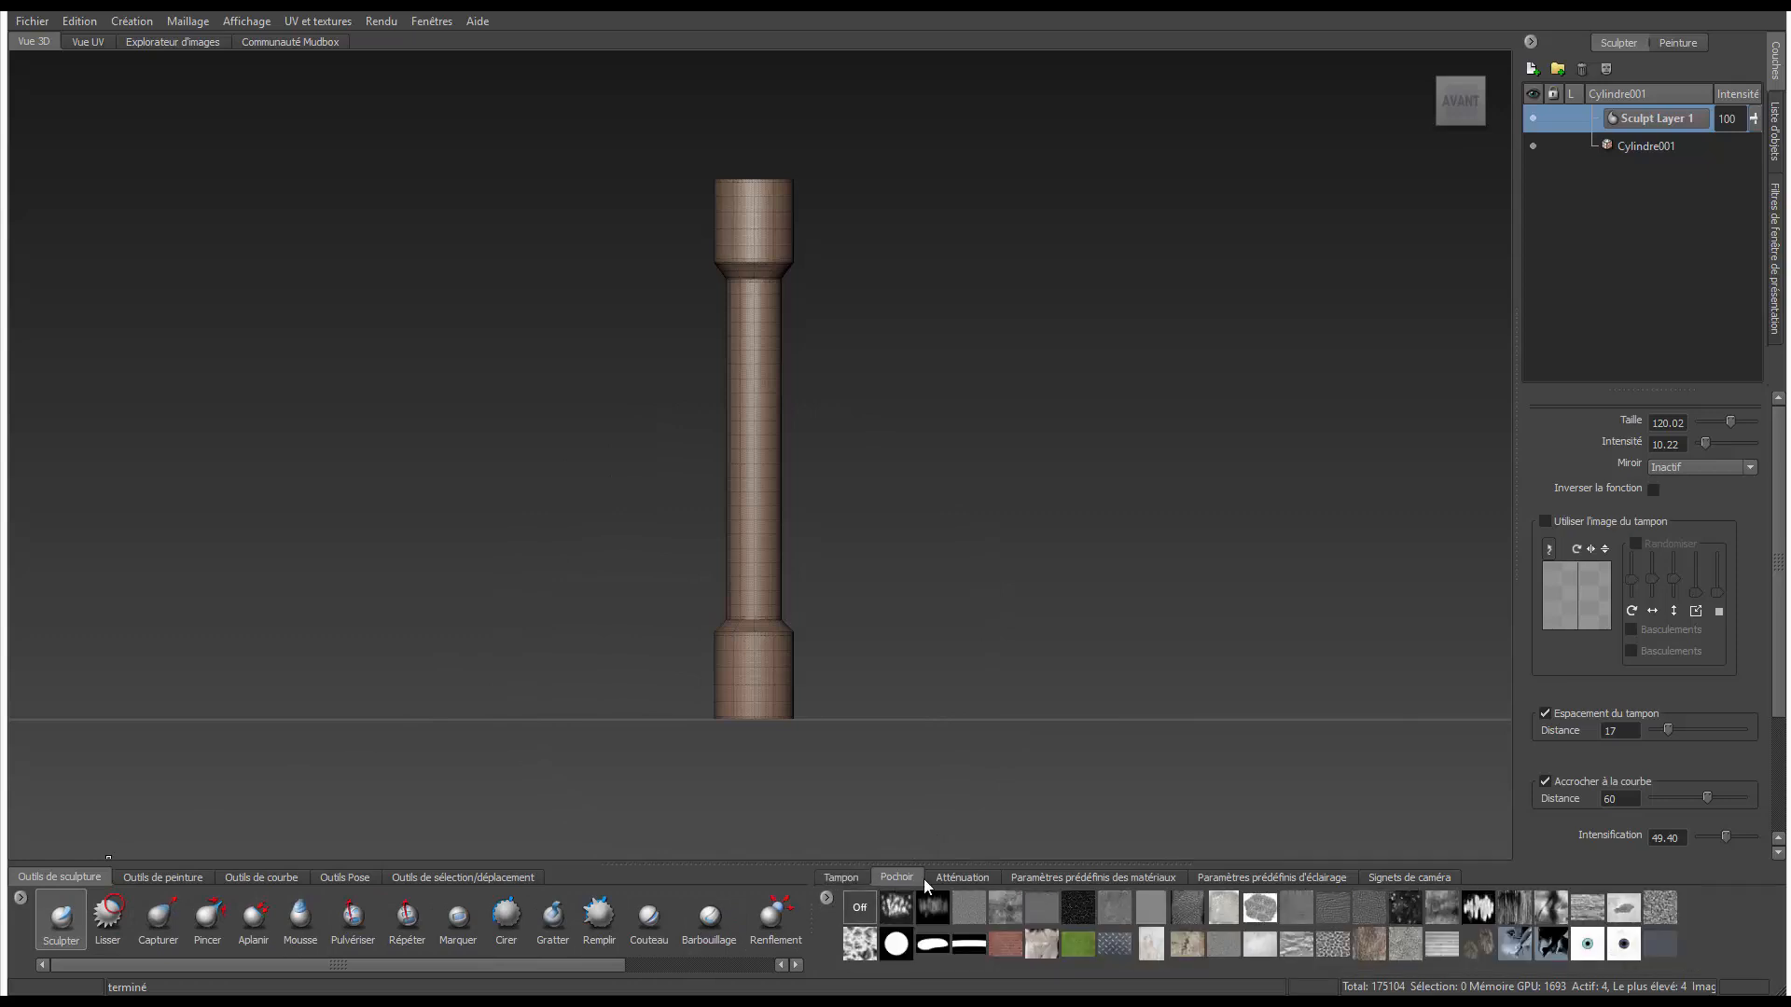
left_click(1431, 946)
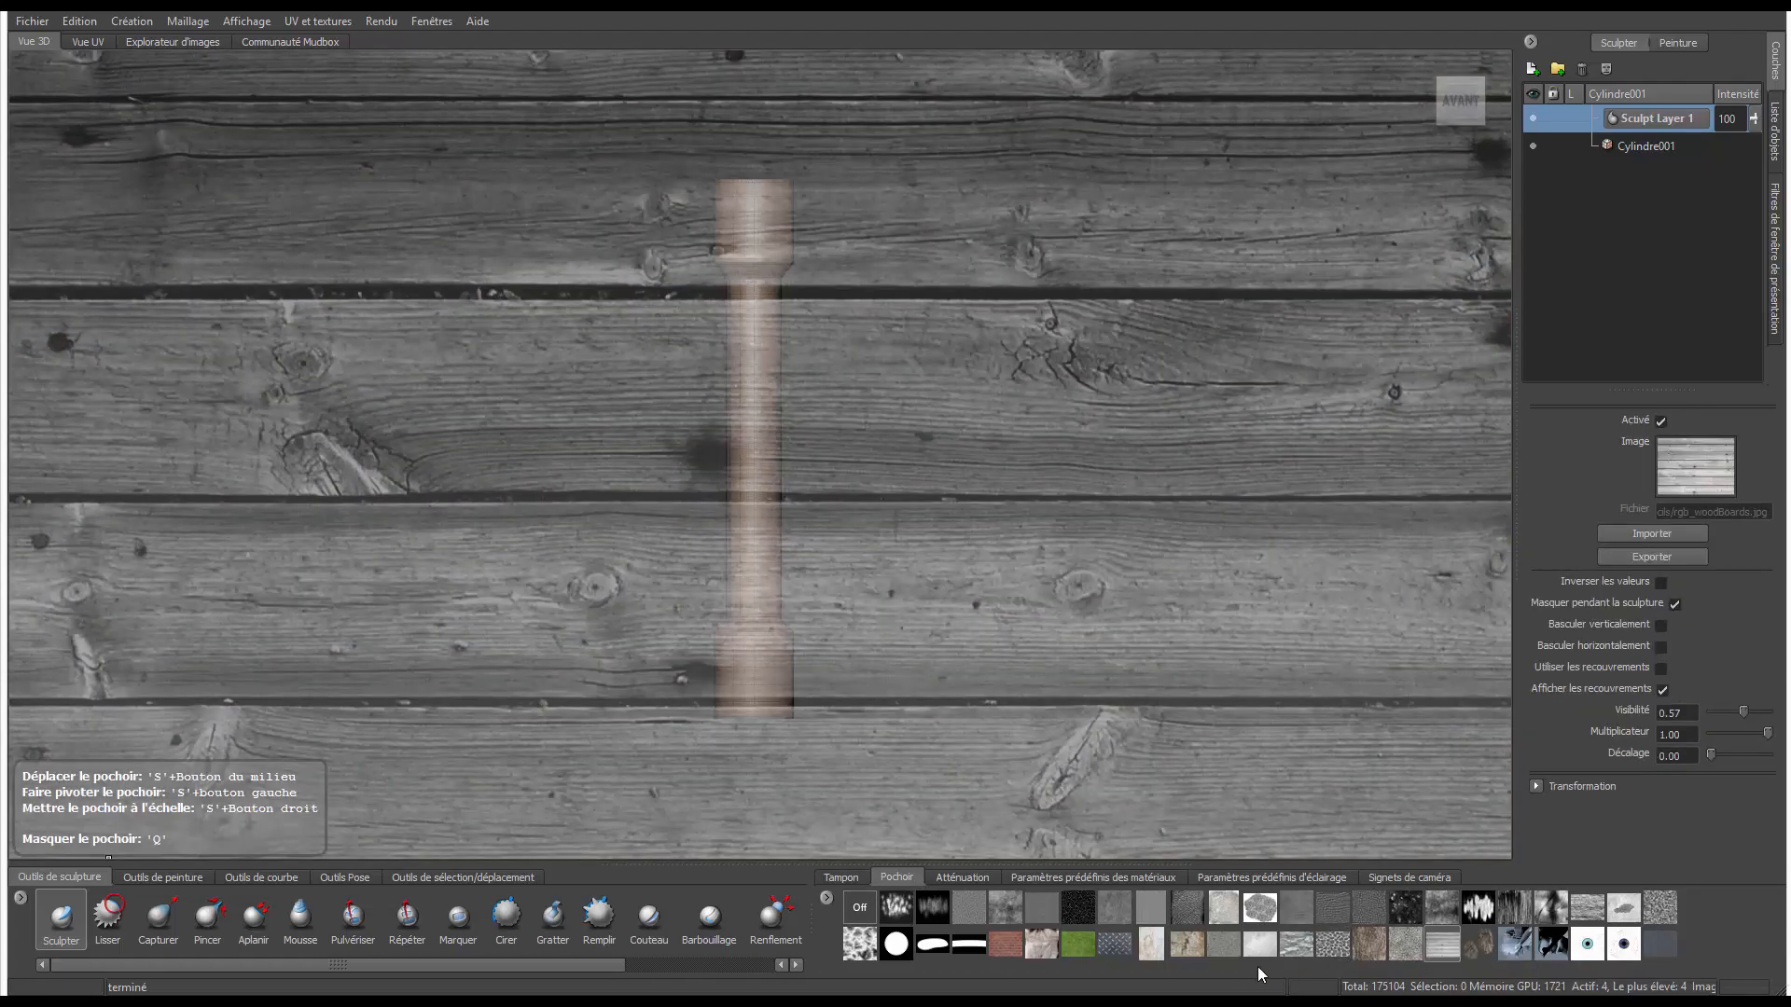
left_click(1220, 953)
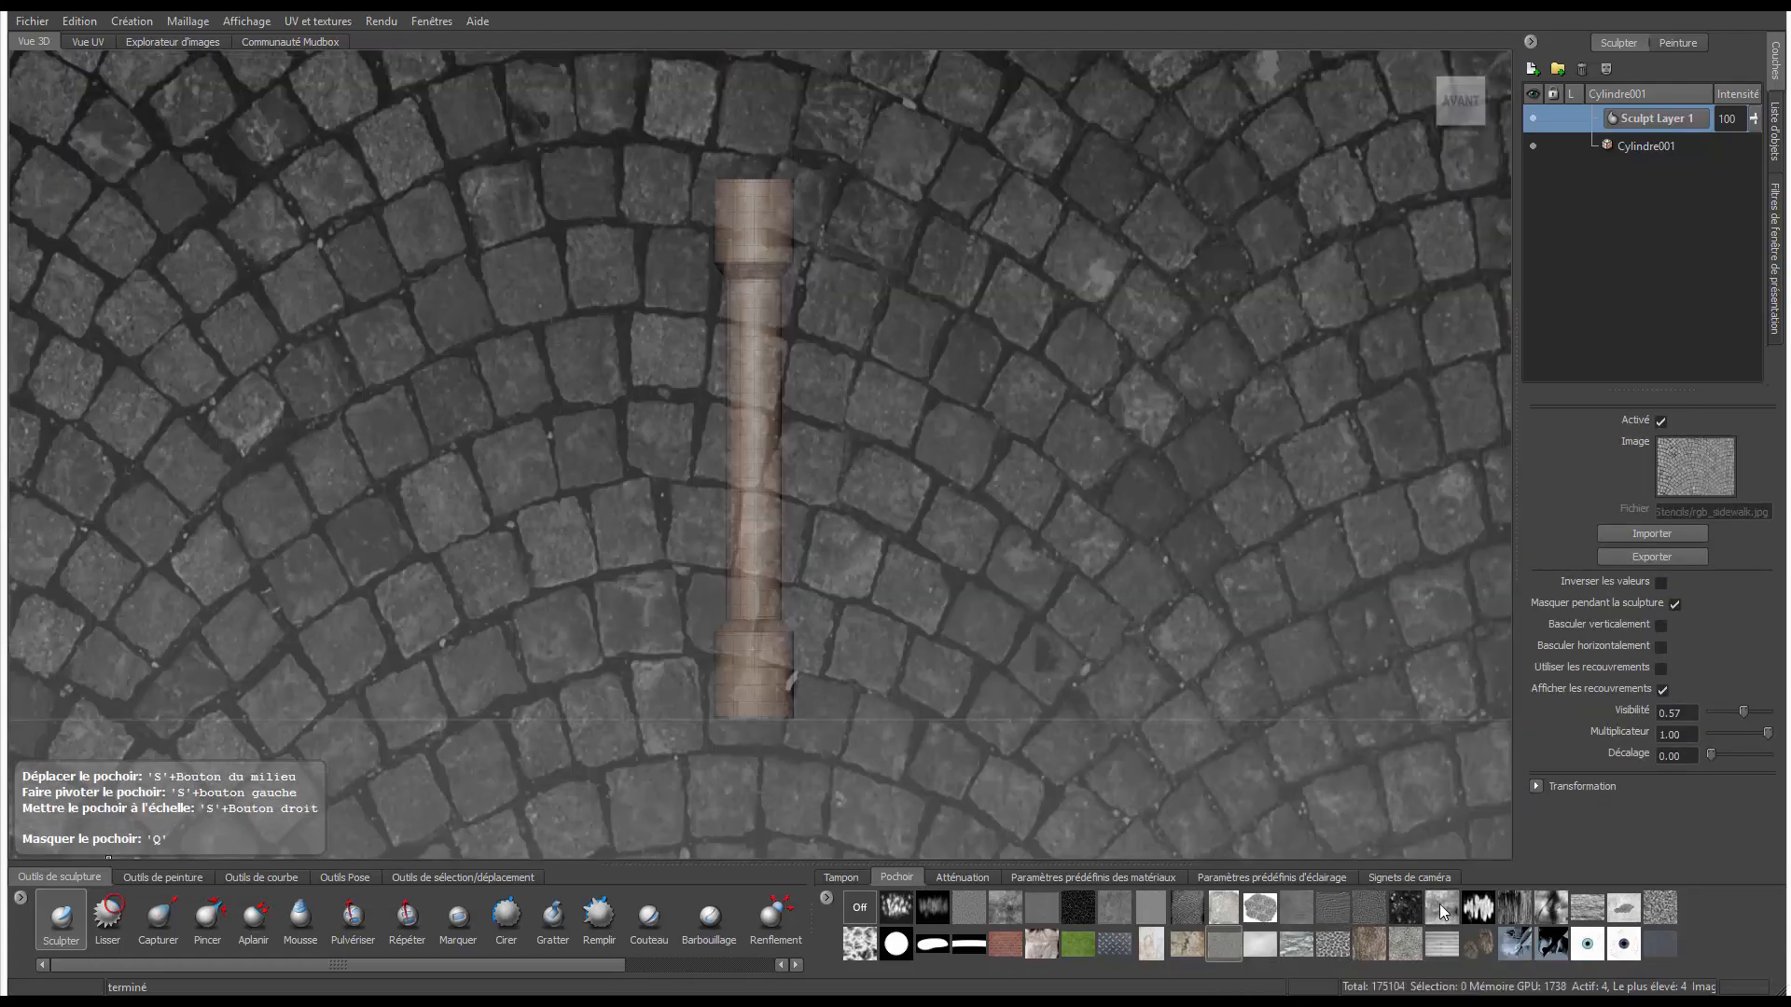
left_click(858, 944)
left_click(1001, 942)
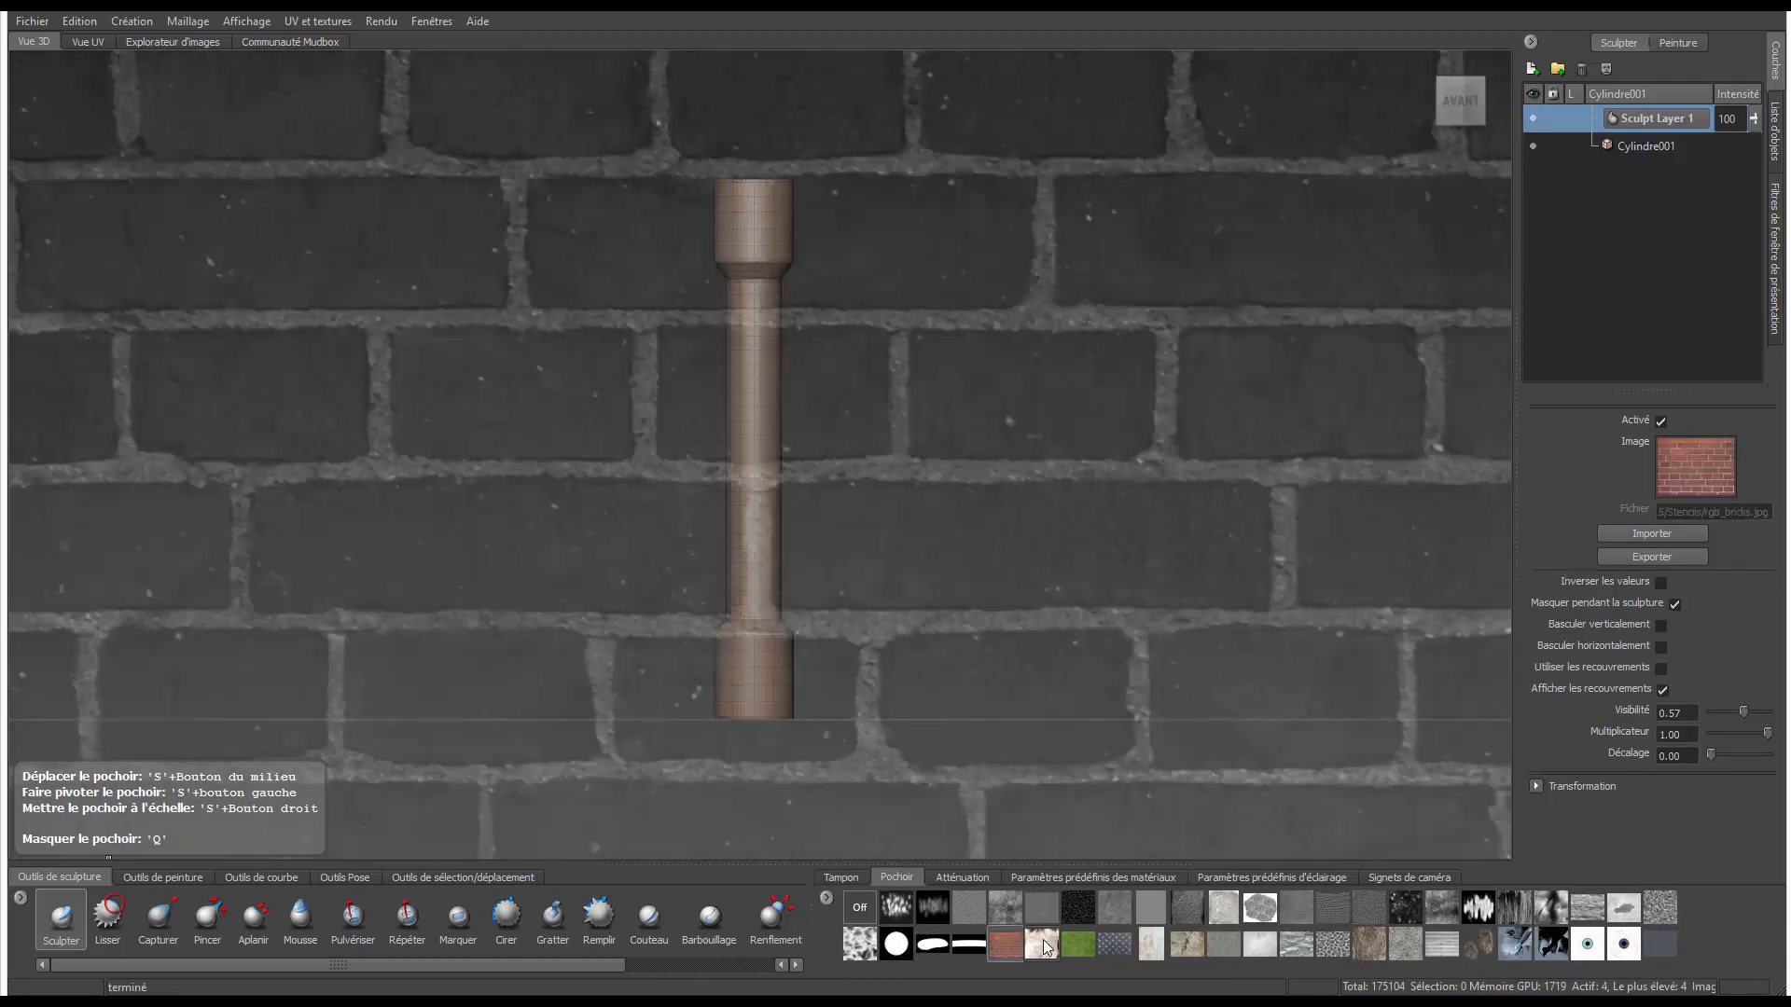
left_click(1039, 946)
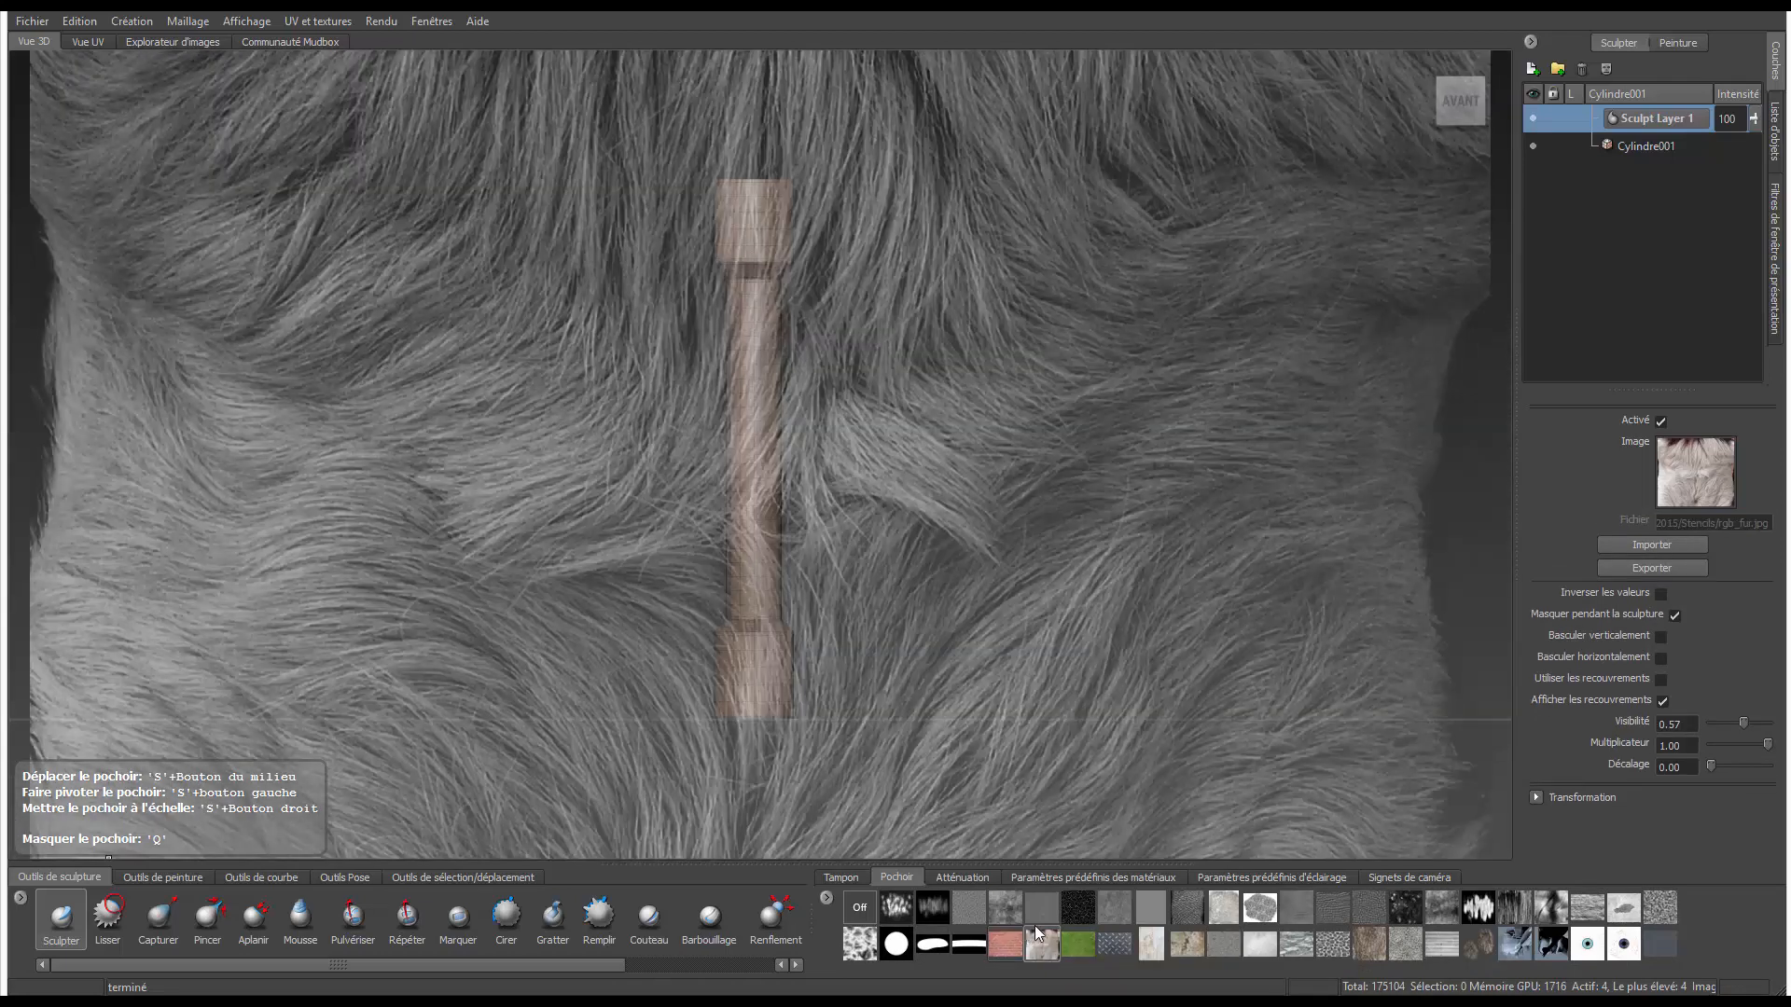
left_click(1118, 918)
left_click(1150, 910)
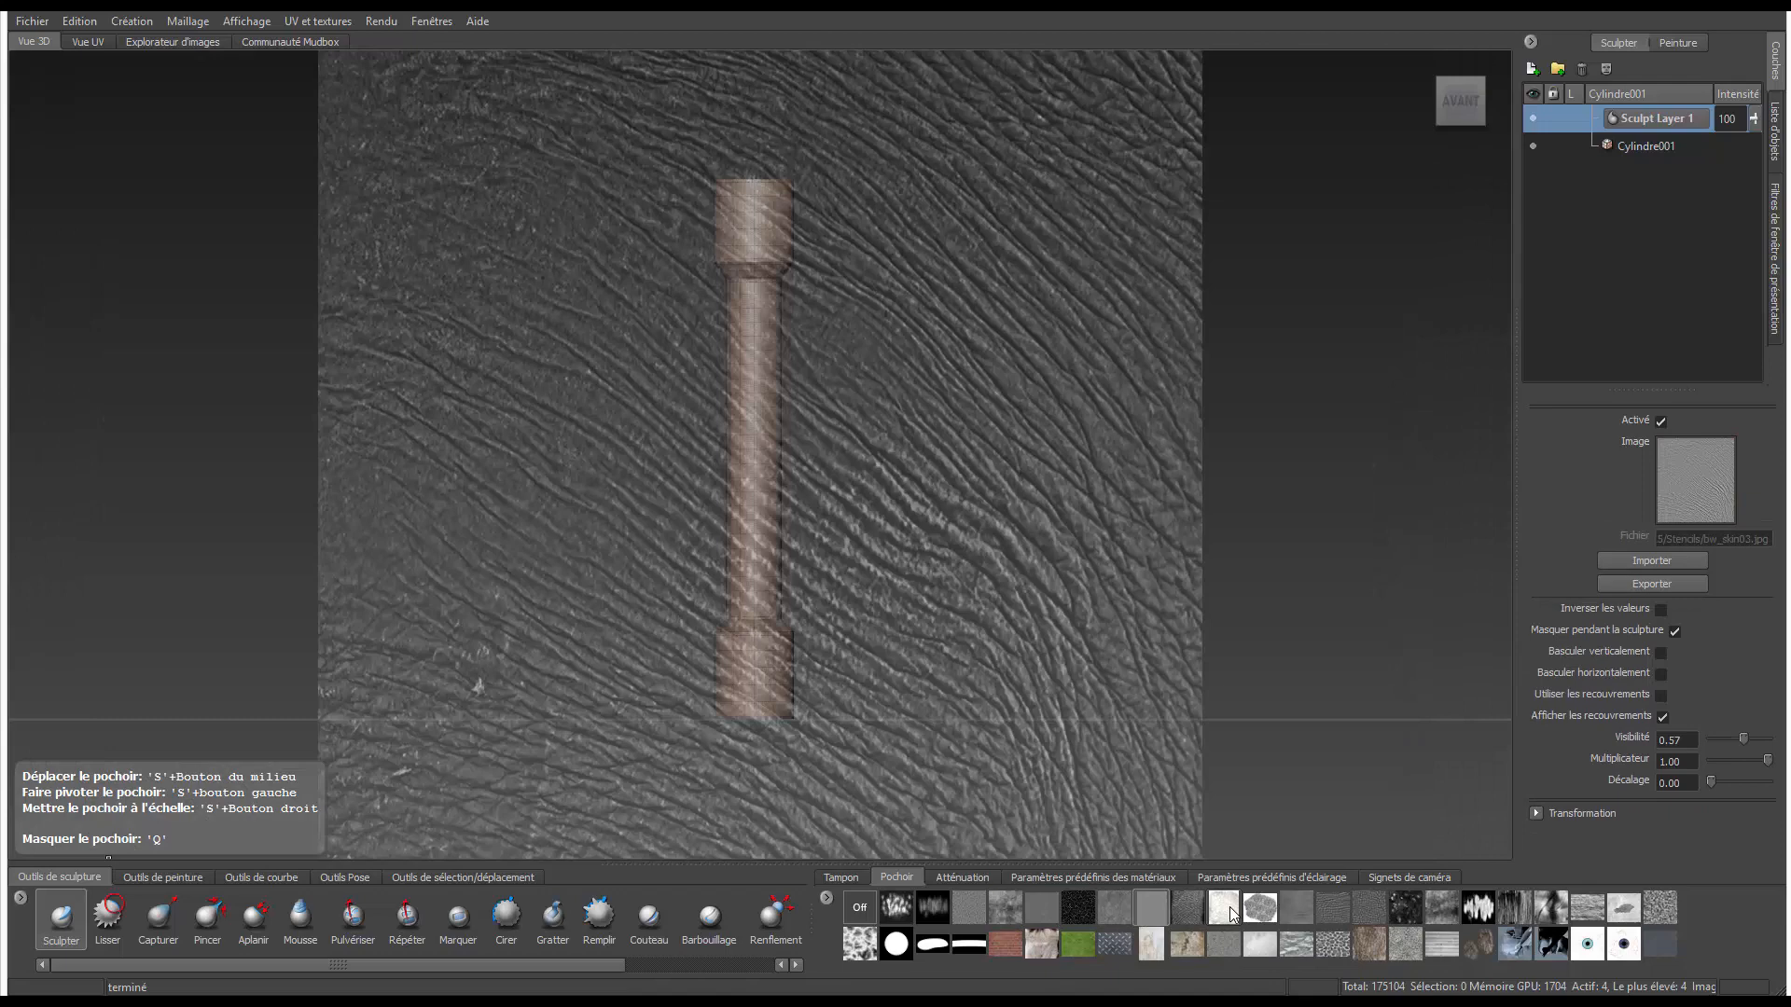
left_click(1321, 905)
left_click(1300, 909)
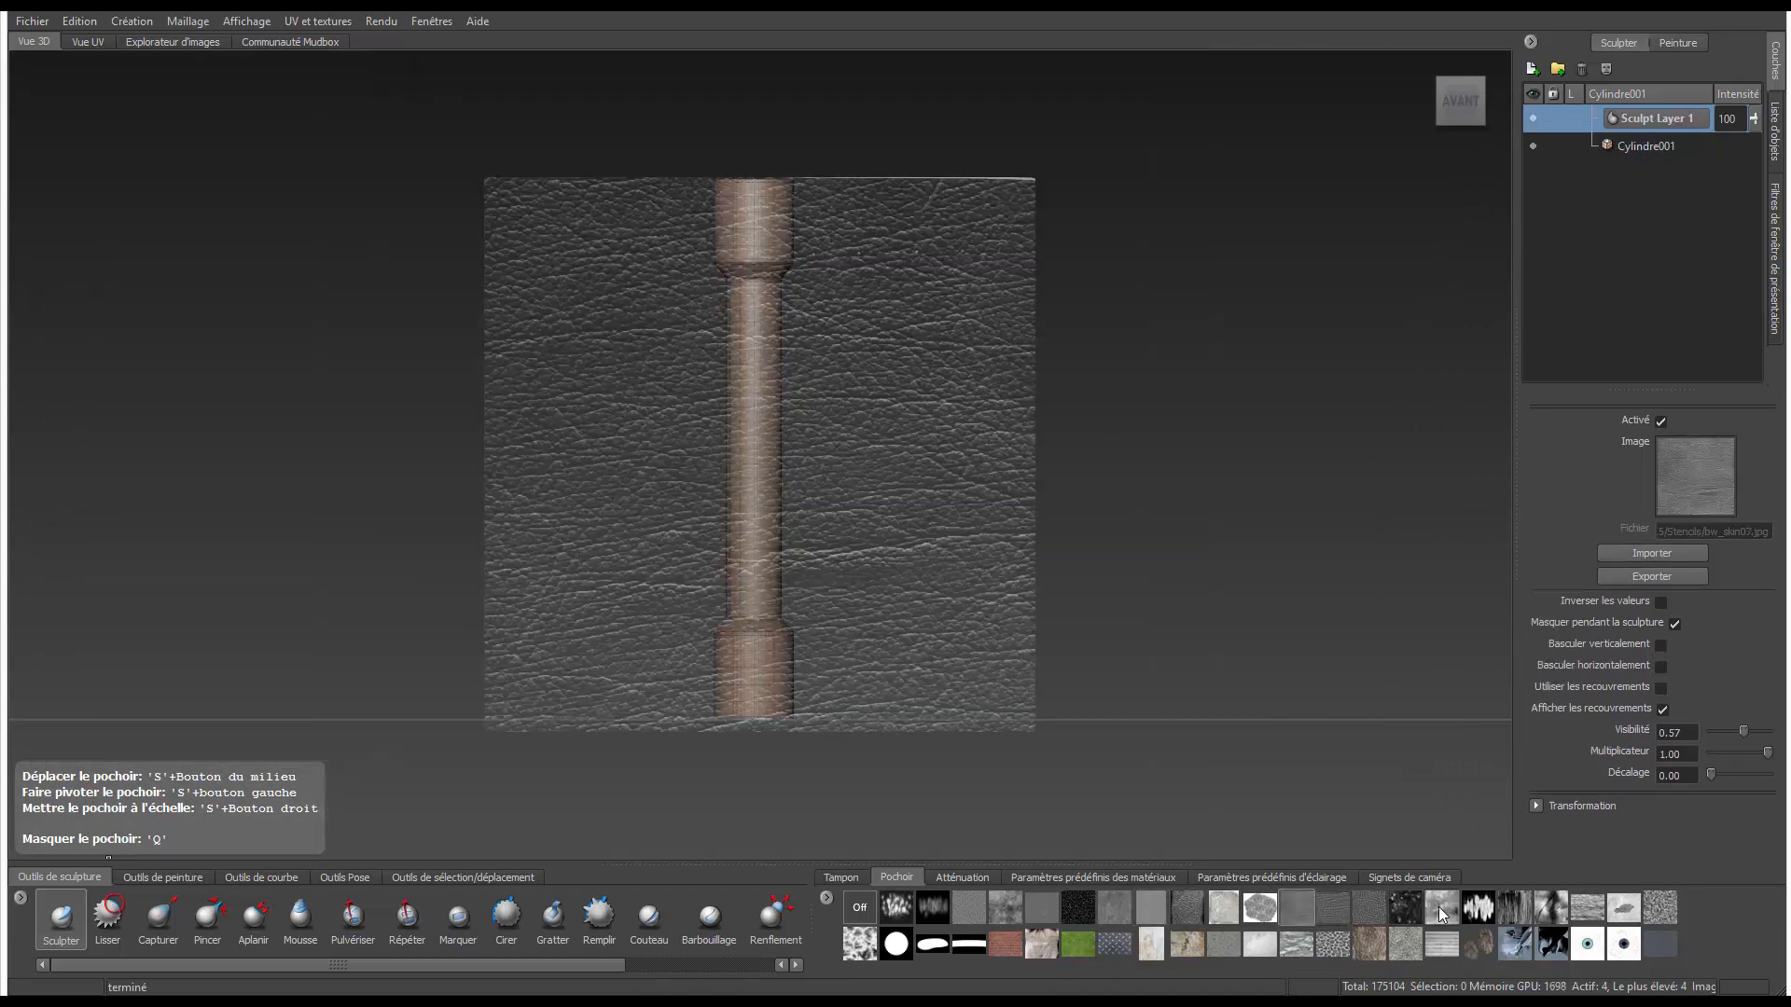
- Load the tiled brick wall stencil and scale it down to cover just the height of the column shaft
left_click(1591, 907)
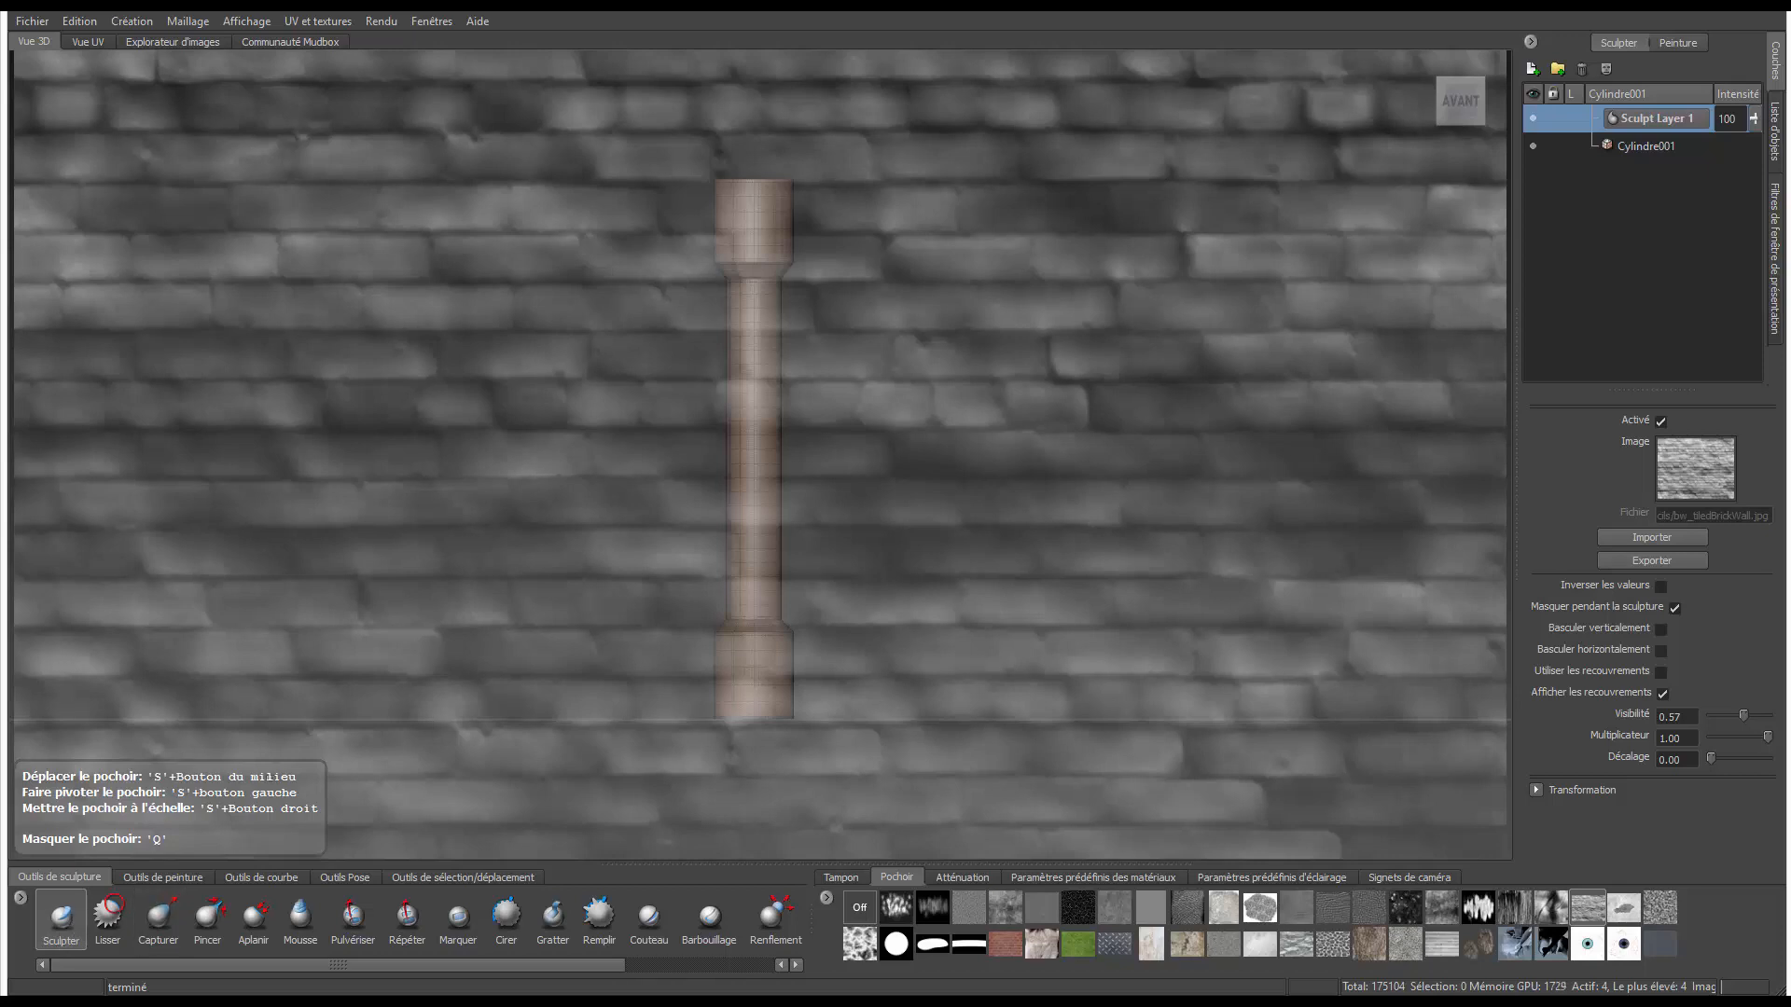
right_click_drag(822, 371, 700, 61)
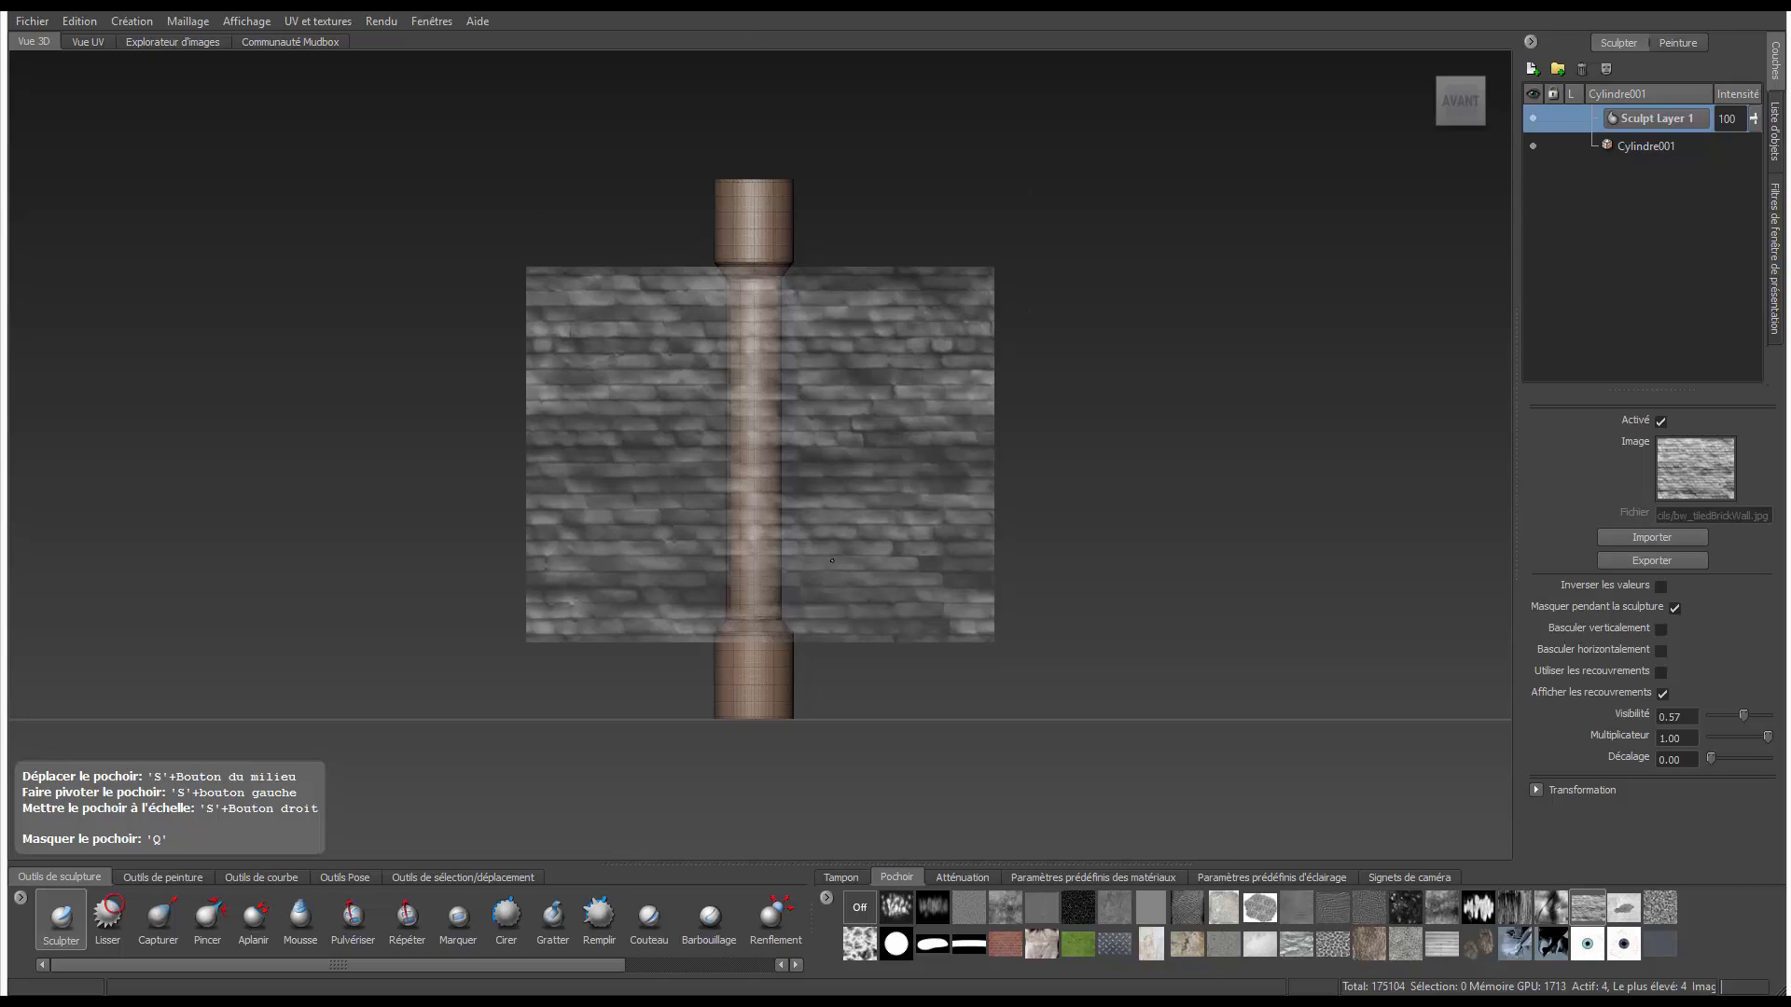
right_click_drag(832, 560, 831, 562)
right_click_drag(827, 497, 826, 498)
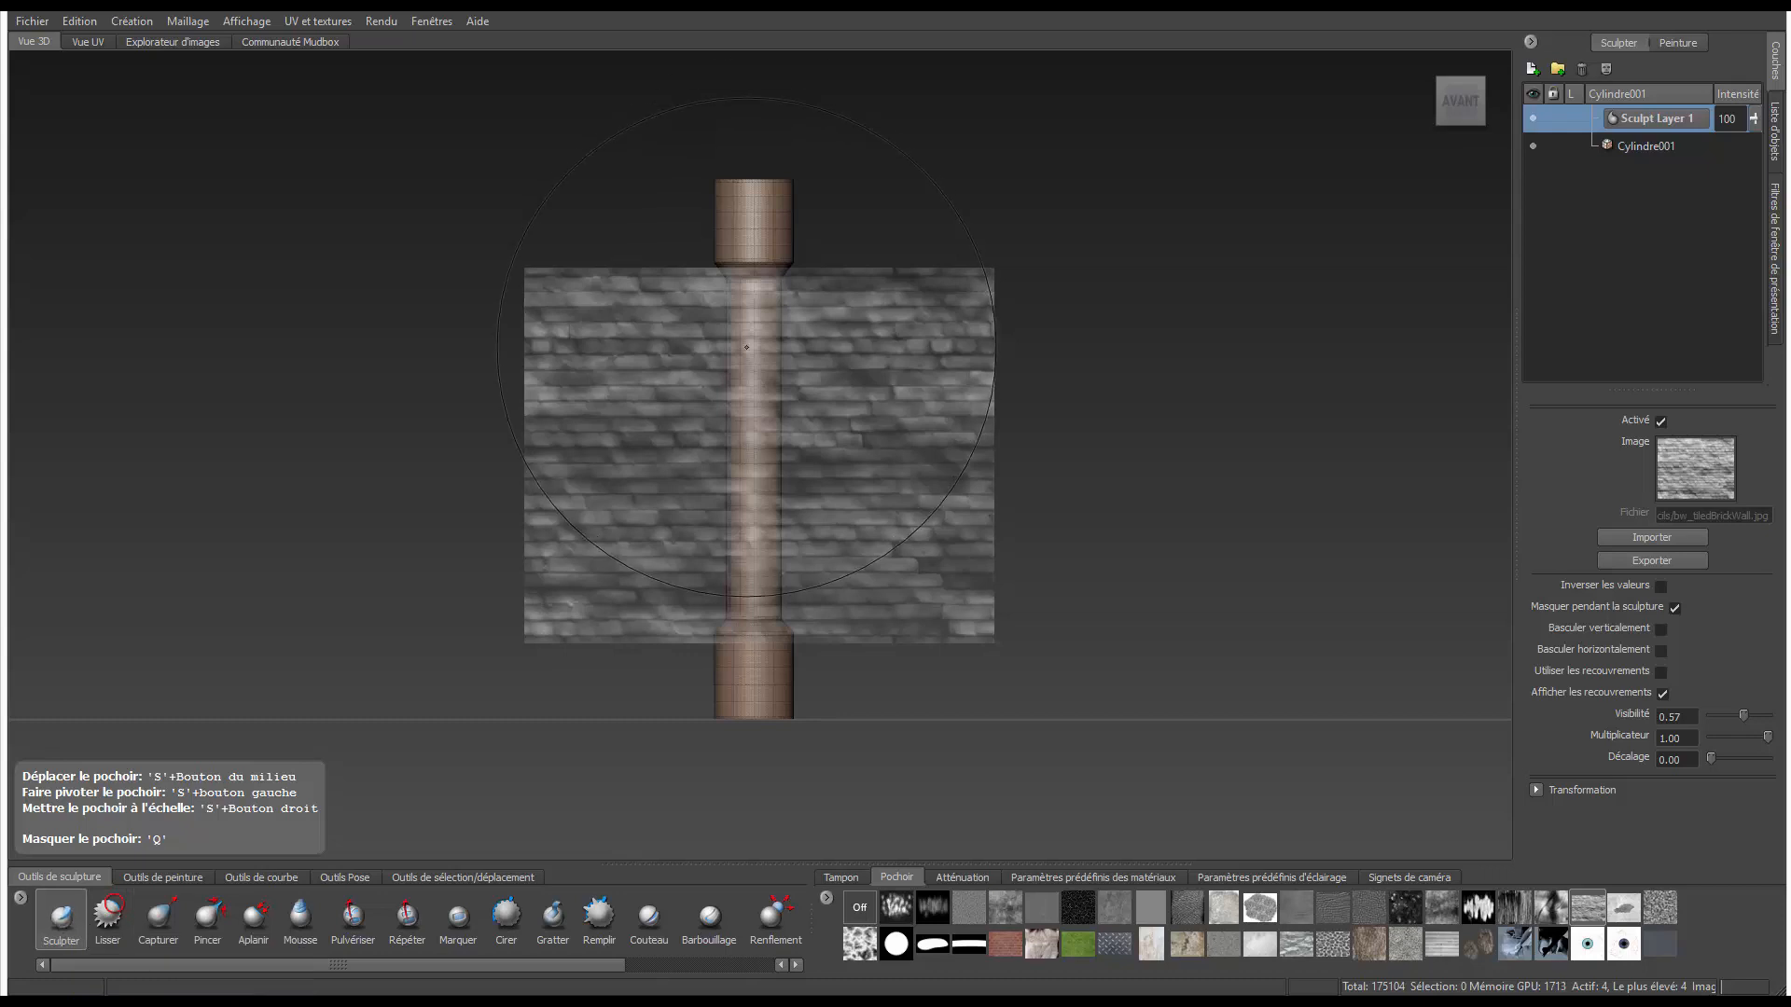
- Sculpt the stencil's brick relief along the front of the shaft, using a smaller brush and the wireframe hidden
key("b")
left_click_drag(753, 342, 550, 342)
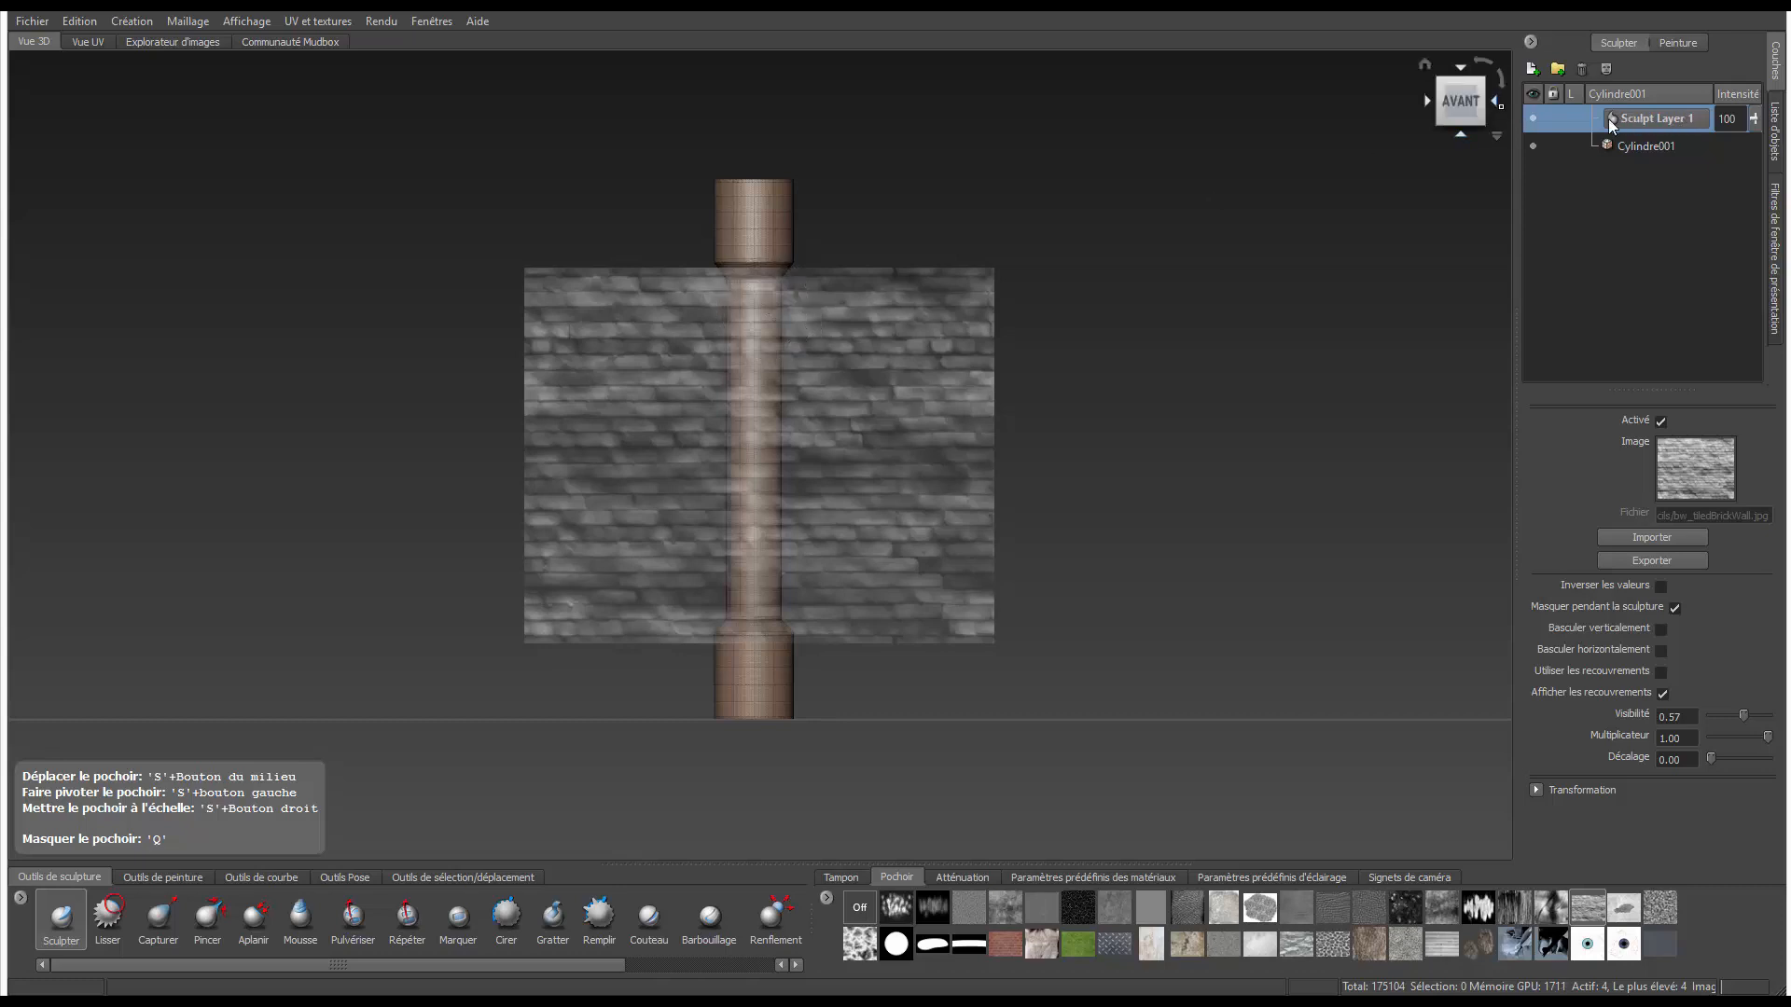
key("q")
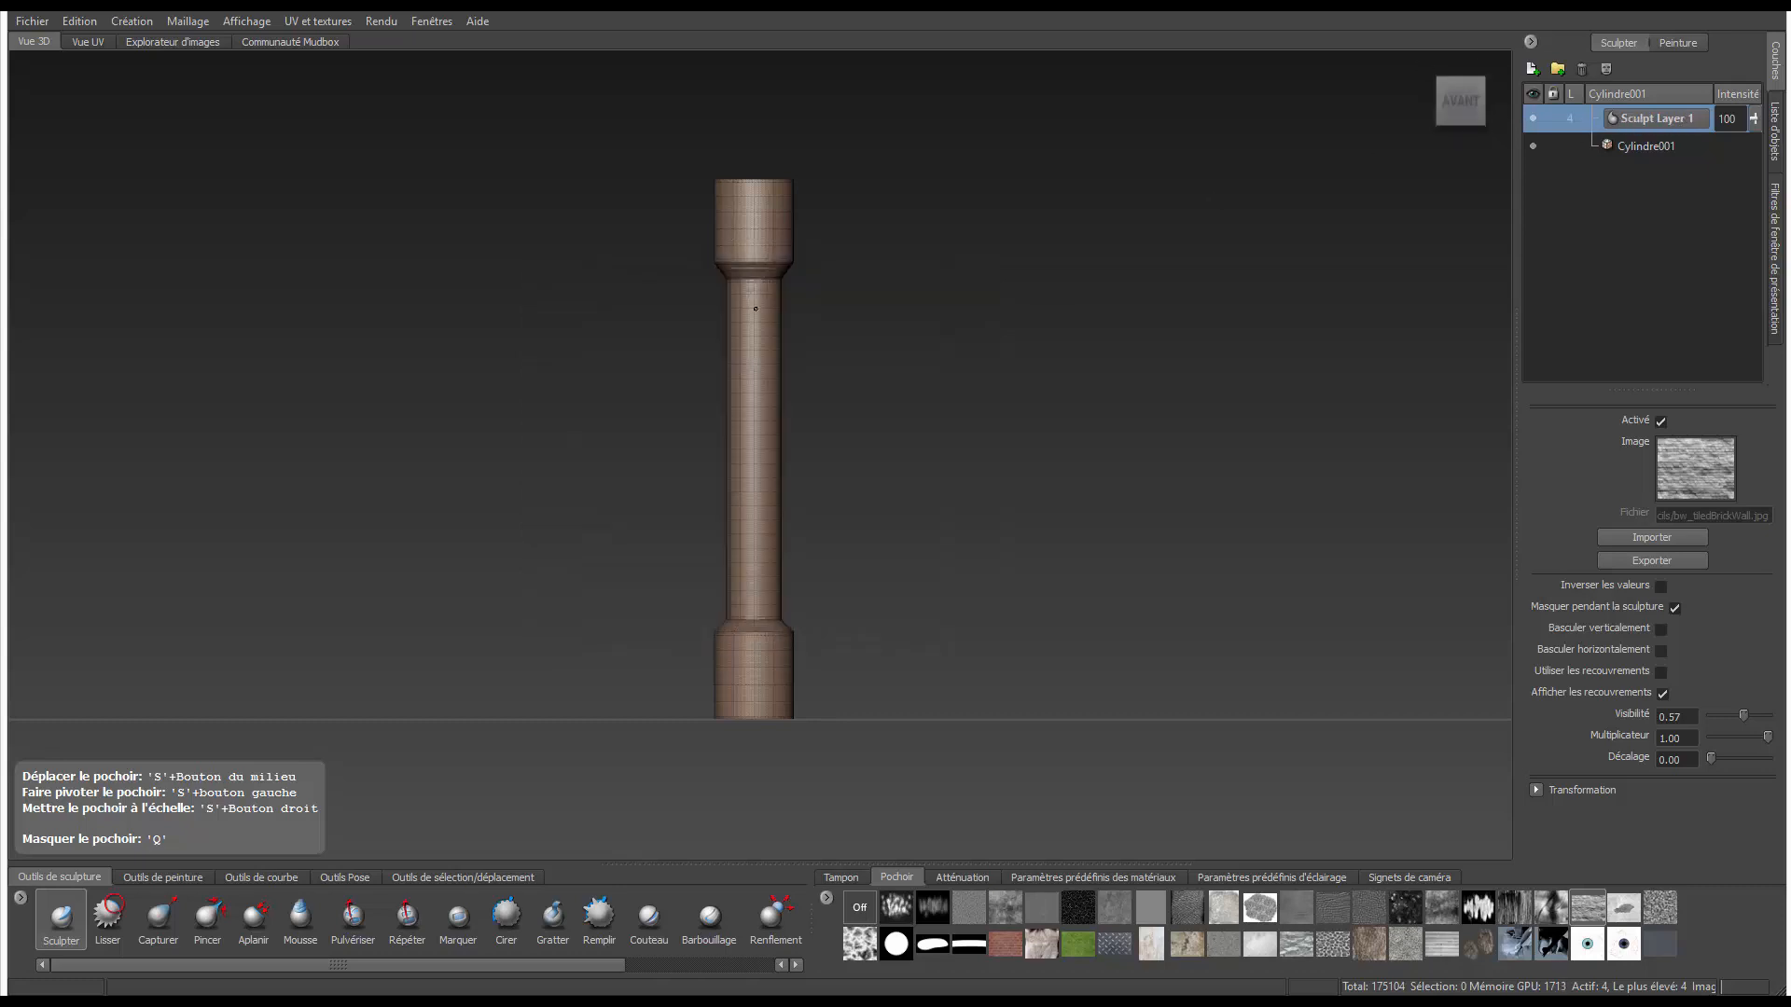
key("q")
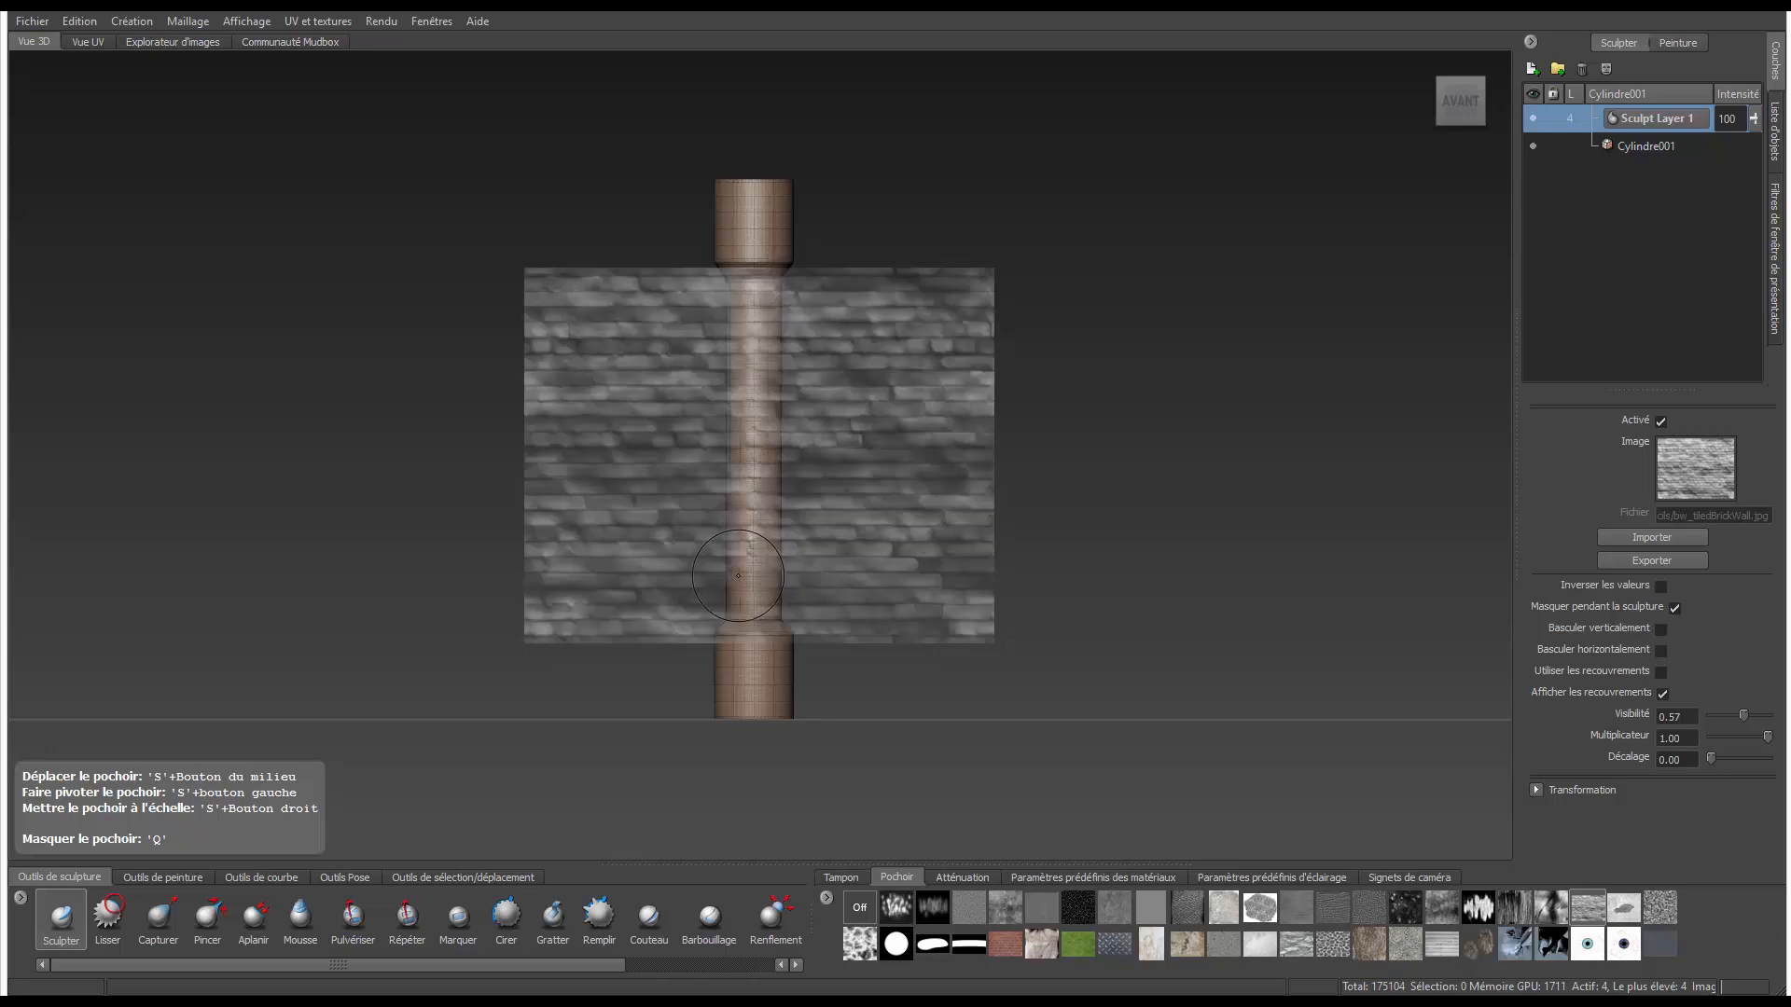
key("w")
left_click_drag(746, 593, 741, 573)
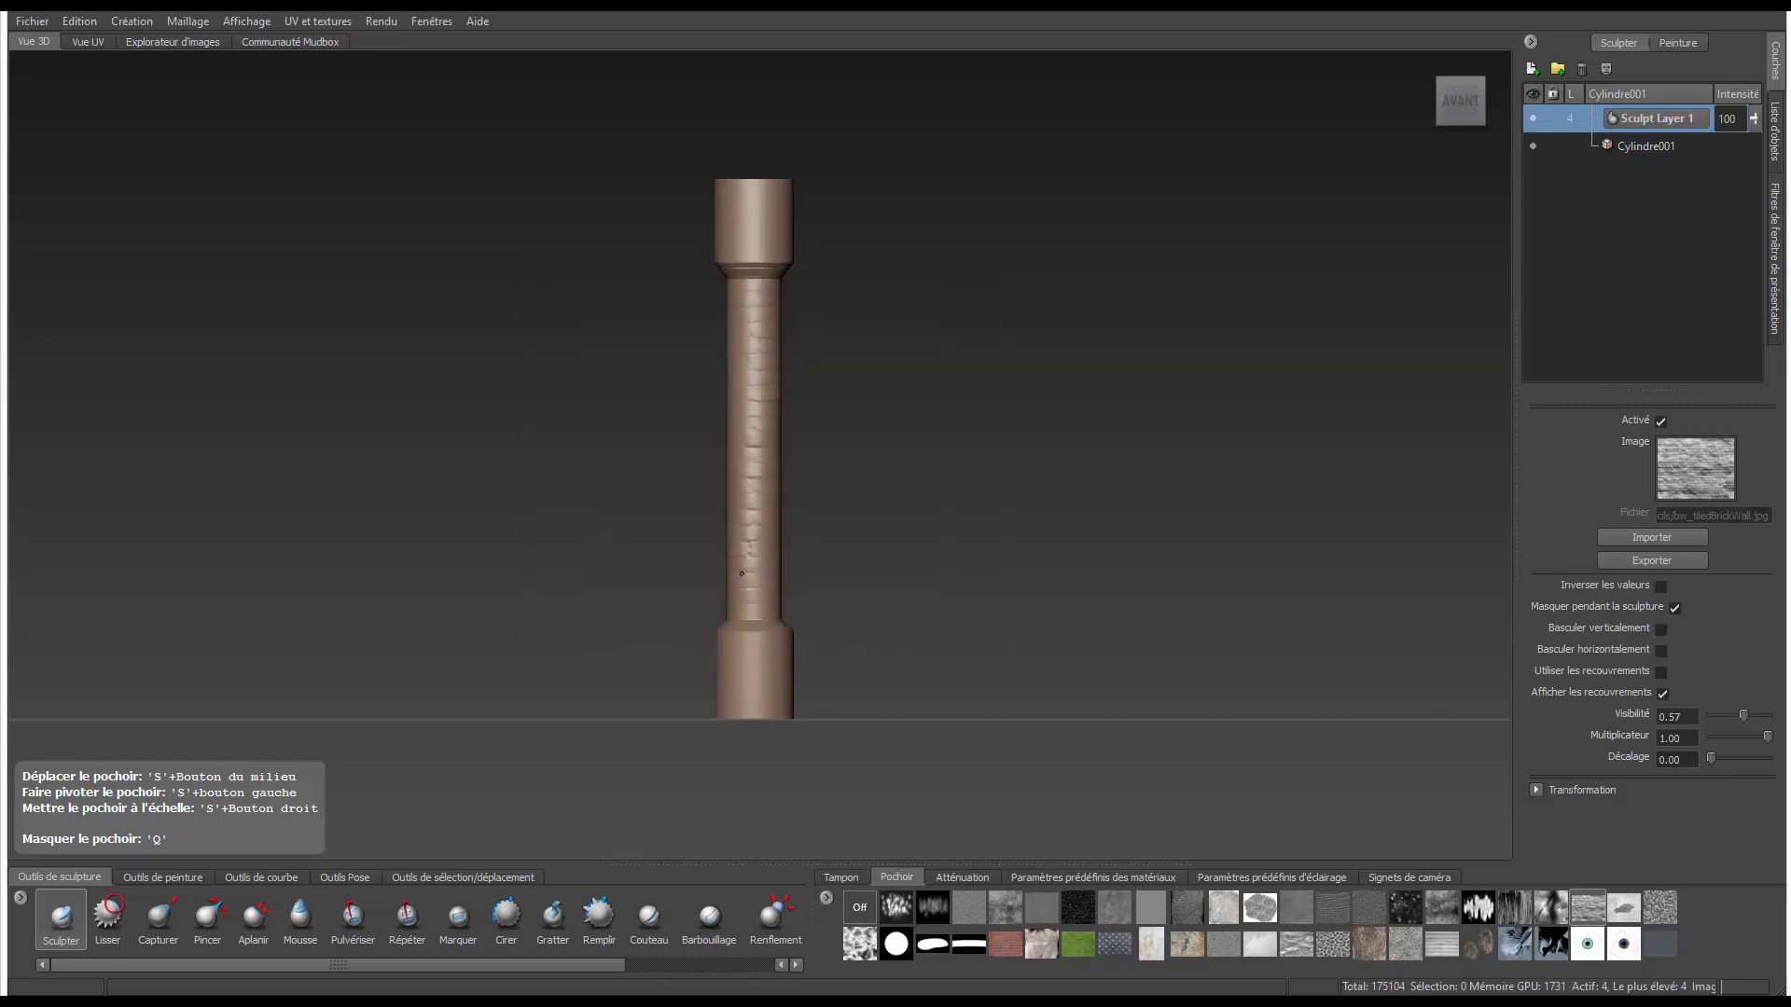
left_click_drag(739, 475, 728, 357)
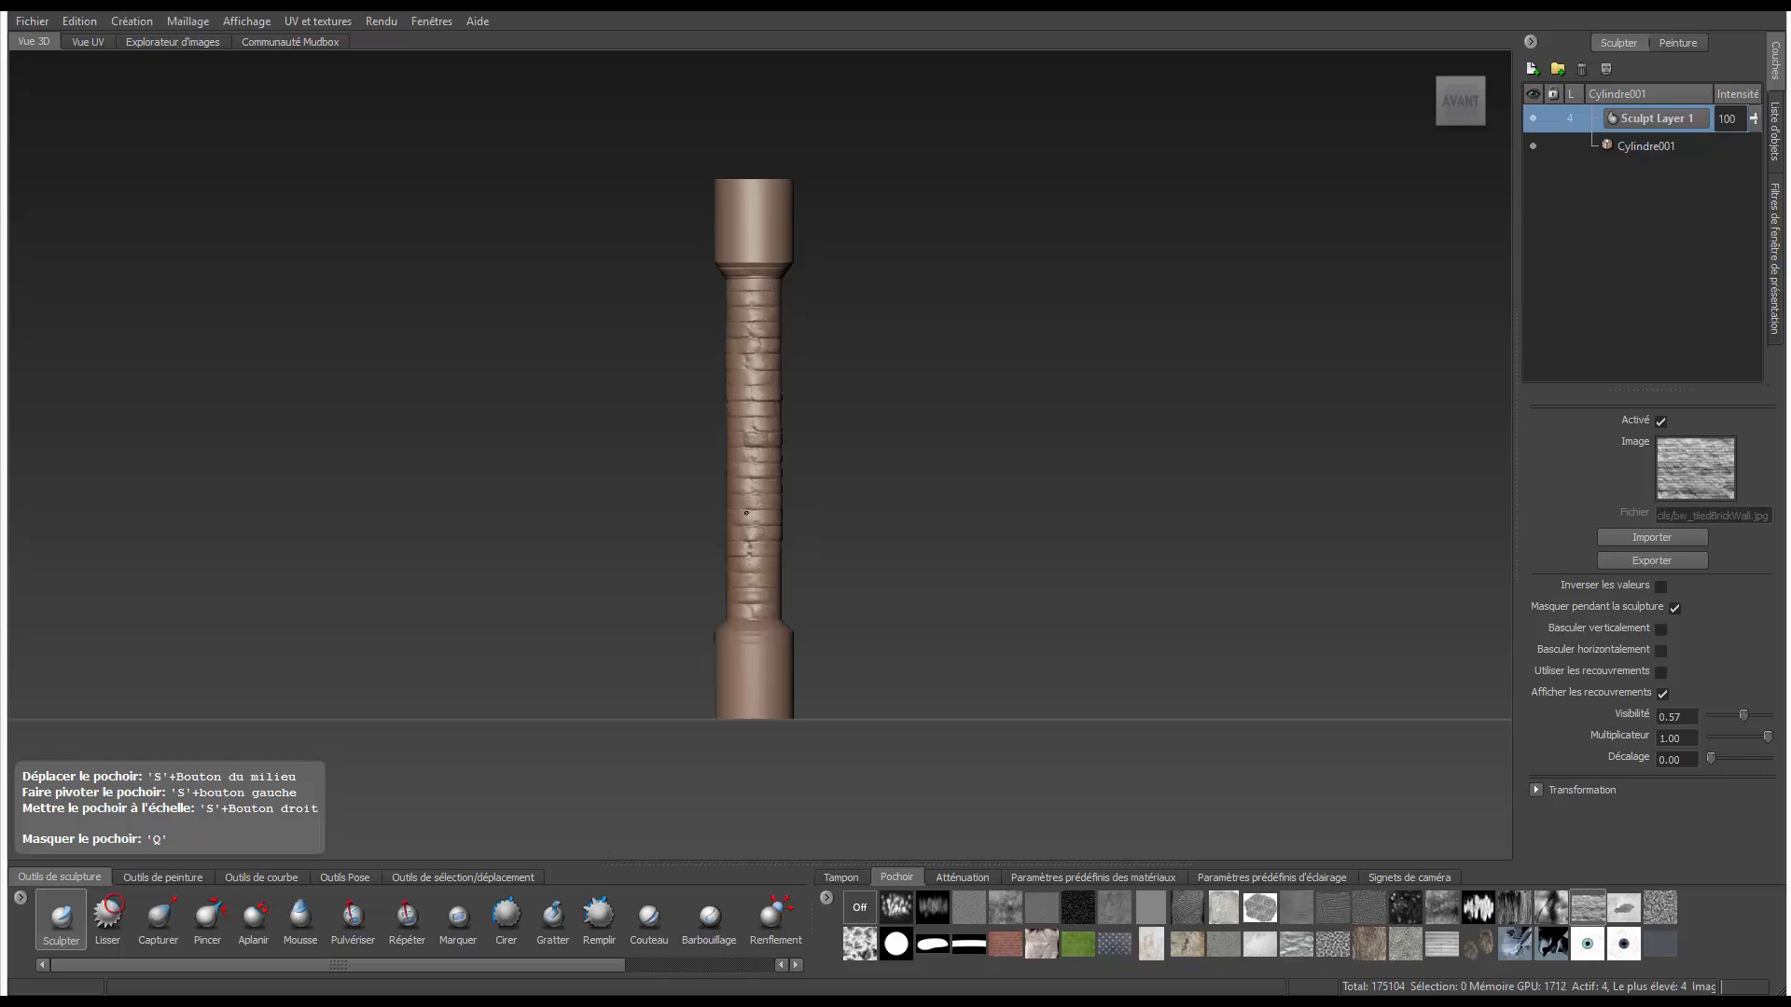
- Sculpt the brick relief through the stencil along the whole left side of the shaft
key("q")
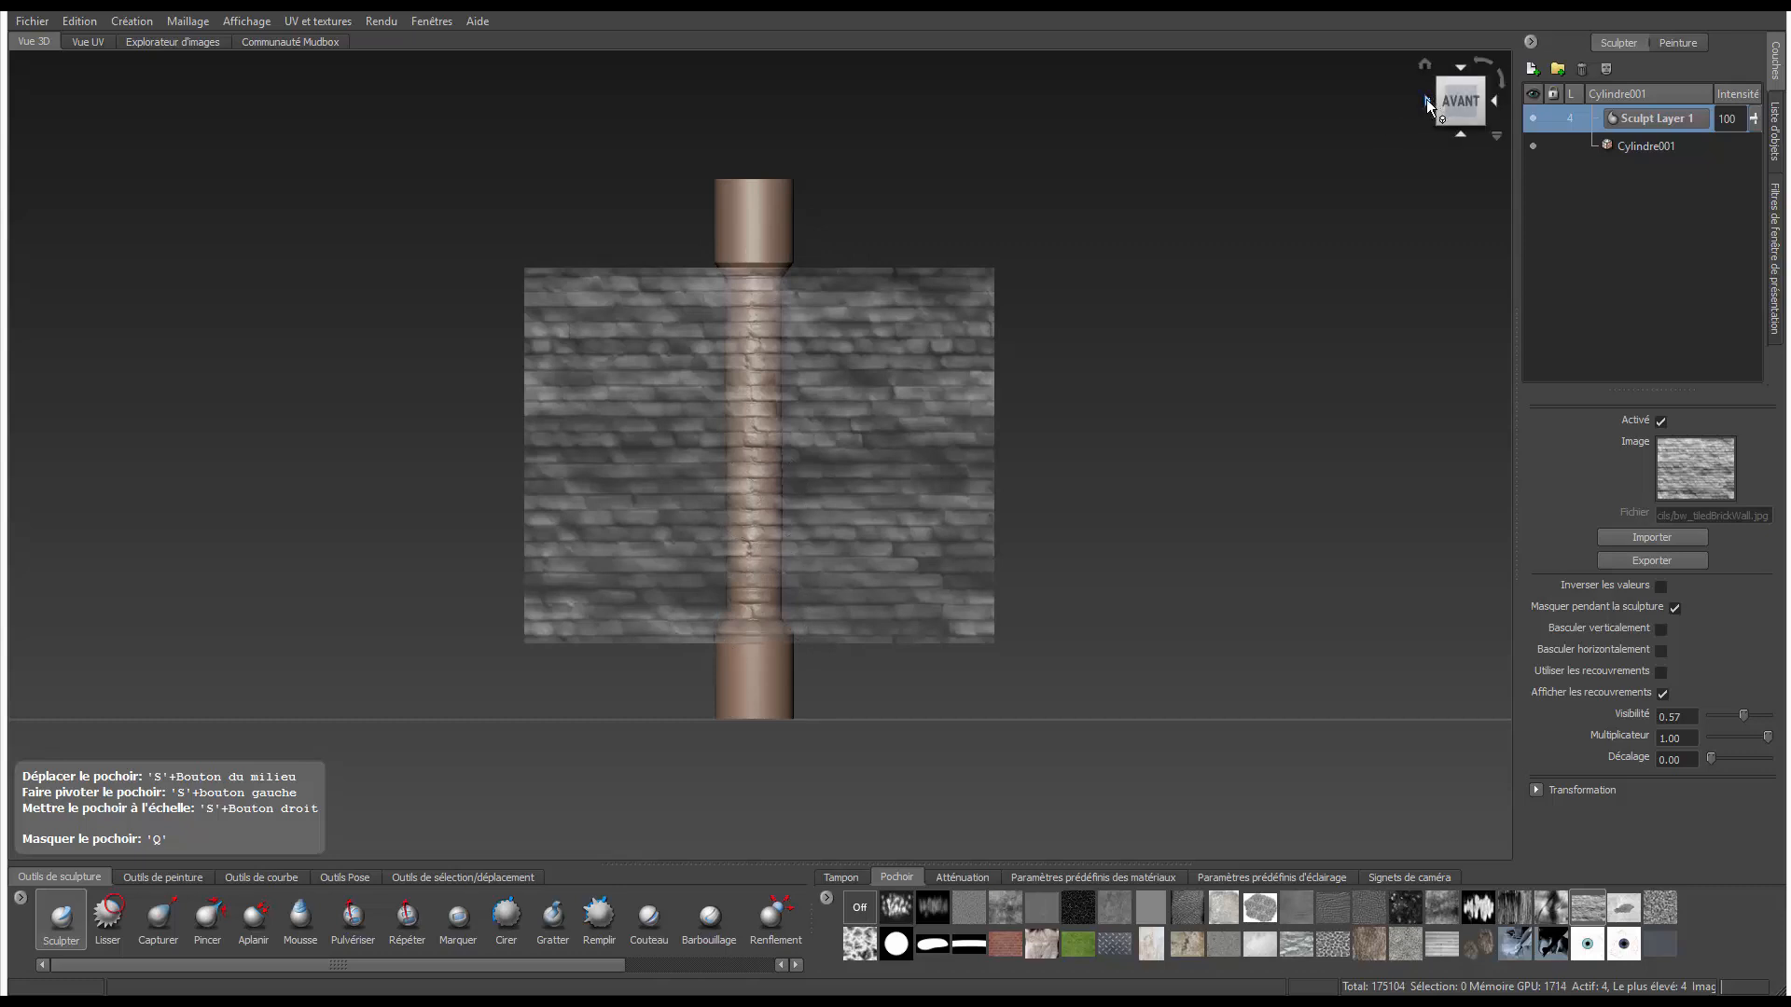
left_click(1426, 99)
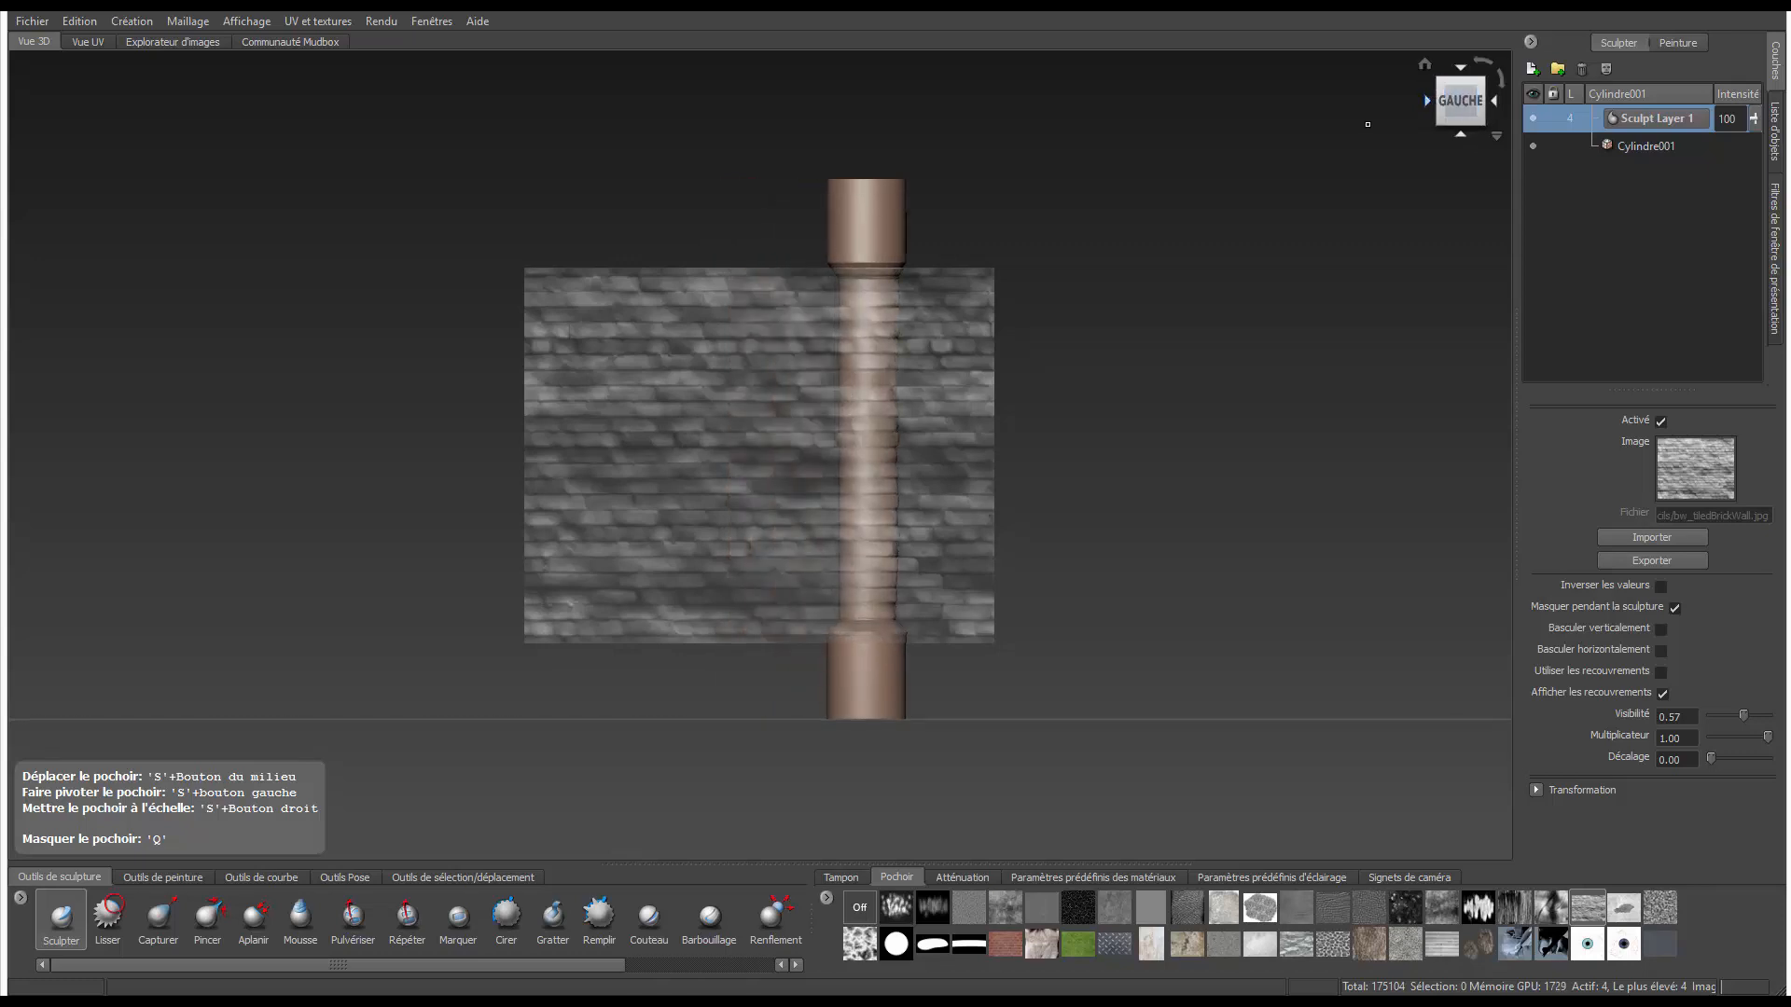
left_click_drag(833, 310, 868, 591)
left_click_drag(870, 498, 860, 295)
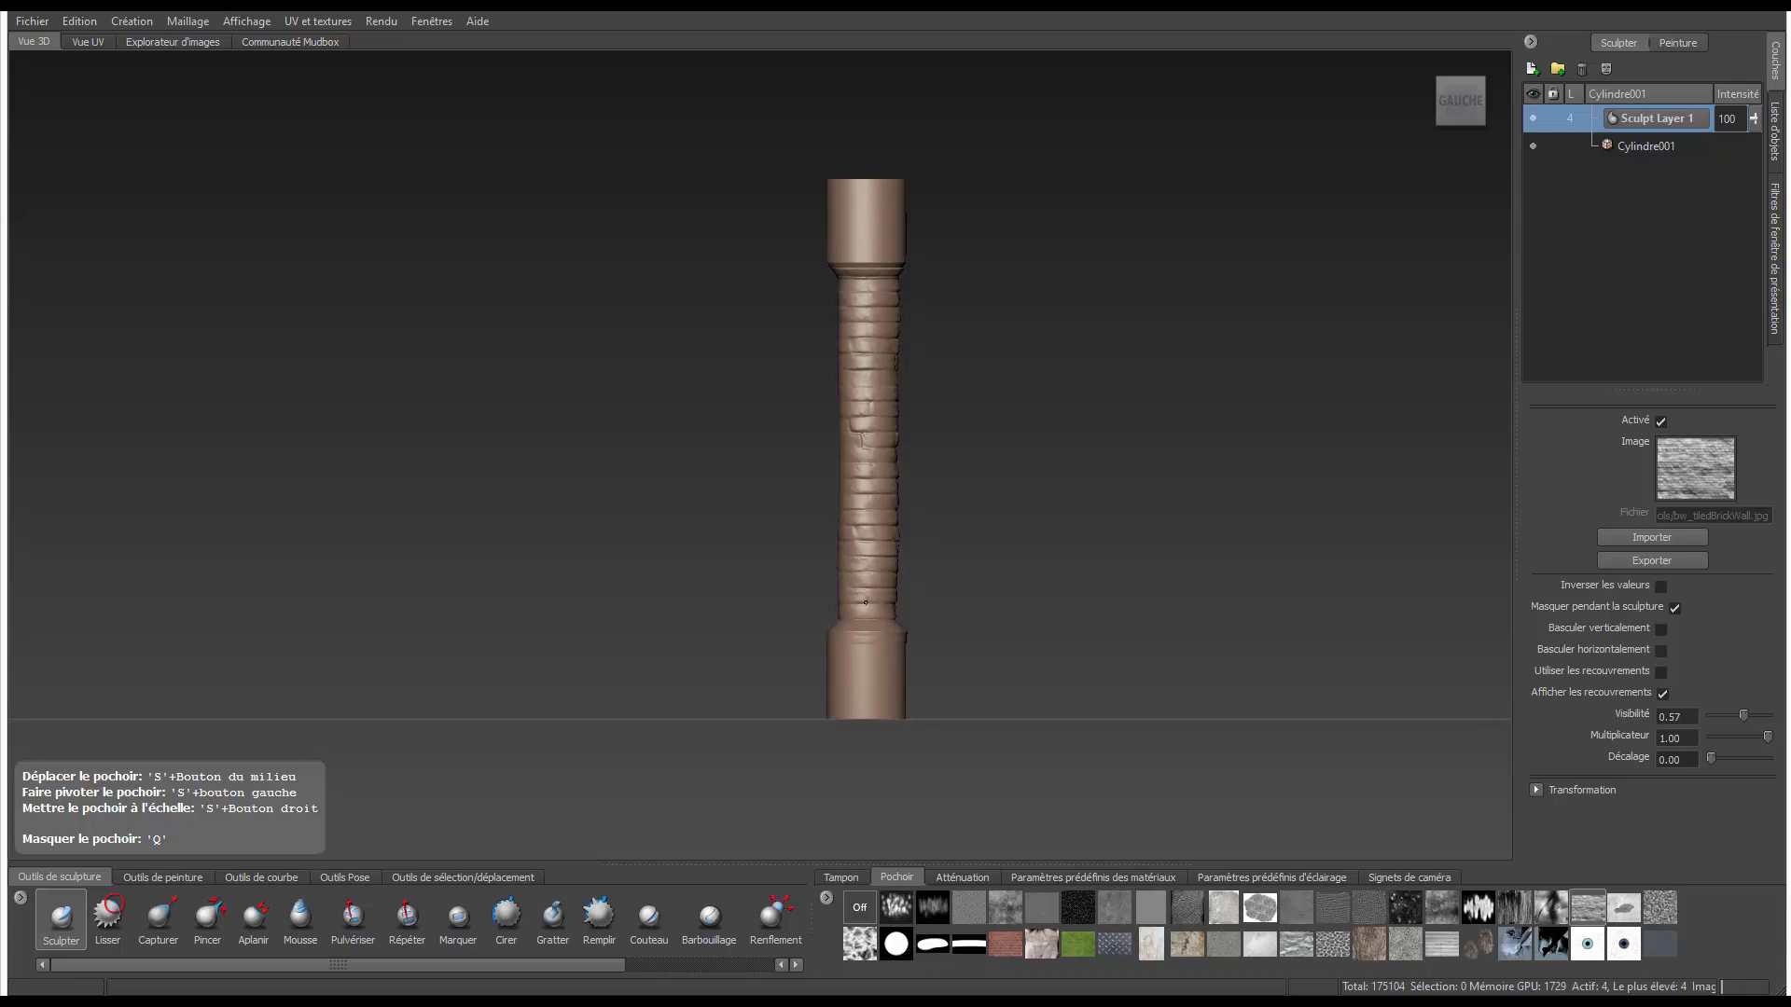
- Sculpt the brick relief through the stencil along the back of the shaft
key("q")
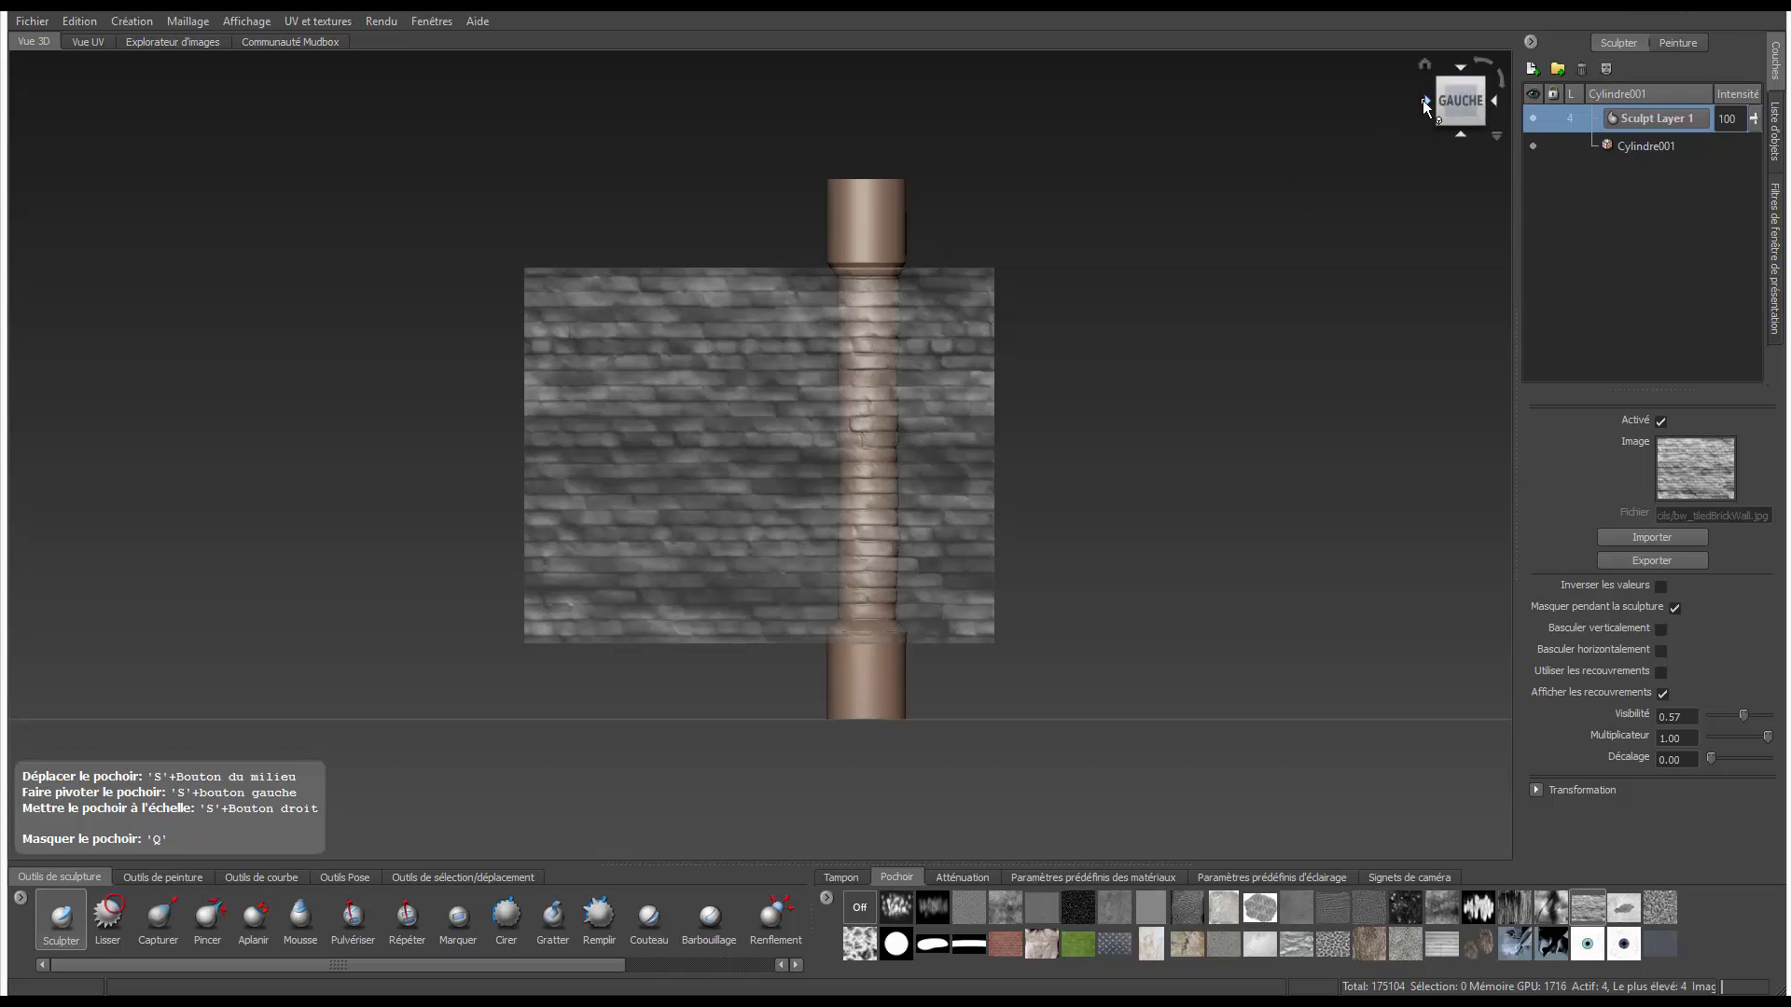
left_click(1426, 102)
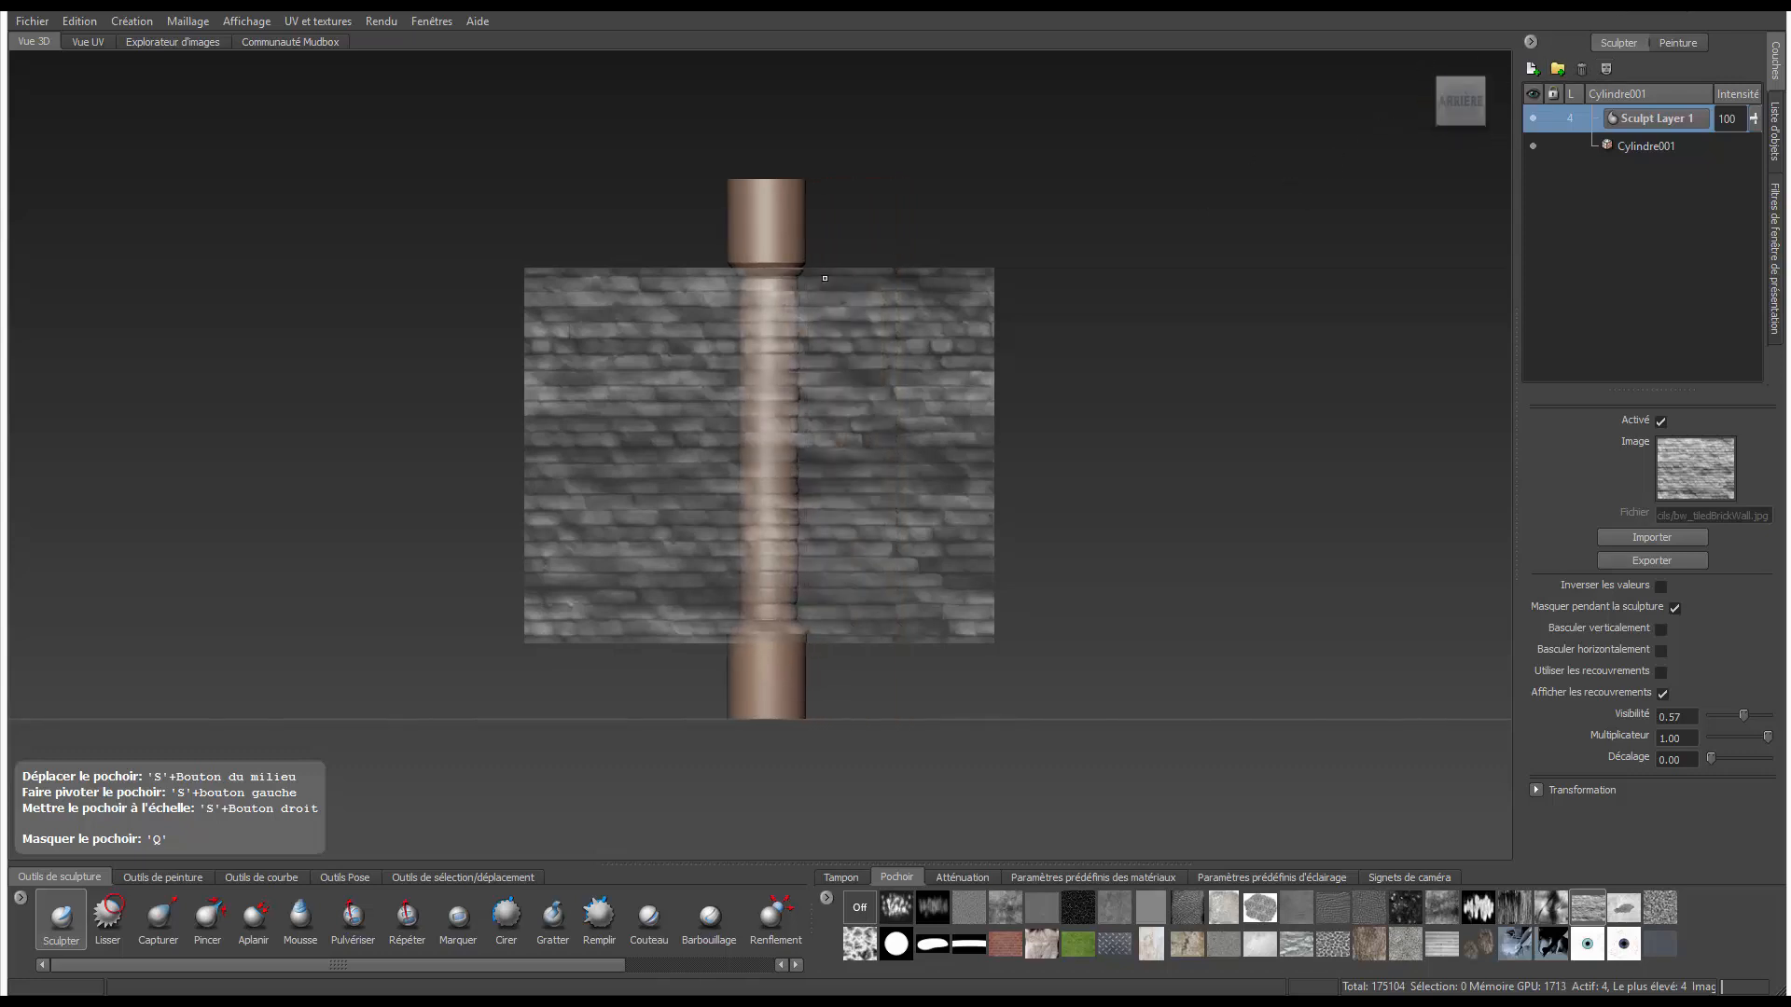
key("q")
left_click_drag(760, 442, 754, 574)
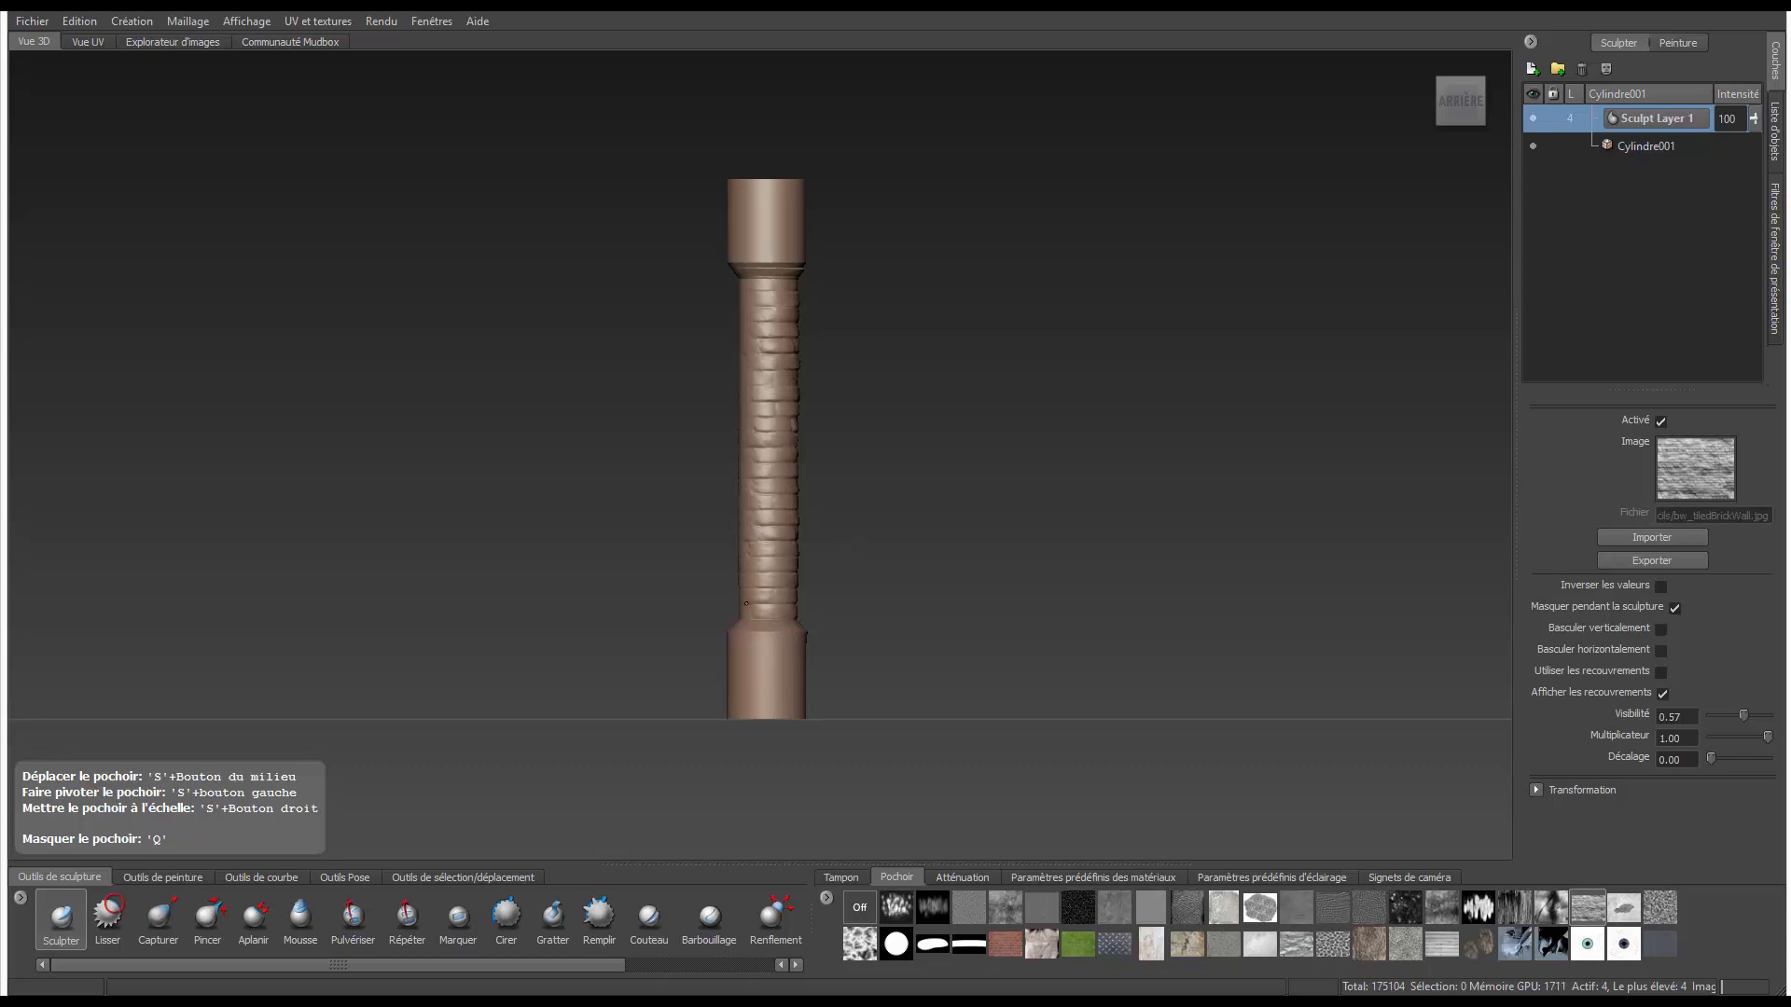
- Sculpt the brick relief through the stencil along the shaft's right side
key("q")
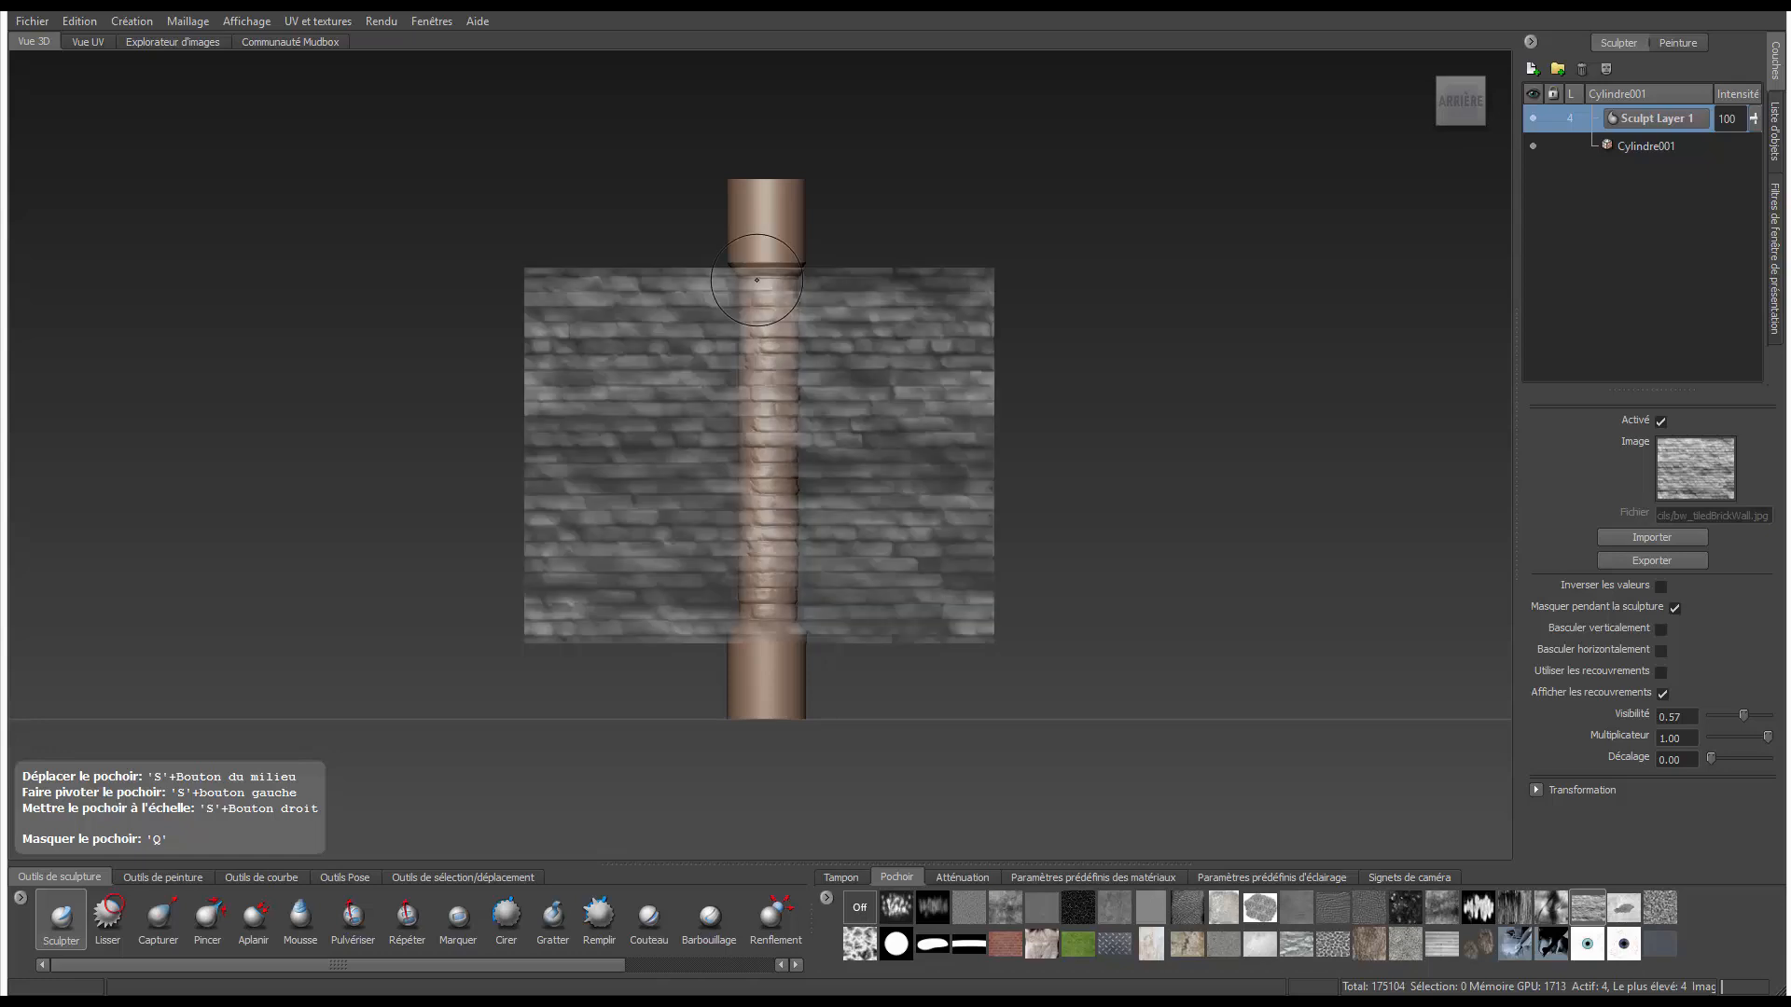
left_click(1428, 108)
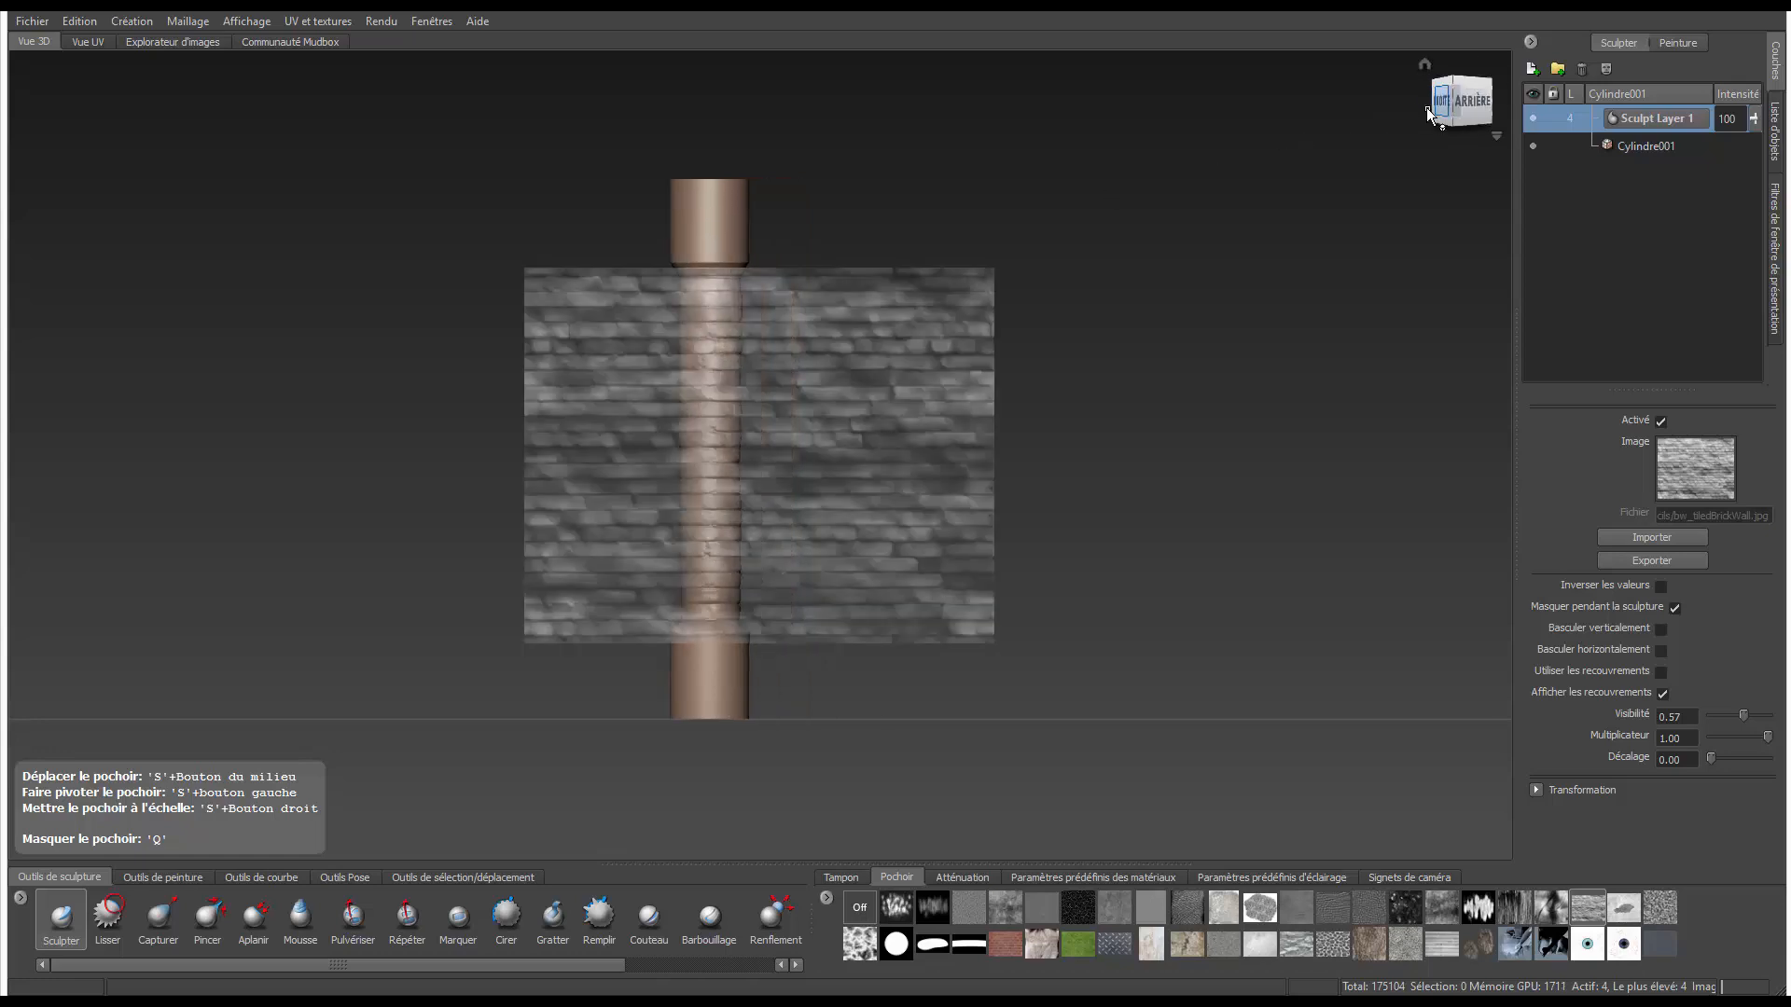
left_click_drag(652, 290, 655, 597)
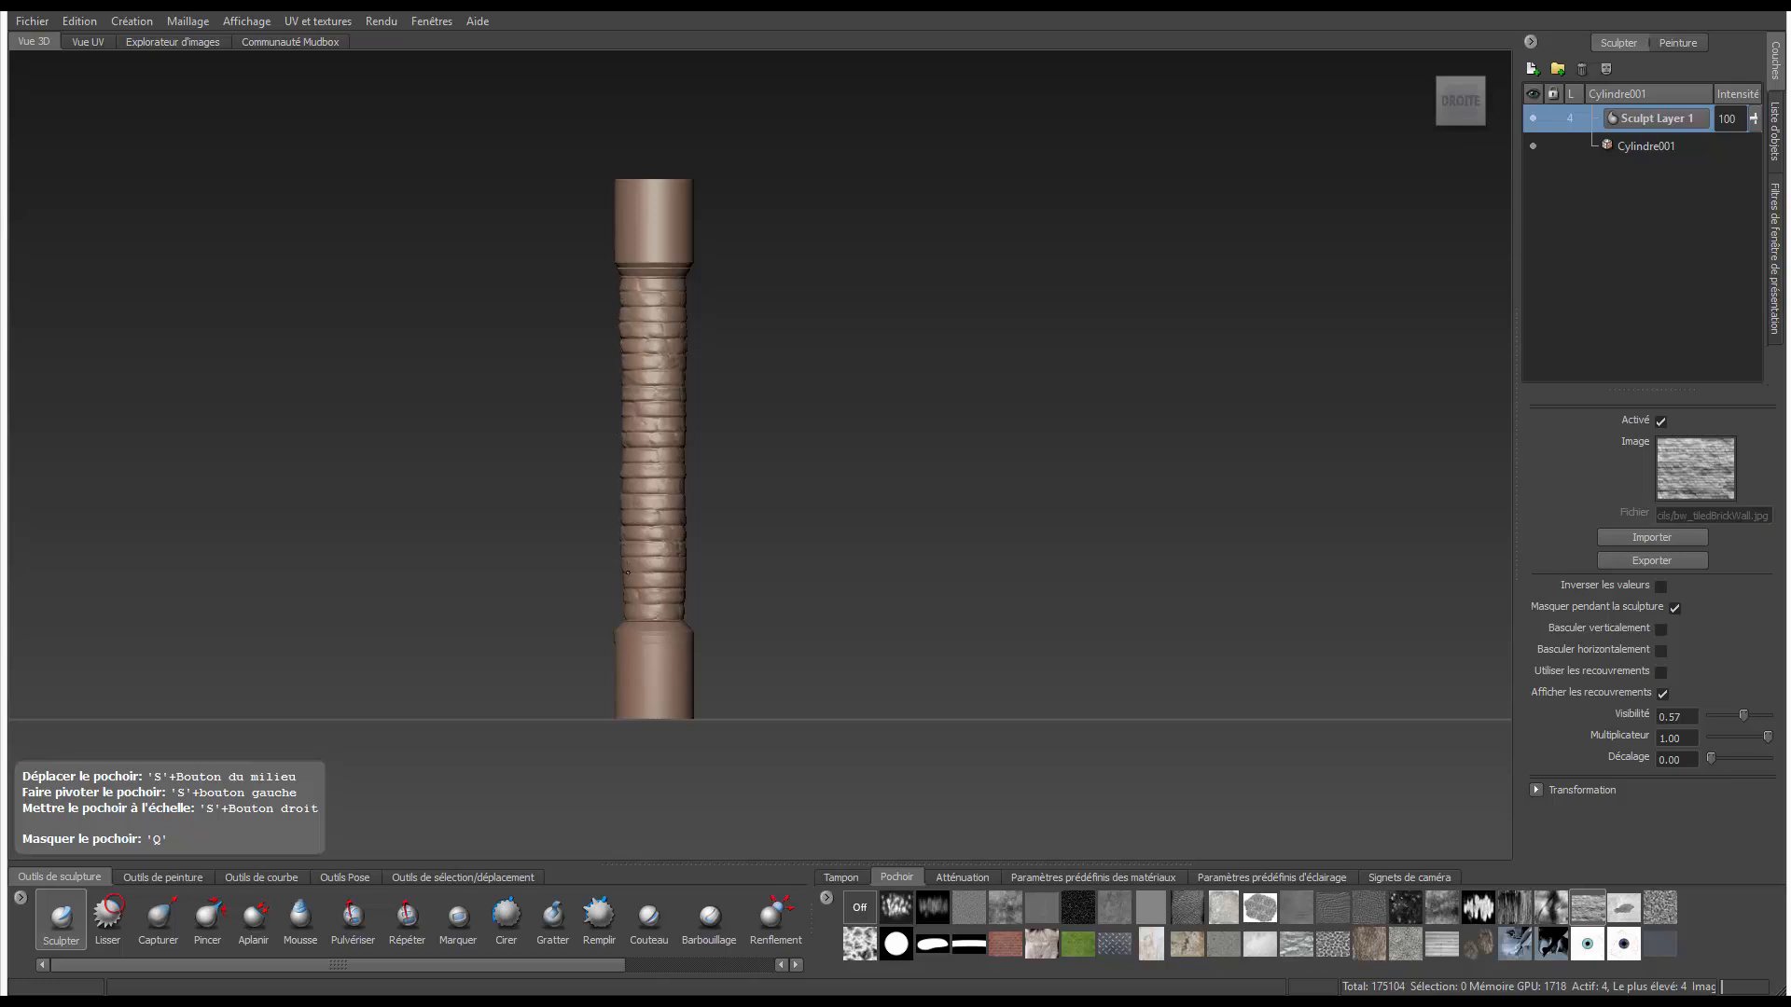
- With the Mask brush at size 5.58, mask the upper joint between the cap and brick shaft on the right side
key("q")
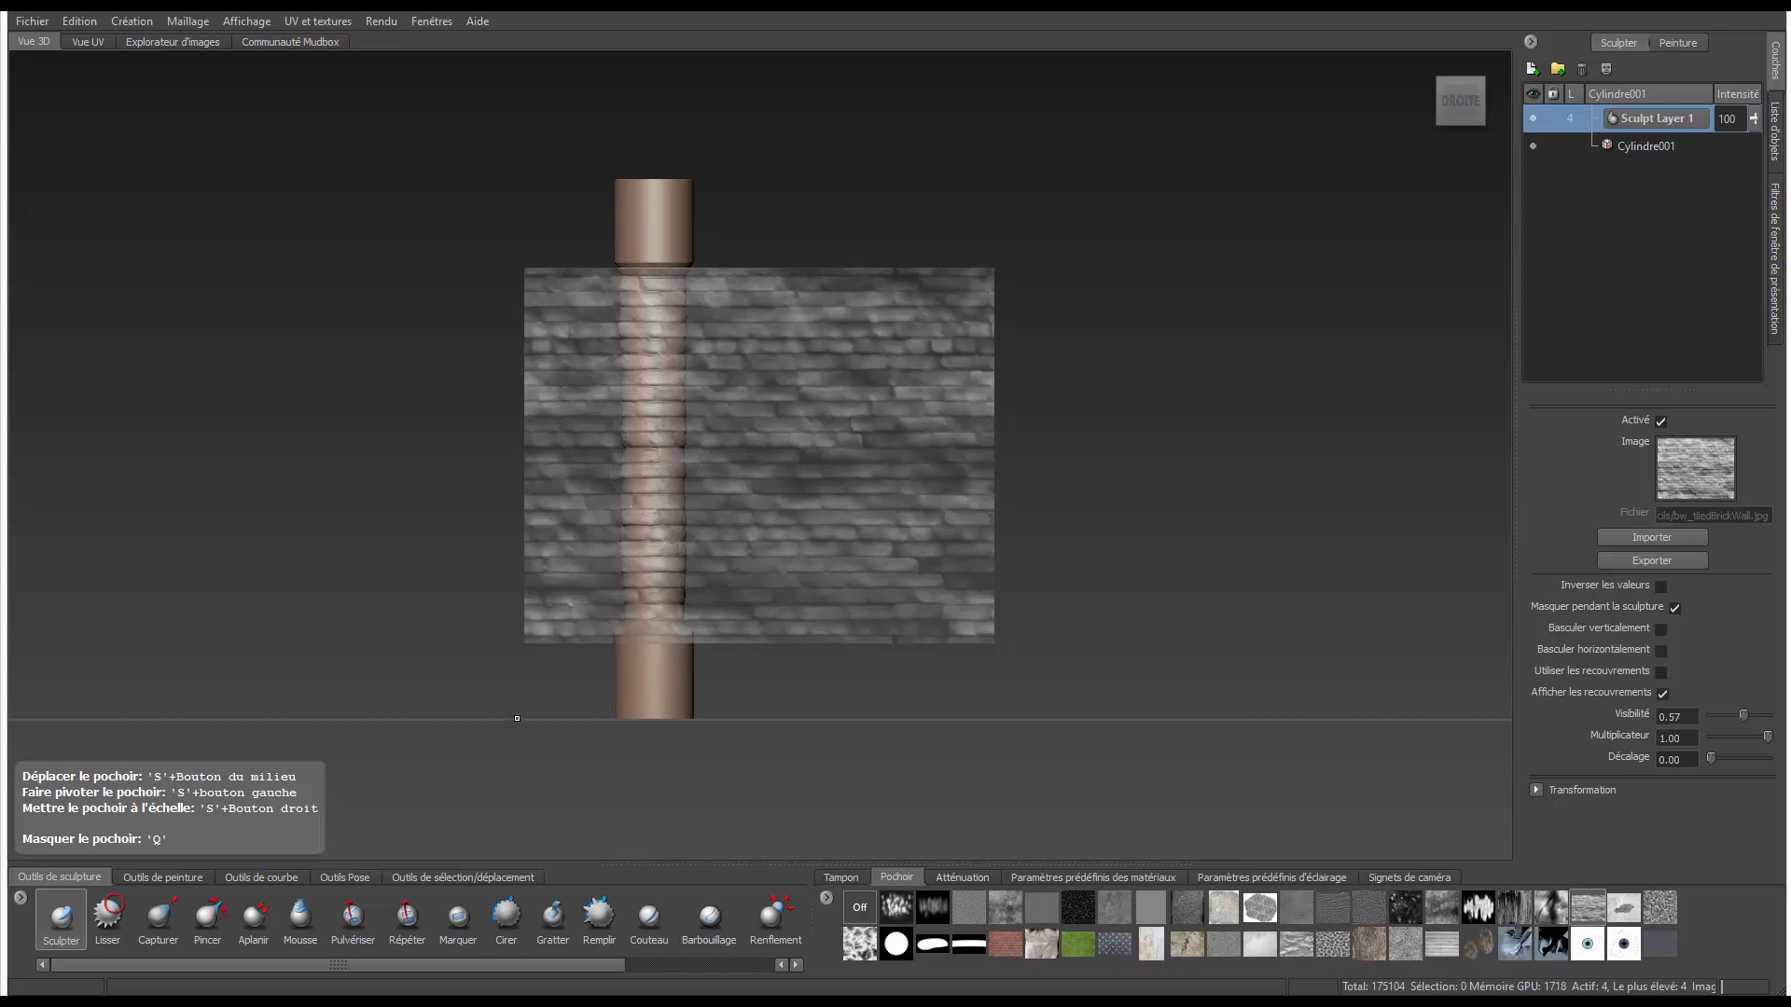
left_click_drag(493, 966, 663, 956)
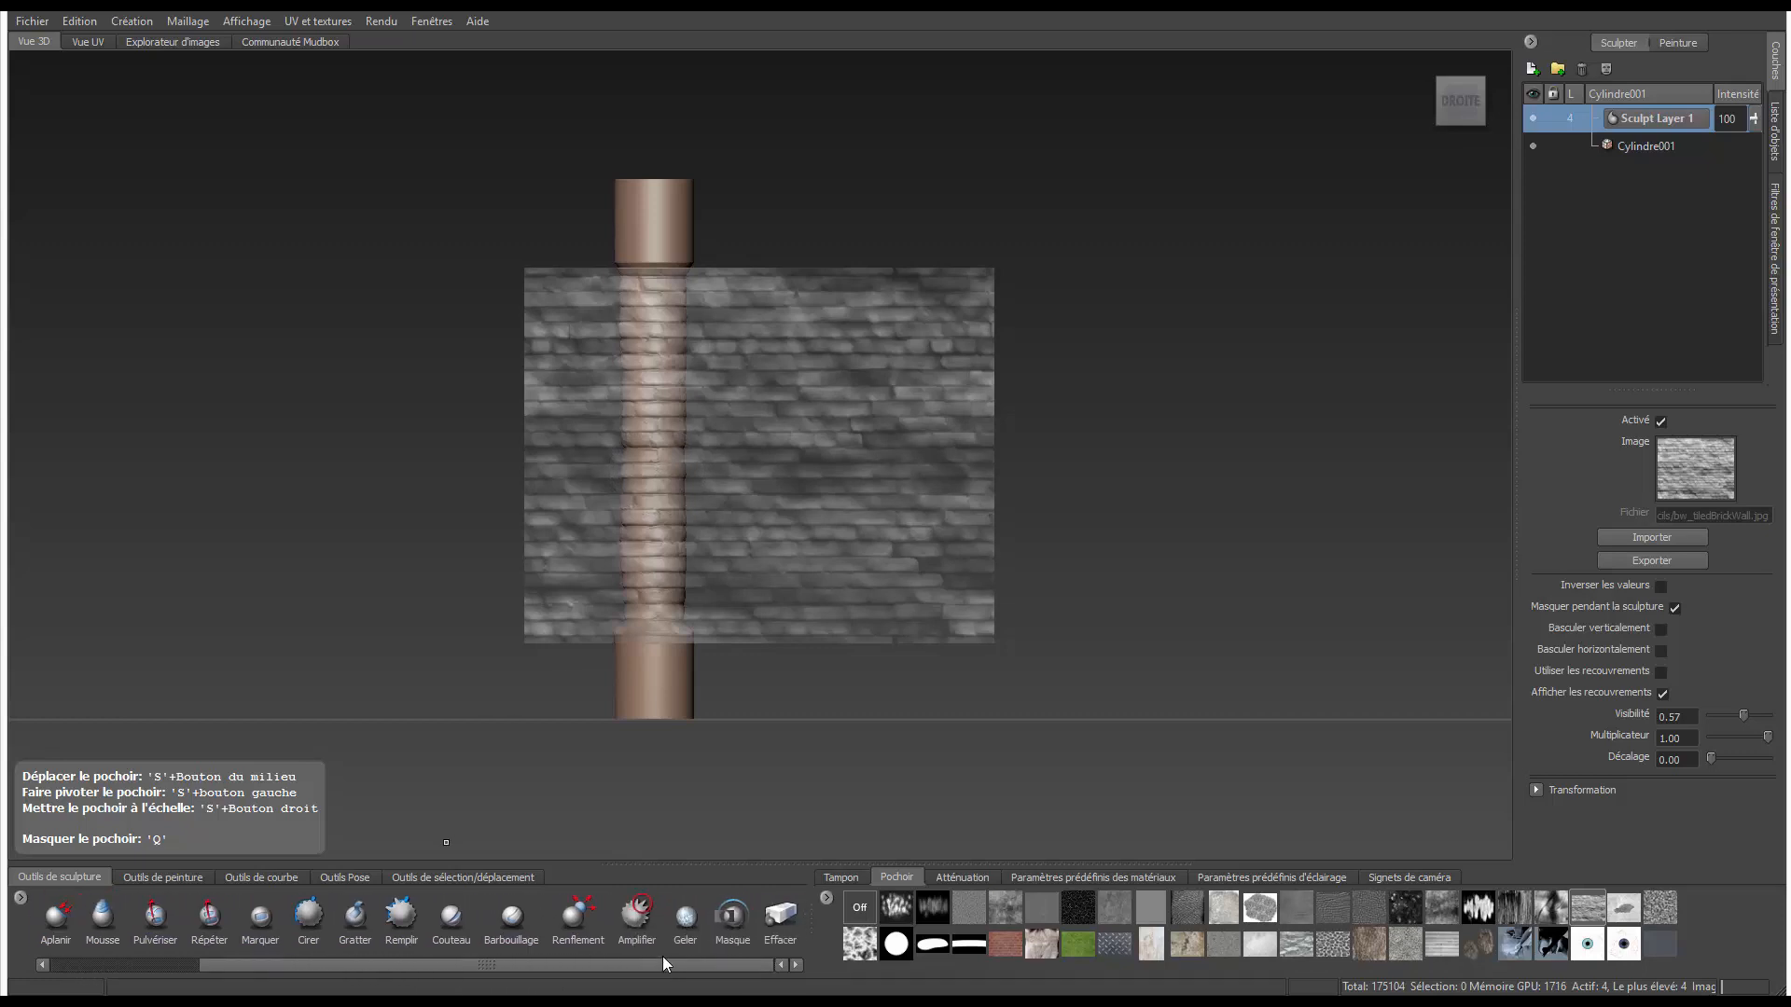
left_click(725, 921)
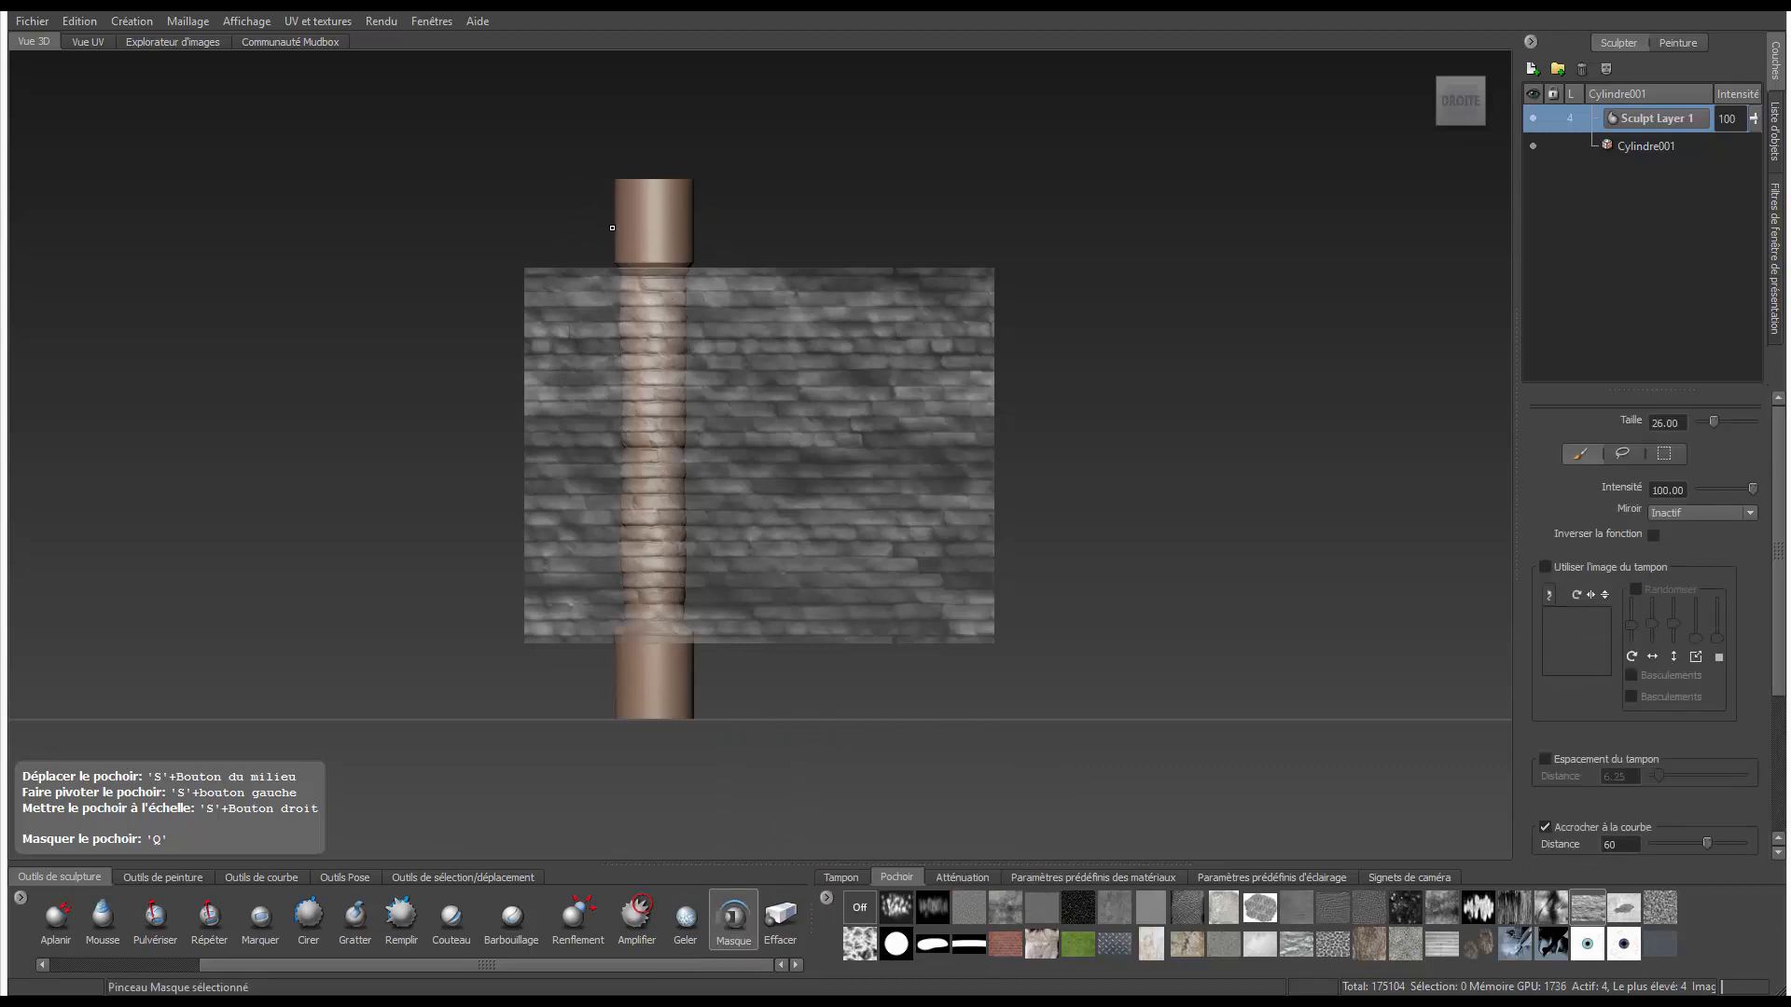
key("q")
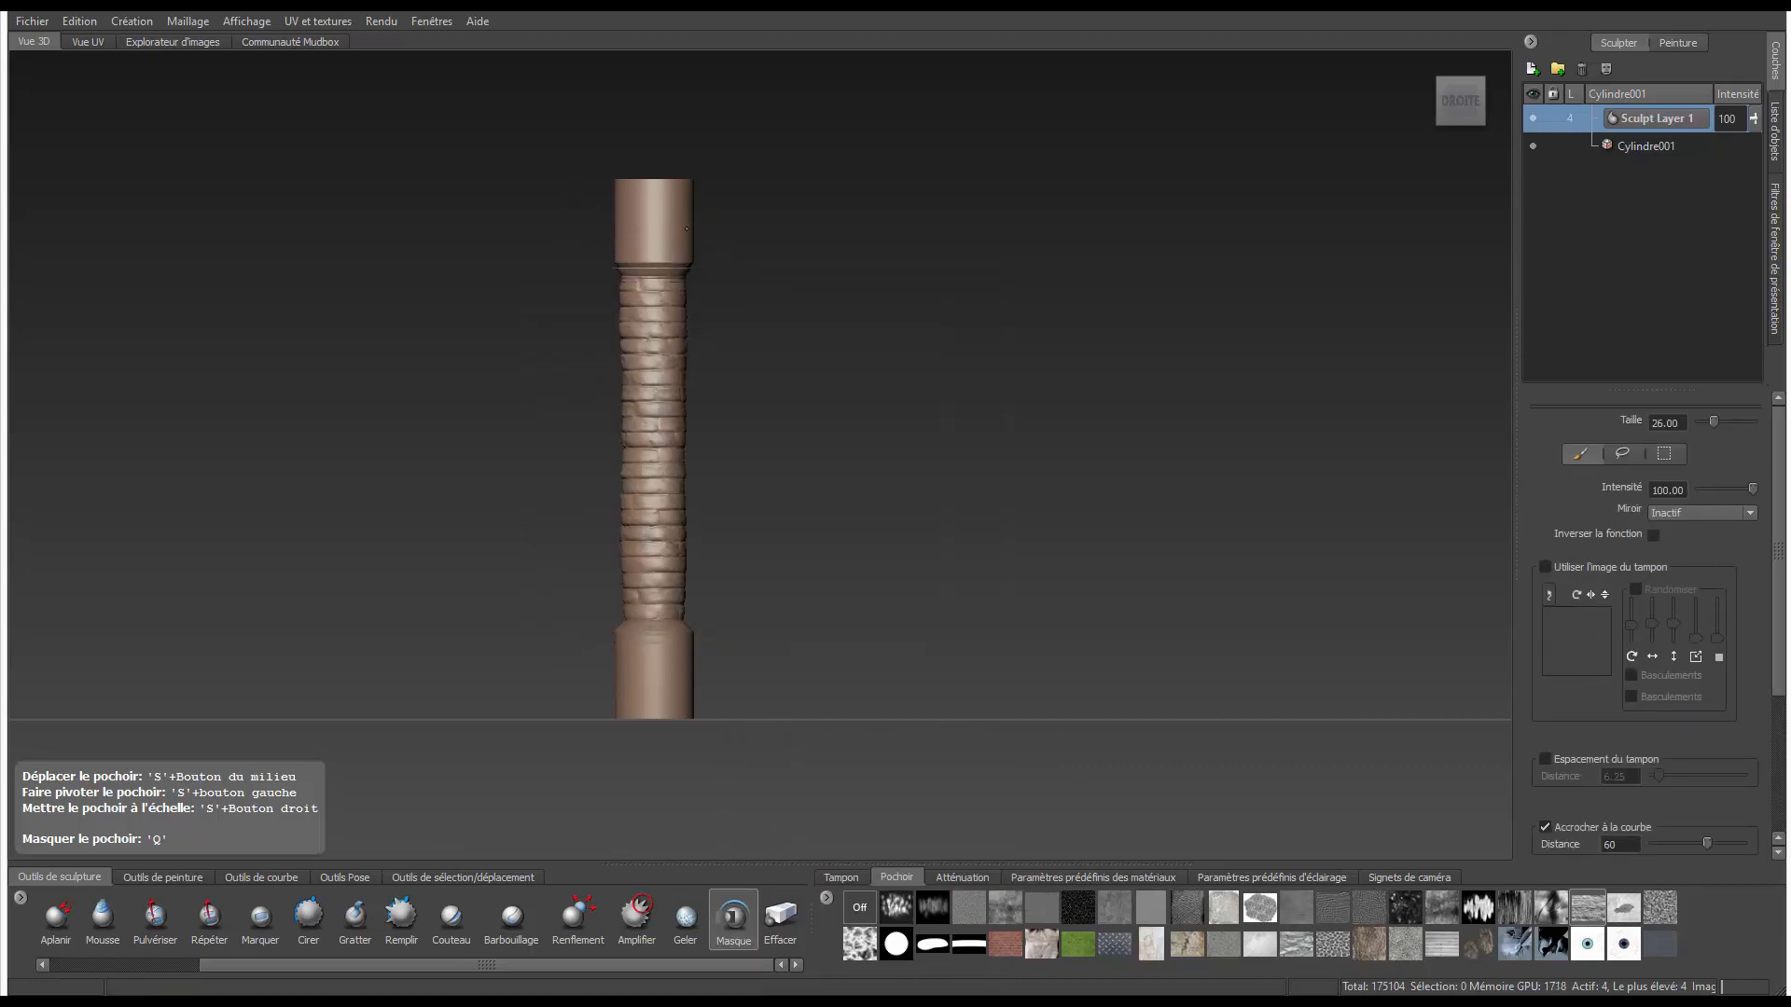
key("q")
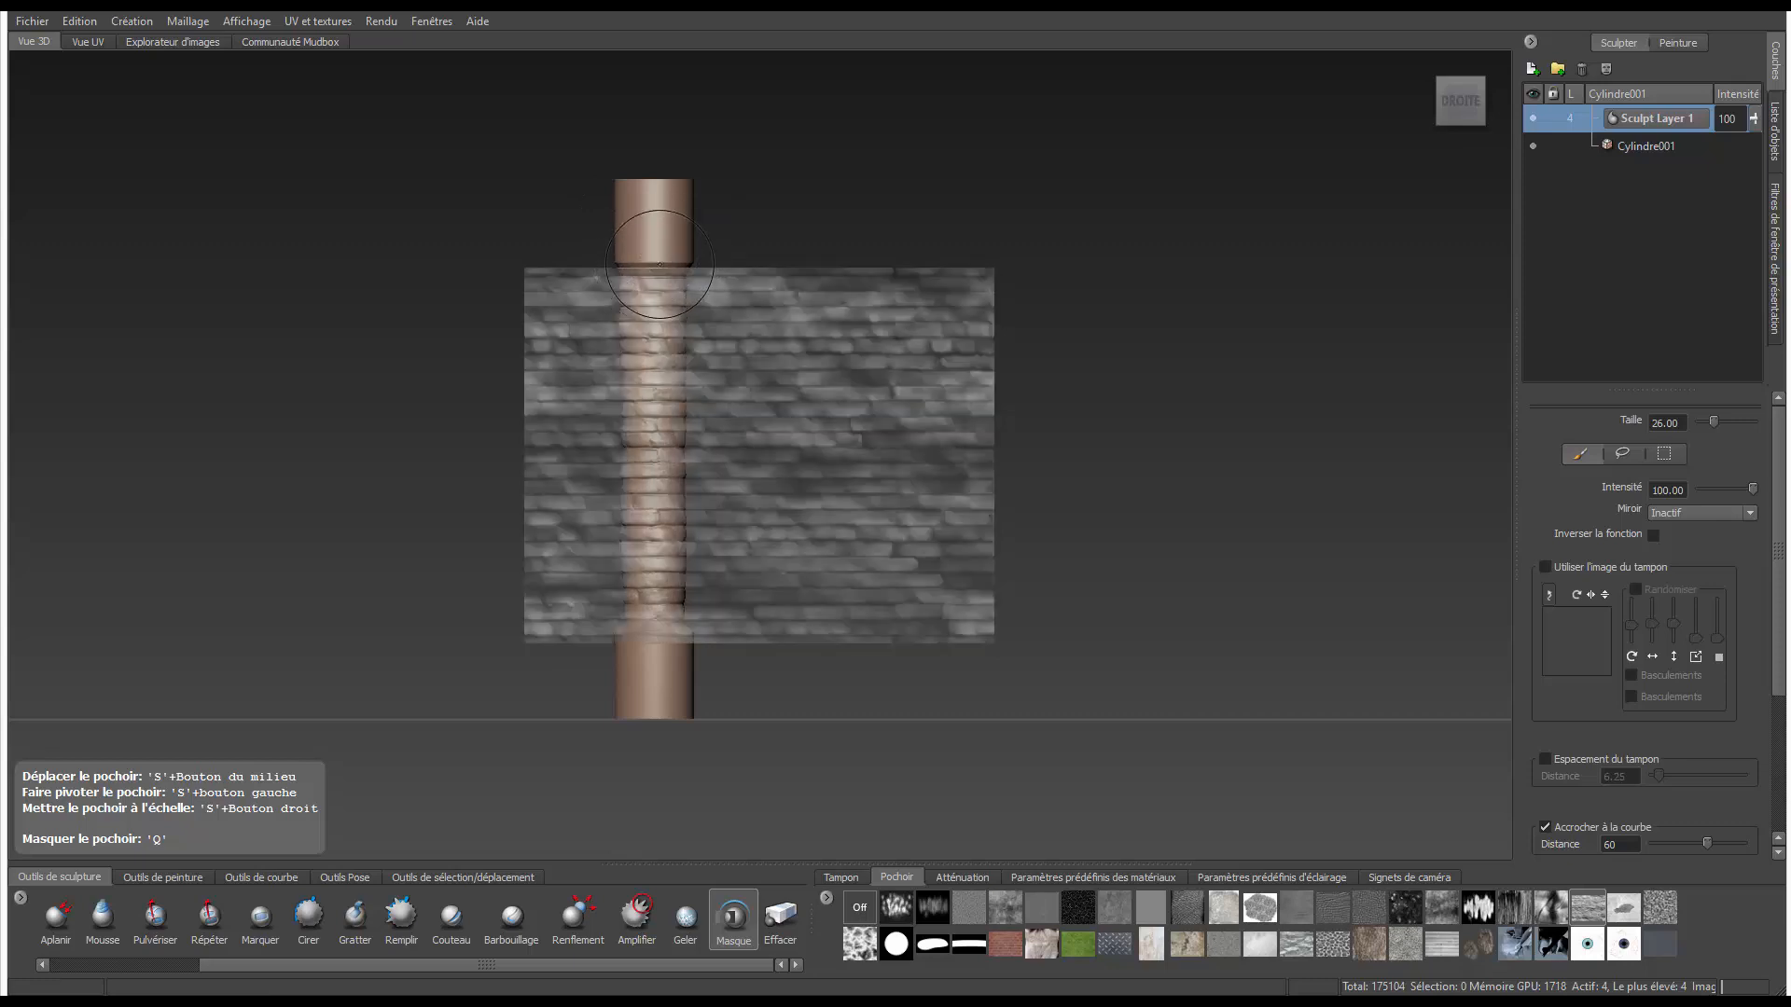
key("b")
left_click_drag(635, 240, 593, 240)
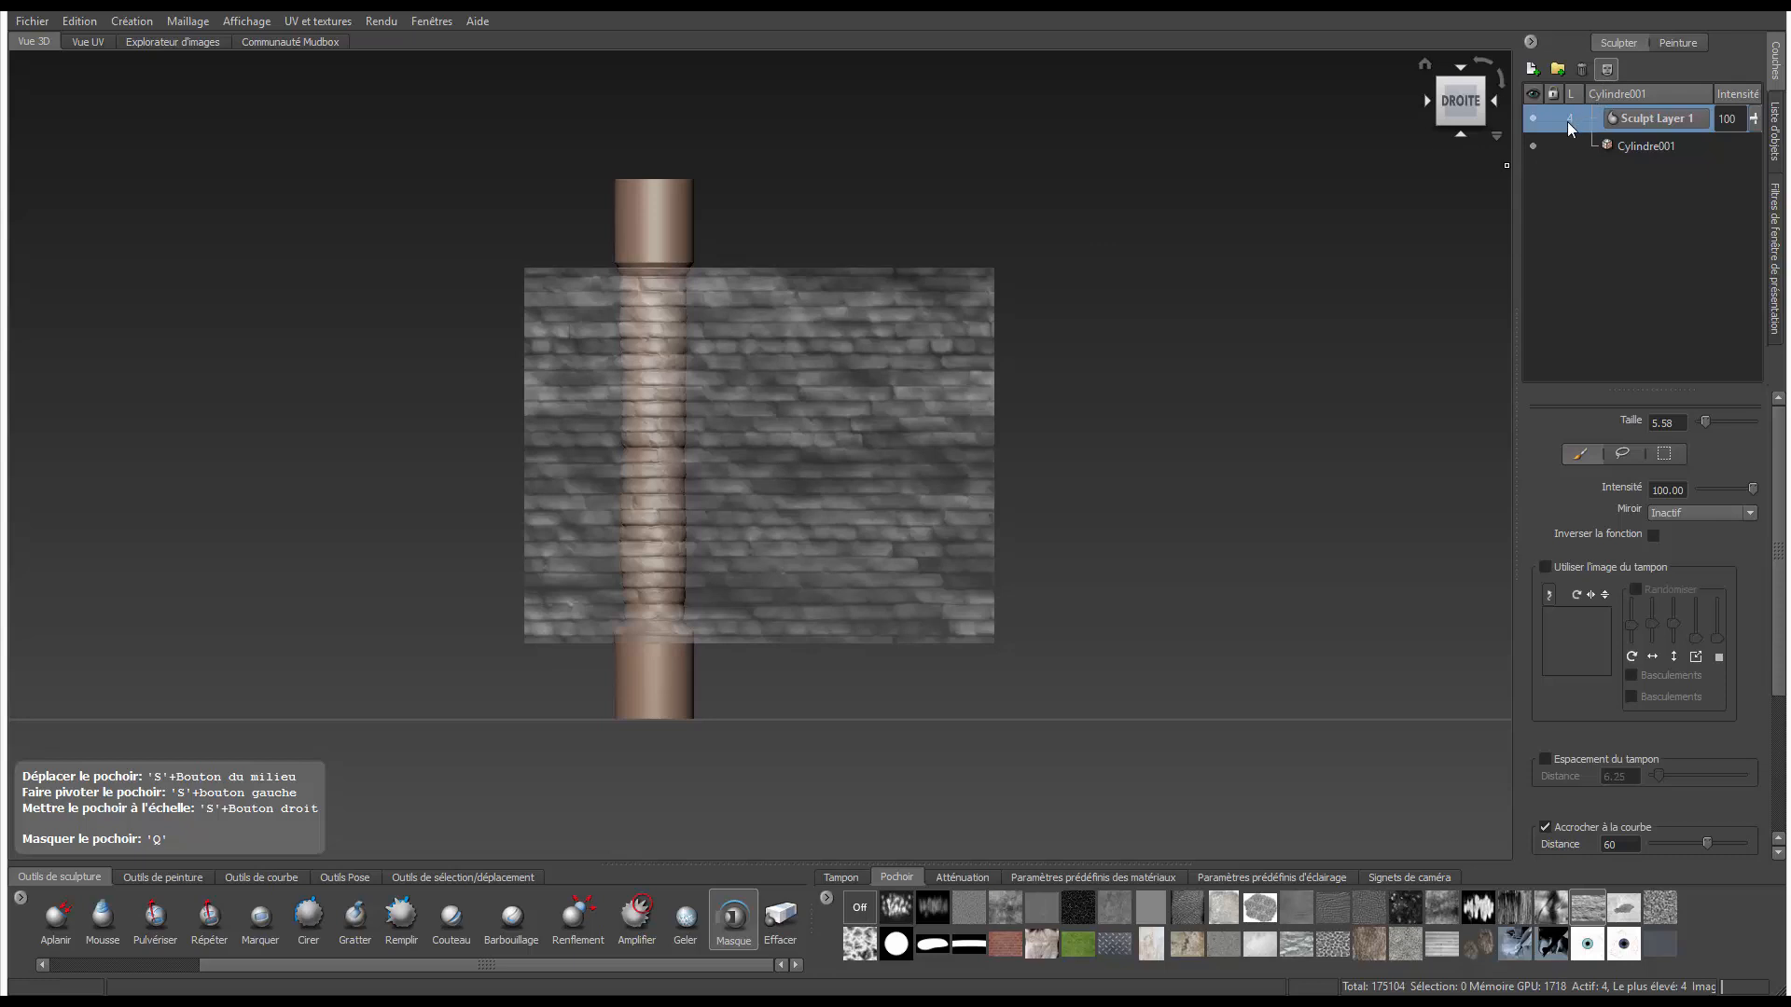
key("q")
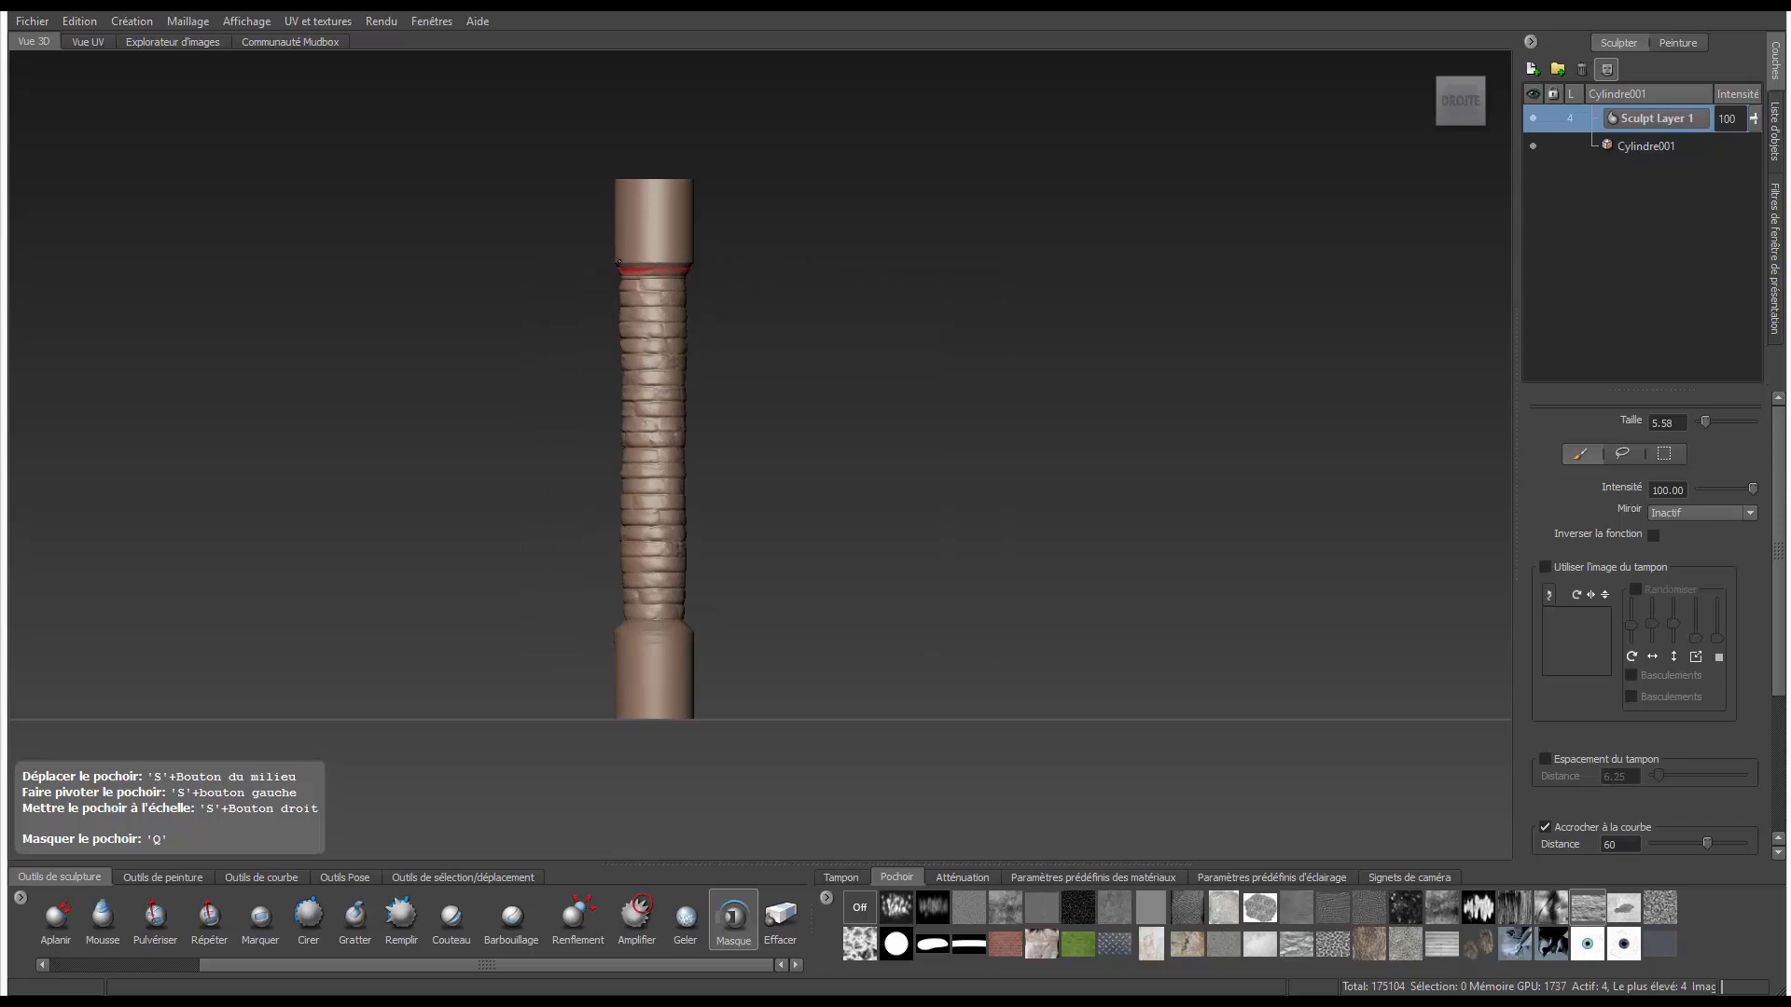
left_click_drag(656, 270, 653, 278)
key("q")
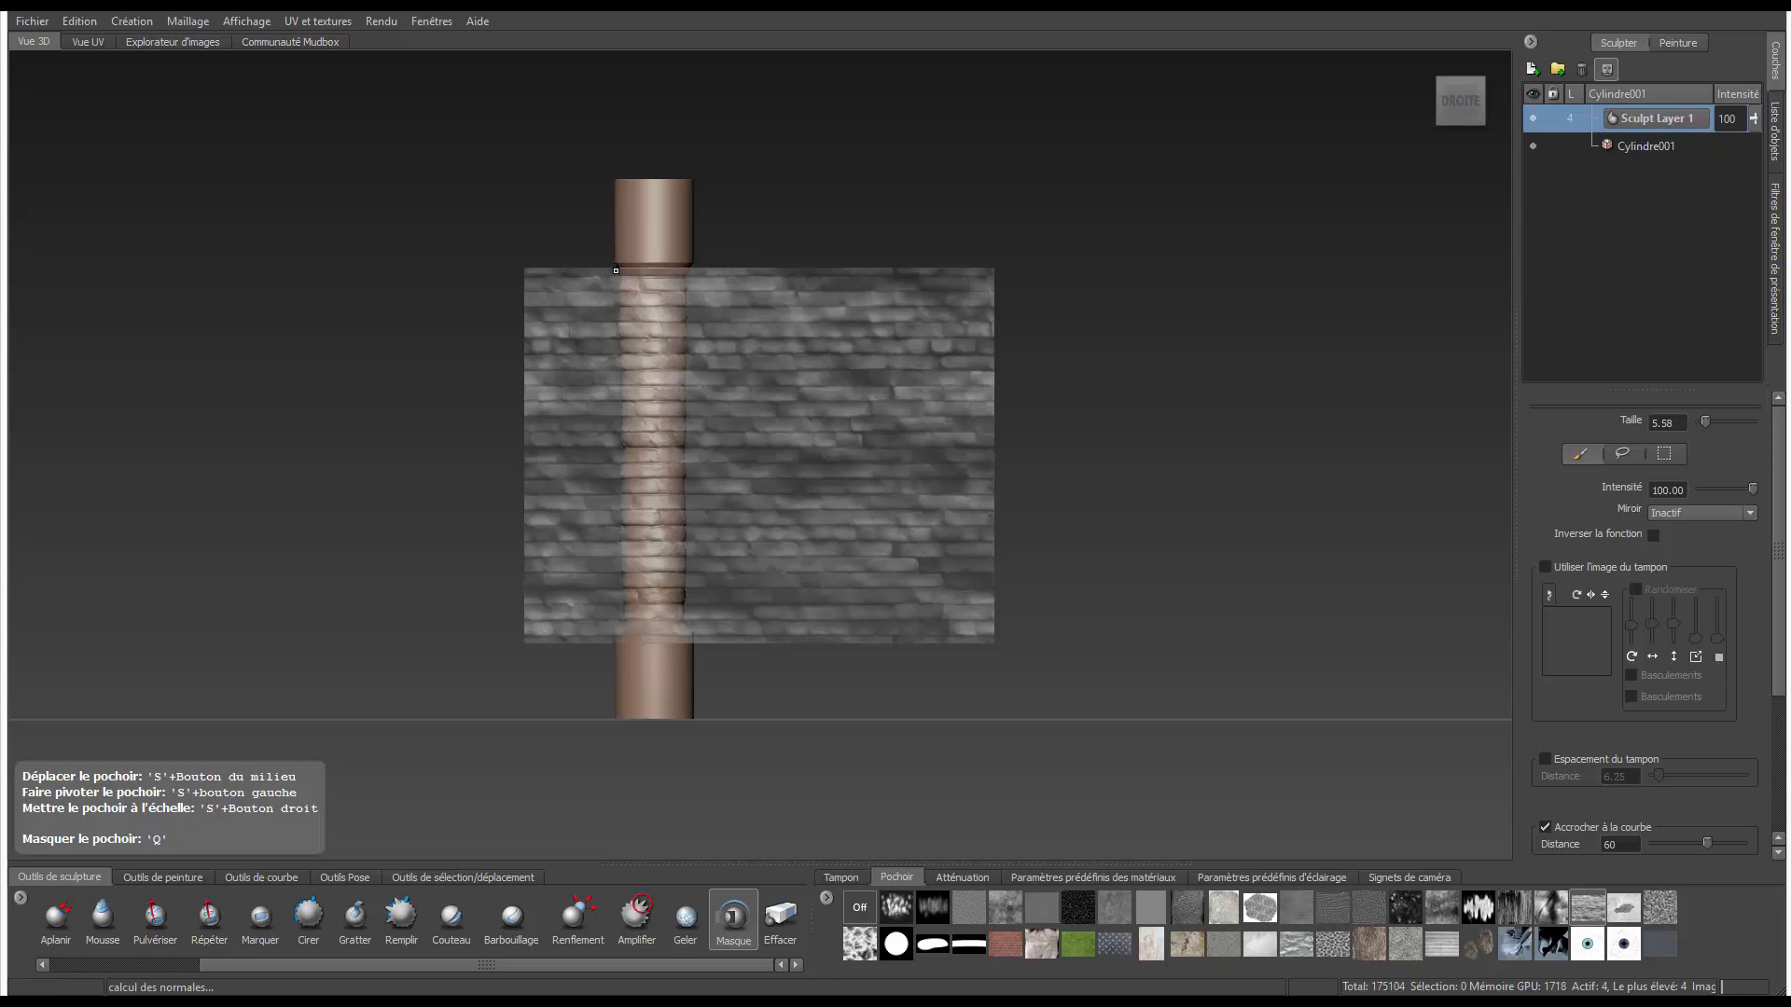
key("q")
left_click_drag(638, 270, 666, 272)
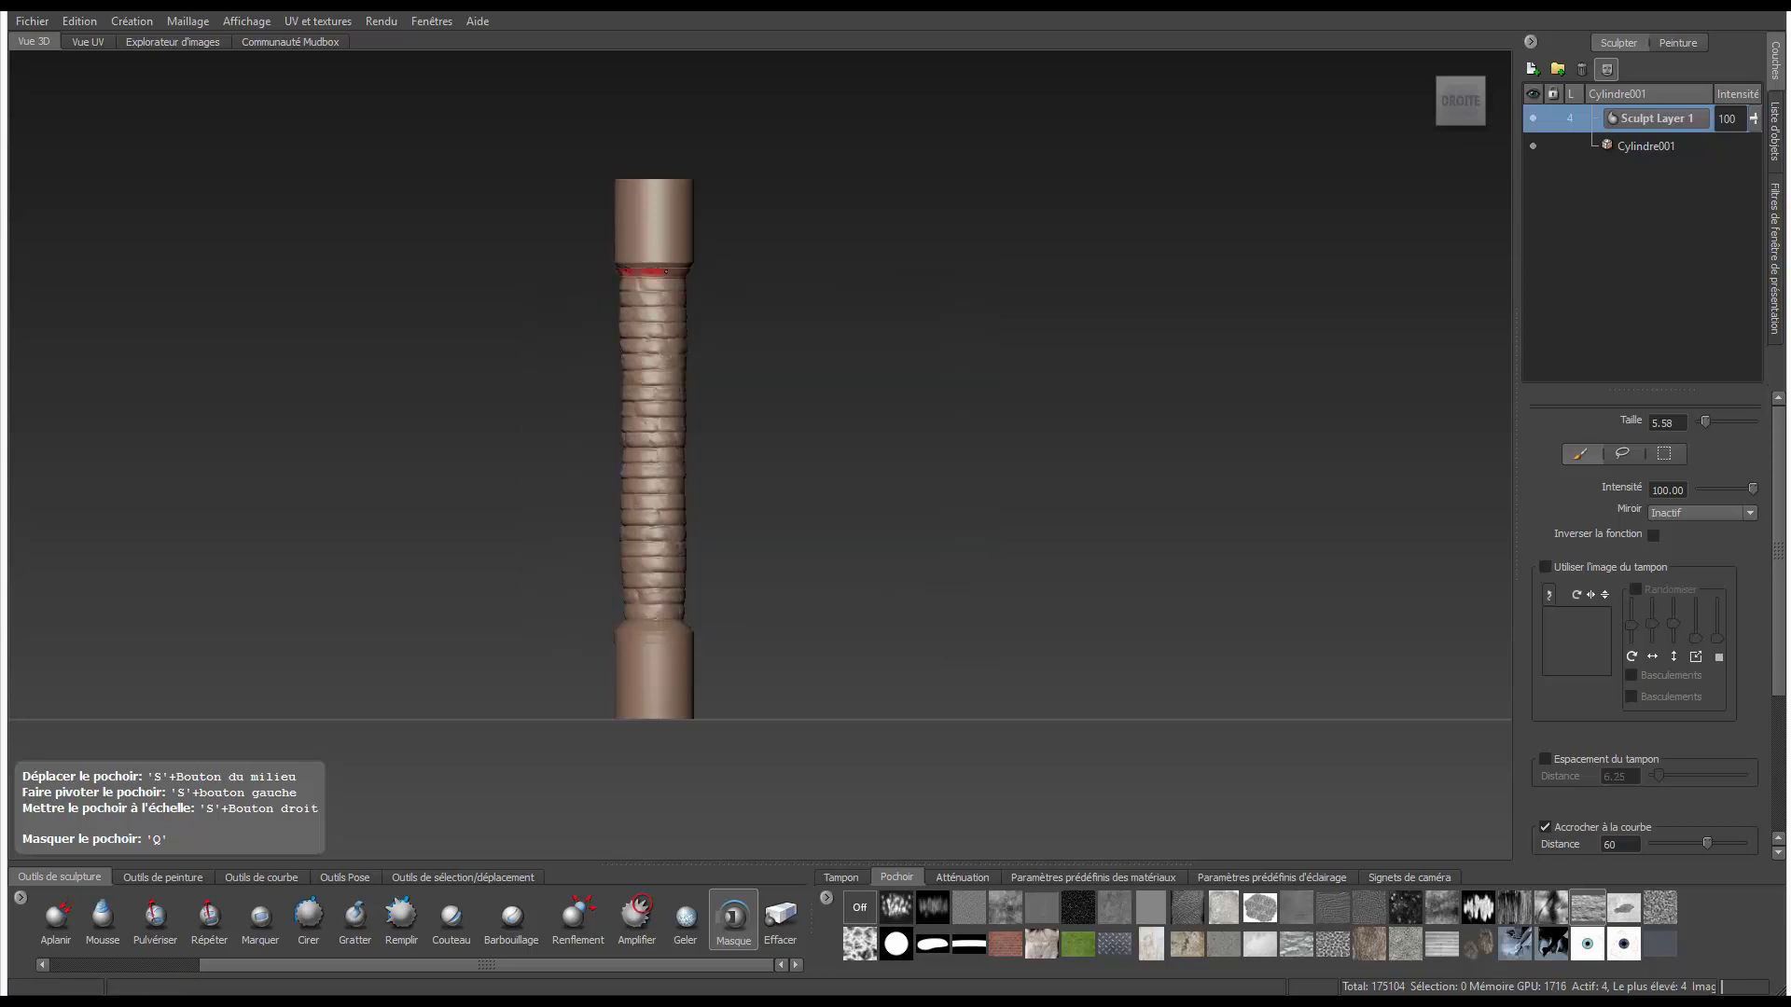
key("q")
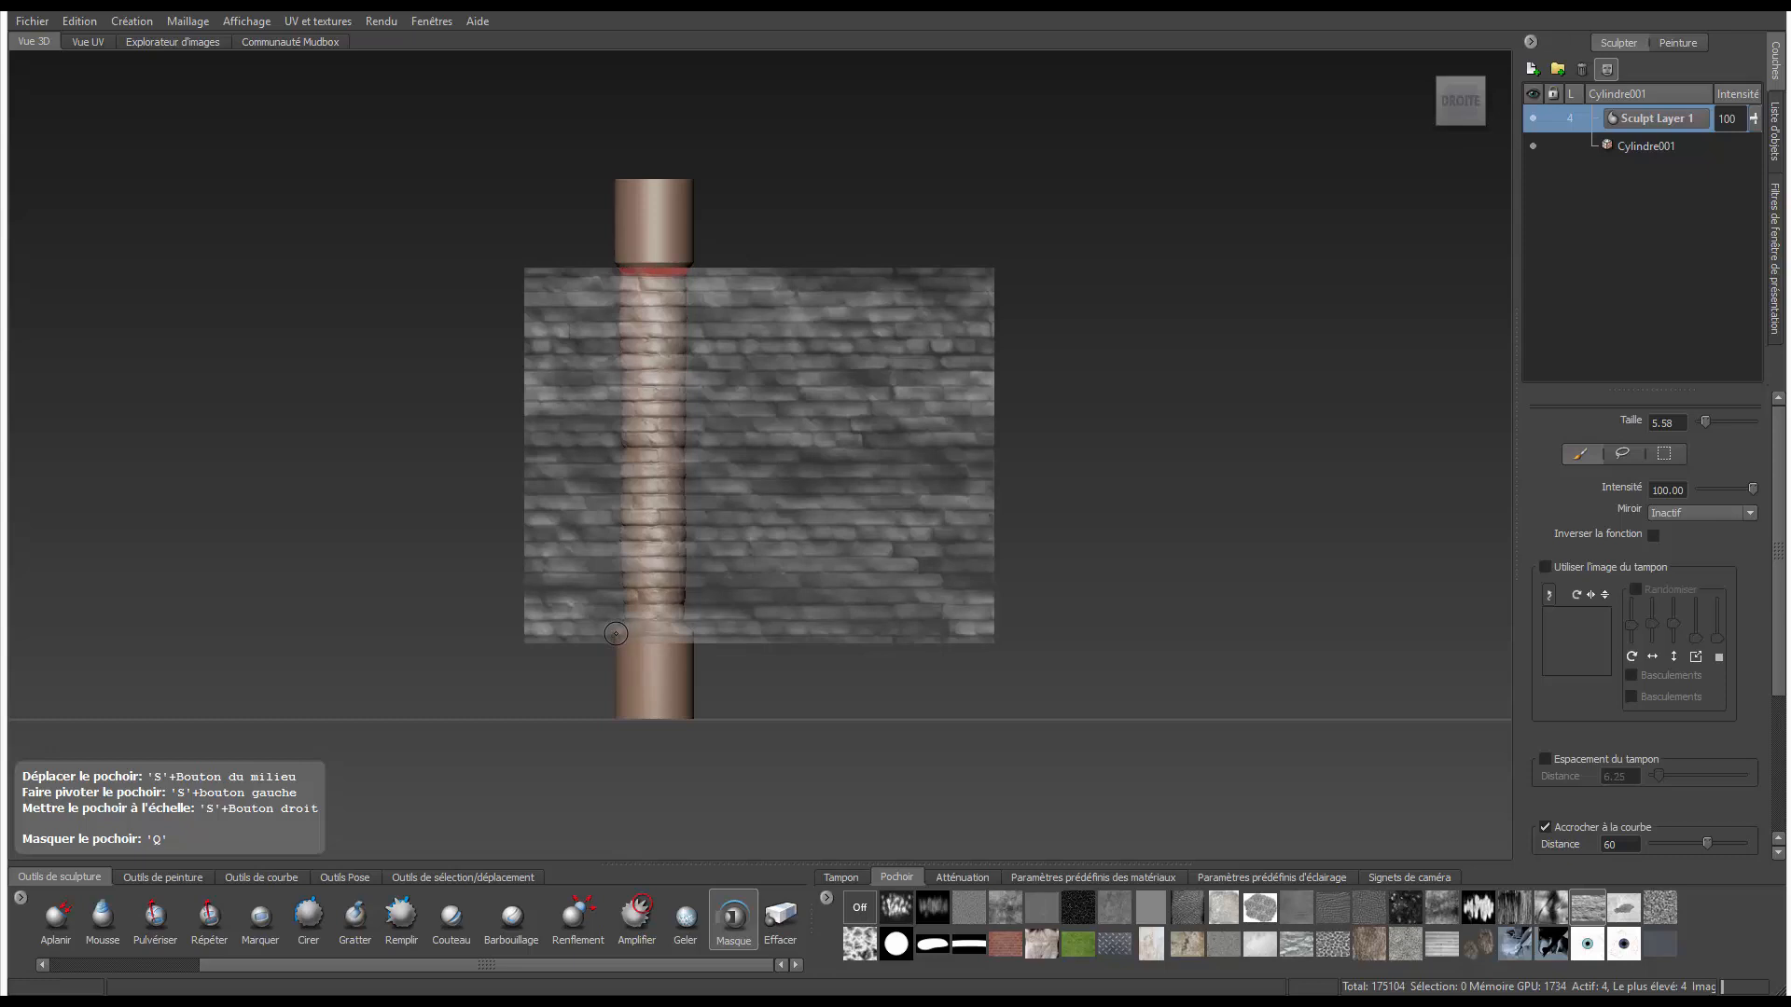
- Mask the sloped lower joint between the shaft and base on the right side, enlarging the brush to 10.32
key("q")
left_click_drag(615, 628, 693, 624)
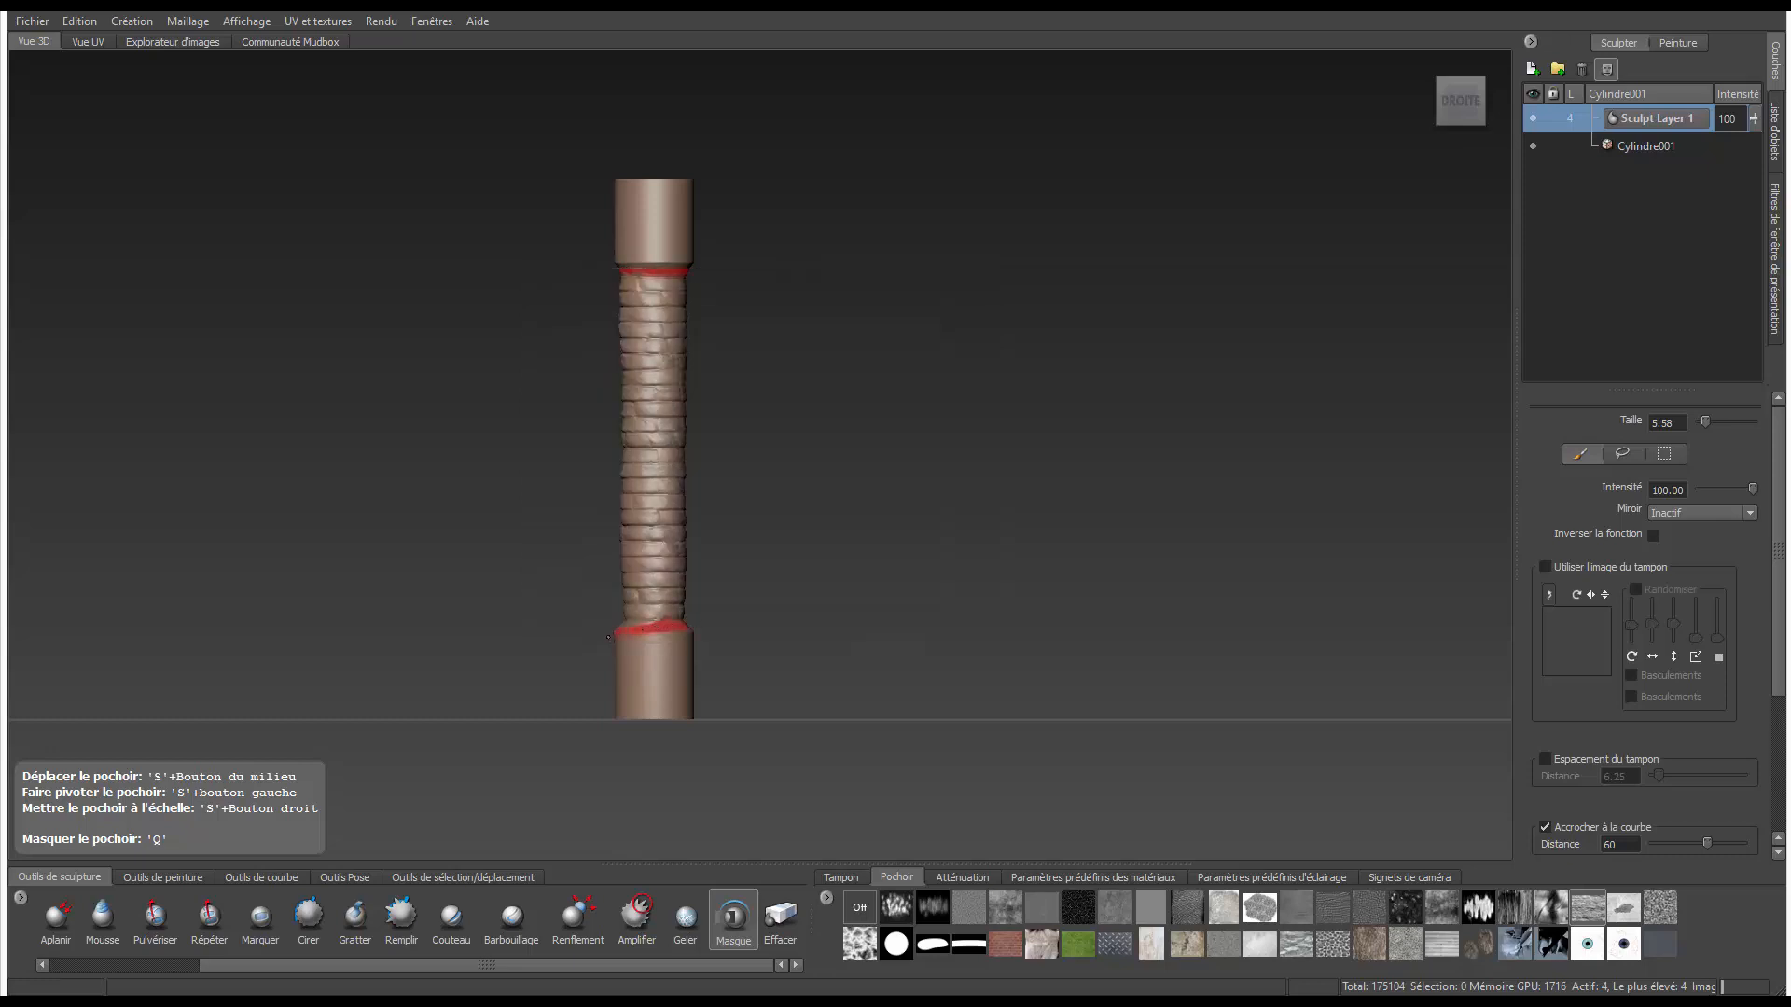
left_click_drag(608, 637, 631, 645)
key("b")
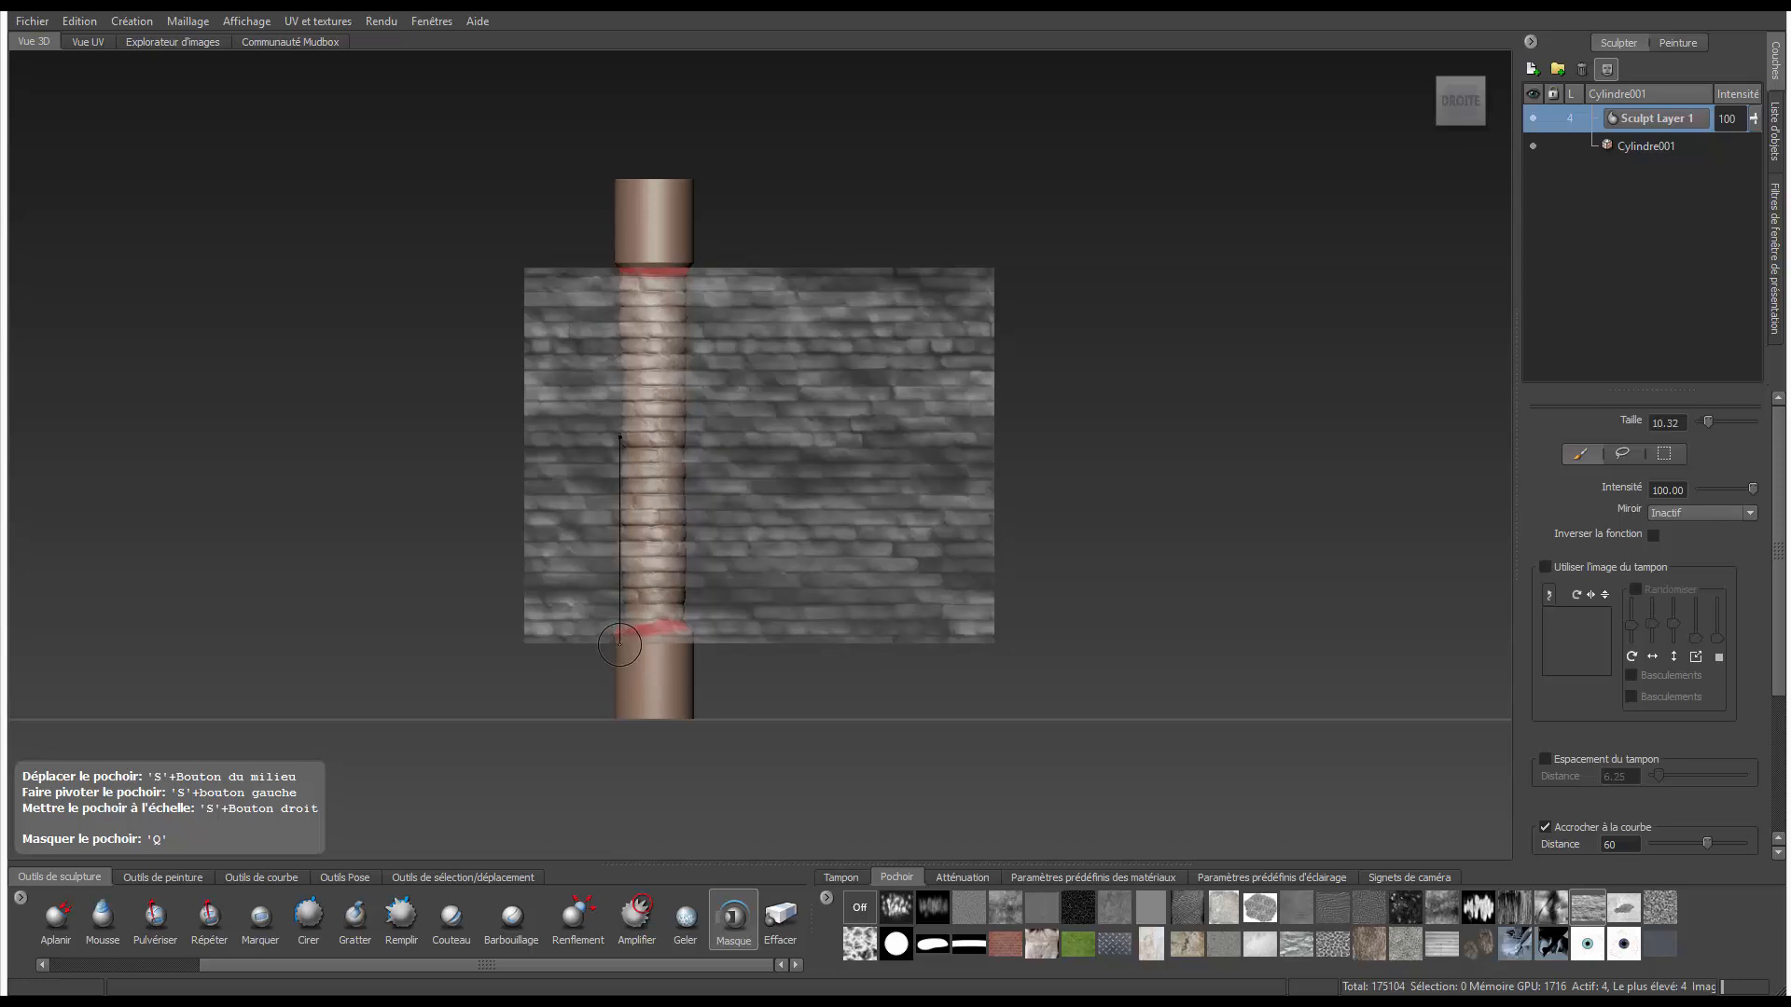
key("q")
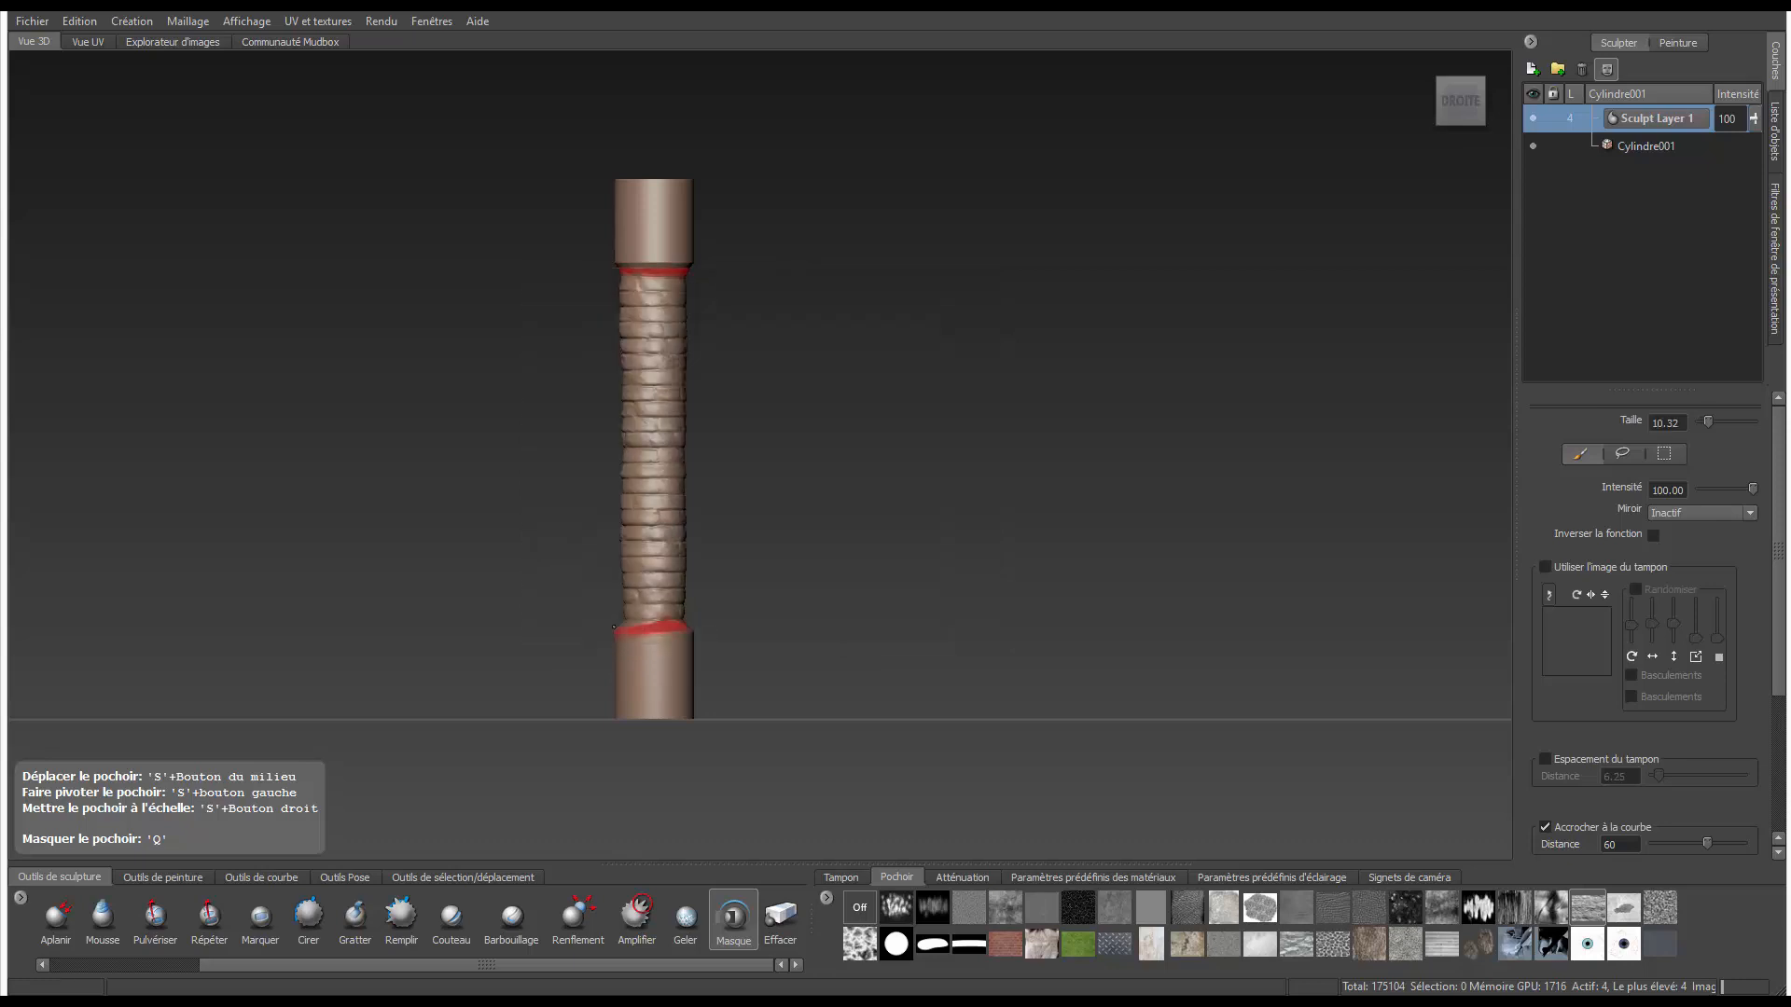
mouse_move(639, 629)
left_mouse_down()
mouse_move(688, 627)
mouse_move(605, 636)
mouse_move(671, 622)
left_mouse_up()
key("q")
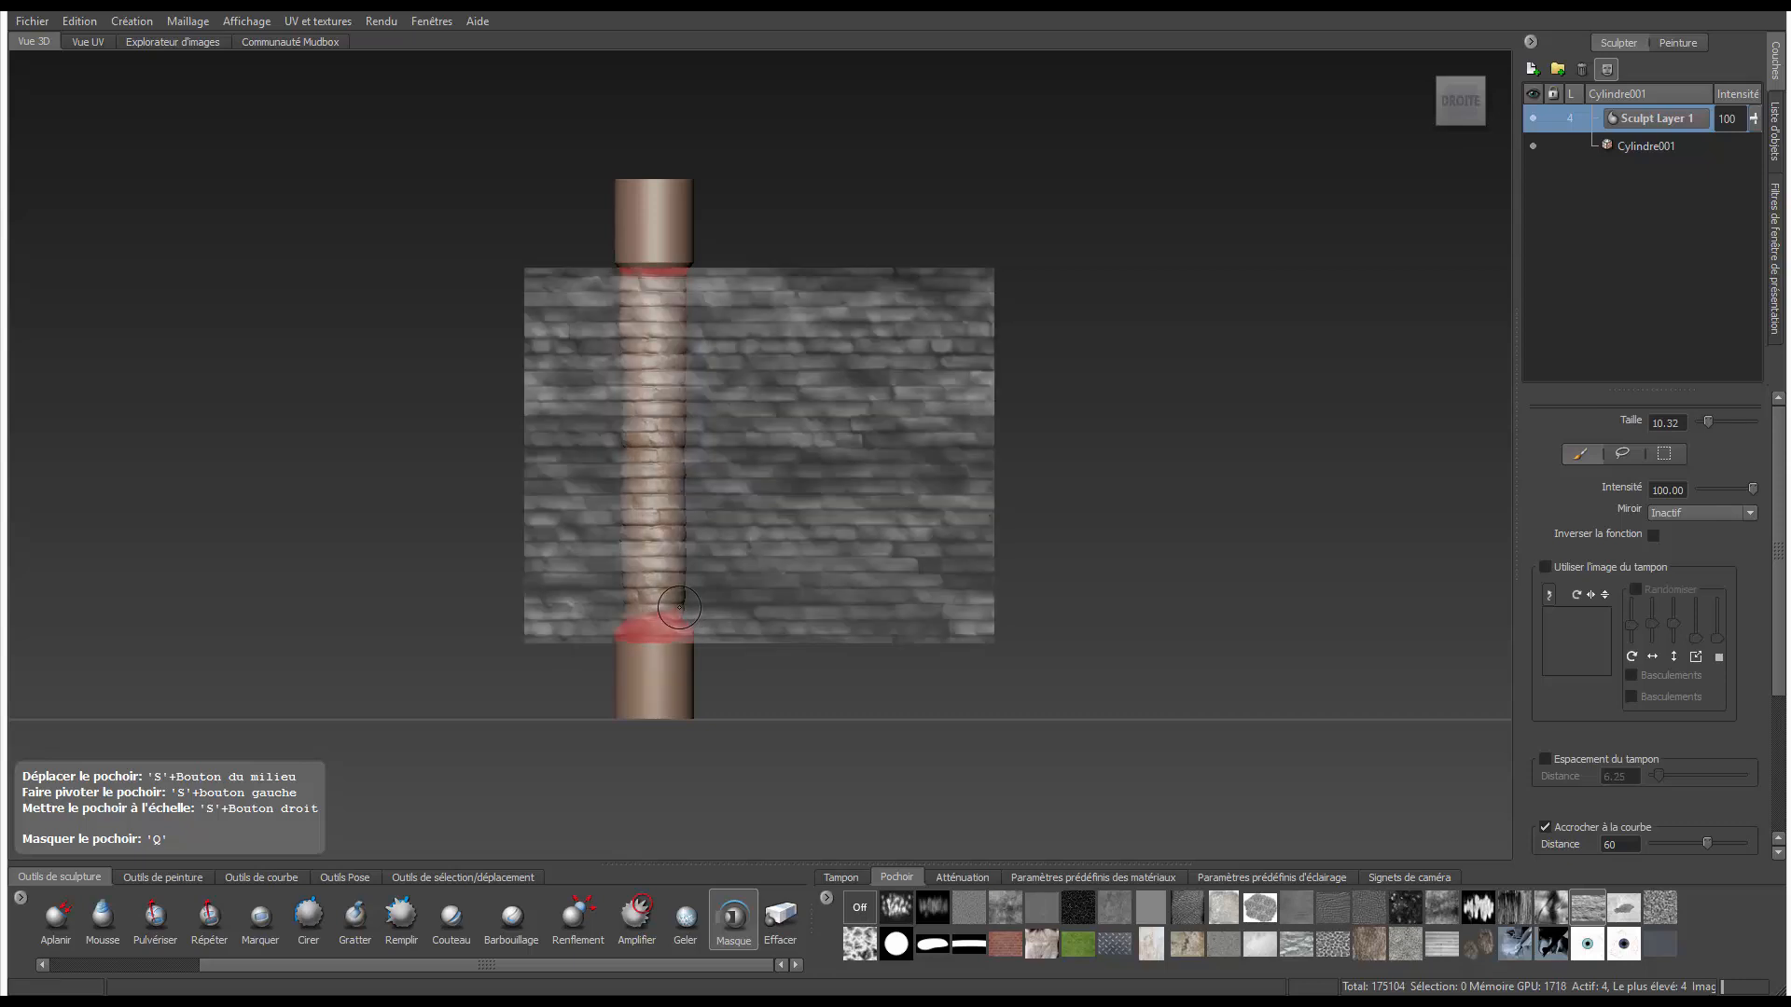
key("q")
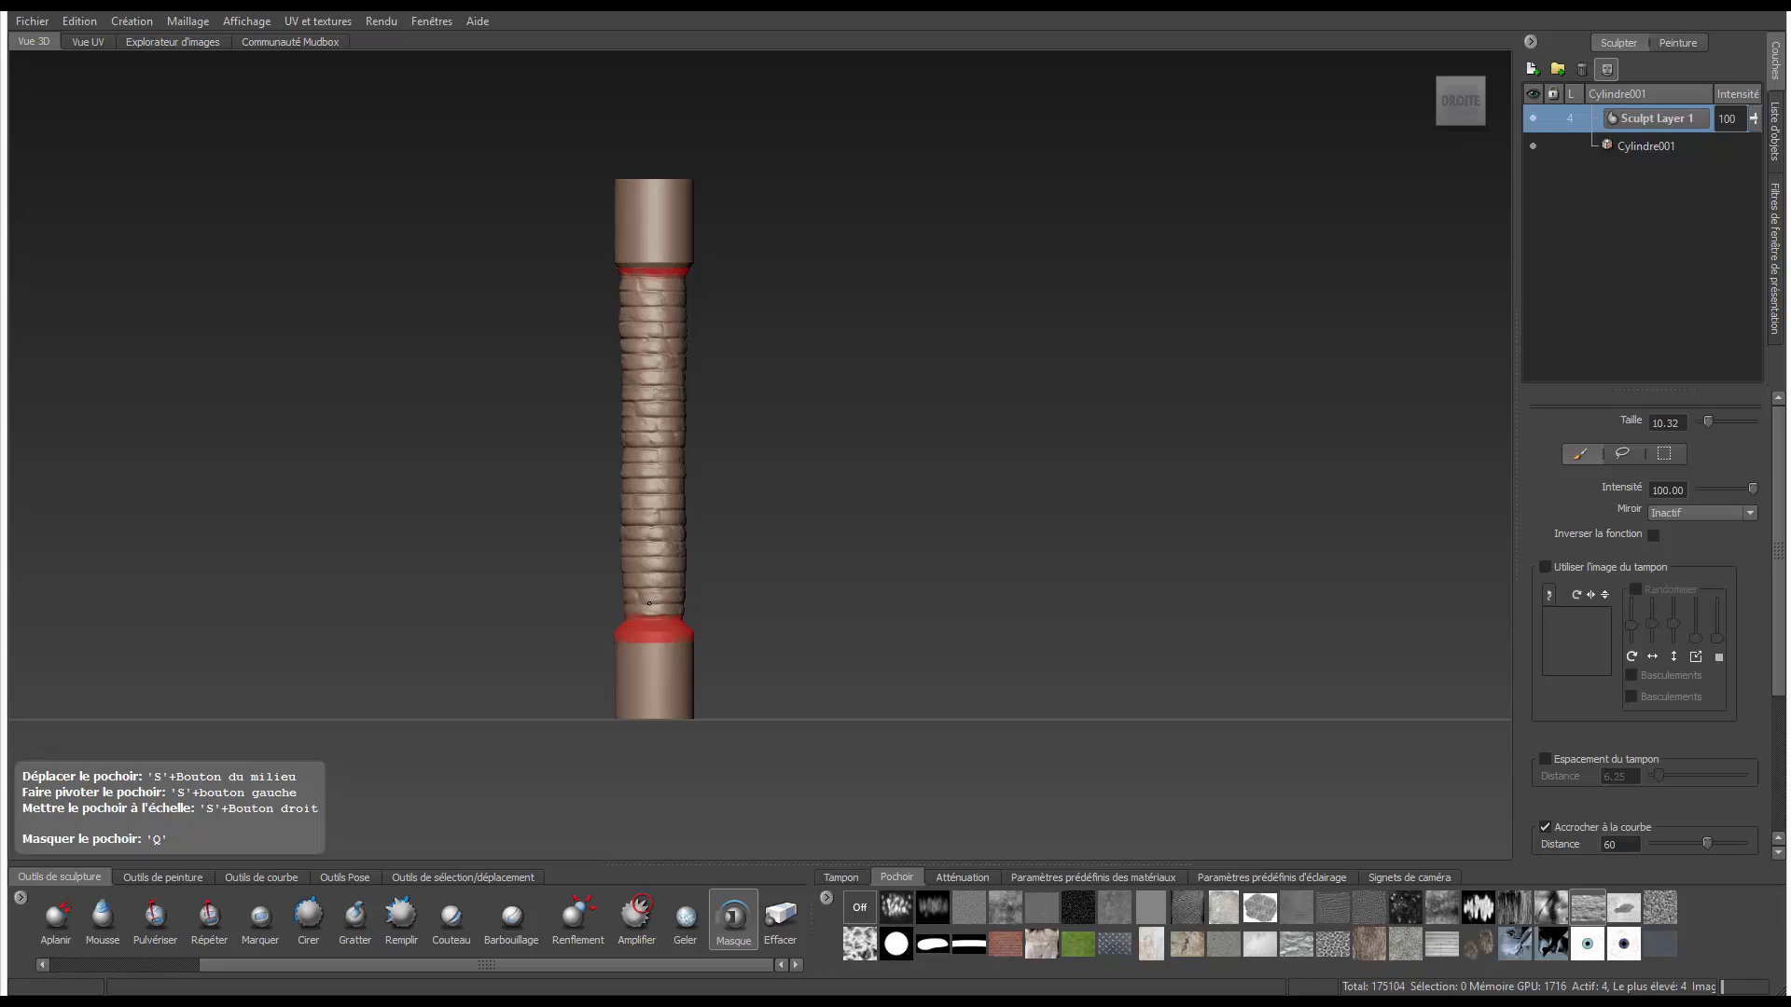
key("q")
key("q")
key("q")
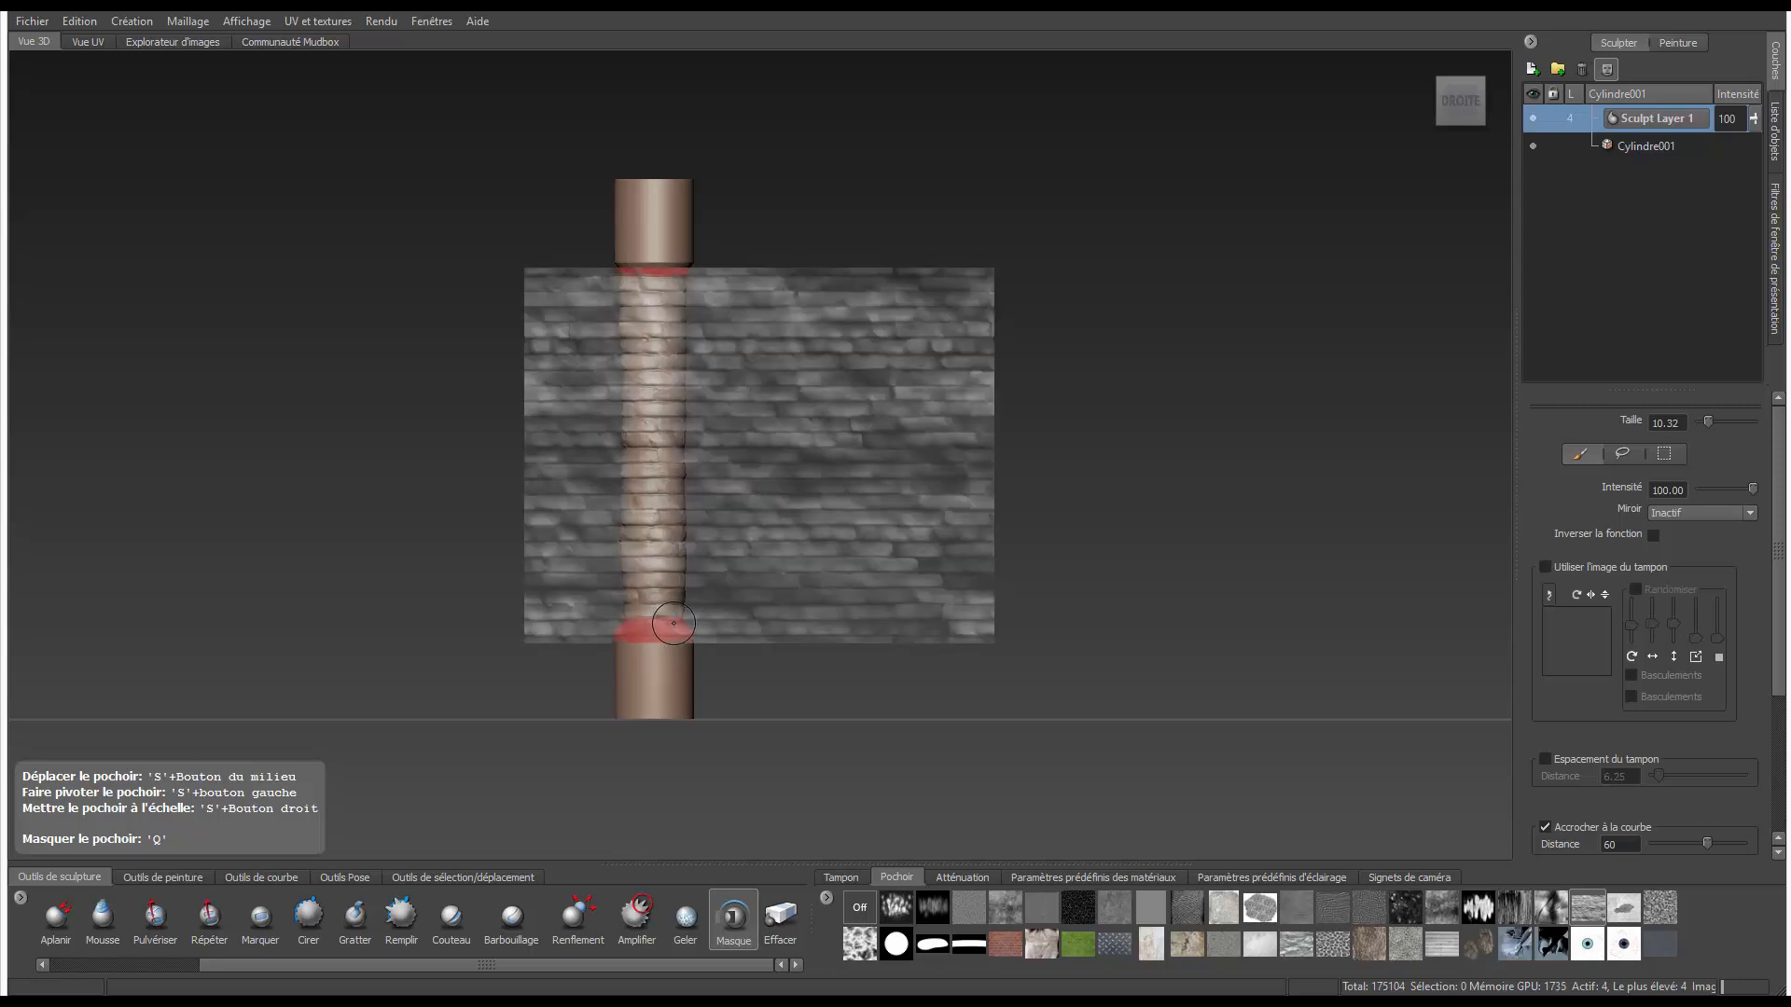
- Mask the upper and lower shaft joints on the front of the column
left_click(1429, 99)
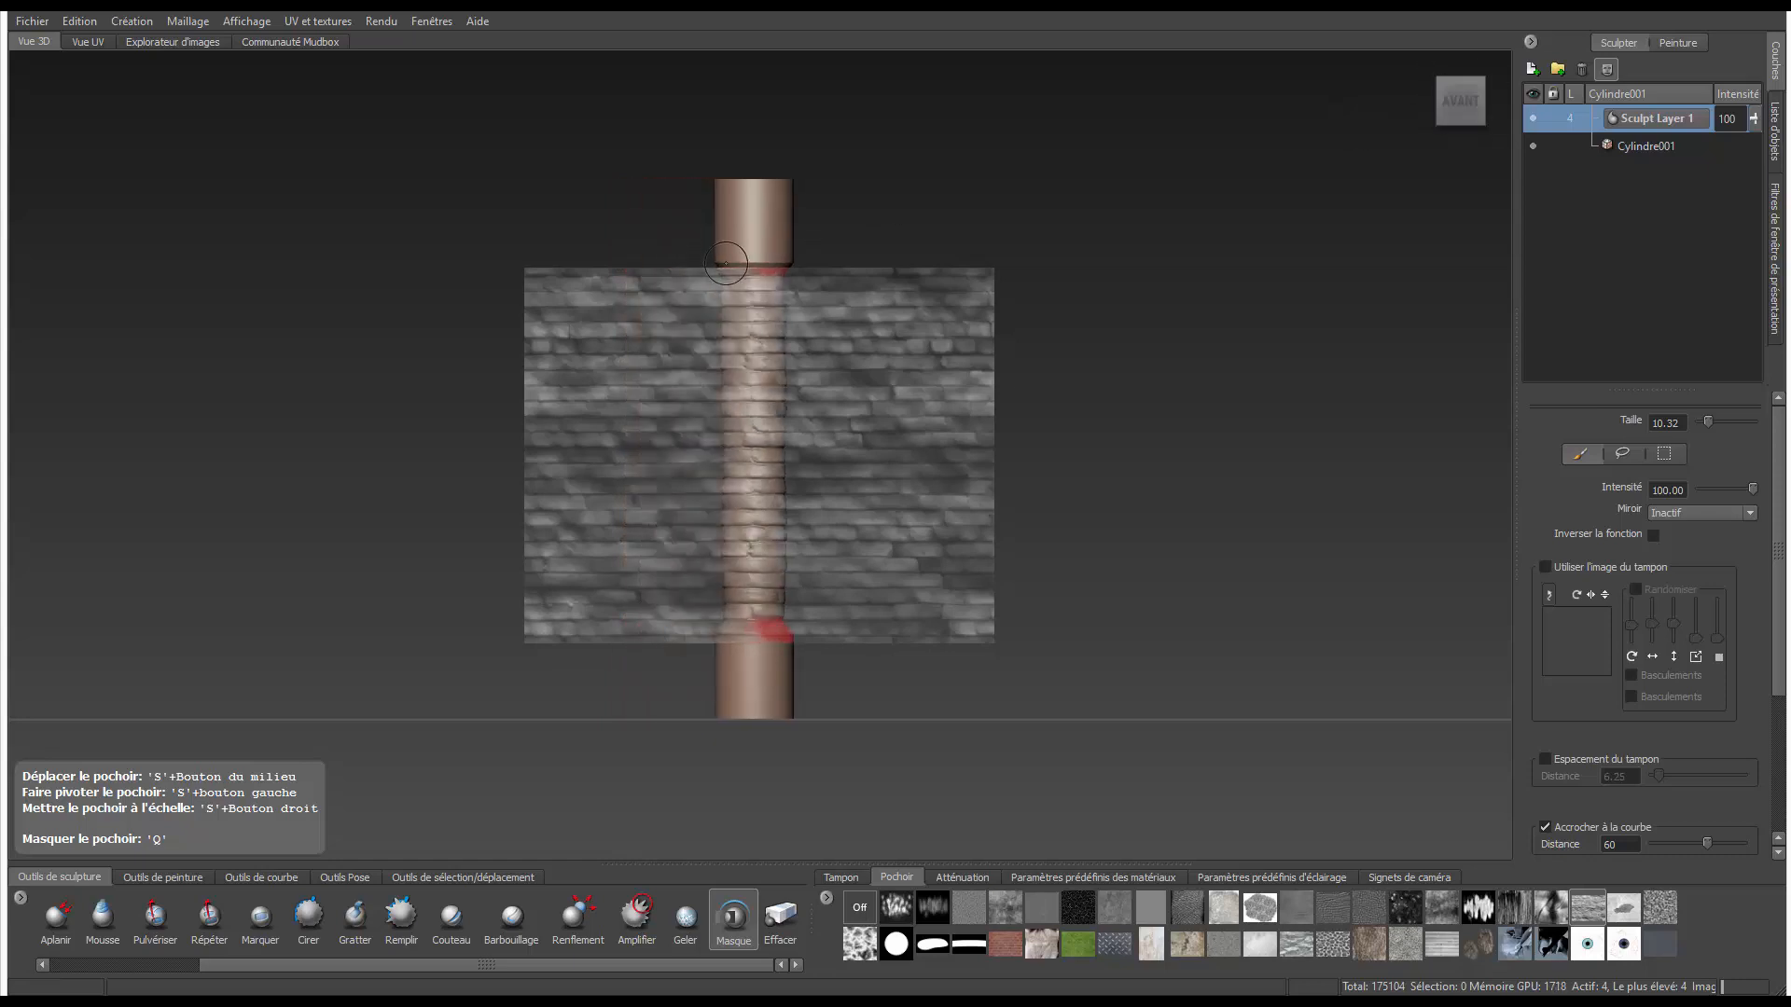
key("q")
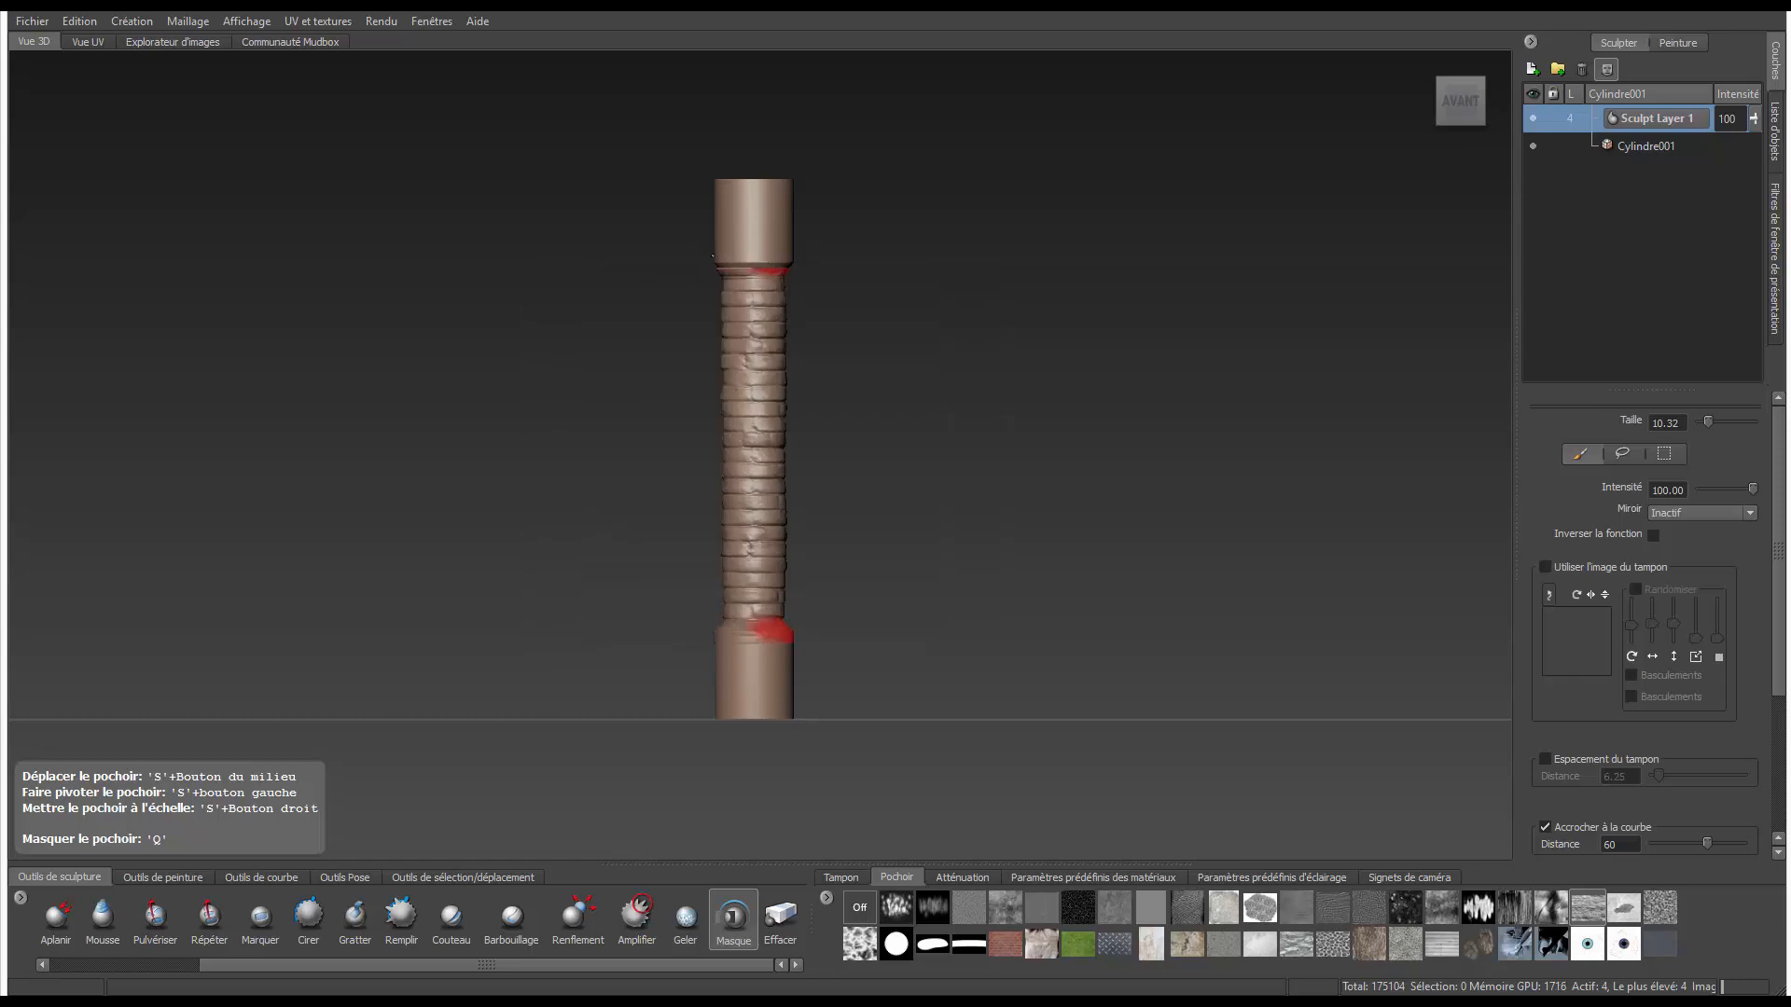
left_click_drag(712, 255, 753, 263)
key("q")
key("q")
mouse_move(777, 645)
left_mouse_down()
mouse_move(716, 643)
mouse_move(763, 632)
left_mouse_up()
key("q")
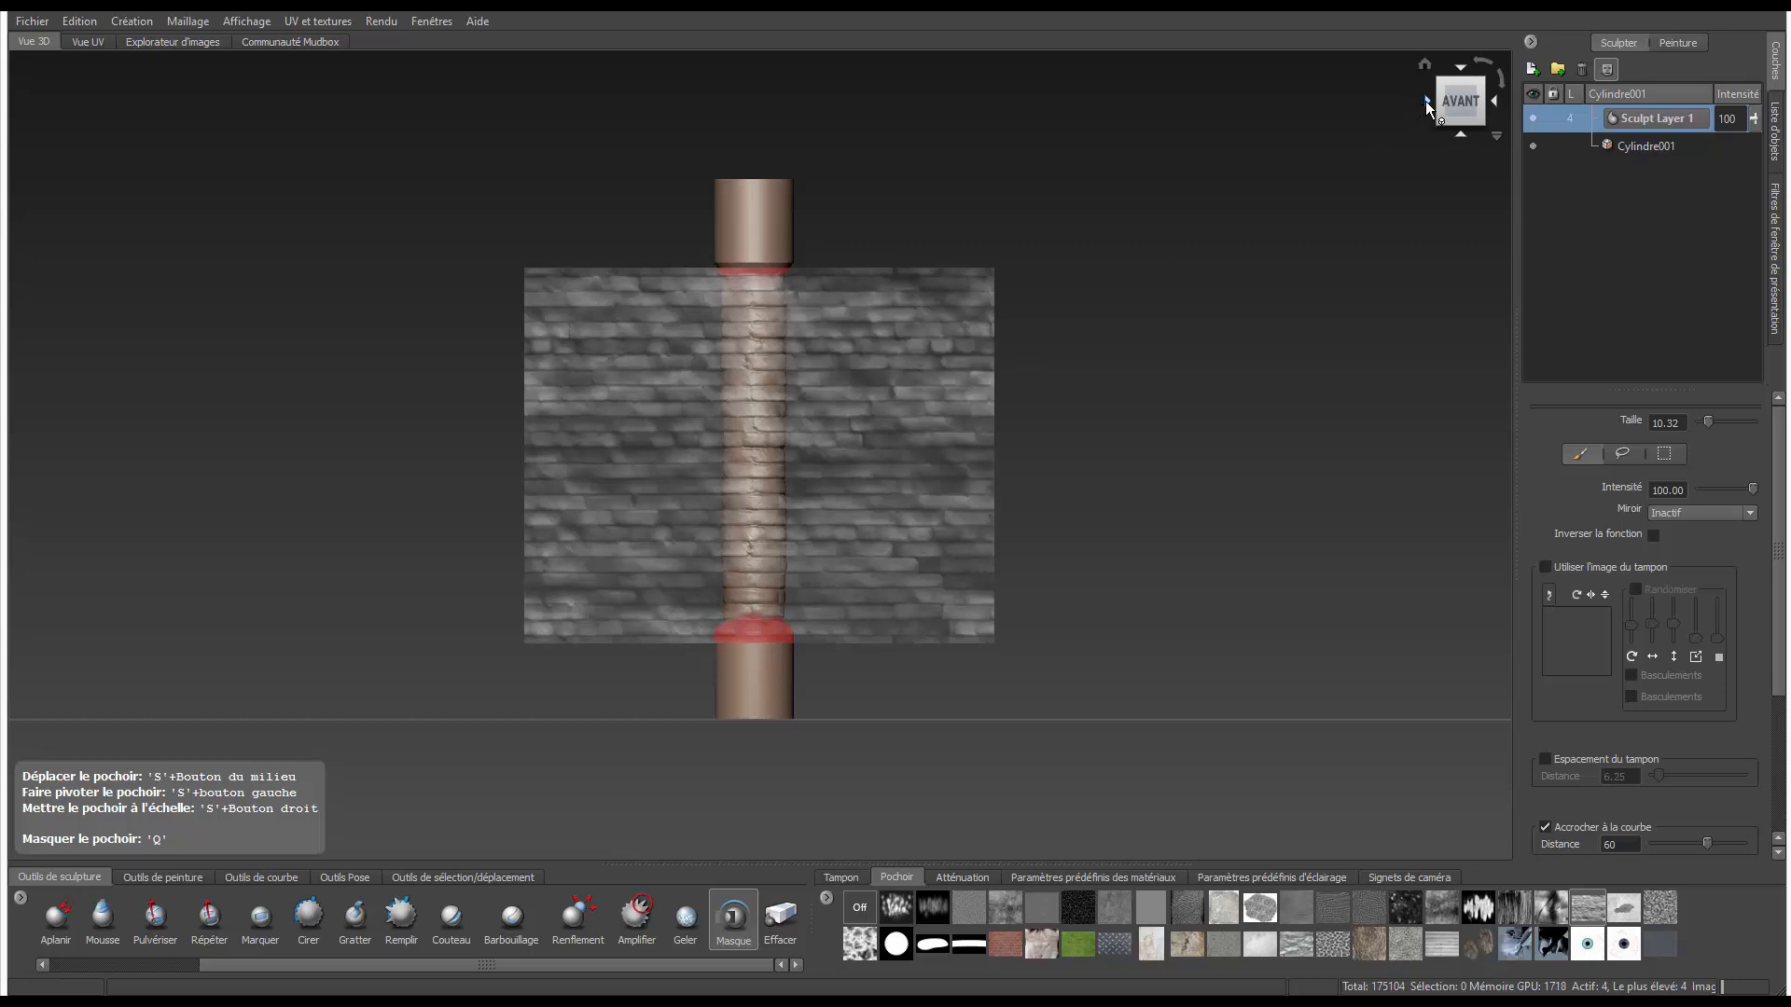
- Mask the upper and lower shaft joints on the column's left side
left_click(1429, 98)
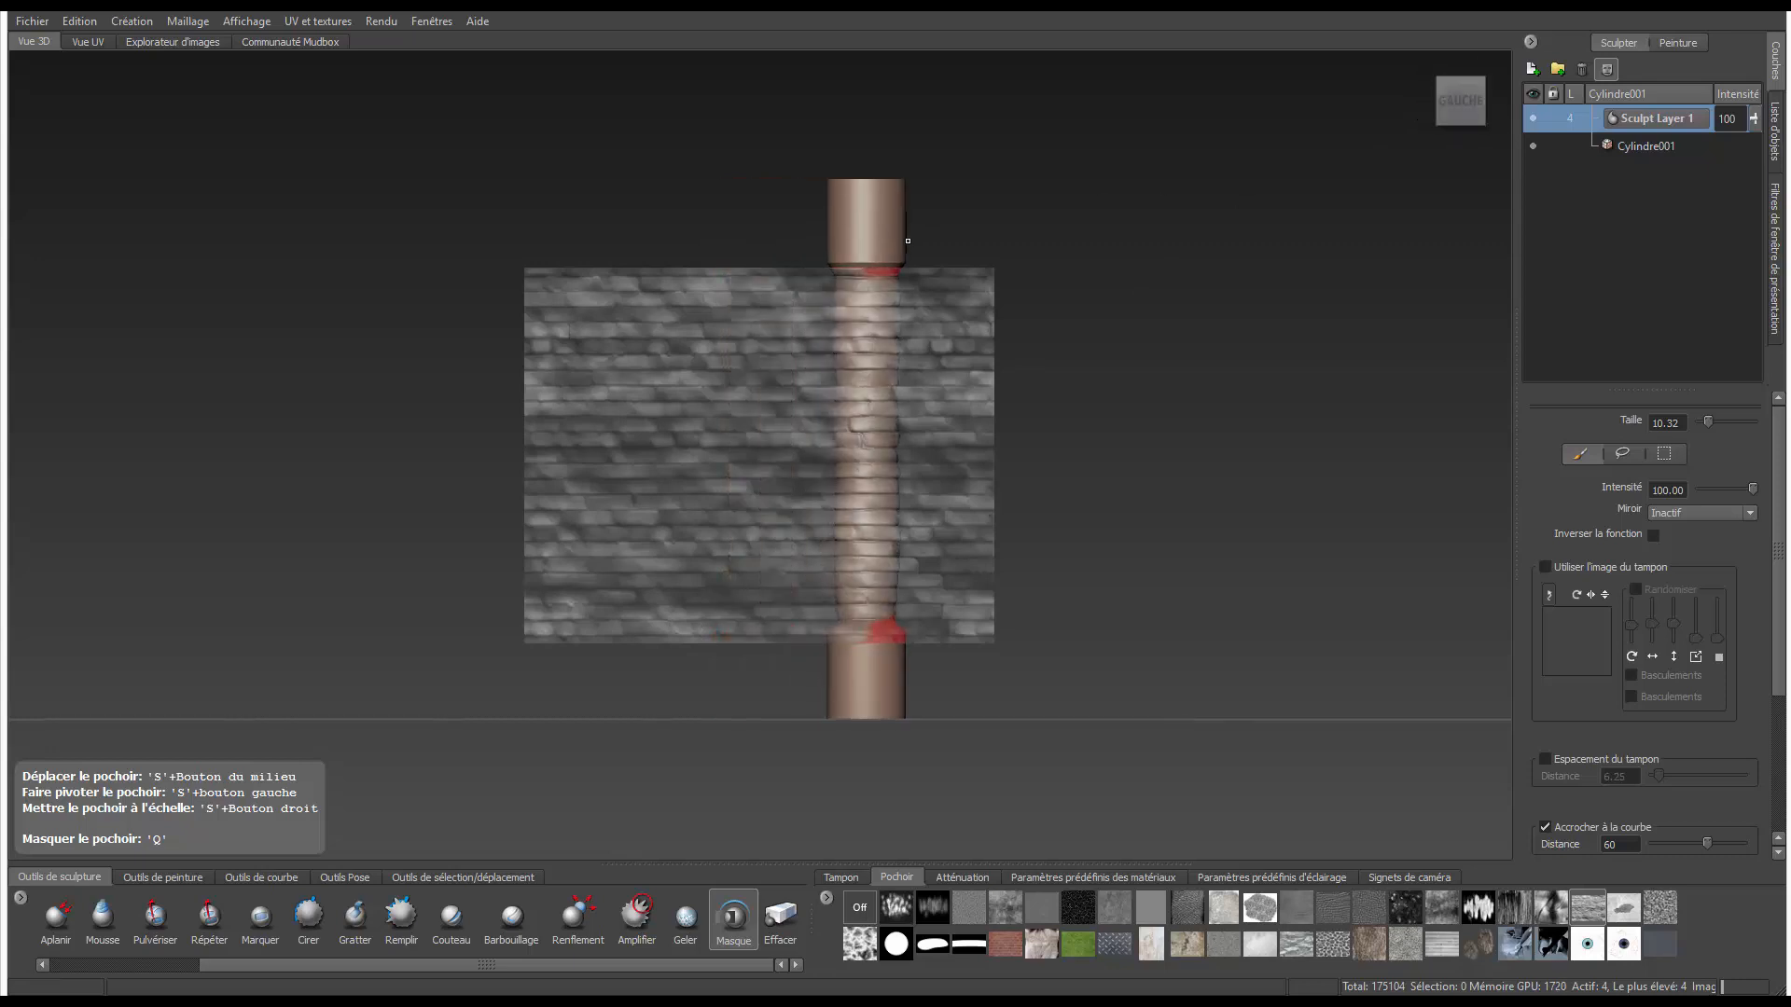
key("q")
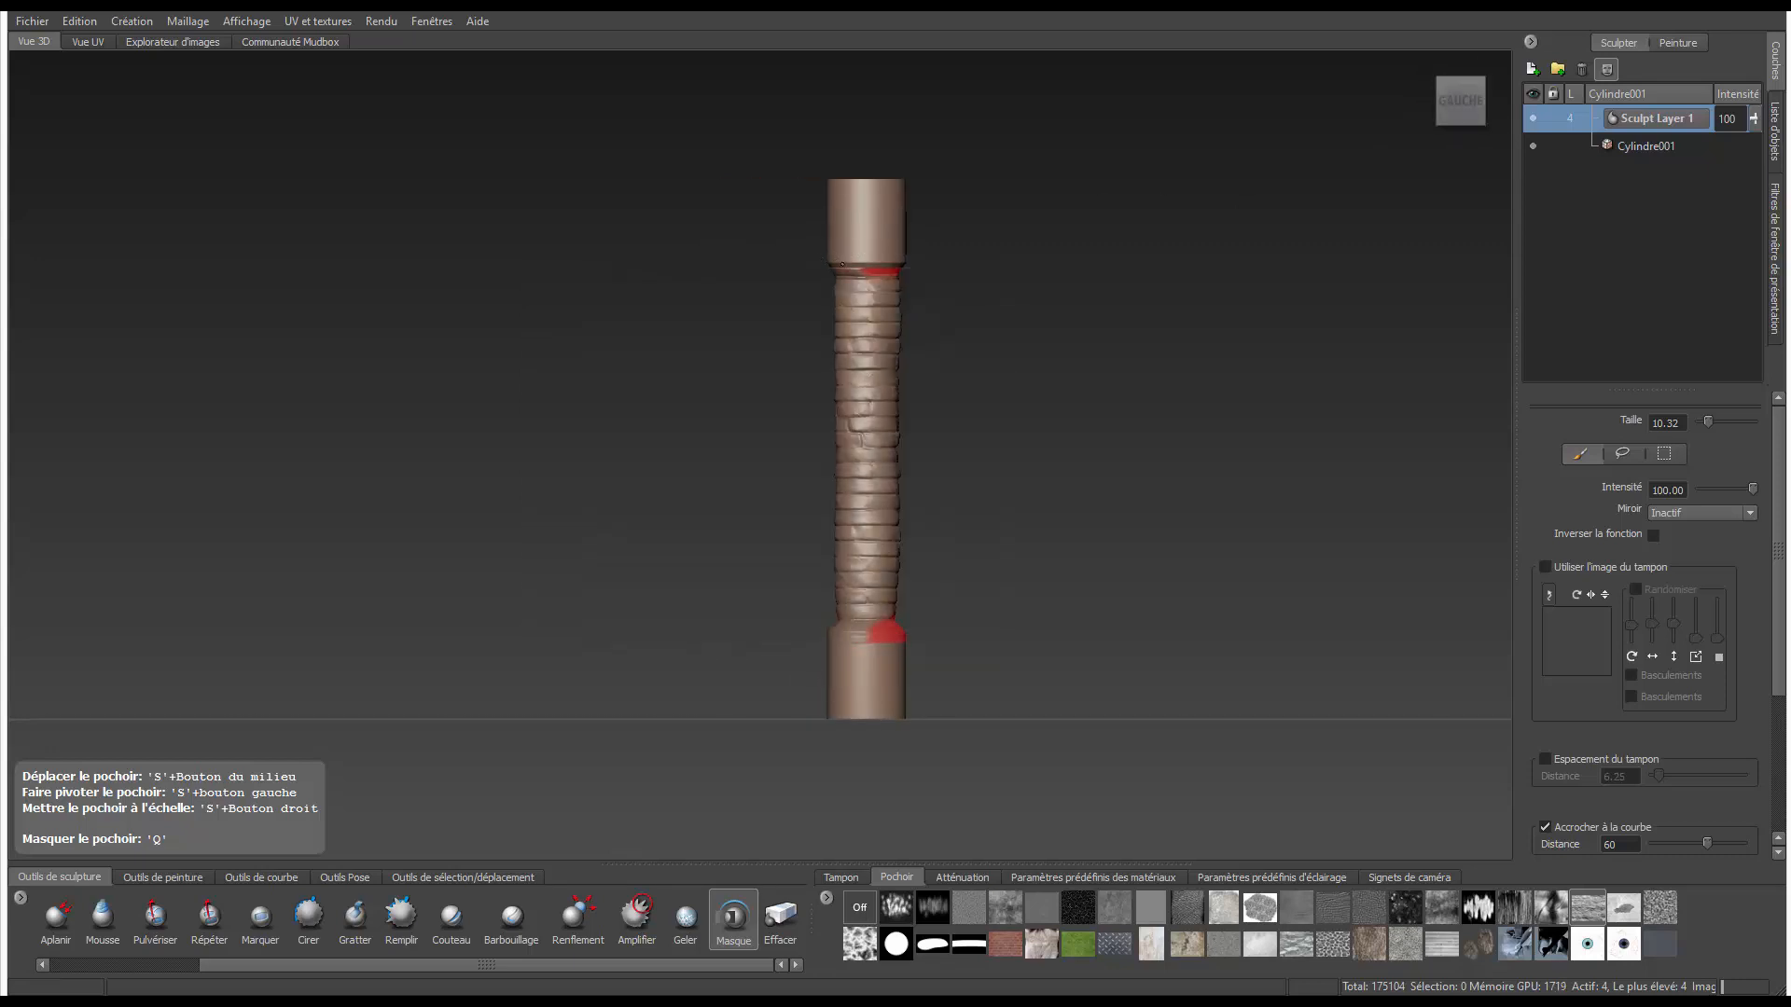
left_click_drag(842, 264, 873, 262)
key("q")
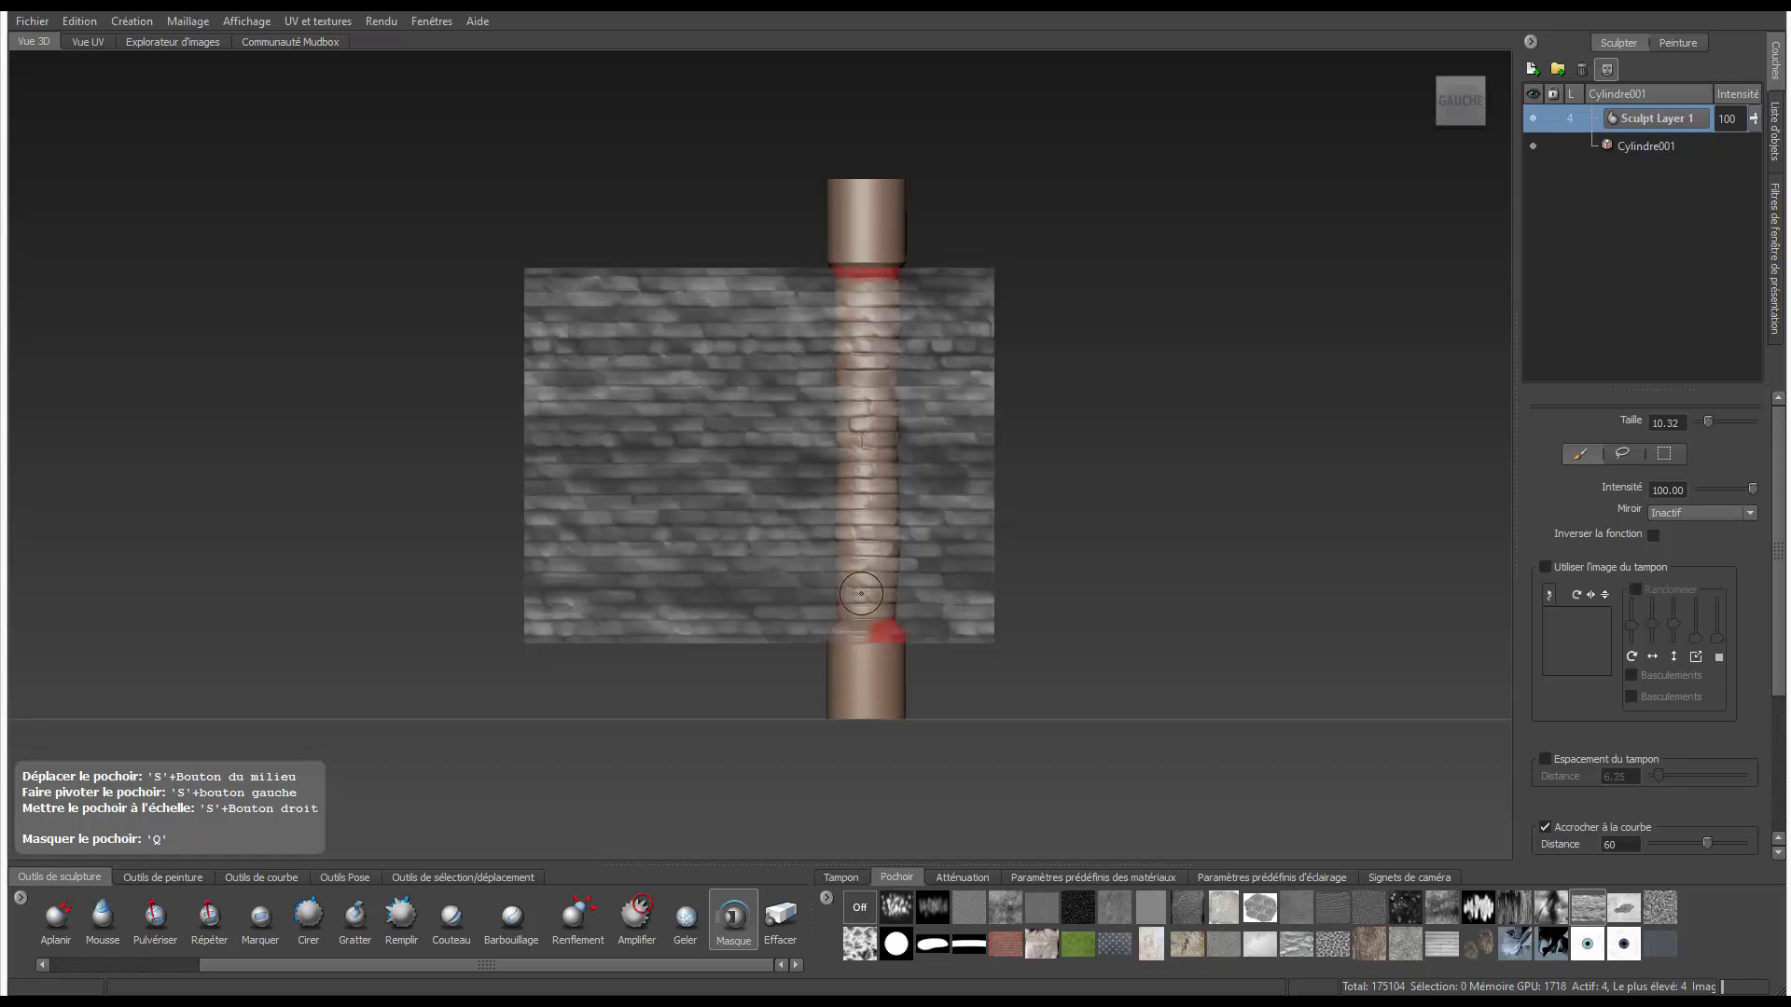
mouse_move(878, 636)
left_mouse_down()
mouse_move(844, 634)
mouse_move(873, 627)
mouse_move(861, 601)
left_mouse_up()
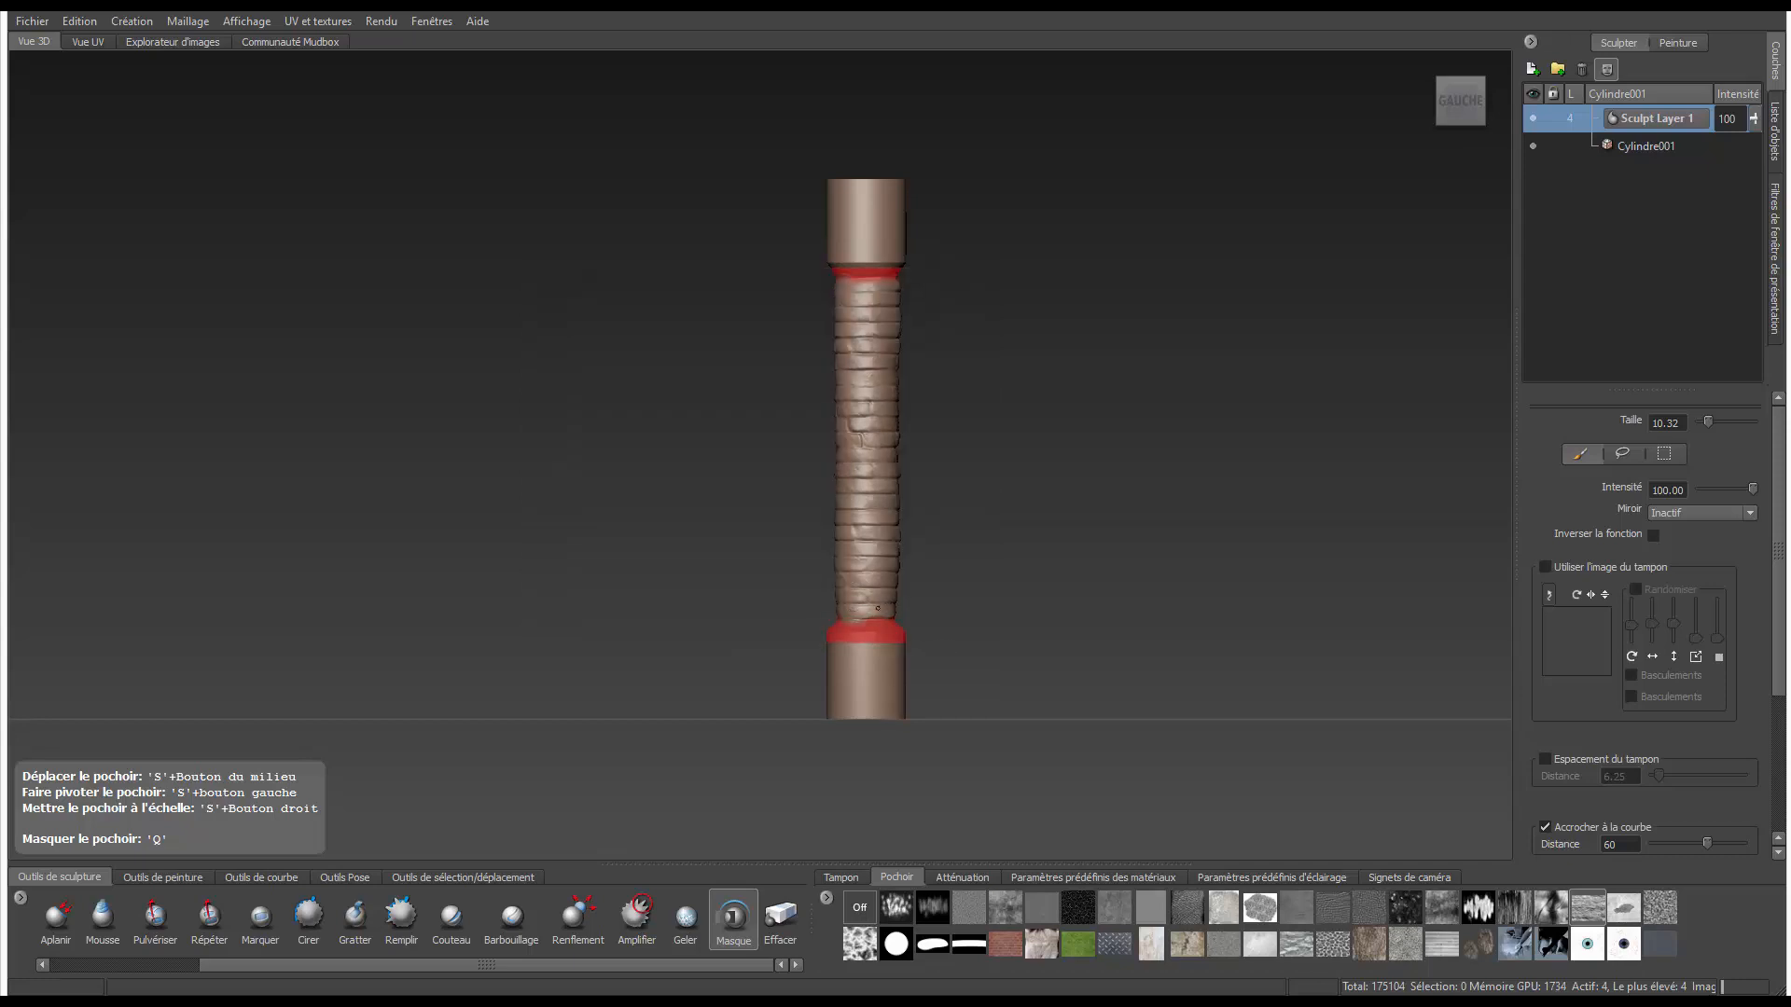
left_click_drag(900, 606, 899, 604)
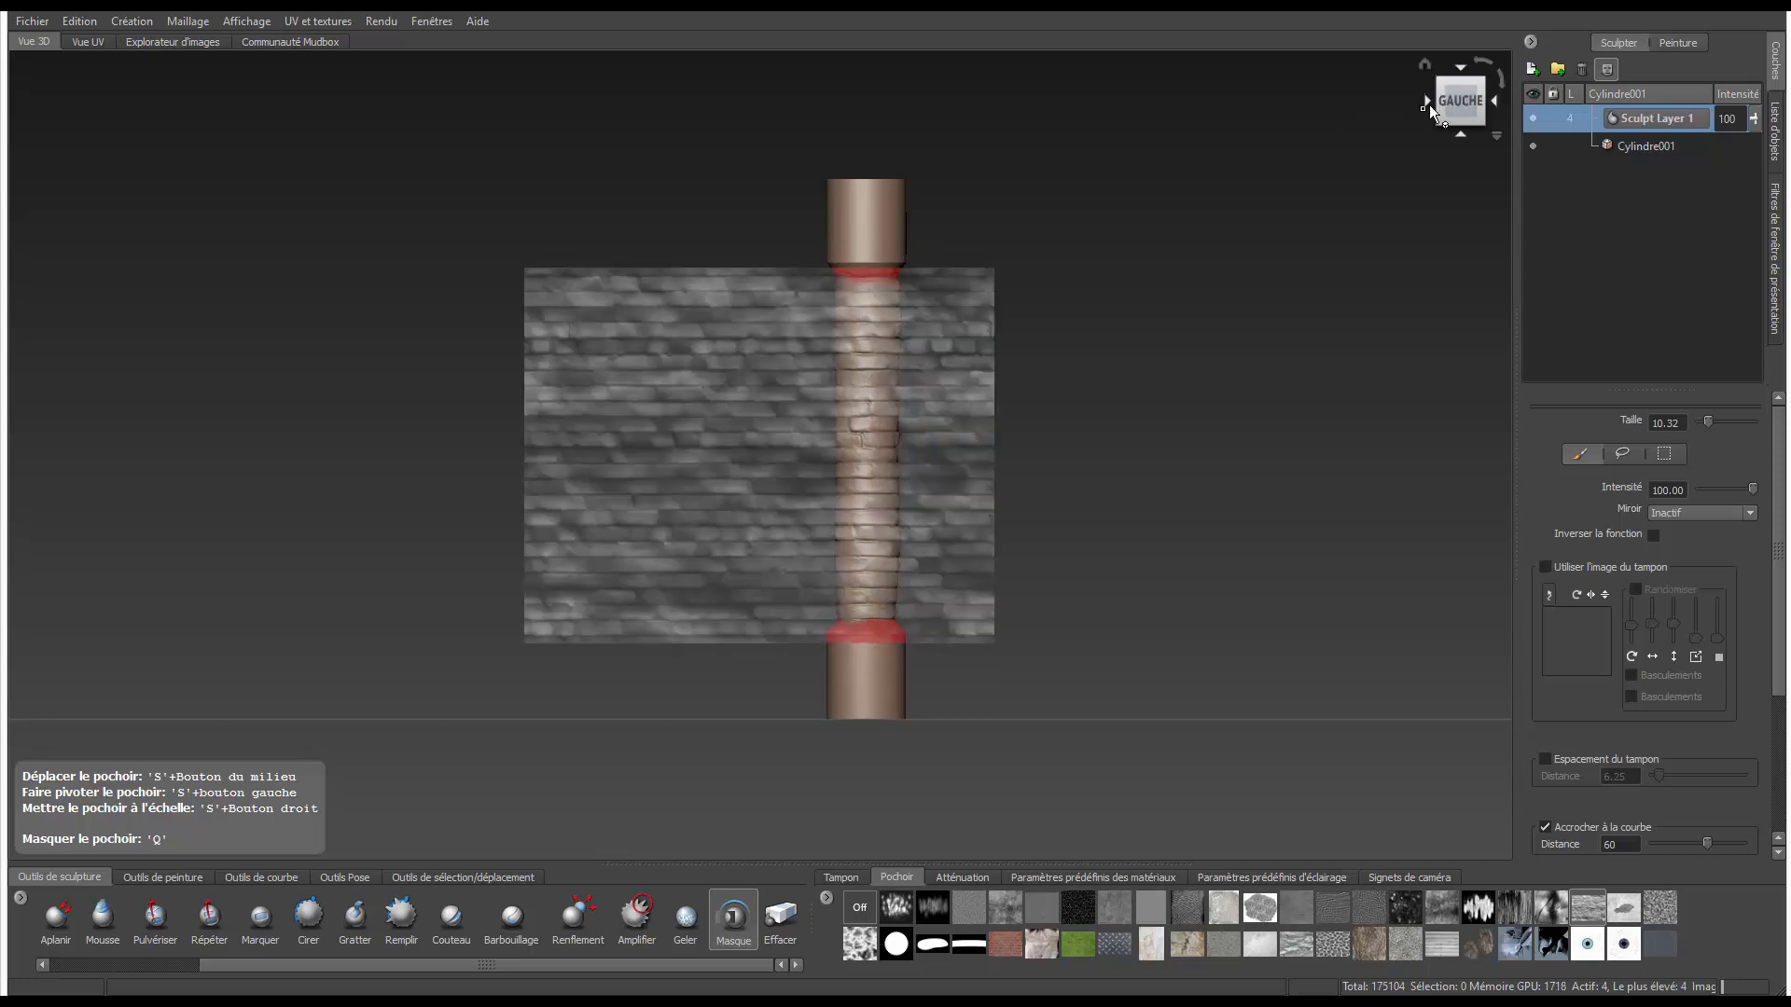
- Complete the mask around the upper and lower shaft joints at the back of the column
left_click(1428, 101)
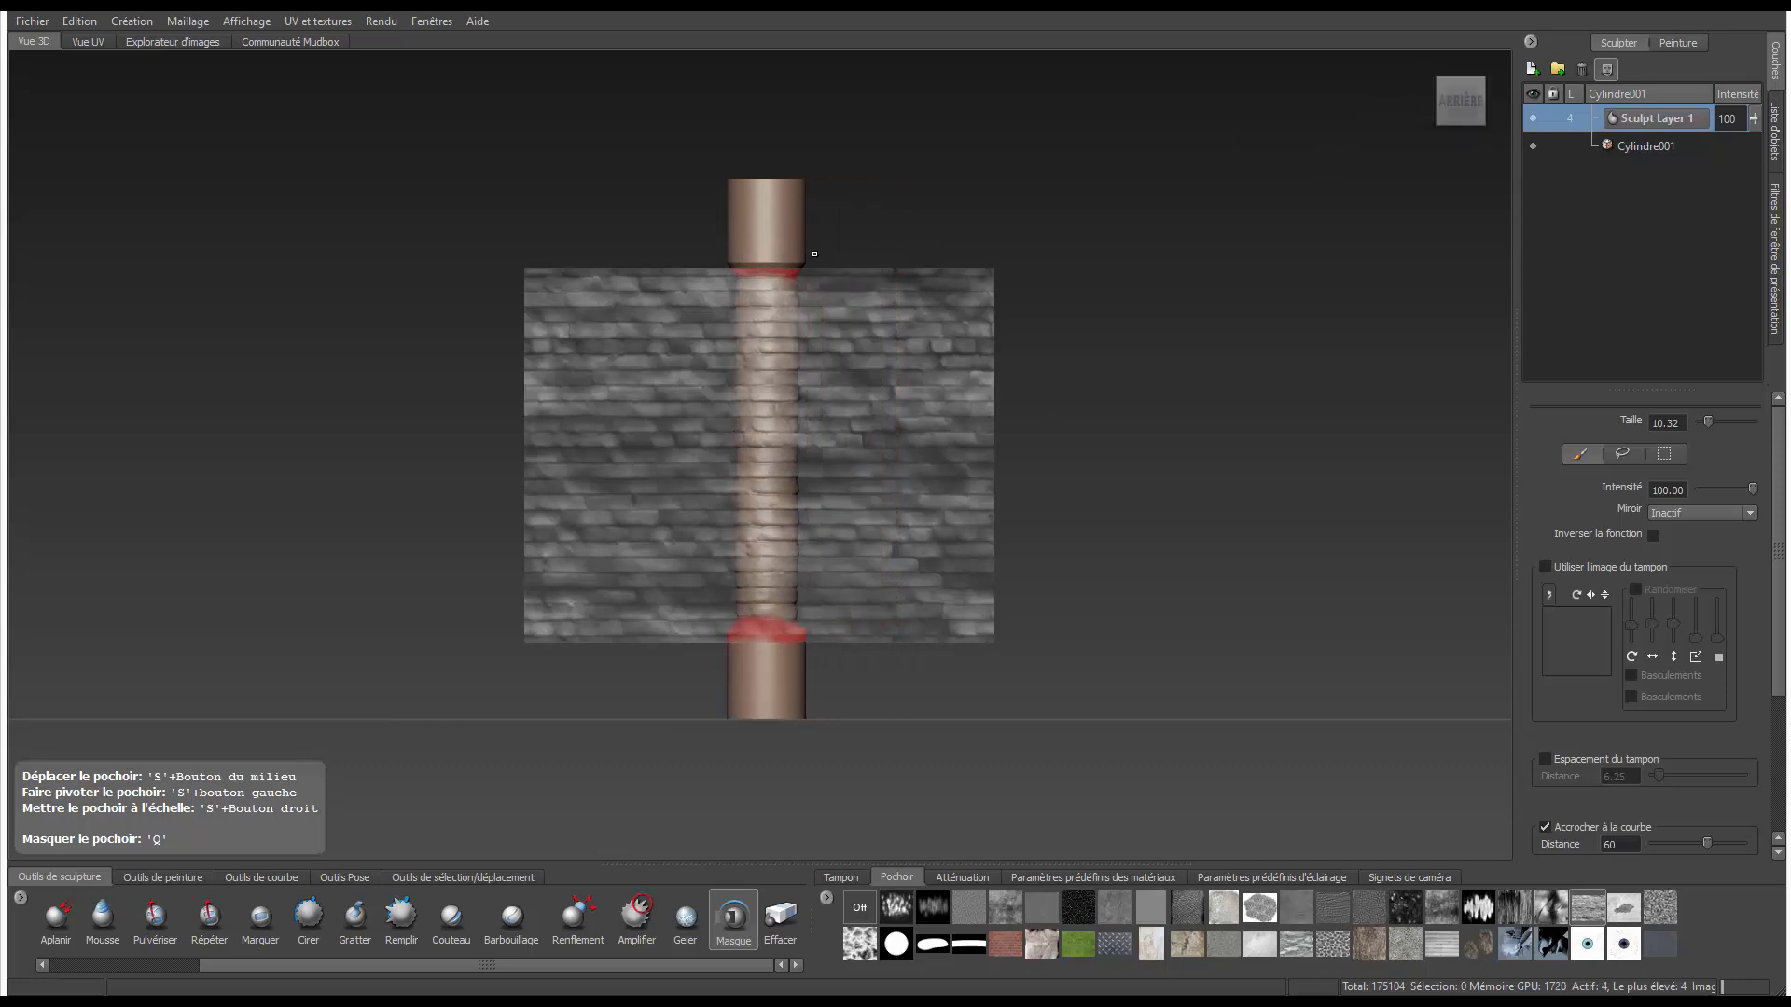
key("q")
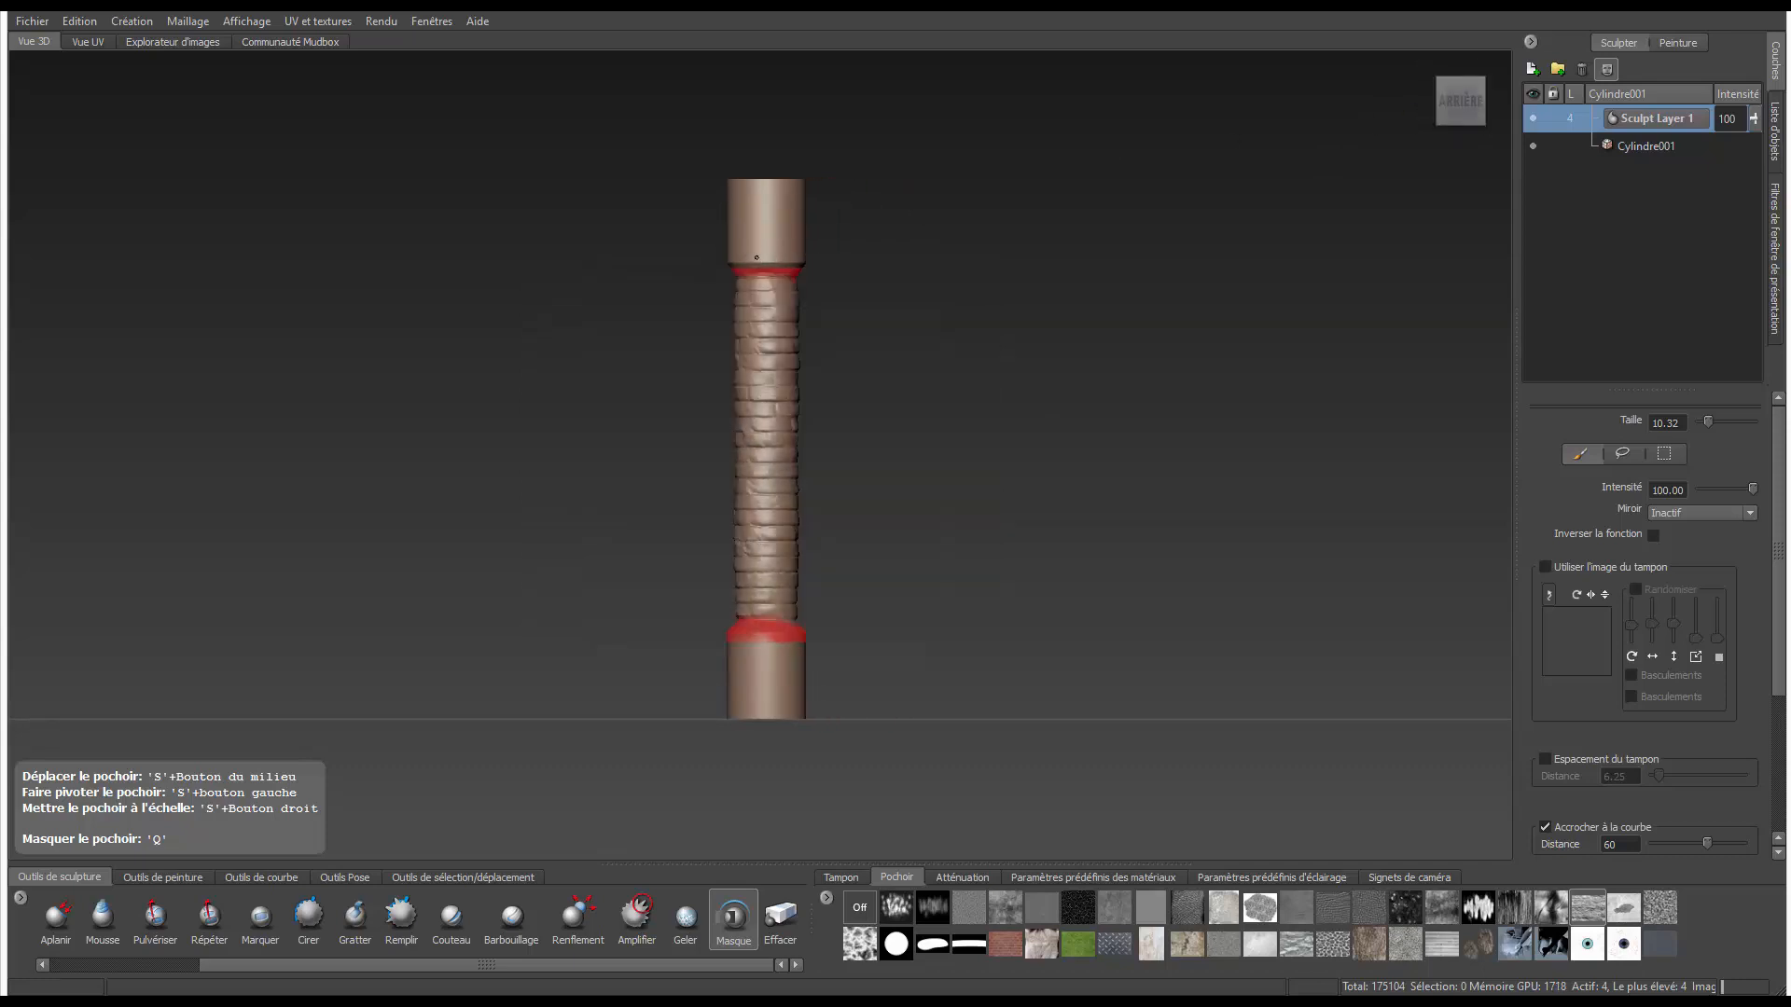
key("q")
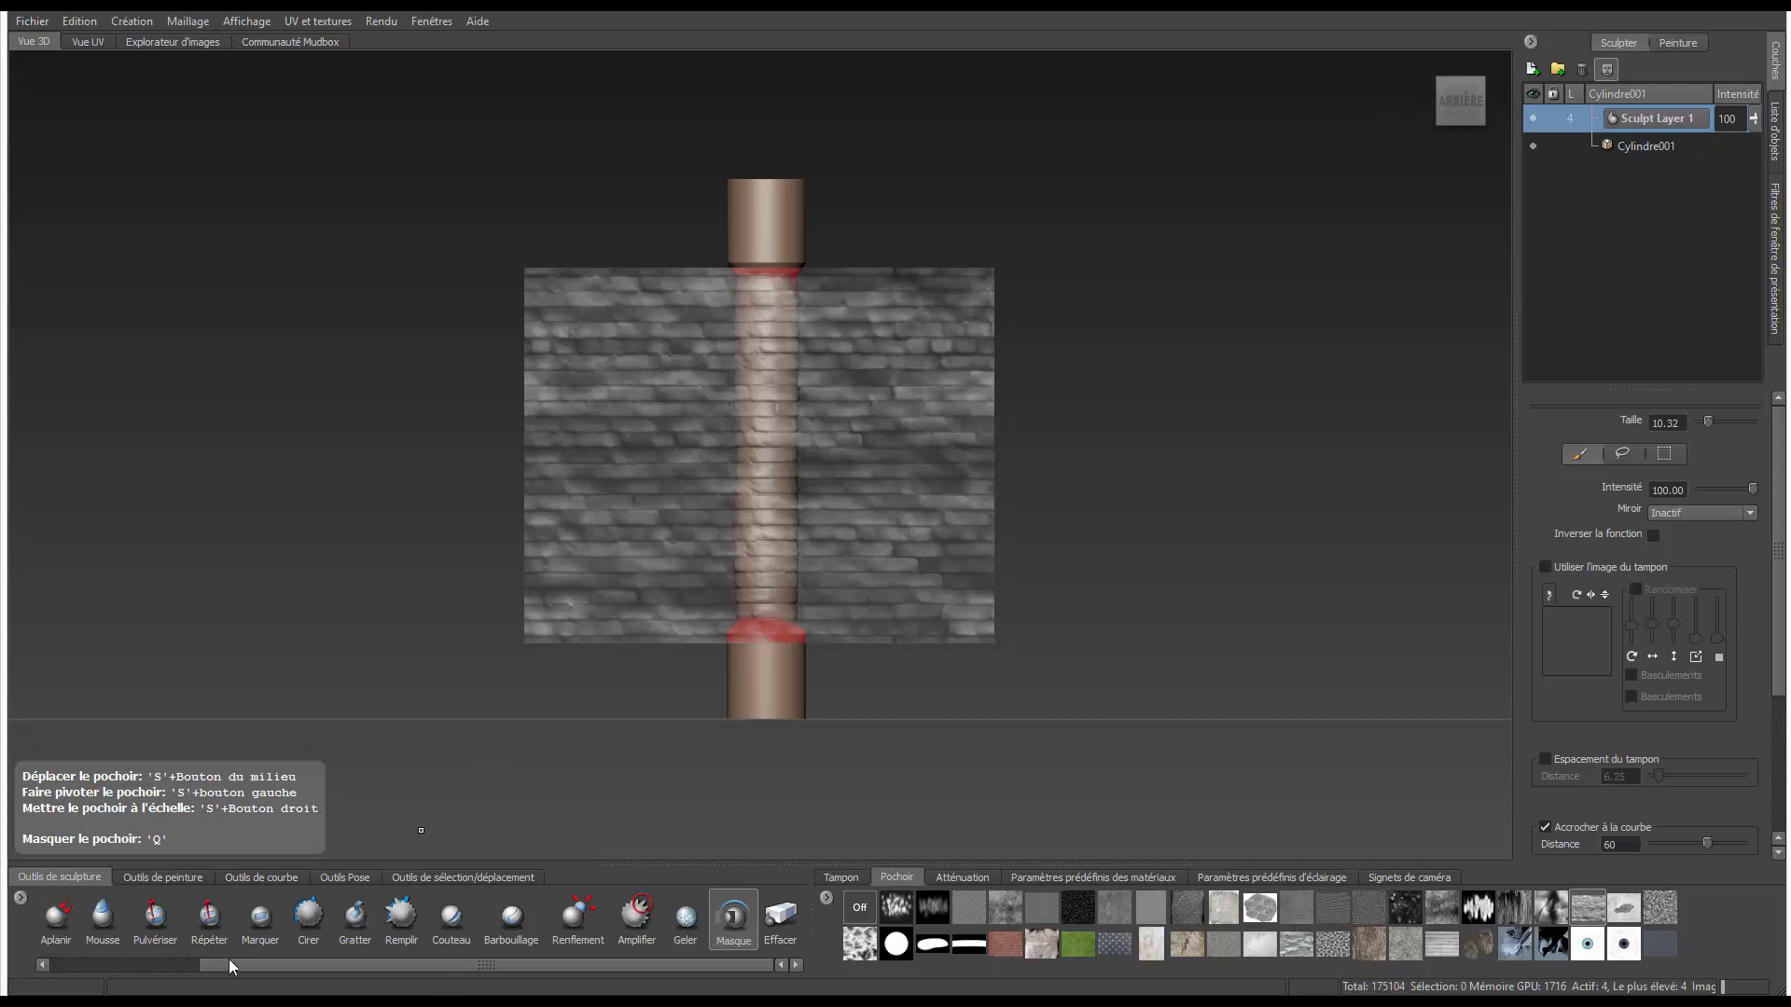
- Switch back to the Sculpt brush and hide the brick stencil
left_click_drag(228, 965, 78, 965)
left_click(60, 919)
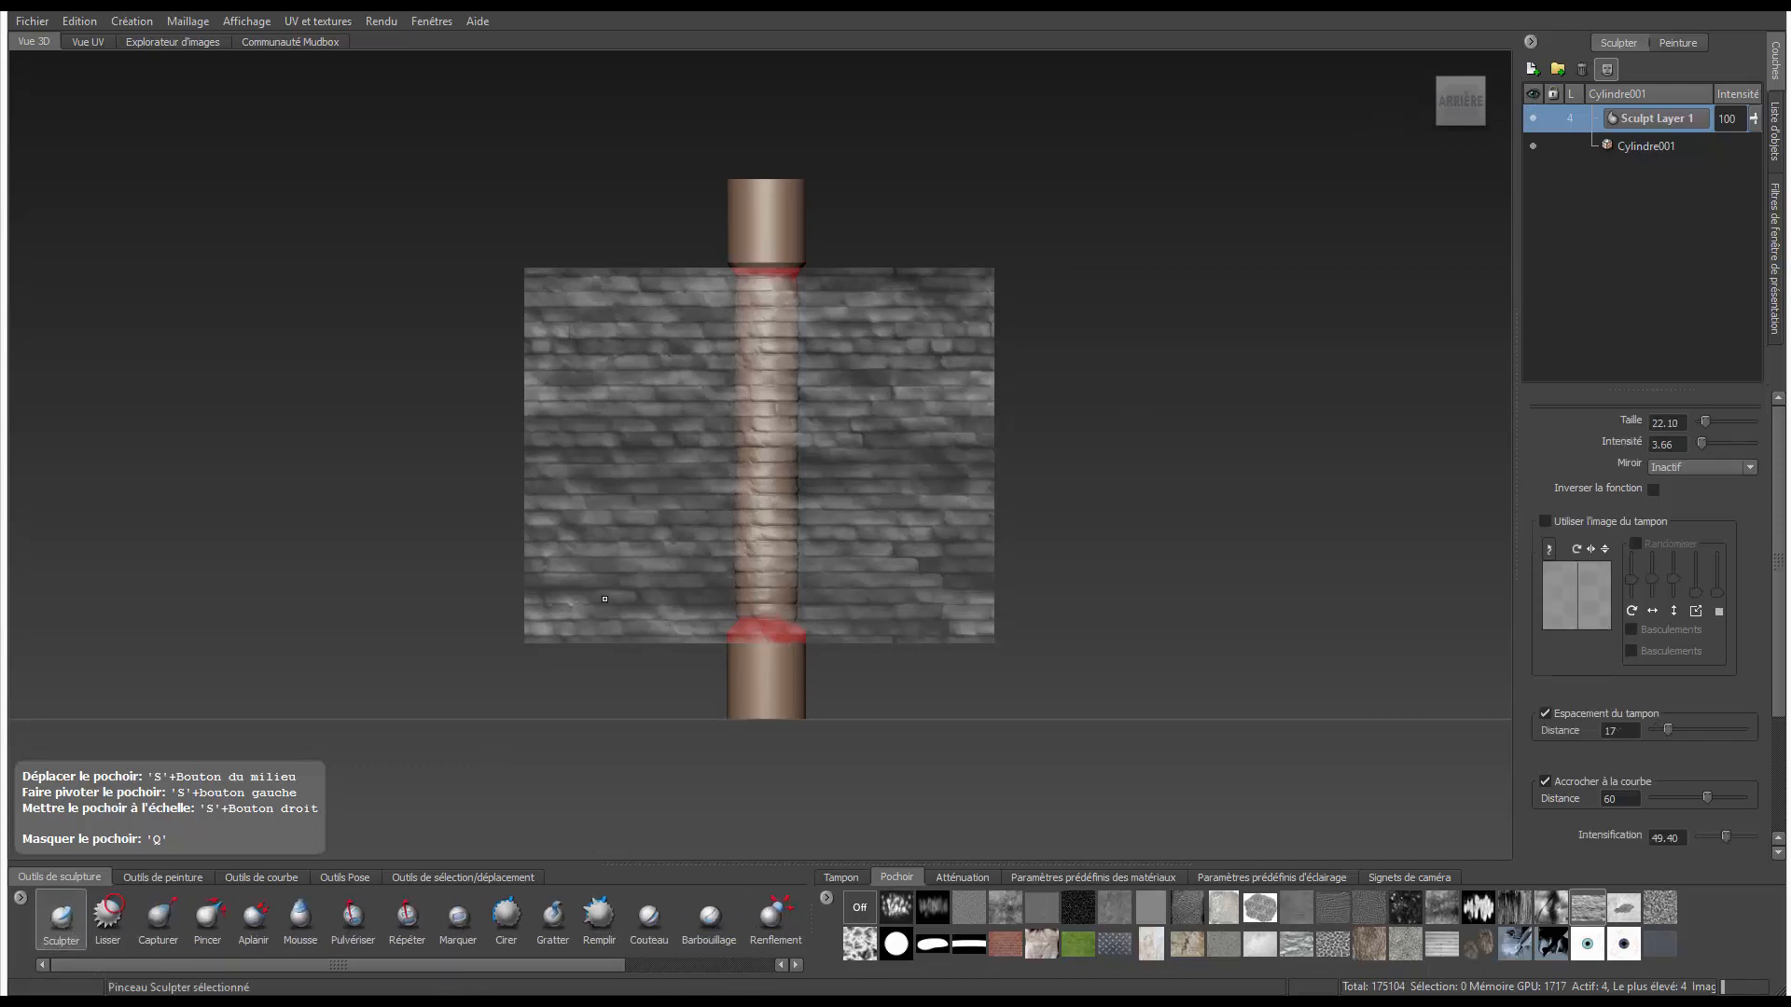
key("q")
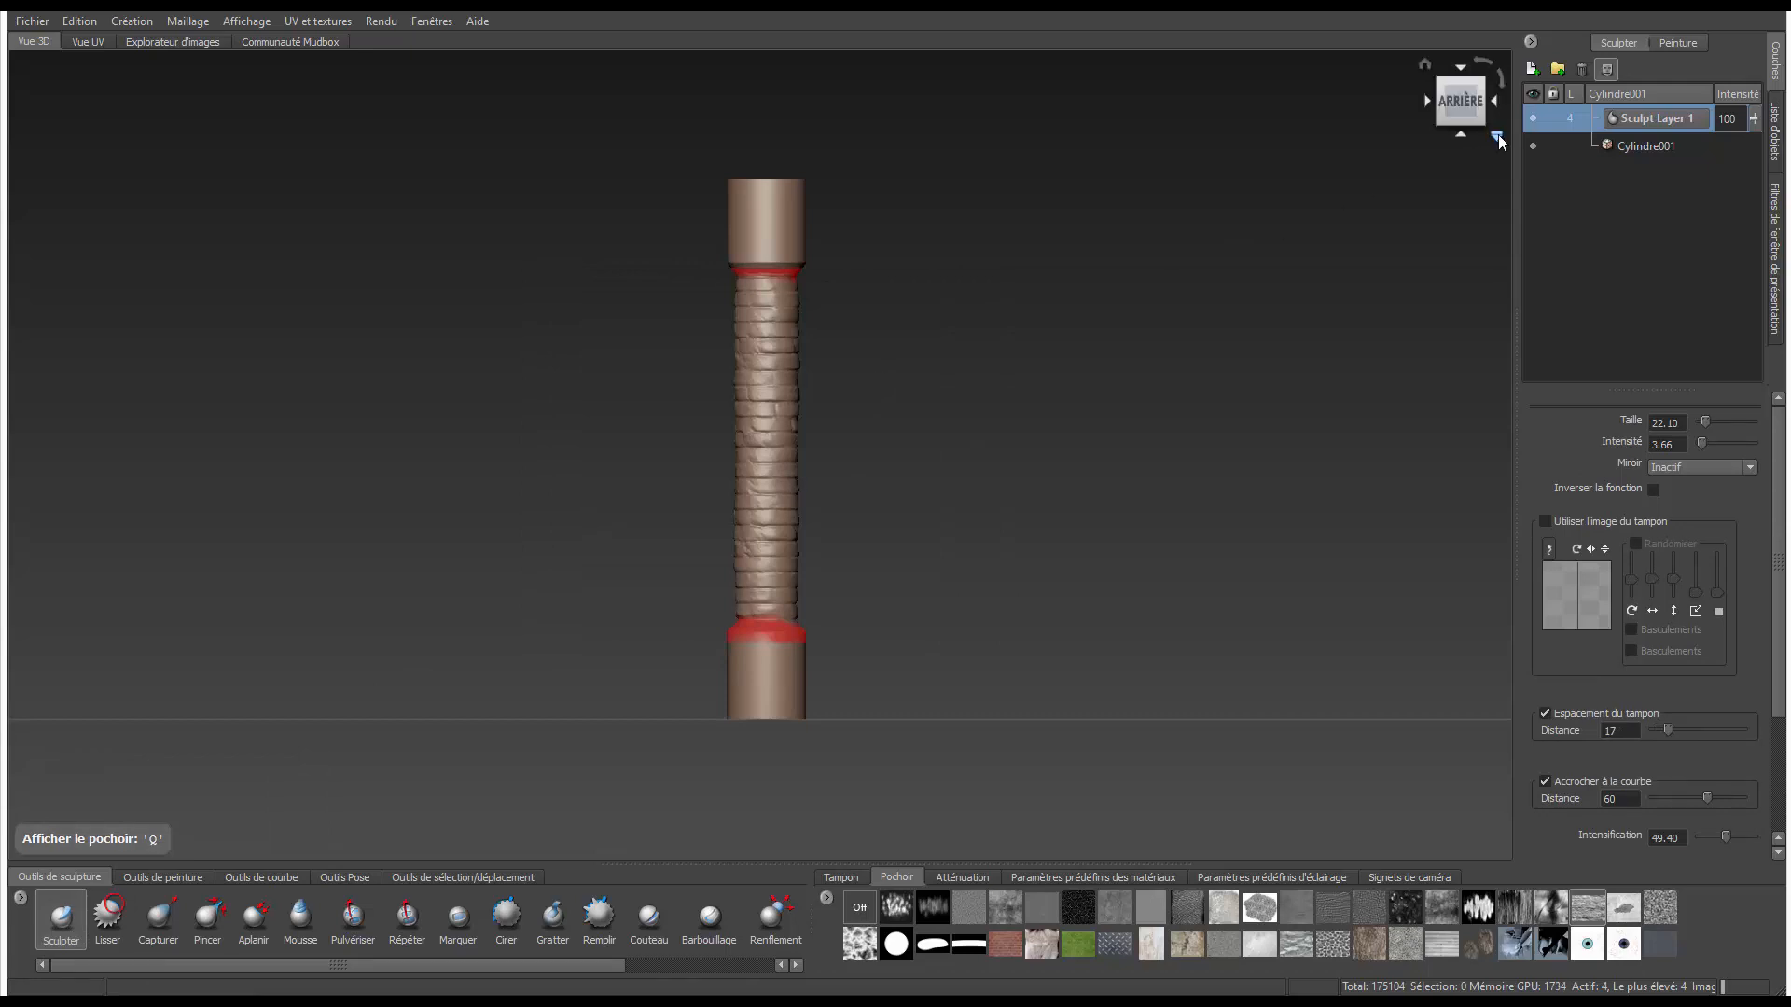
- In perspective, compare the Cylindre001 base level with Sculpt Layer 1 to check which one carries the mask
left_click(1497, 136)
left_click(1549, 186)
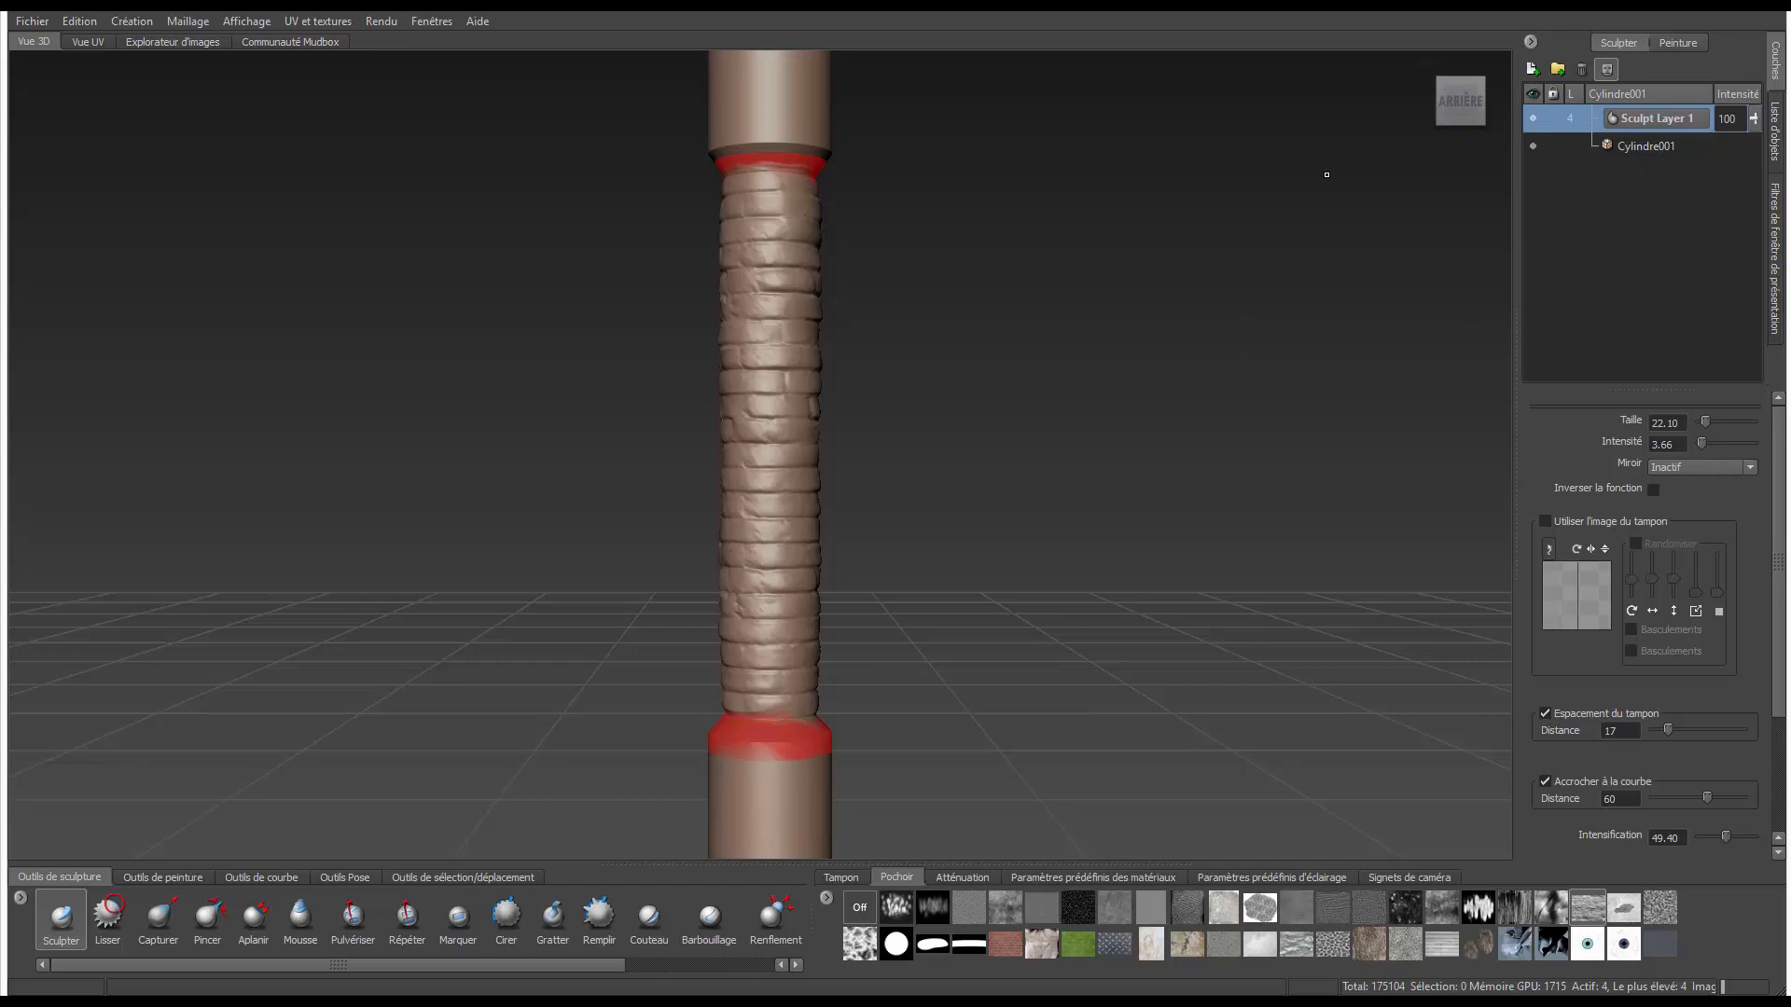
left_click(1634, 149)
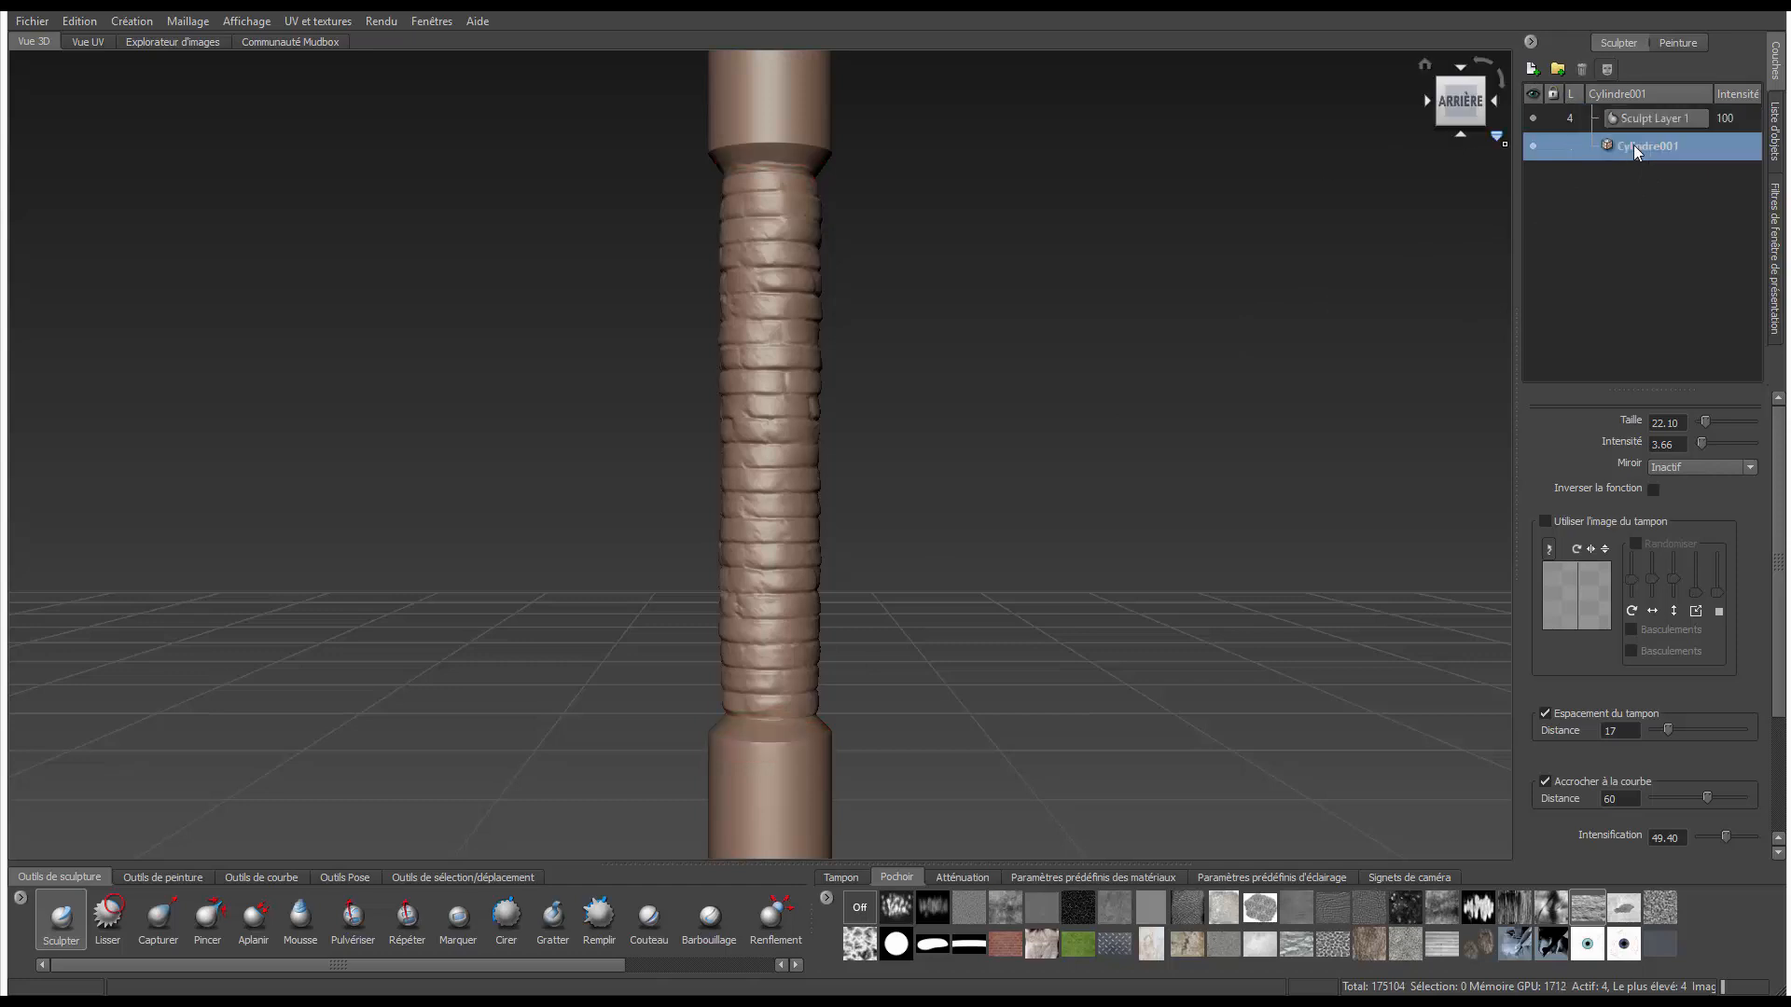
left_click(1658, 121)
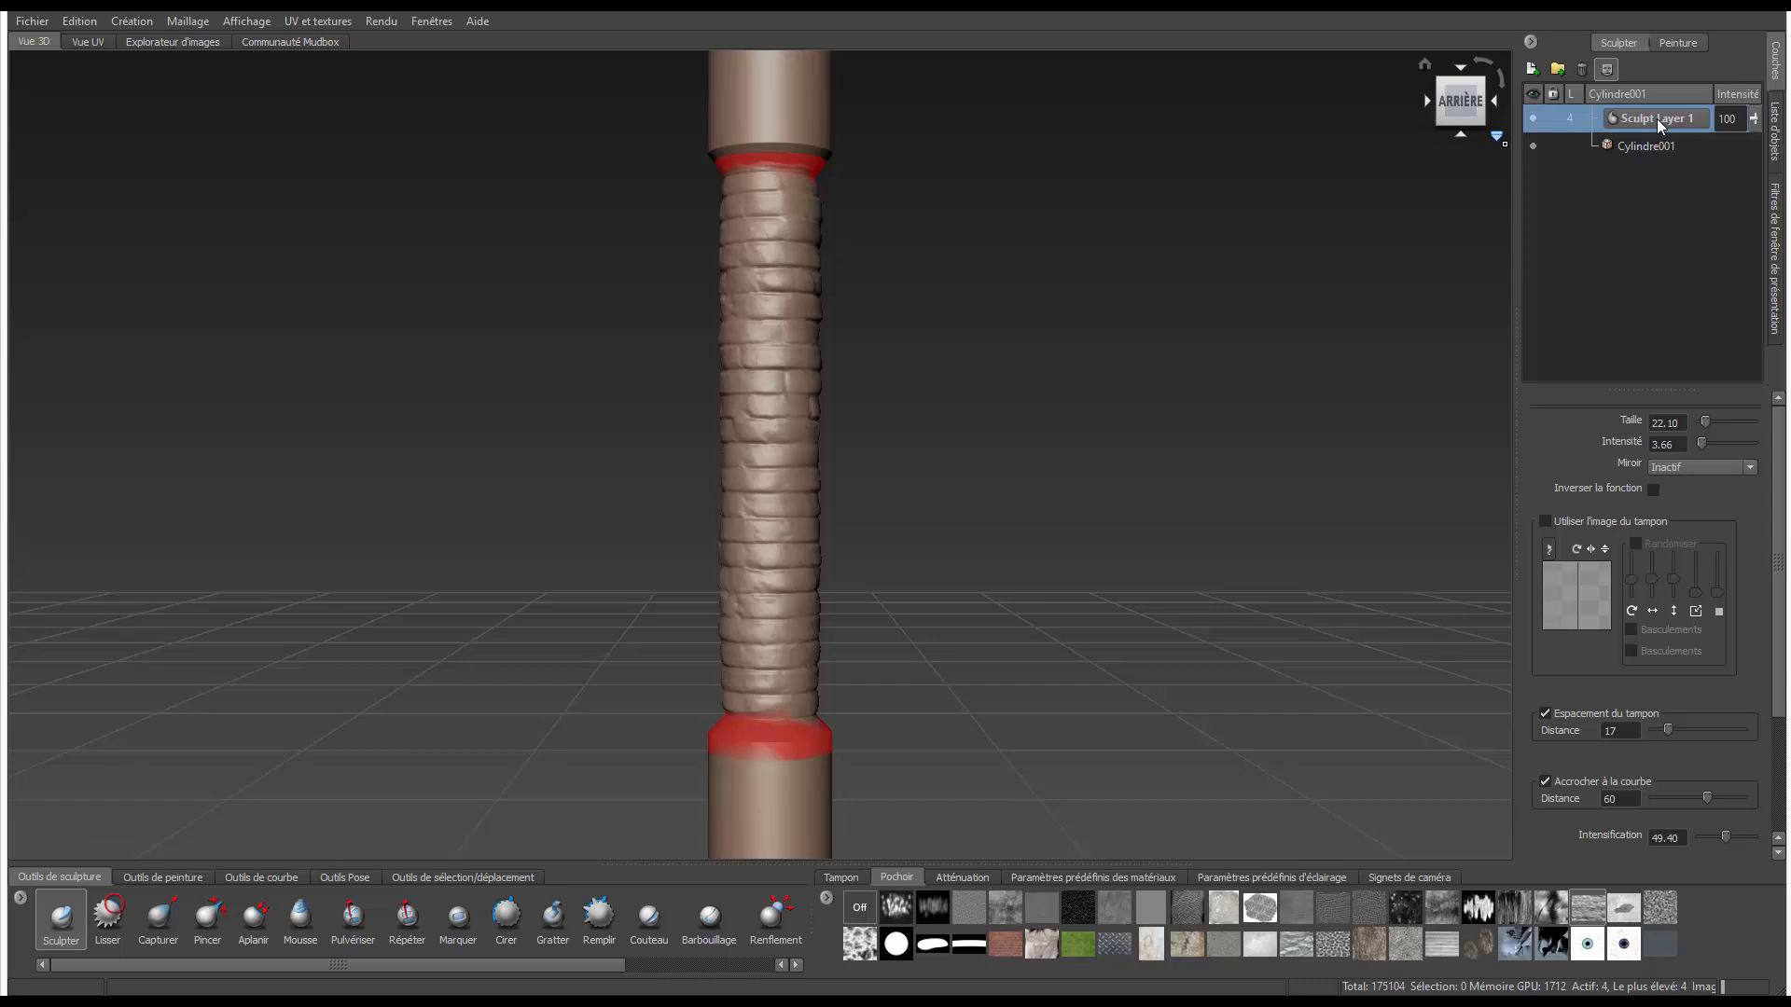
left_click(1651, 151)
left_click_drag(1059, 327, 1022, 311, "alt")
left_click(1649, 118)
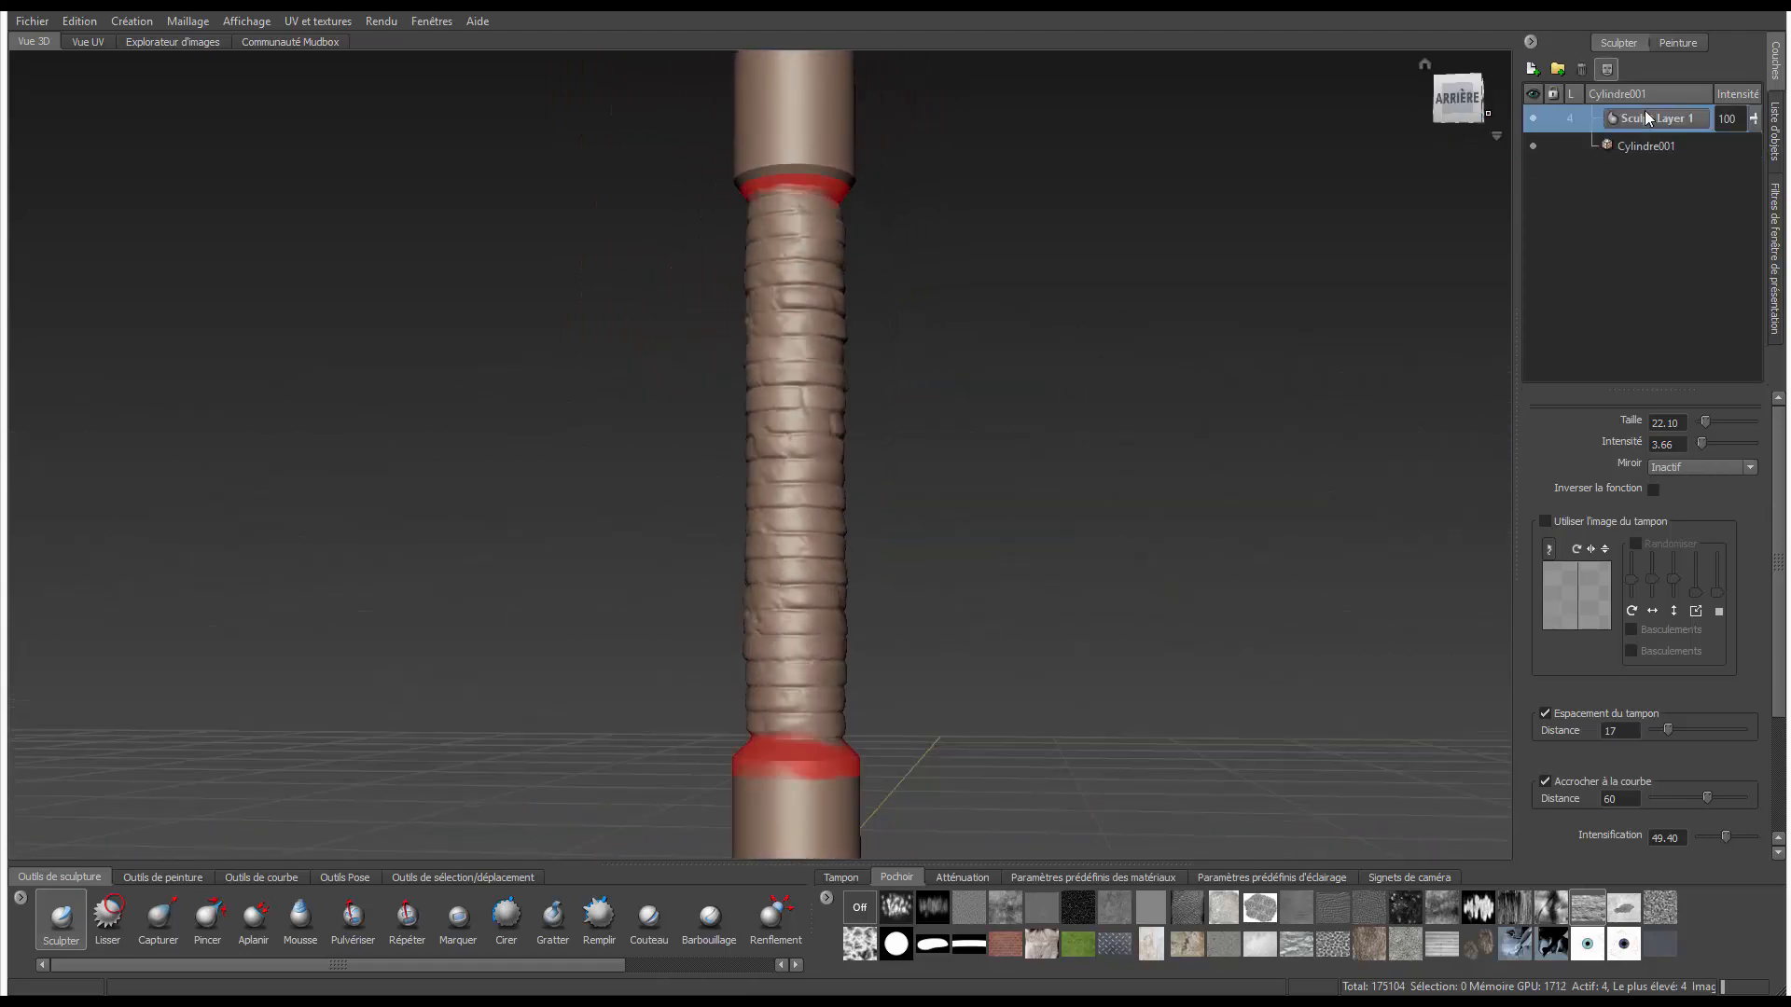
- With the Masque brush on Sculpt Layer 1, widen the mask band above the upper shaft joint at the column's back
left_click_drag(583, 965, 732, 966)
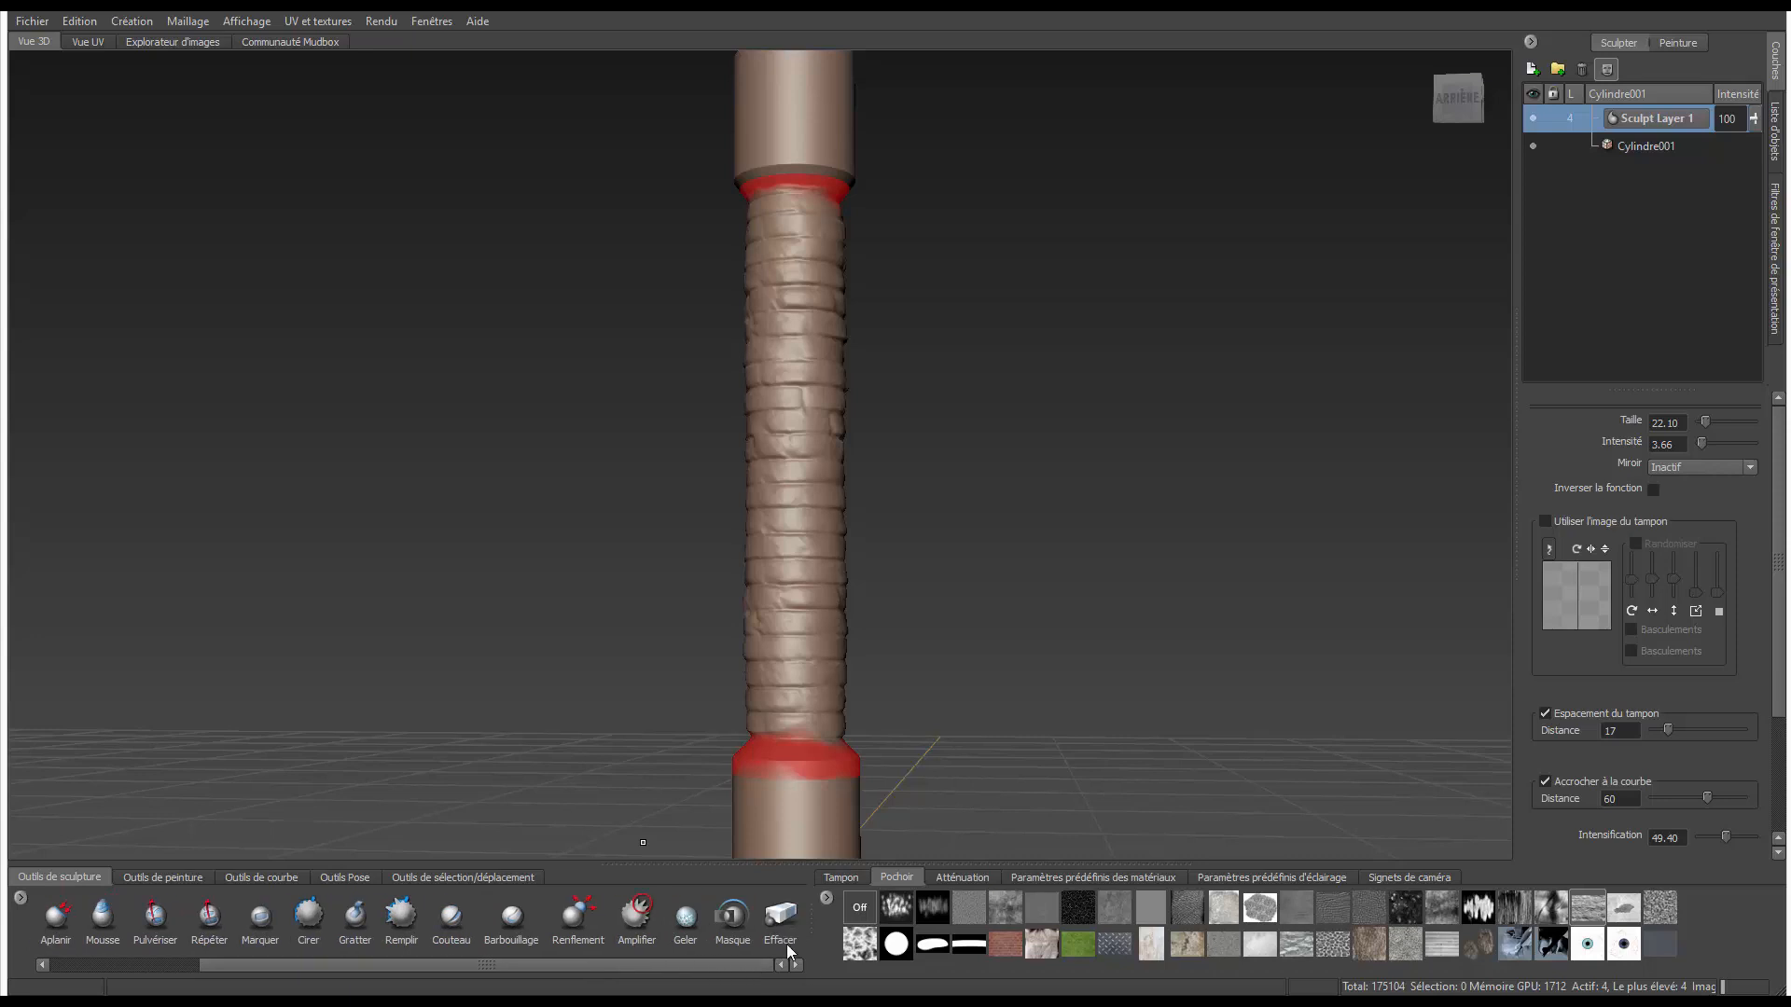
left_click(732, 916)
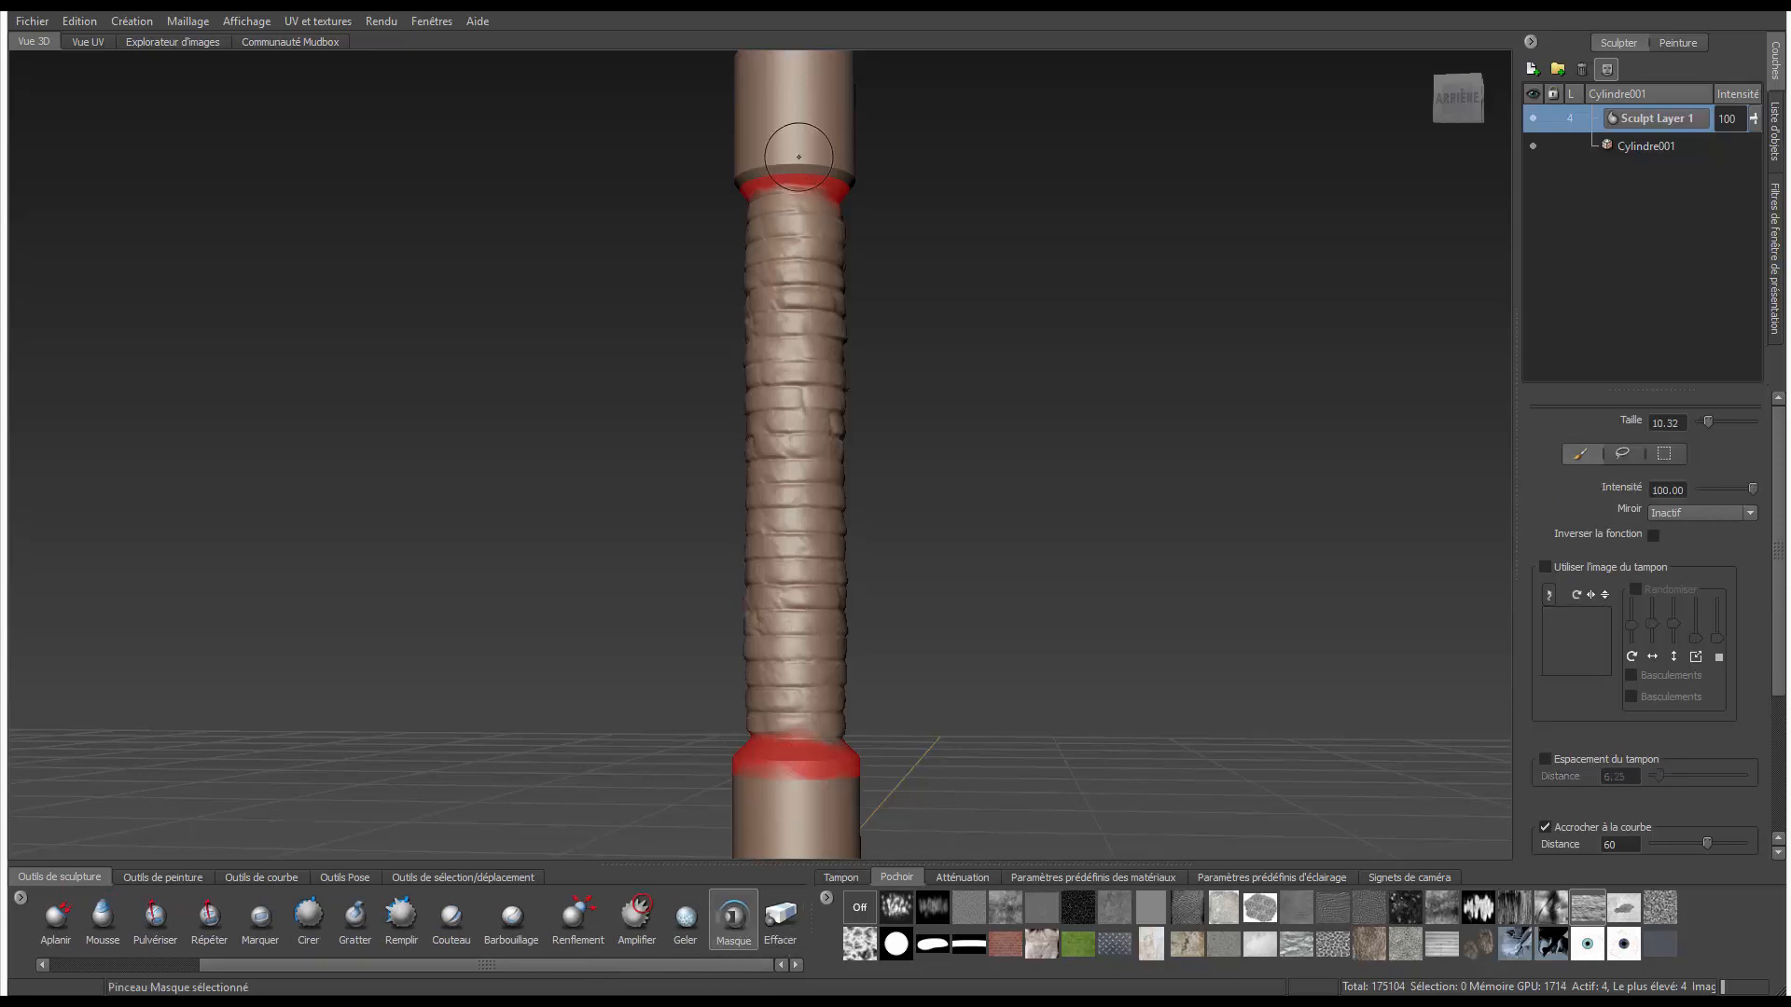
left_click_drag(842, 168, 784, 167)
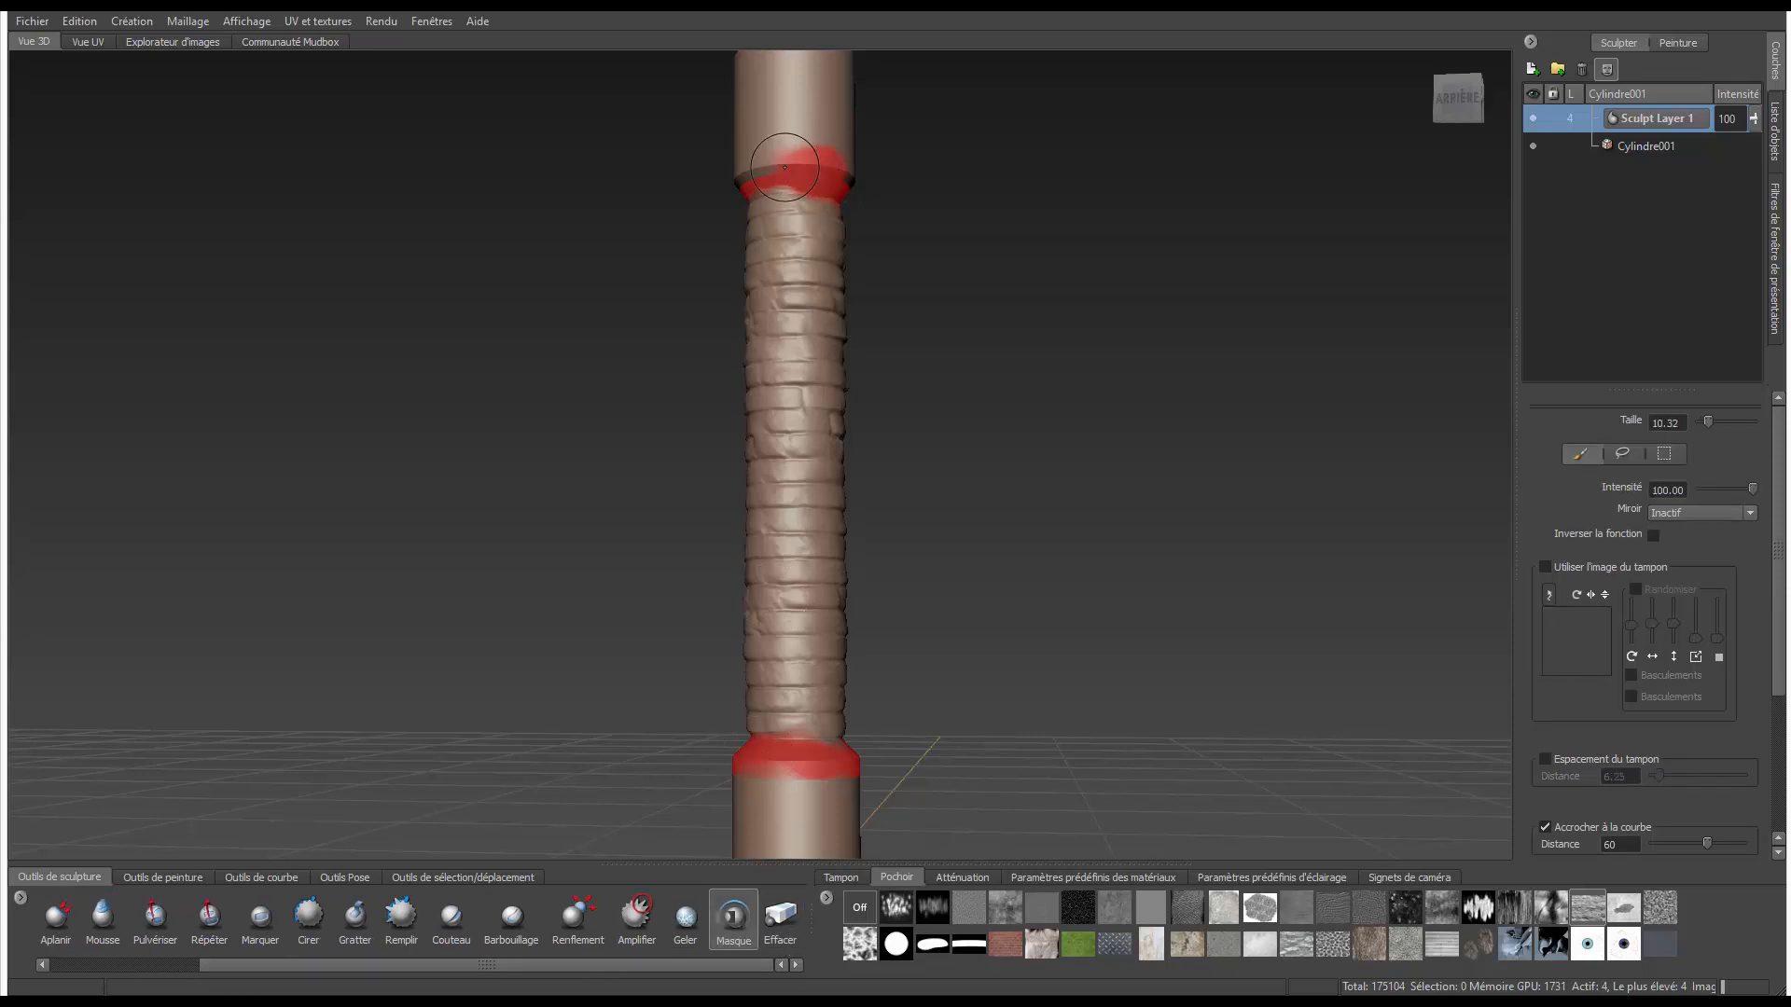
key("ctrl+z")
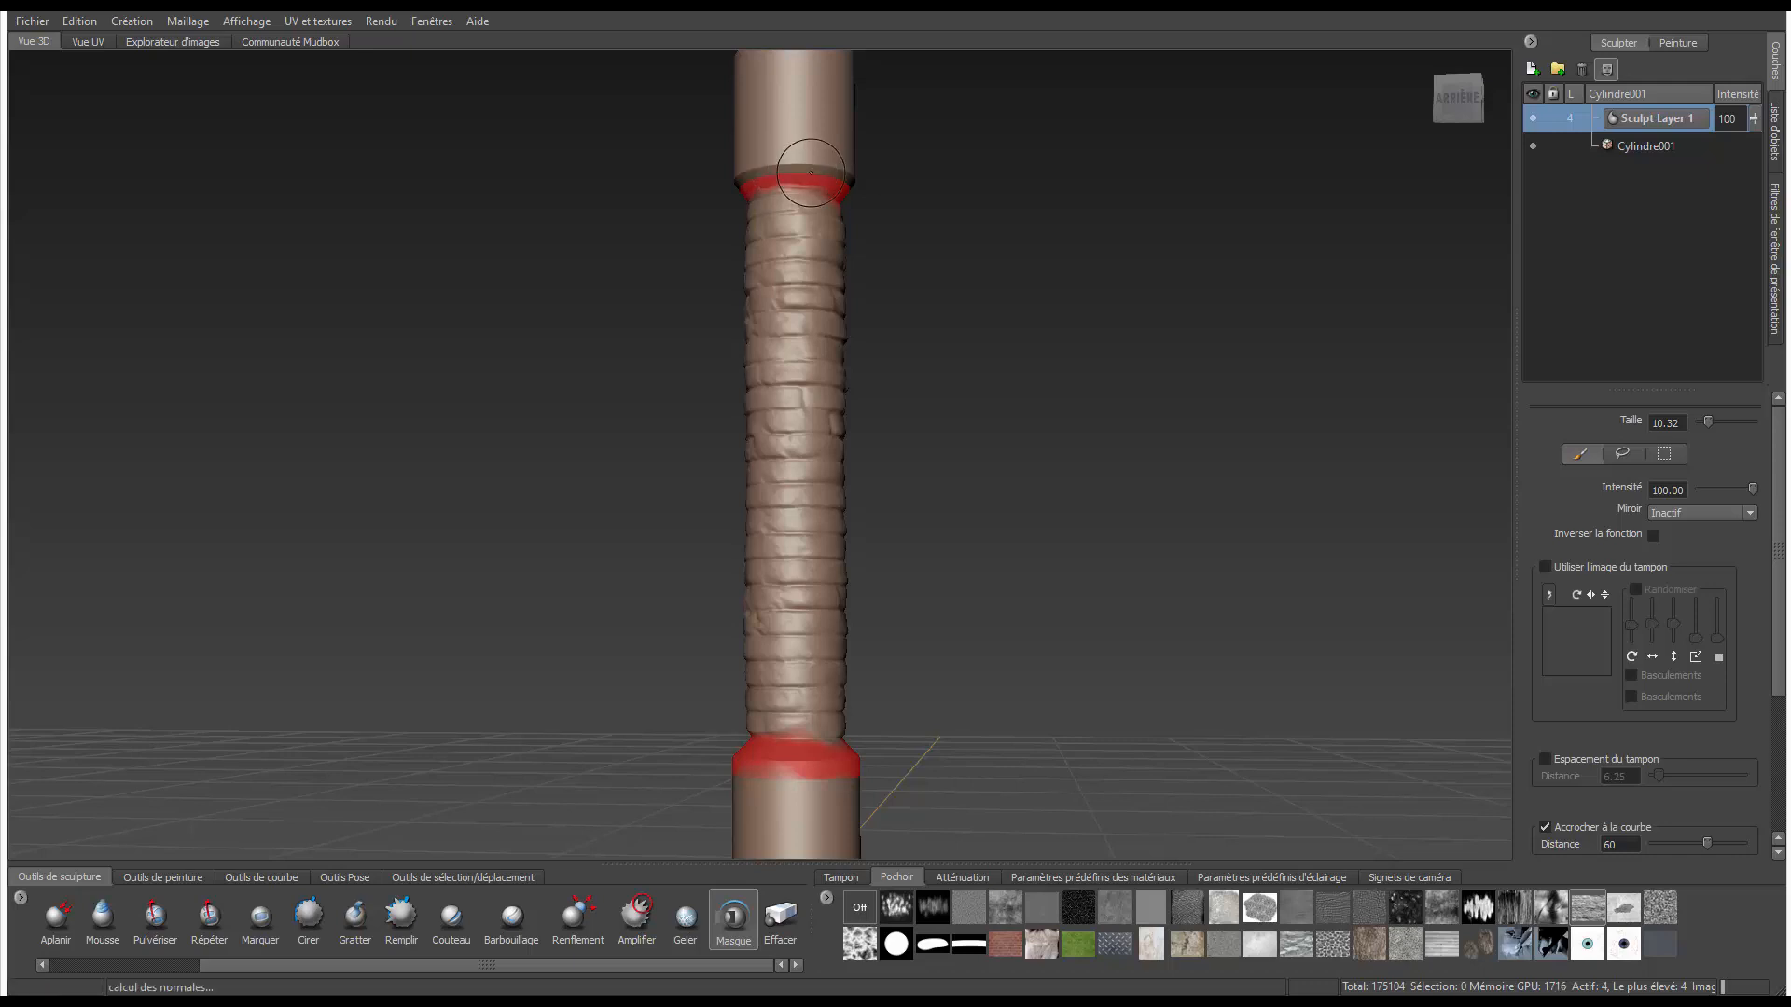
left_click_drag(828, 157, 747, 164)
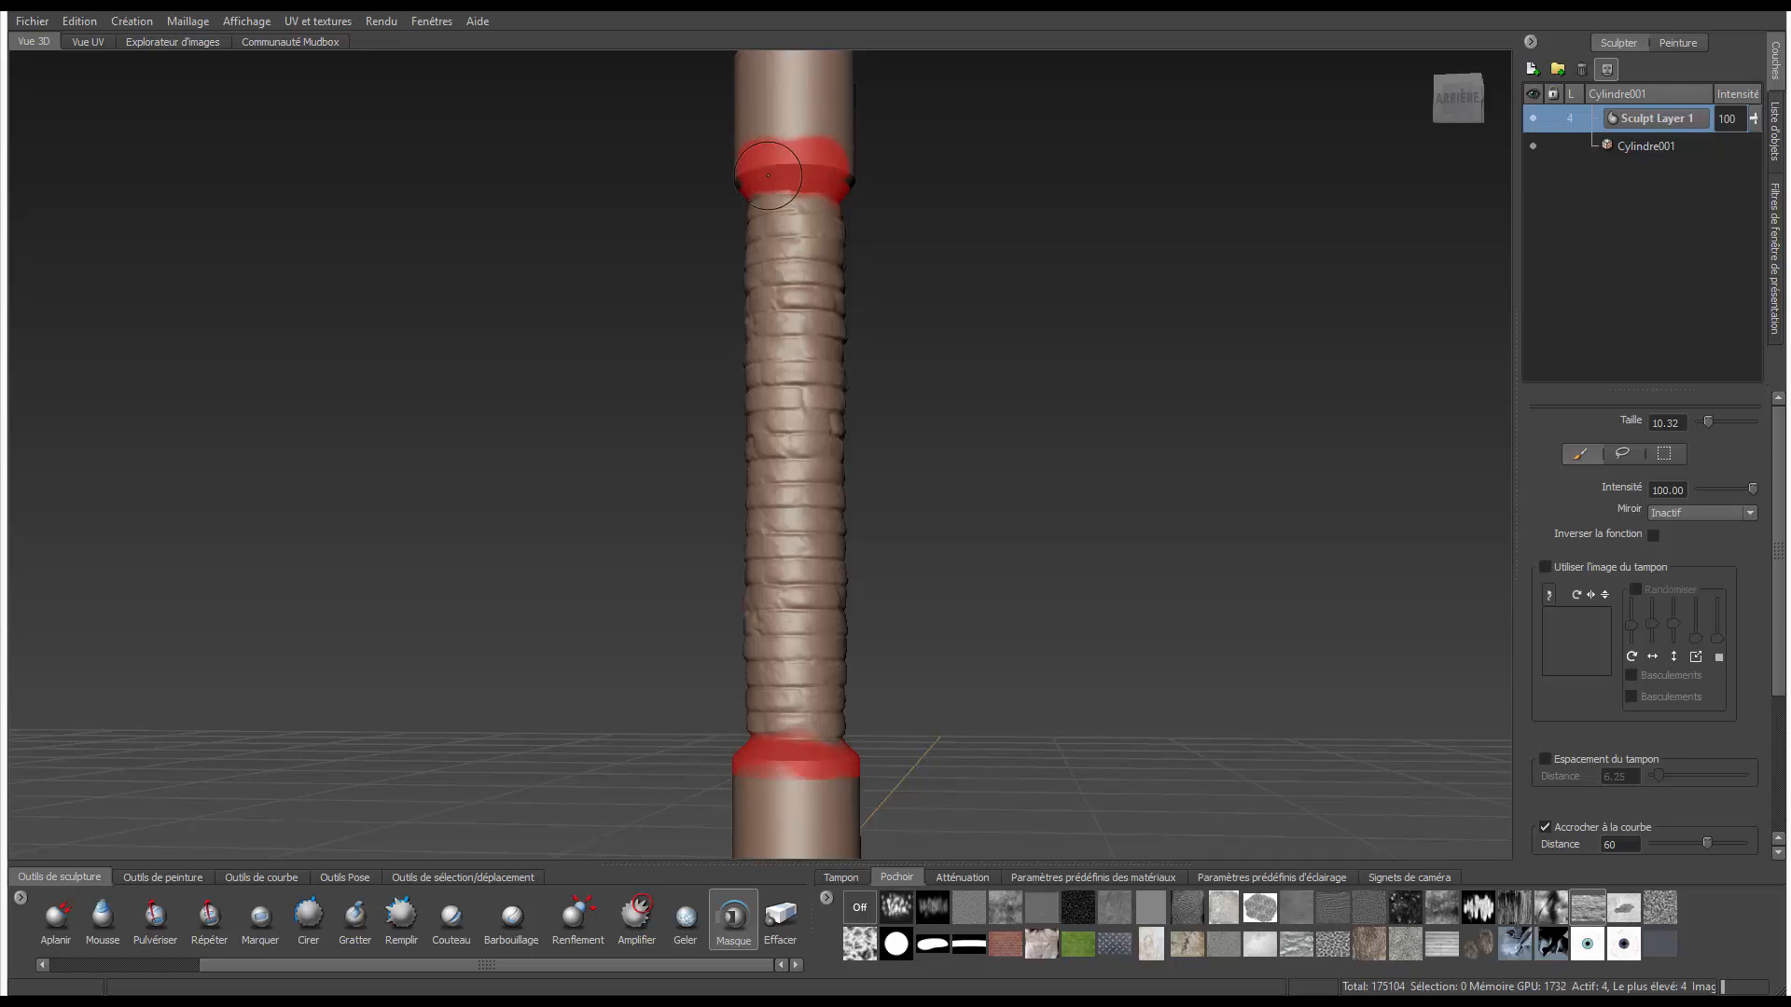
- Extend the widened mask band around the other sides of the upper joint and check both joints all around the column
left_click_drag(819, 167, 970, 177, "alt")
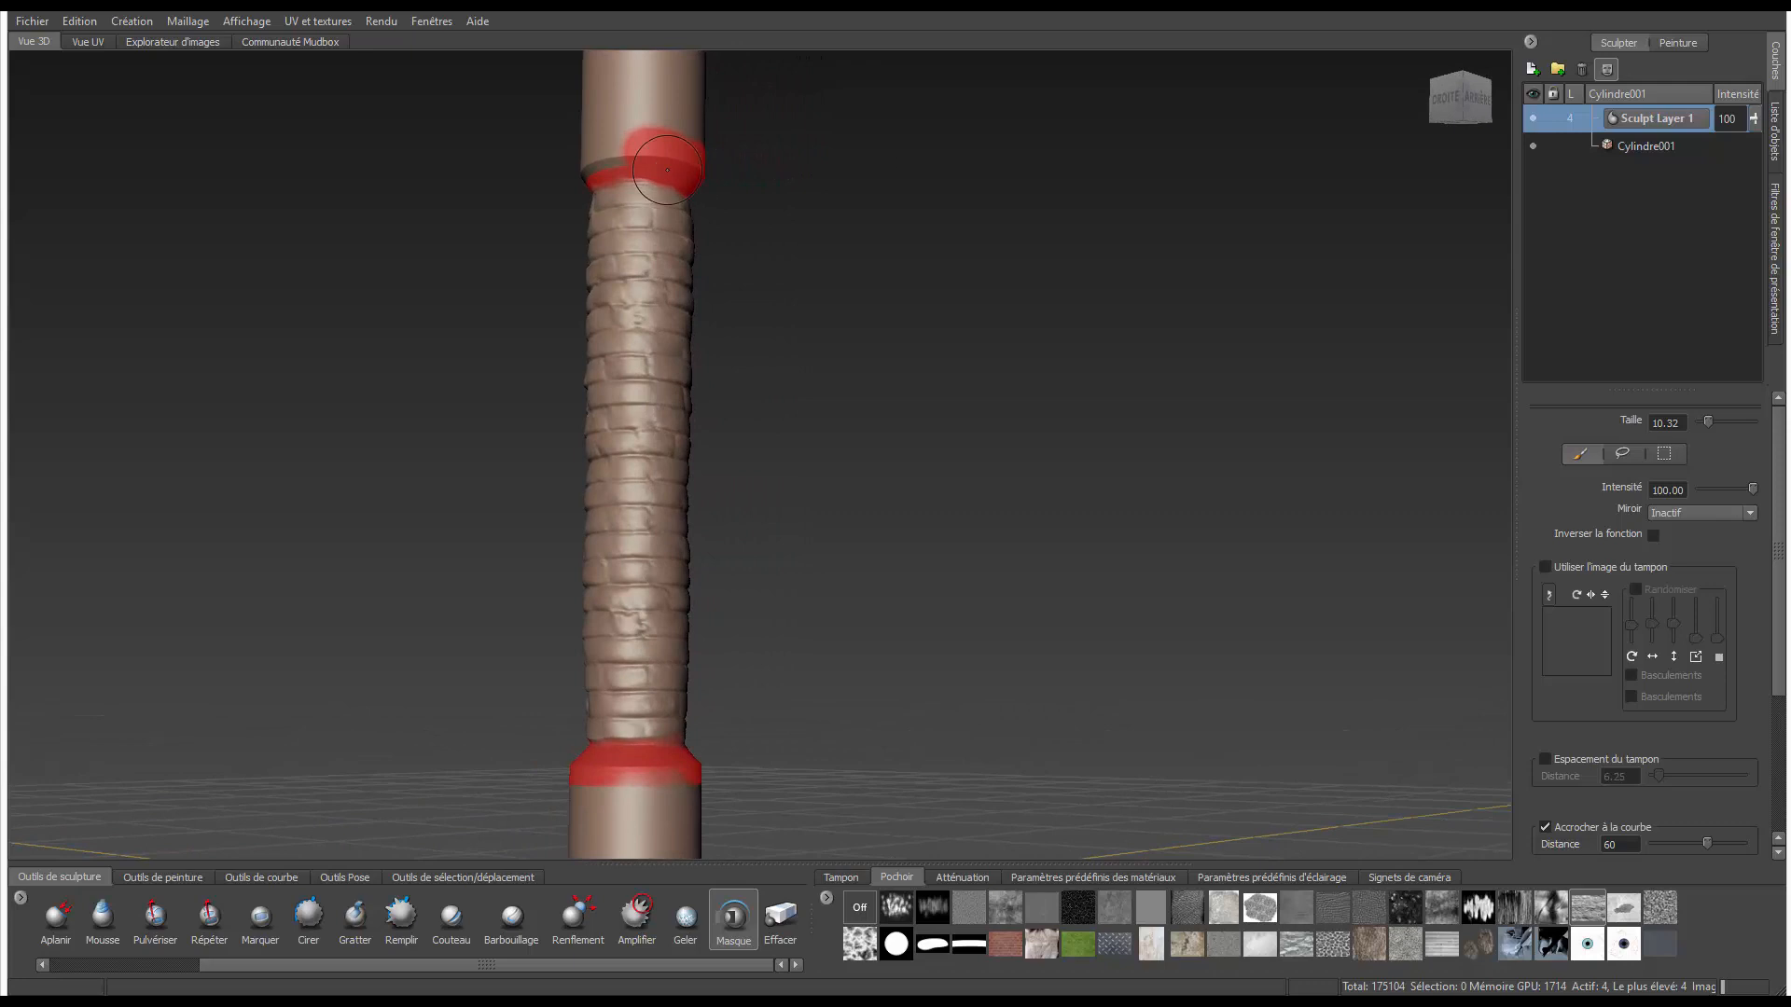
mouse_move(644, 160)
left_mouse_down()
mouse_move(601, 153)
mouse_move(728, 176)
mouse_move(644, 169)
left_mouse_up()
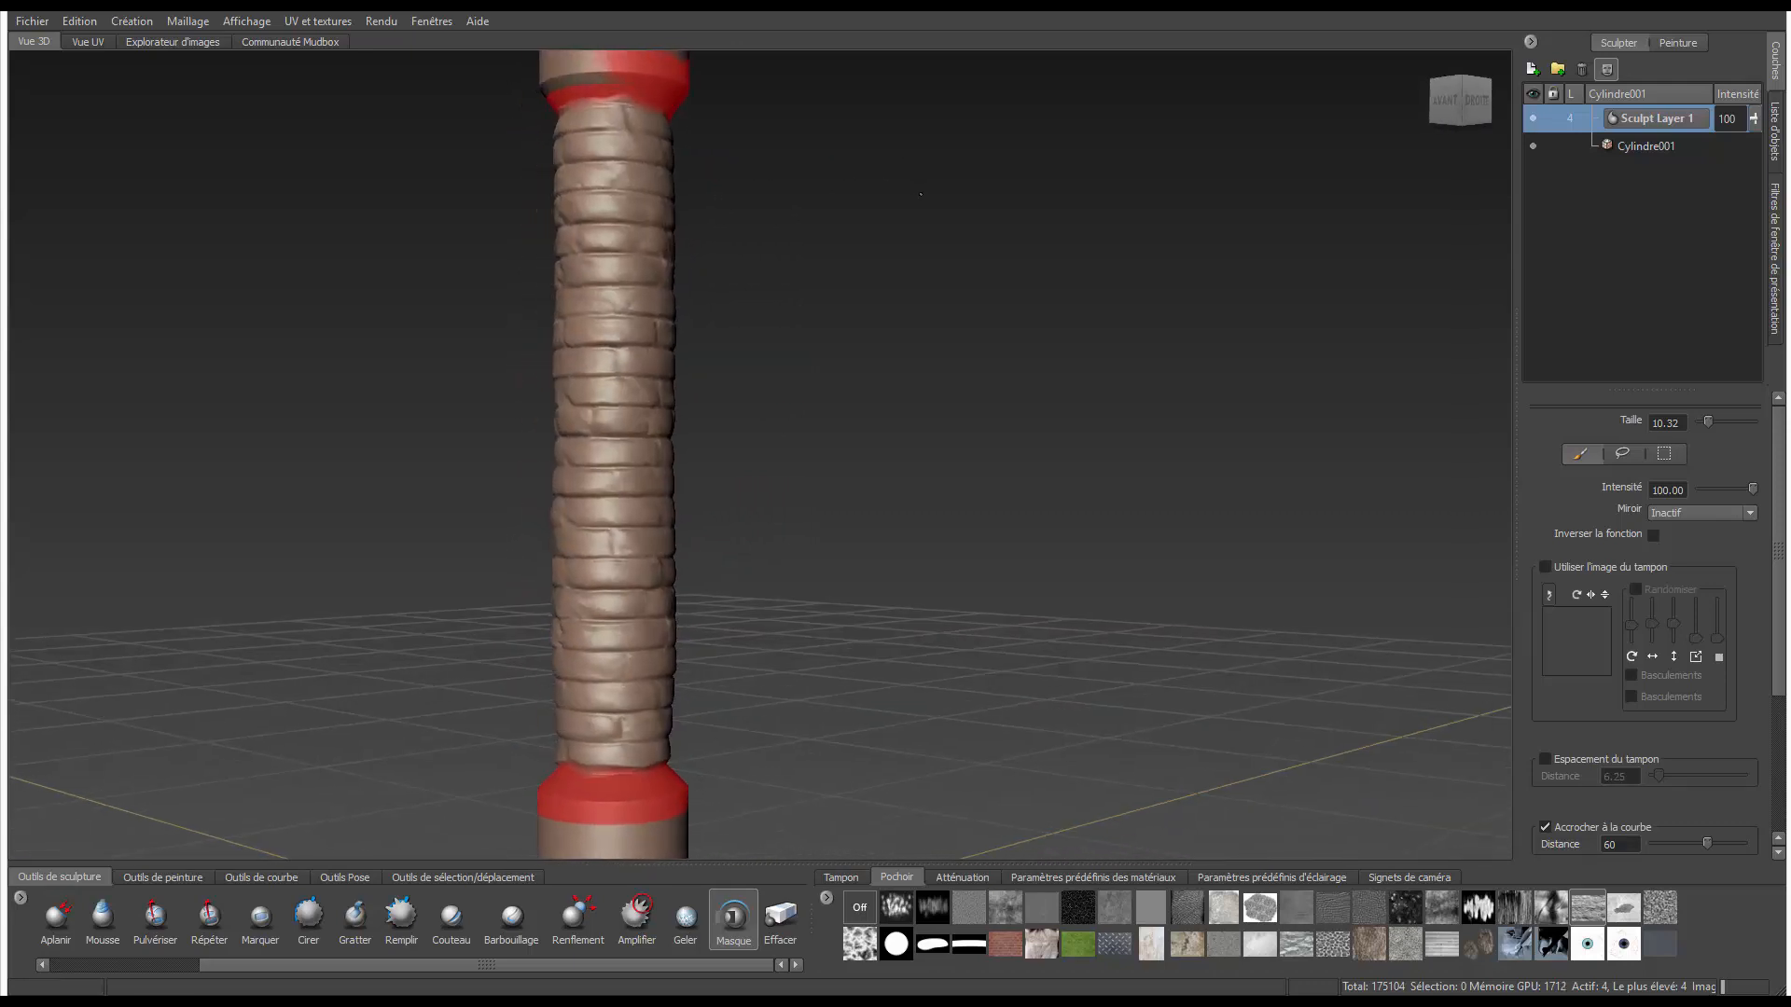
left_click_drag(626, 76, 546, 75)
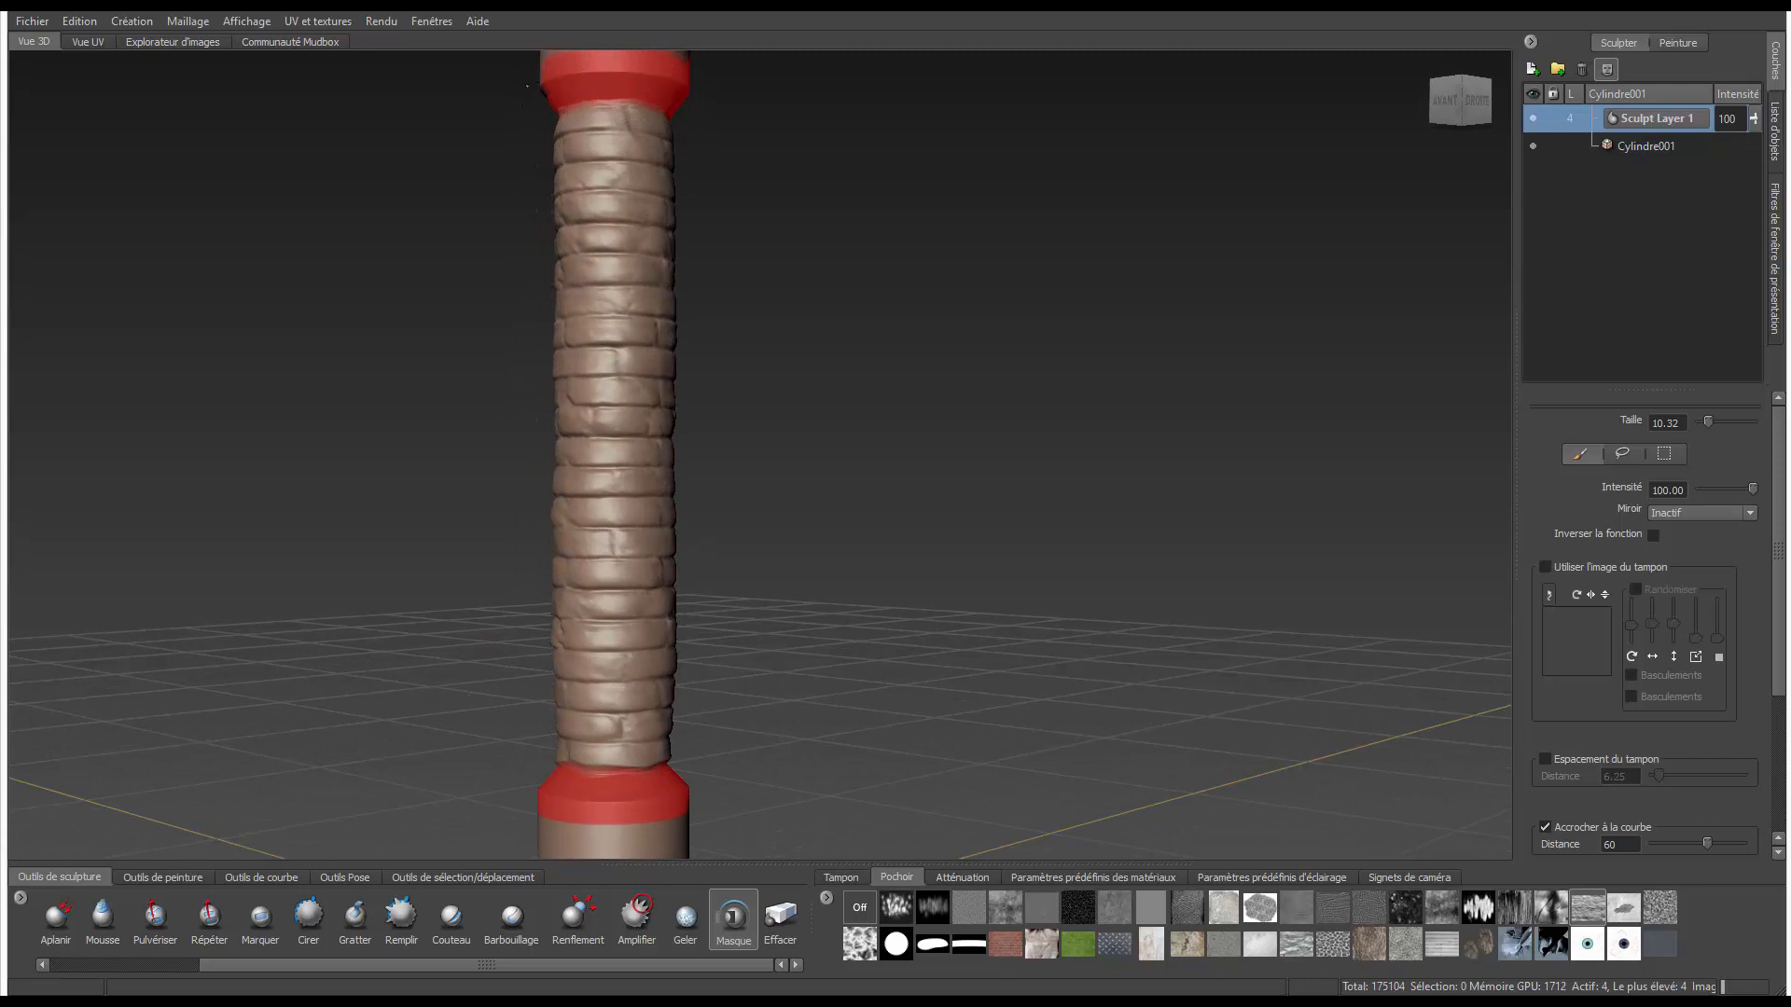
left_click_drag(508, 135, 754, 152, "alt")
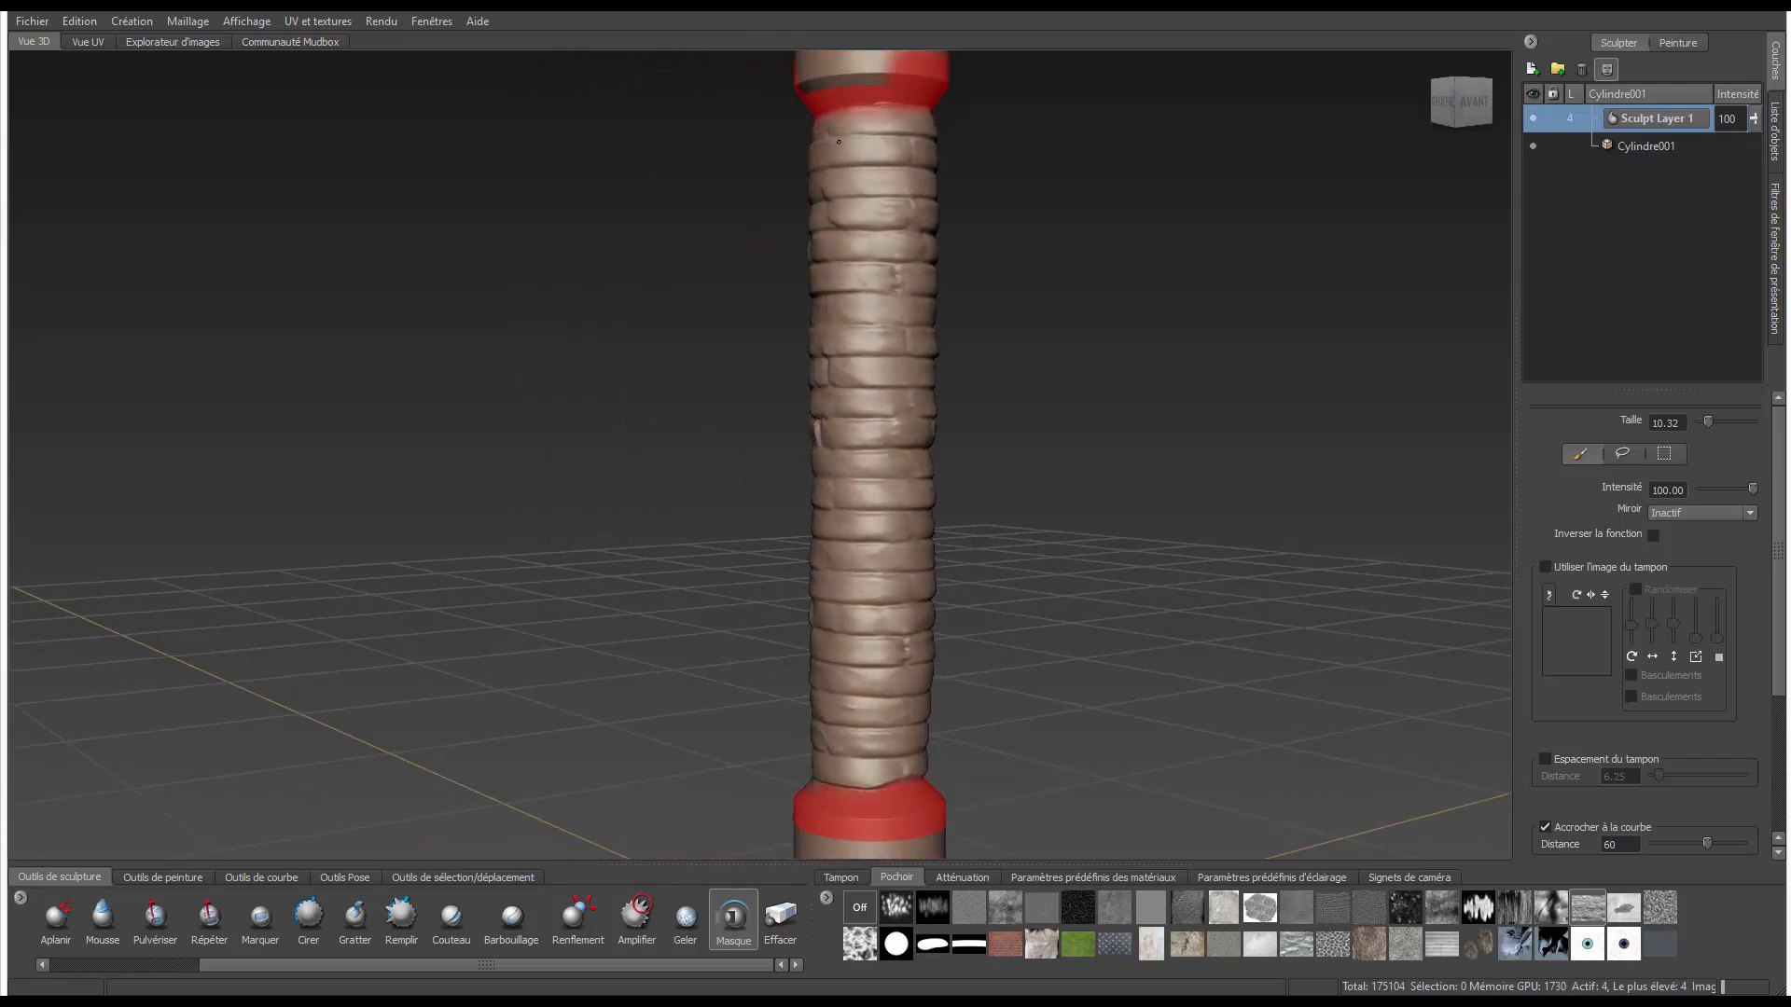
left_click_drag(914, 66, 875, 72)
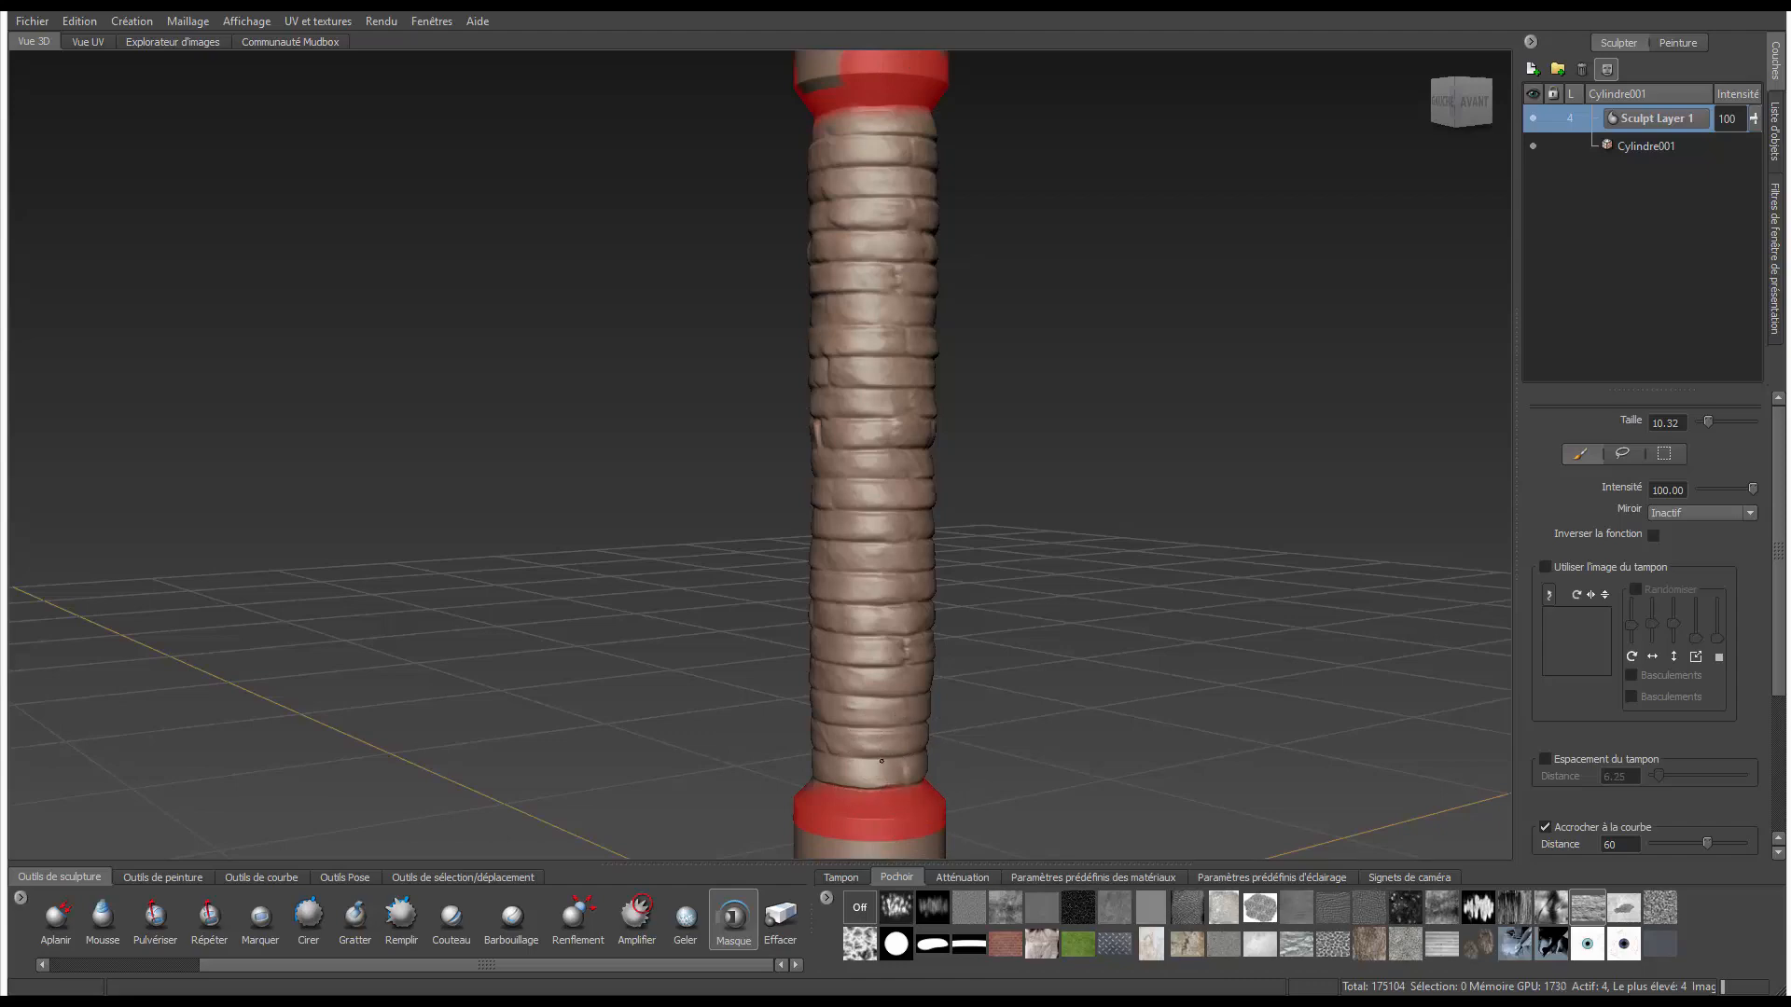
left_click_drag(1004, 729, 637, 716, "alt")
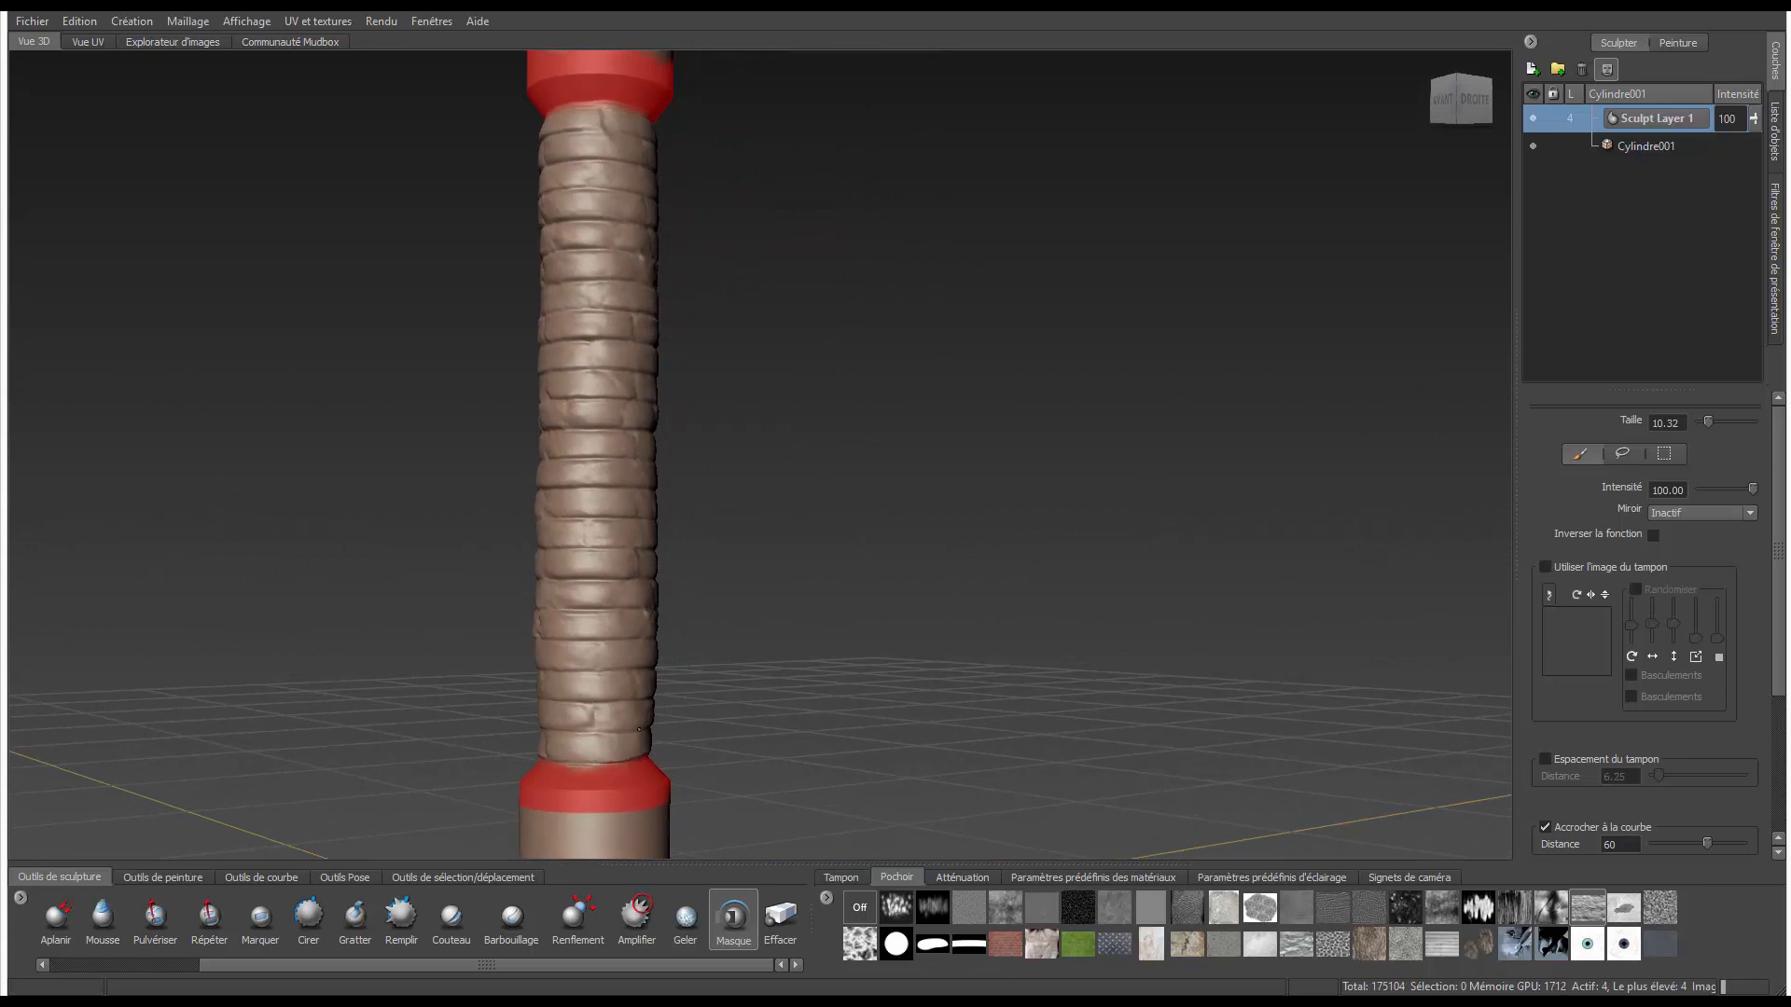
mouse_move(653, 715)
left_mouse_down()
mouse_move(623, 721)
mouse_move(672, 719)
mouse_move(541, 713)
left_mouse_up()
key("ctrl+z")
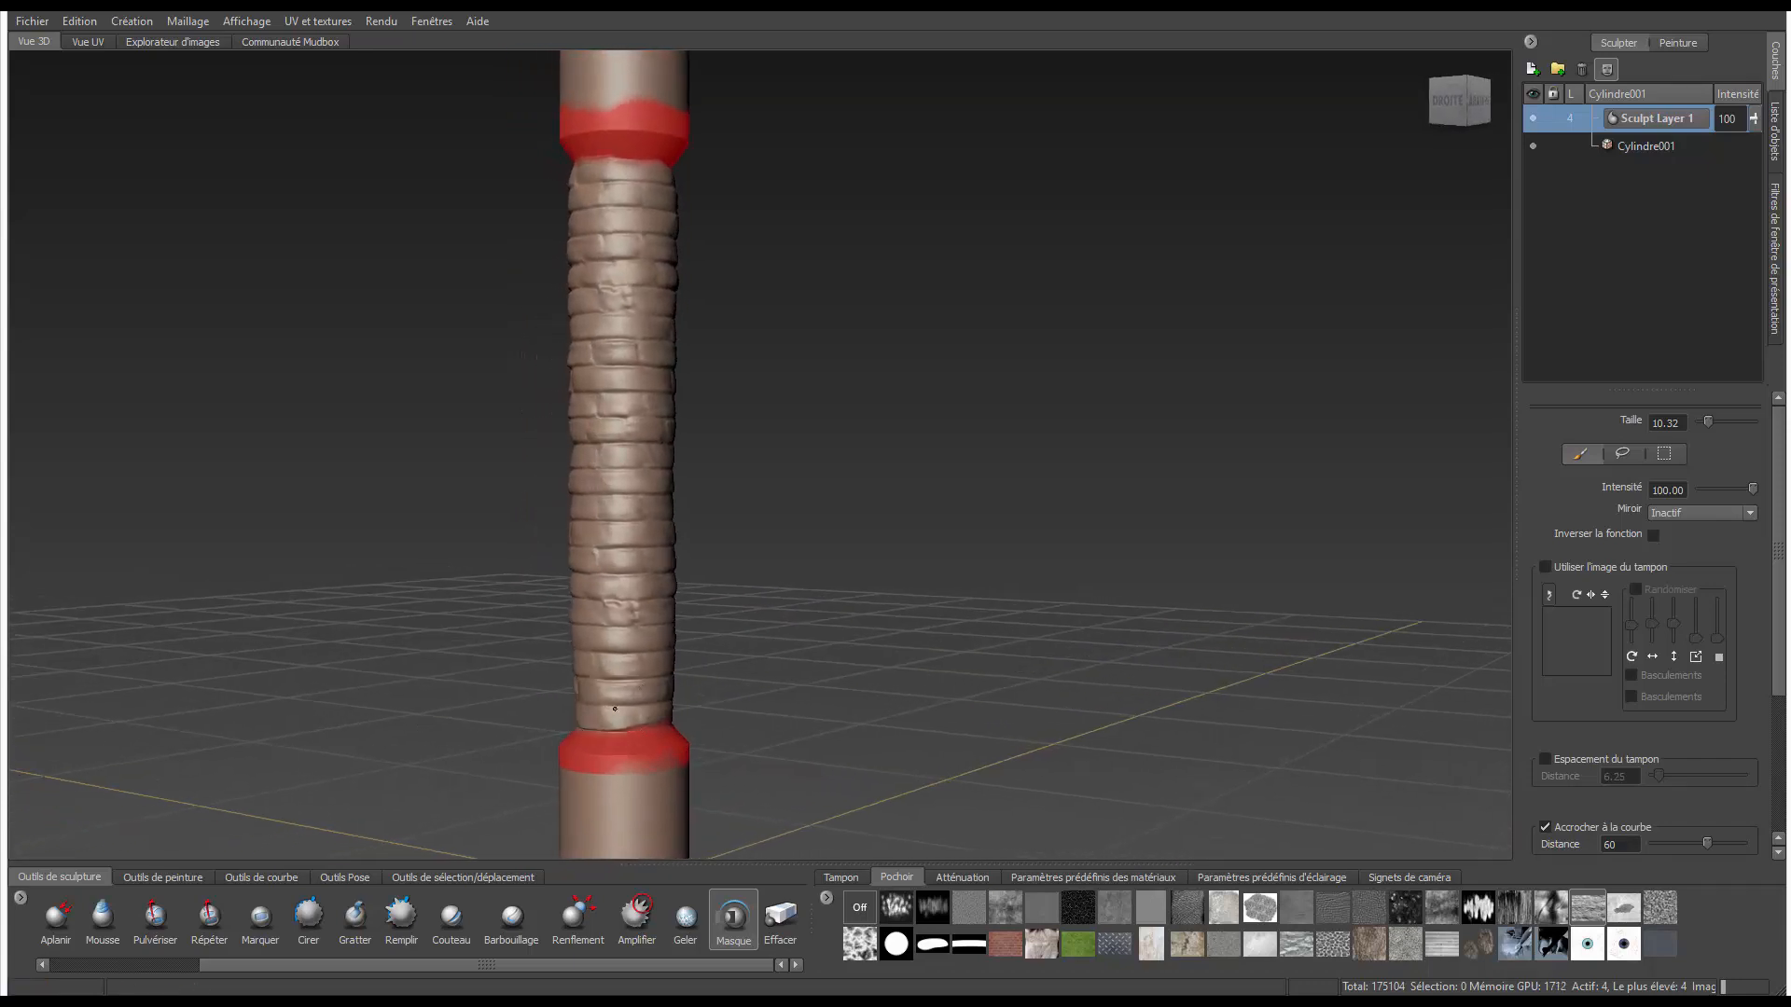
left_click_drag(683, 700, 742, 704, "alt")
scroll(627, 455, "down", 3)
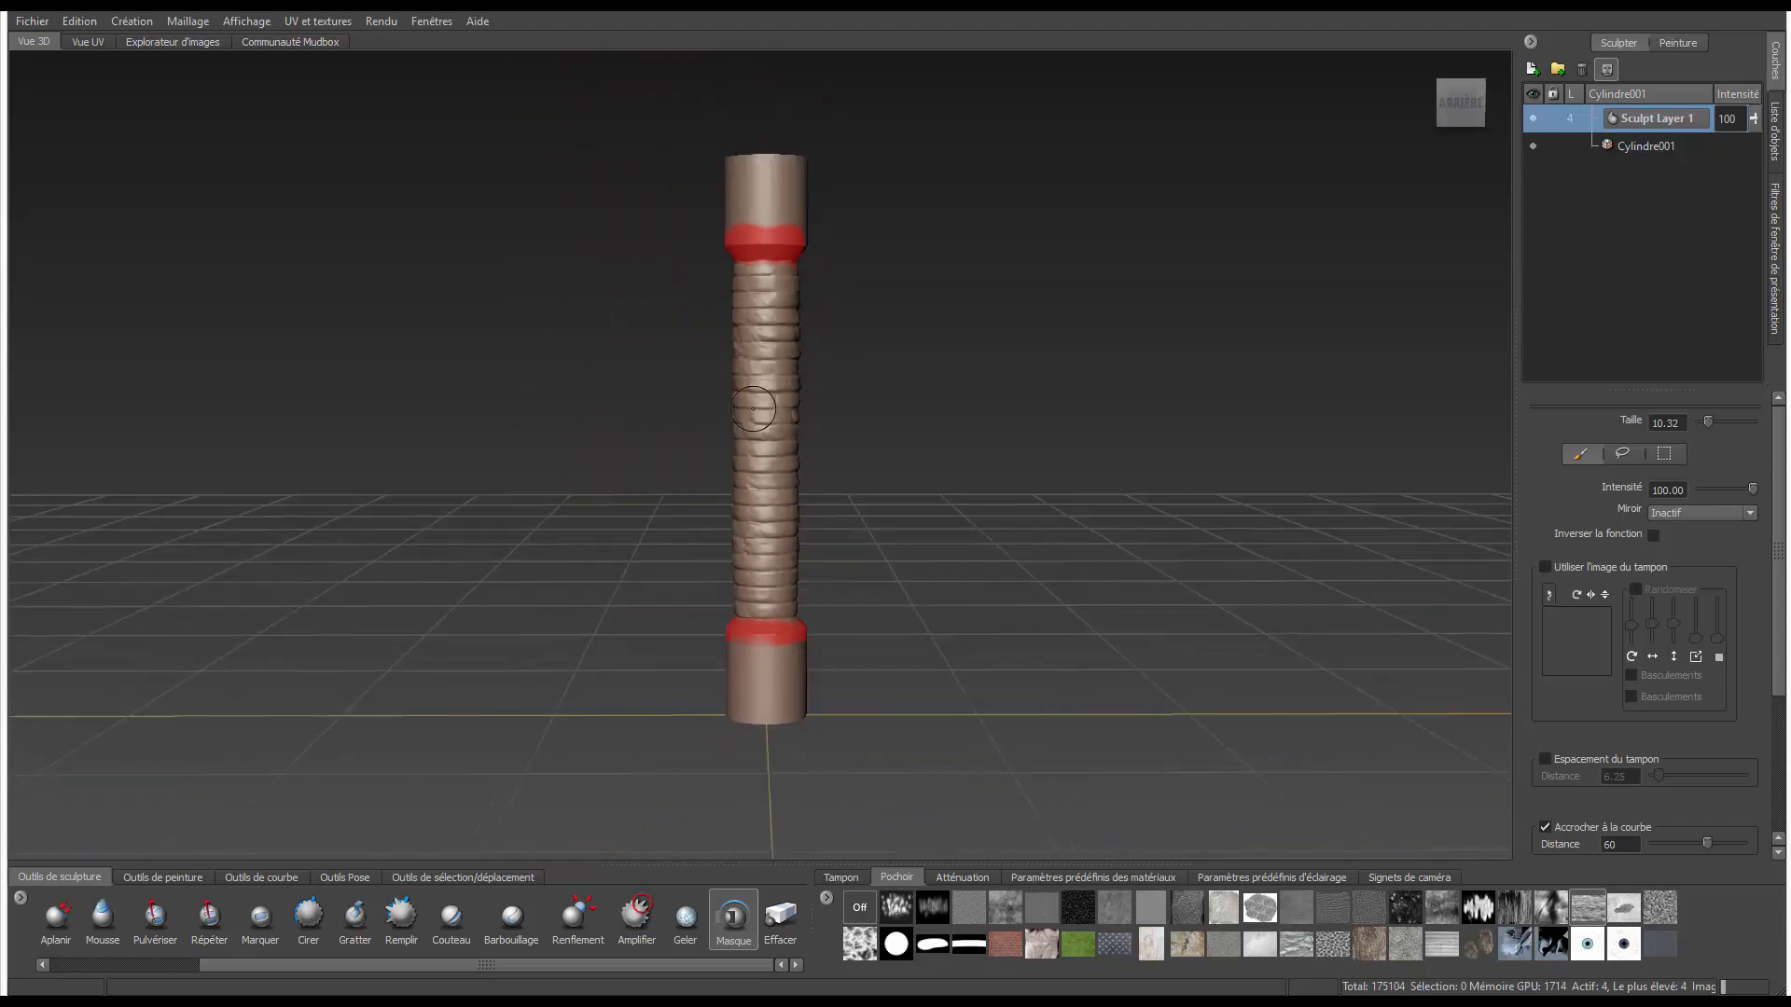
left_click_drag(627, 455, 1236, 474, "alt")
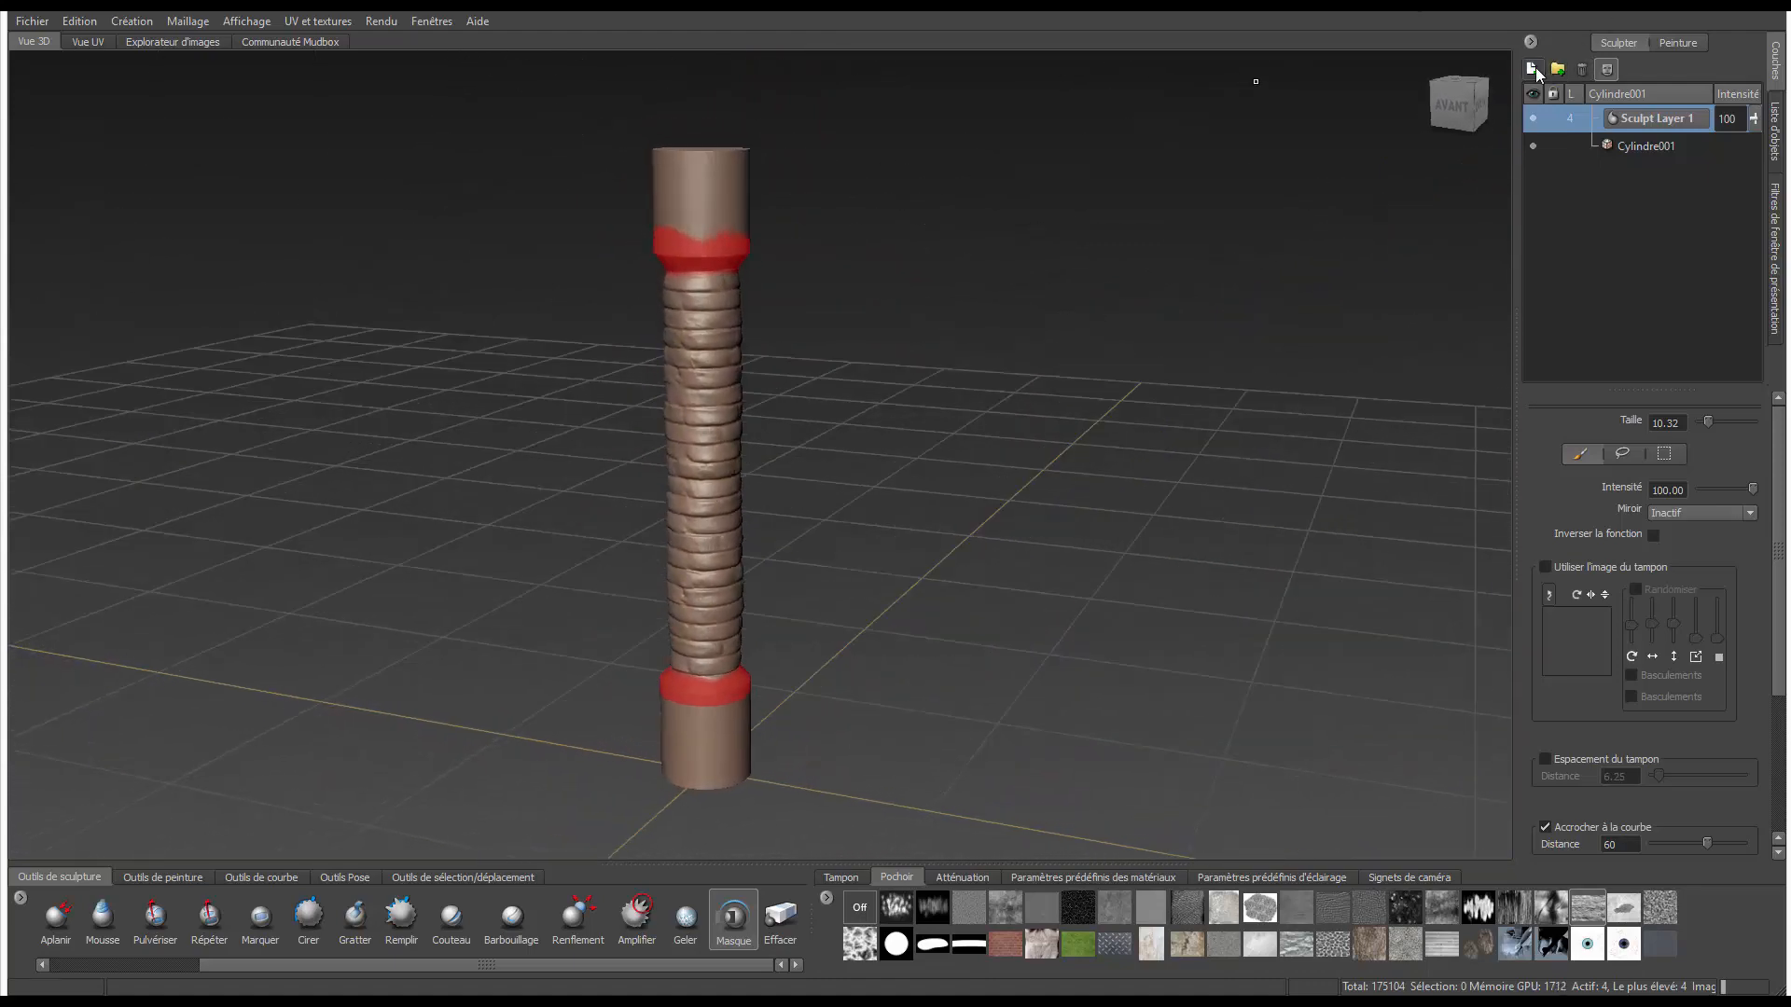
- Add a second sculpt layer and subdivide the column mesh to level 5
left_click(1532, 70)
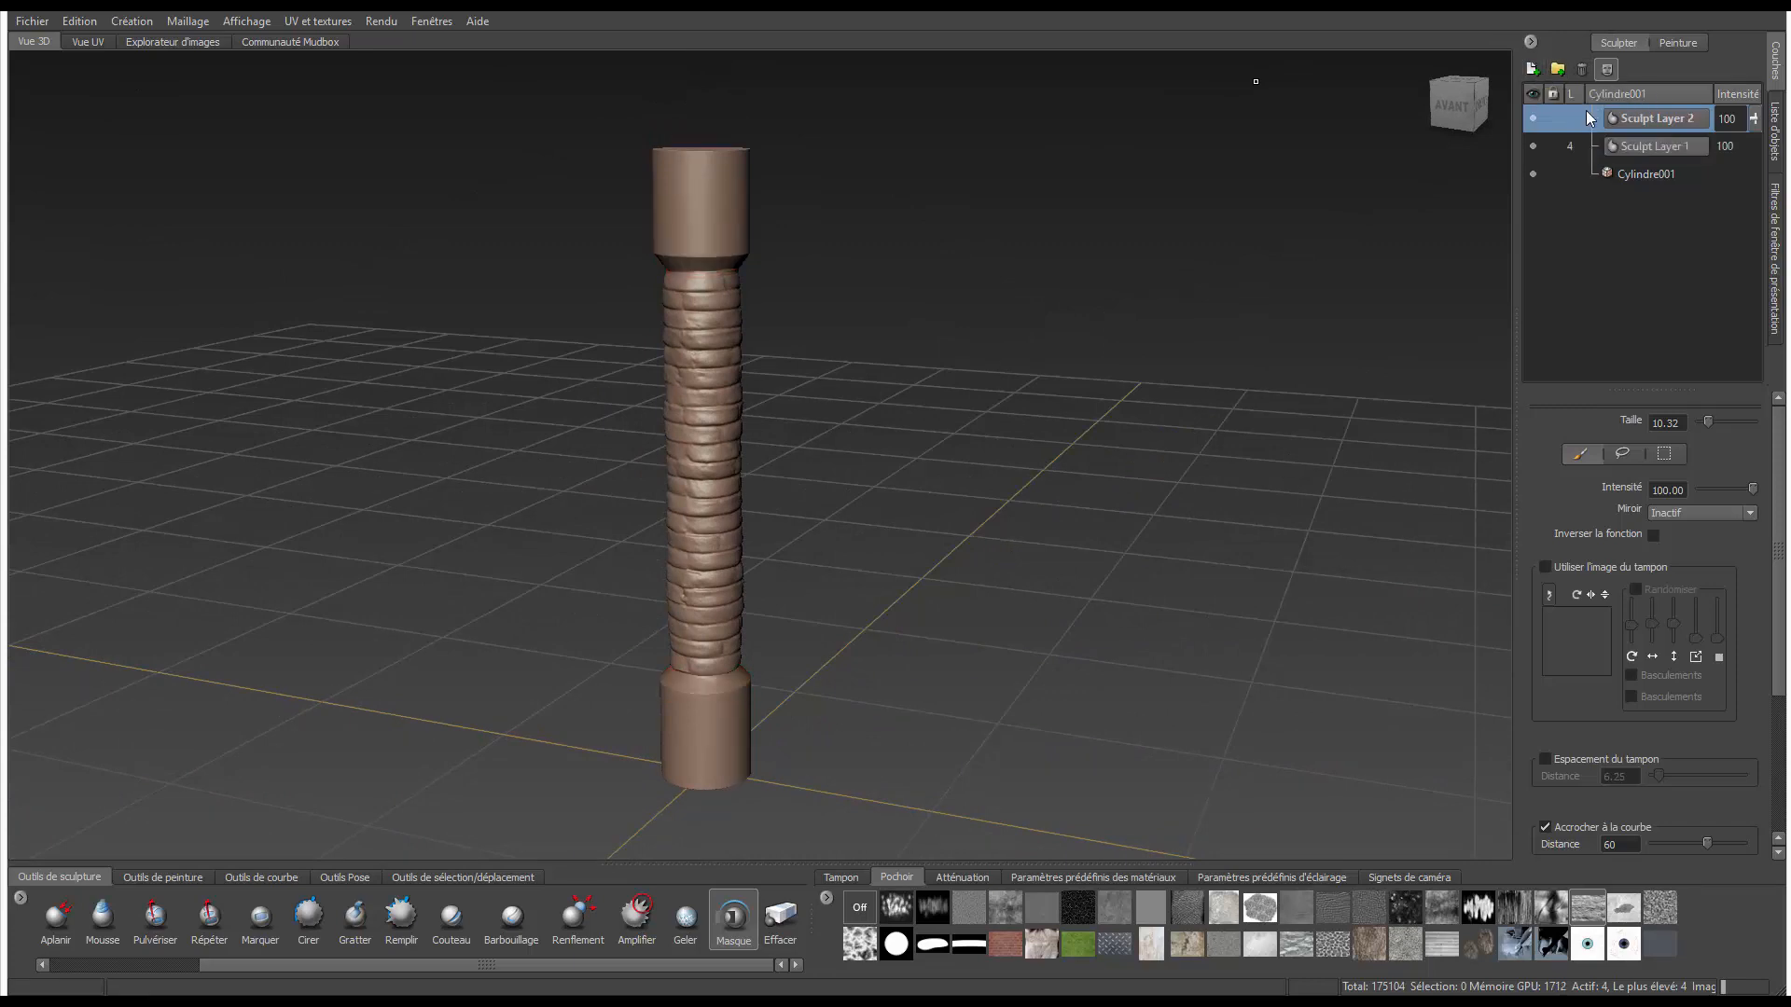
key("shift+d")
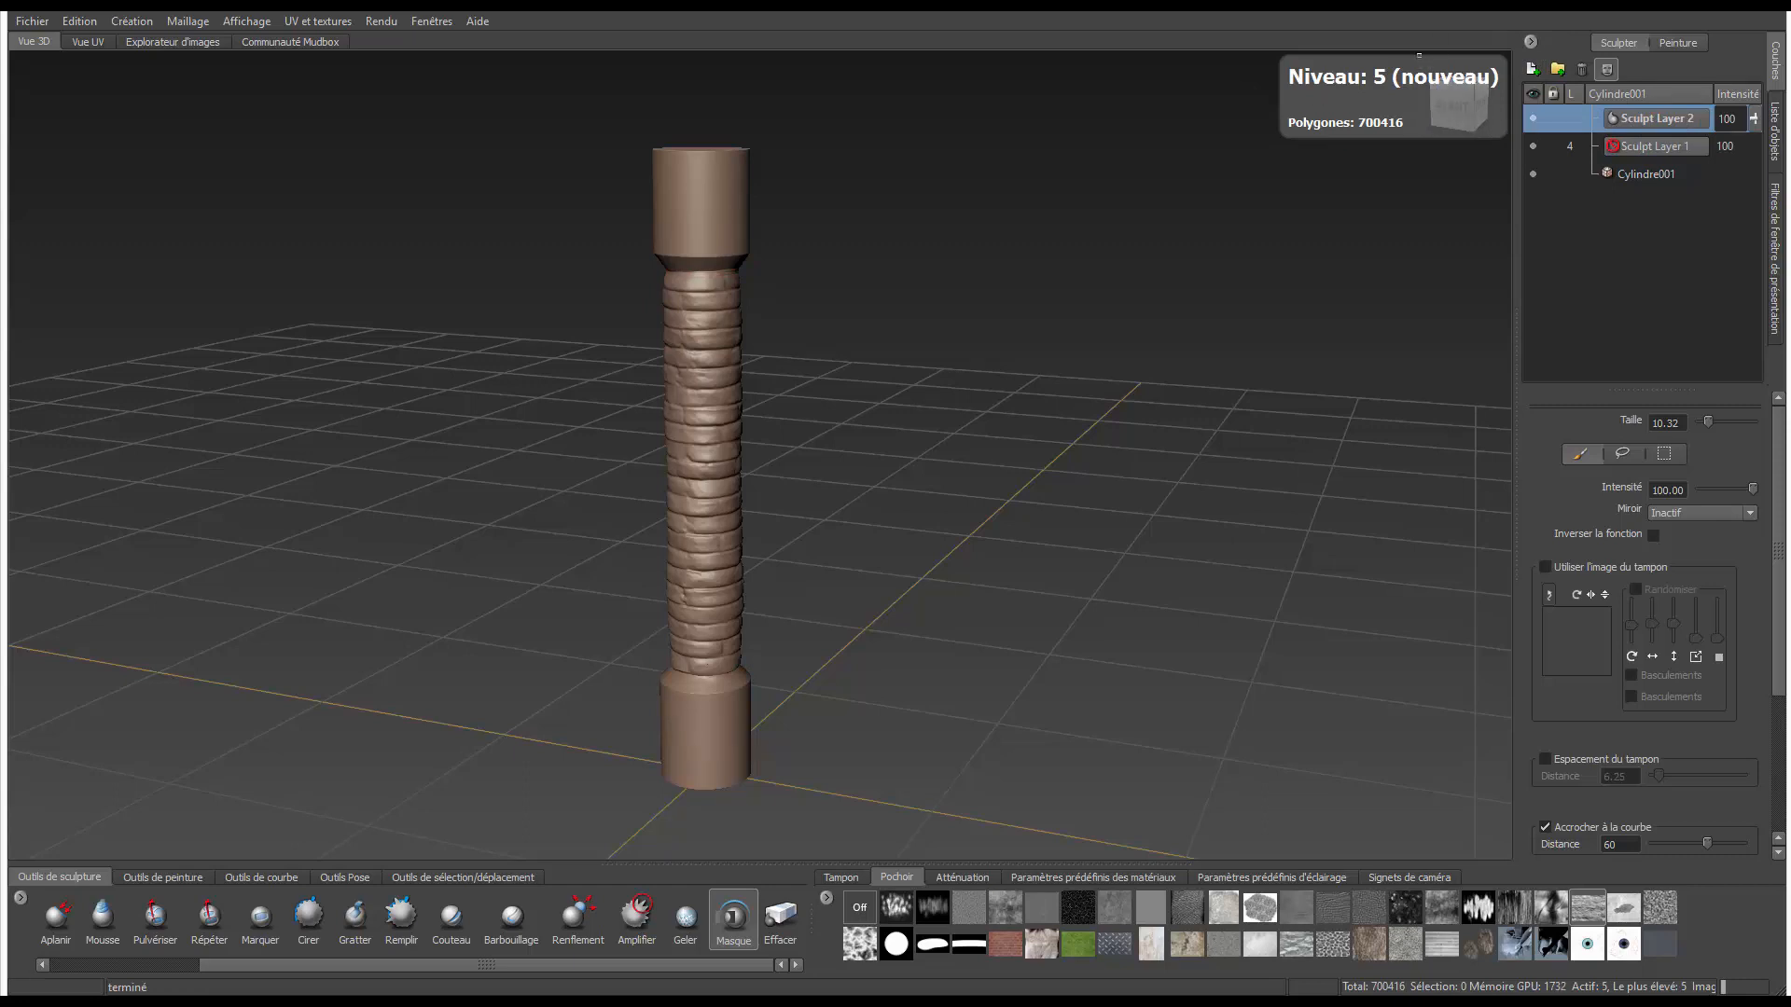
- Carve thin wavy cracks down the front of the column's upper block and shaft with the Couteau brush at size 0.93, then soften them
left_click(452, 919)
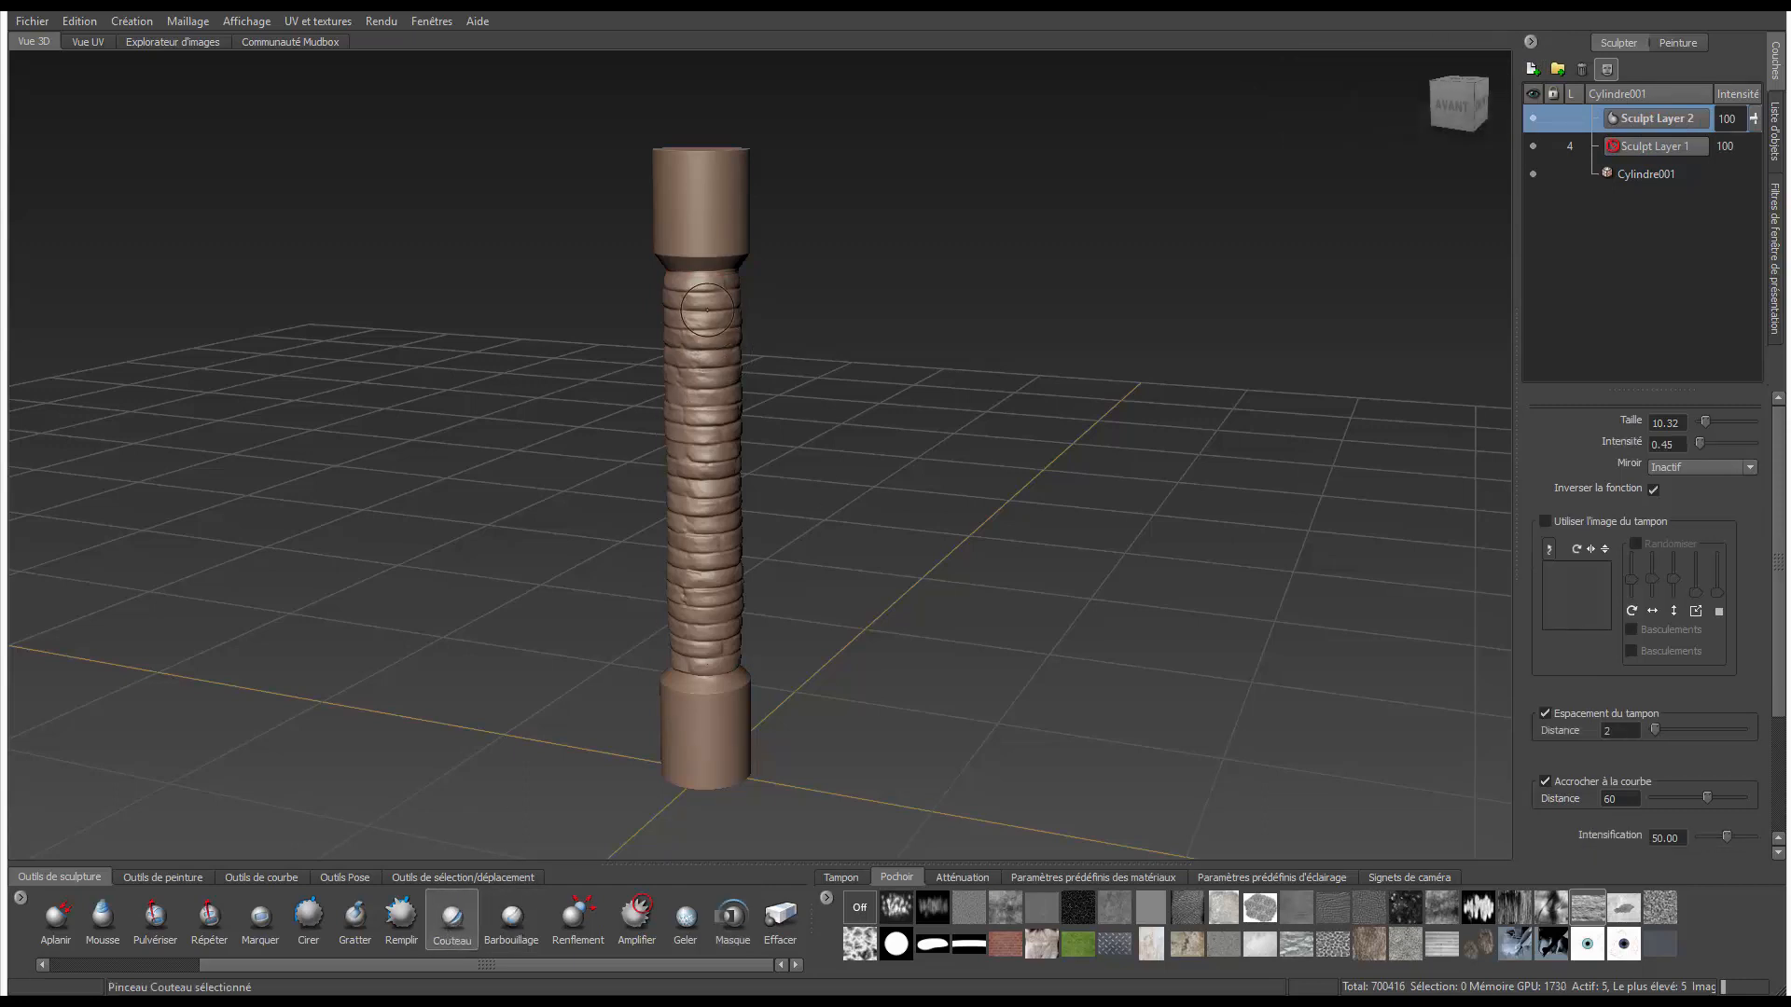
mouse_move(707, 309)
left_mouse_down()
mouse_move(679, 310)
mouse_move(717, 310)
left_mouse_up()
mouse_move(711, 170)
left_mouse_down()
mouse_move(720, 343)
mouse_move(681, 307)
left_mouse_up()
key("ctrl+z")
key("b")
left_click_drag(710, 180, 713, 285)
left_click_drag(696, 196, 724, 244)
mouse_move(649, 191)
left_mouse_down("alt")
mouse_move(727, 176)
mouse_move(733, 153)
mouse_move(711, 263)
mouse_move(755, 584)
left_mouse_up("alt")
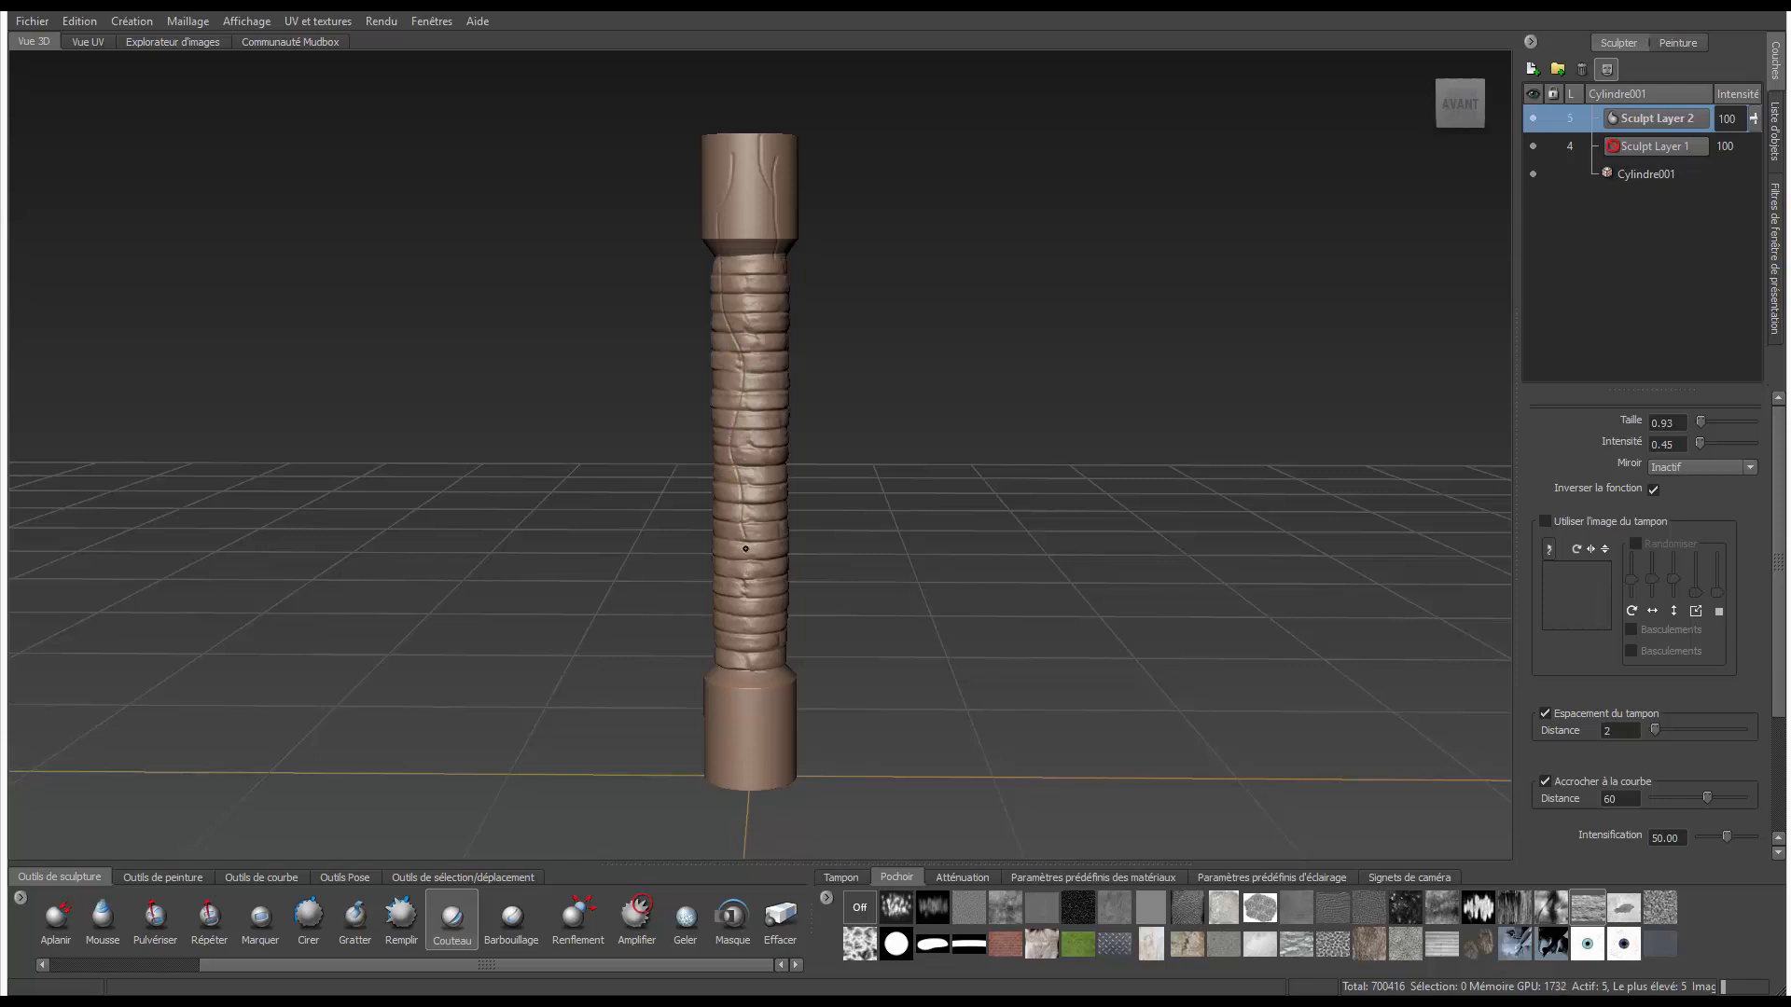
key("shift")
key("shift")
- Load the bw_dirtyStreaks stencil with tiling enabled and carve its vertical streaks into the column's front
left_click(931, 910)
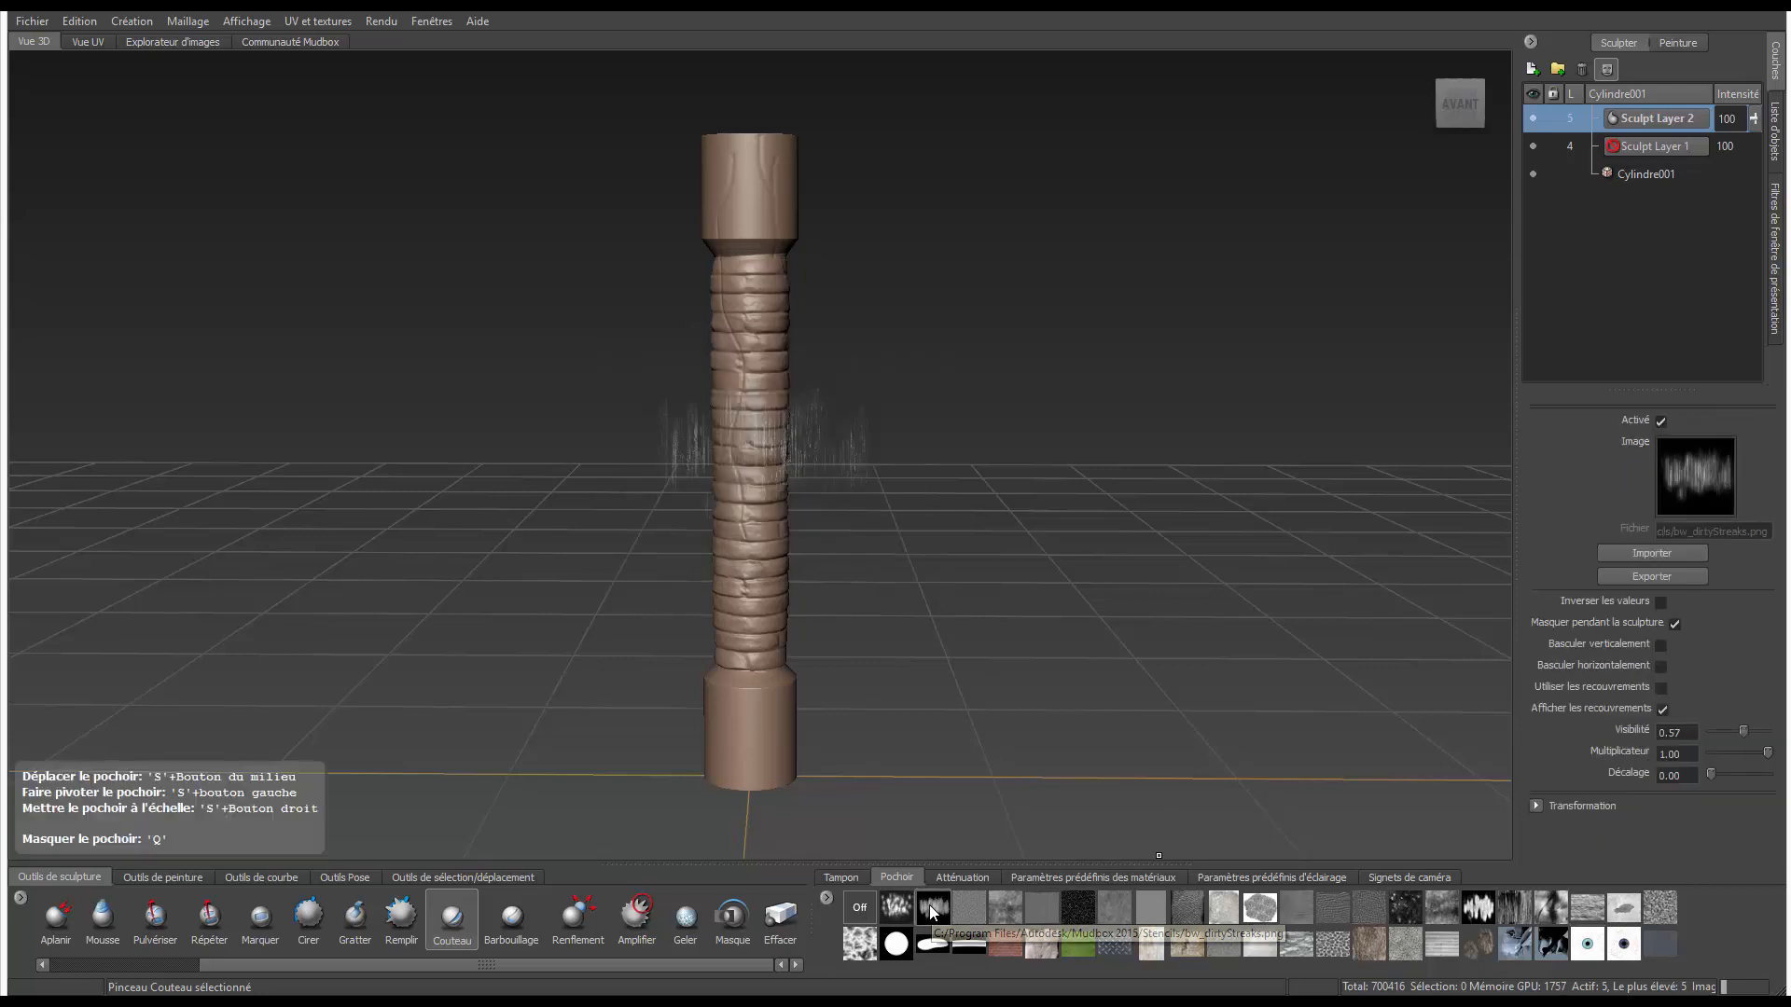
mouse_move(918, 643)
left_mouse_down("alt")
mouse_move(915, 543)
mouse_move(911, 562)
left_mouse_up("alt")
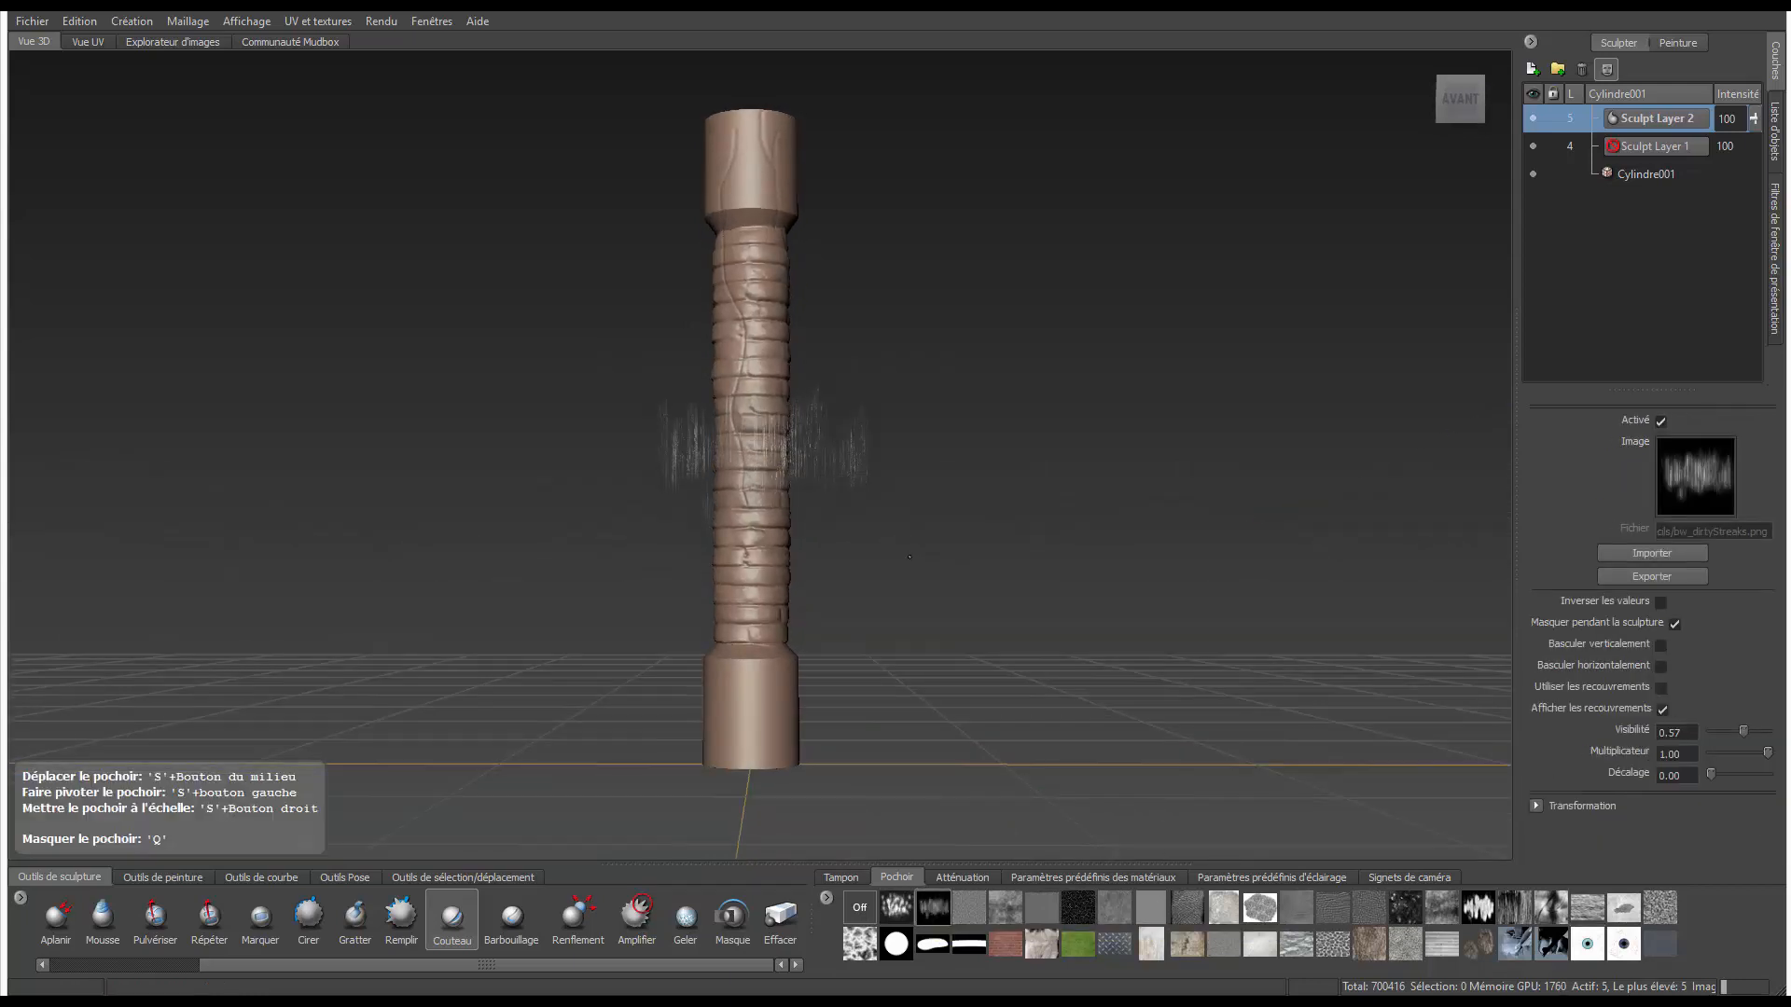
mouse_move(736, 425)
left_mouse_down()
mouse_move(742, 644)
mouse_move(716, 746)
left_mouse_up()
left_click(1661, 688)
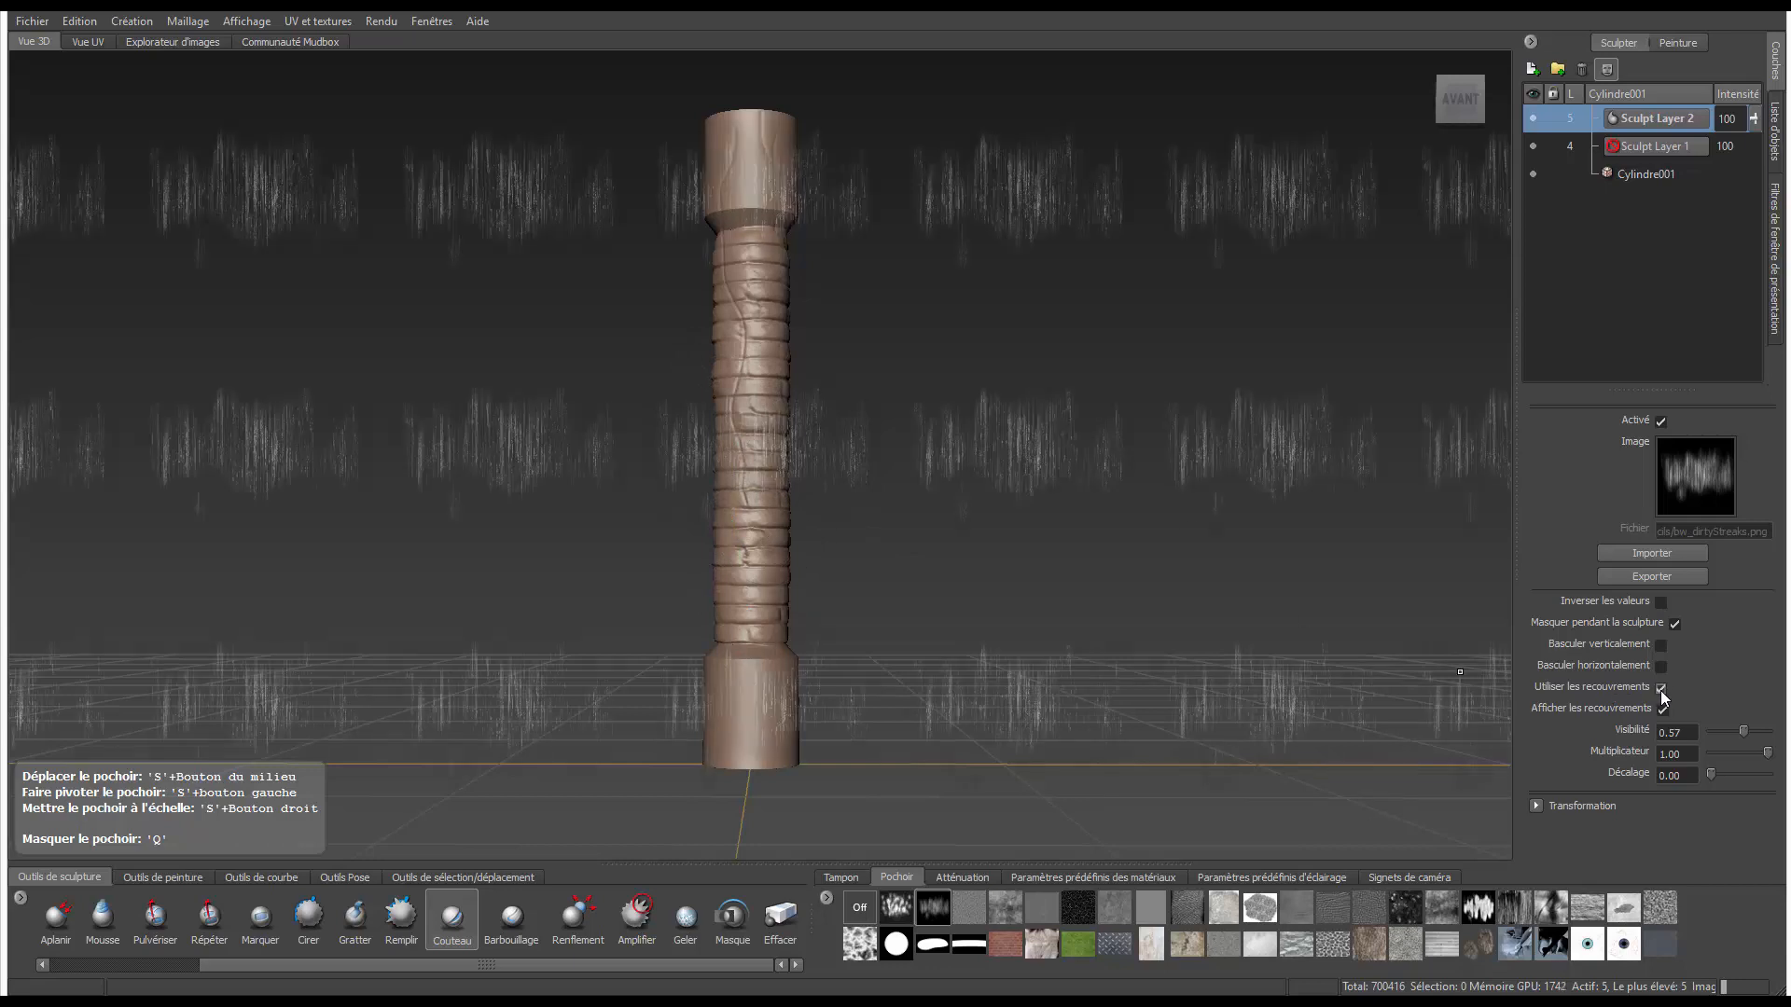
mouse_move(746, 149)
left_mouse_down()
mouse_move(712, 607)
mouse_move(752, 821)
mouse_move(813, 714)
mouse_move(771, 51)
left_mouse_up()
- Turn off the Trait fixe option of the Couteau brush and inspect the carved streaks without the stencil overlay
left_click(452, 917)
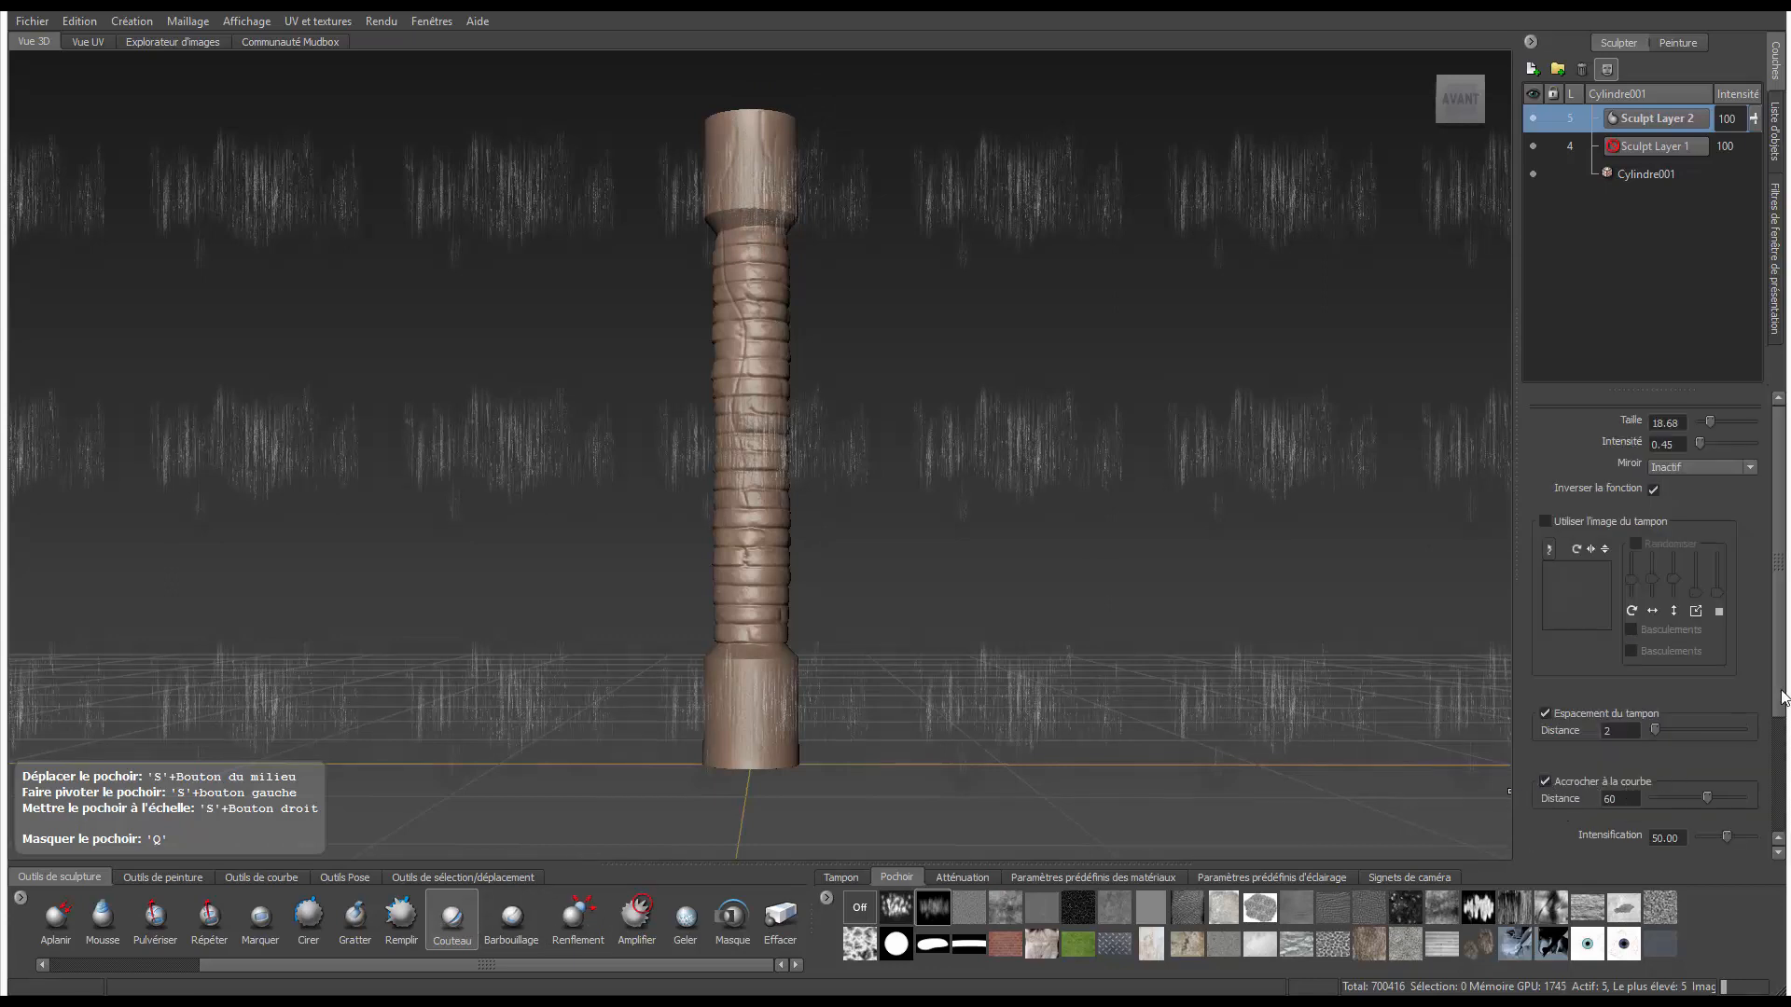
scroll(1779, 709, "down", 3)
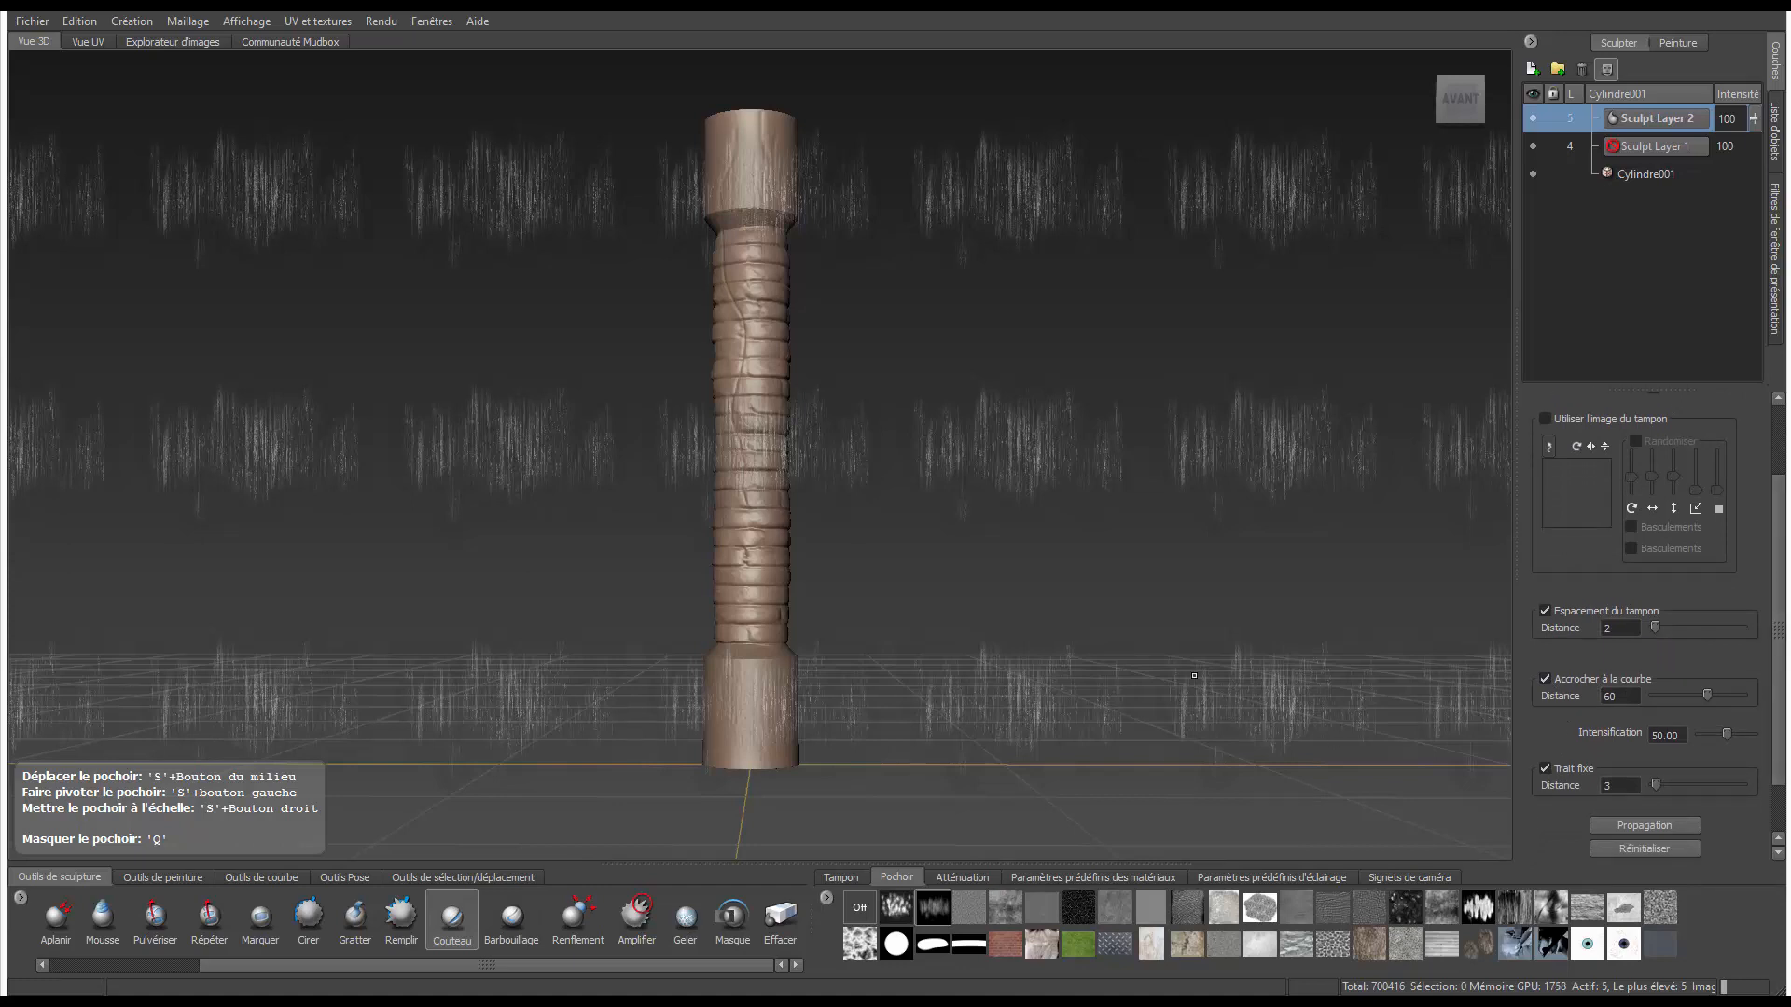
left_click(1545, 769)
key("q")
key("q")
- Carve the streak texture around the left and back sides of the column, then show the stencil overlay again
mouse_move(872, 344)
left_mouse_down("alt")
mouse_move(995, 329)
mouse_move(737, 153)
left_mouse_up("alt")
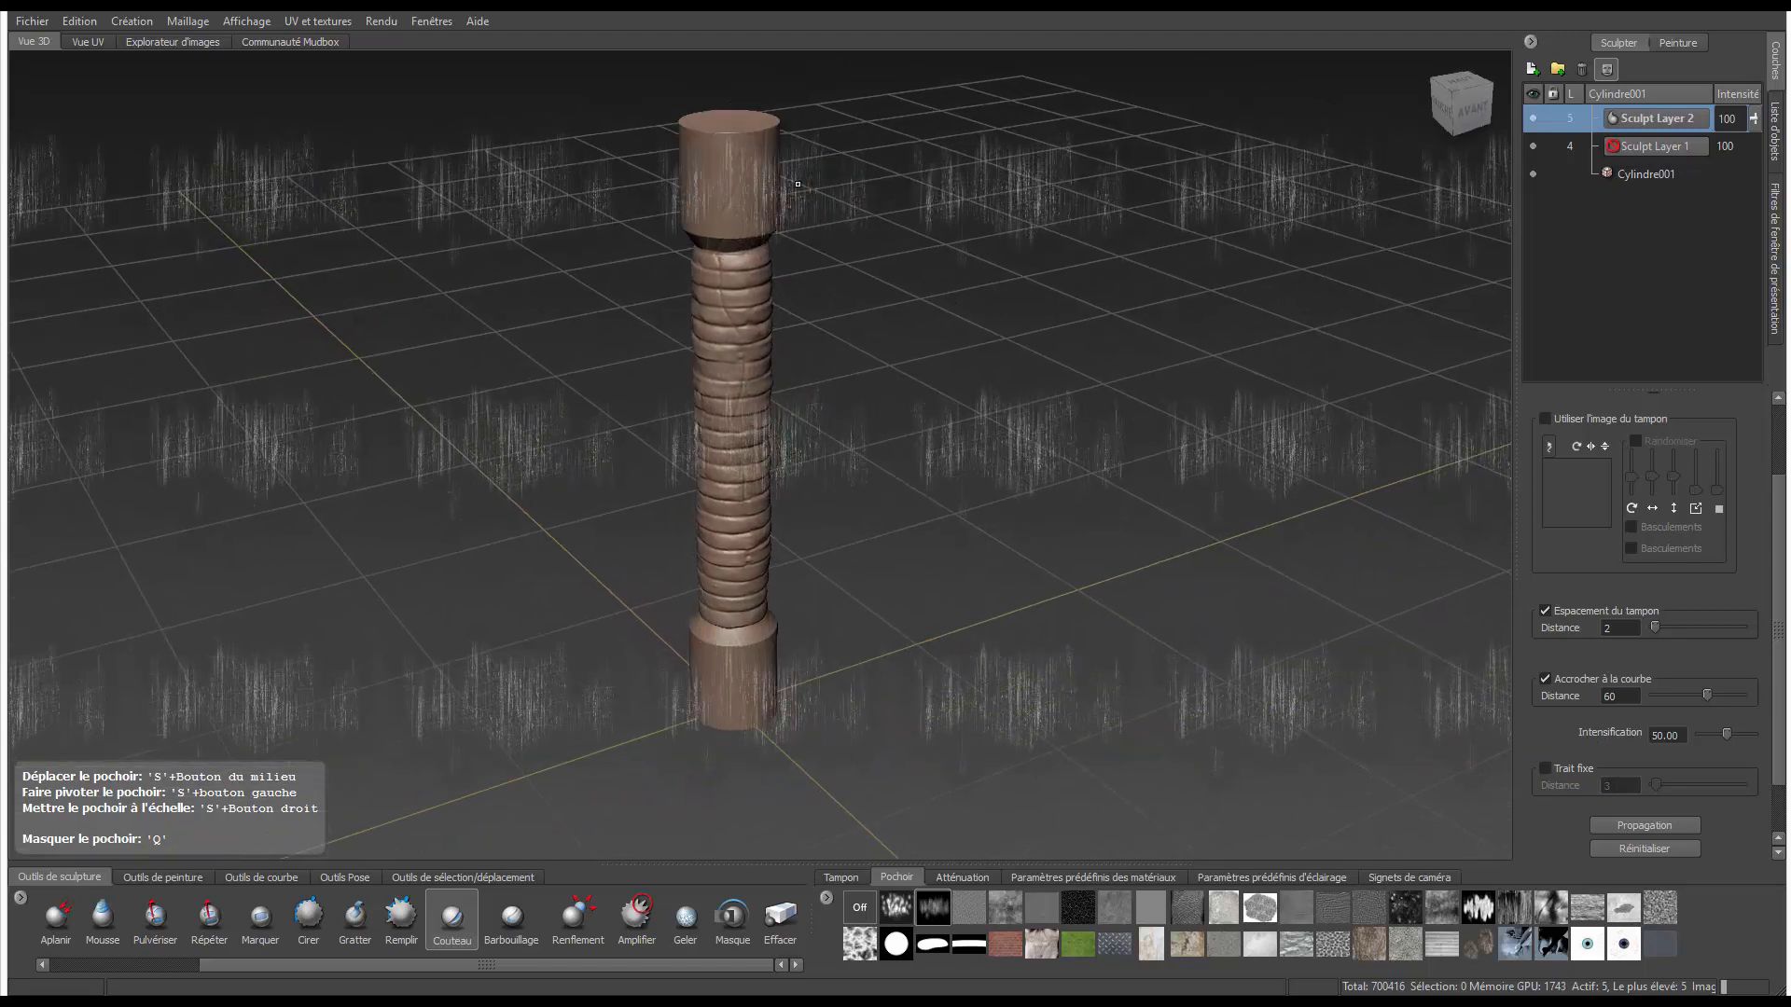
key("q")
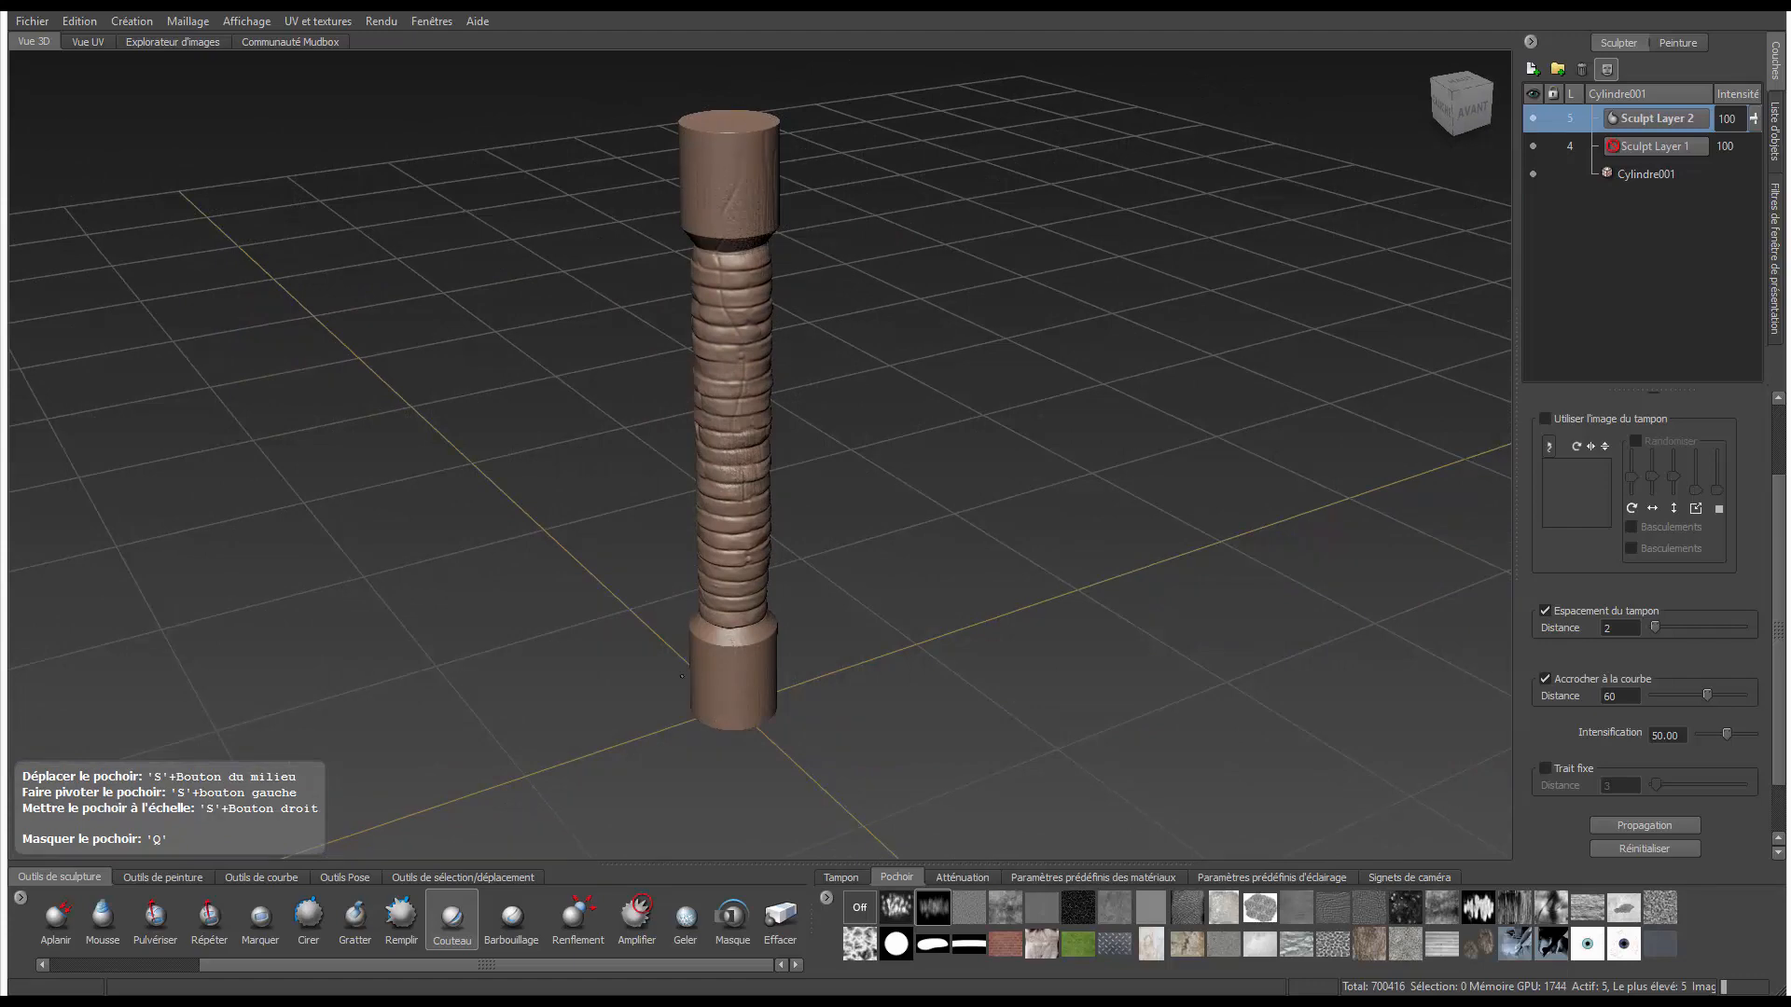
left_click_drag(682, 675, 784, 140, "alt")
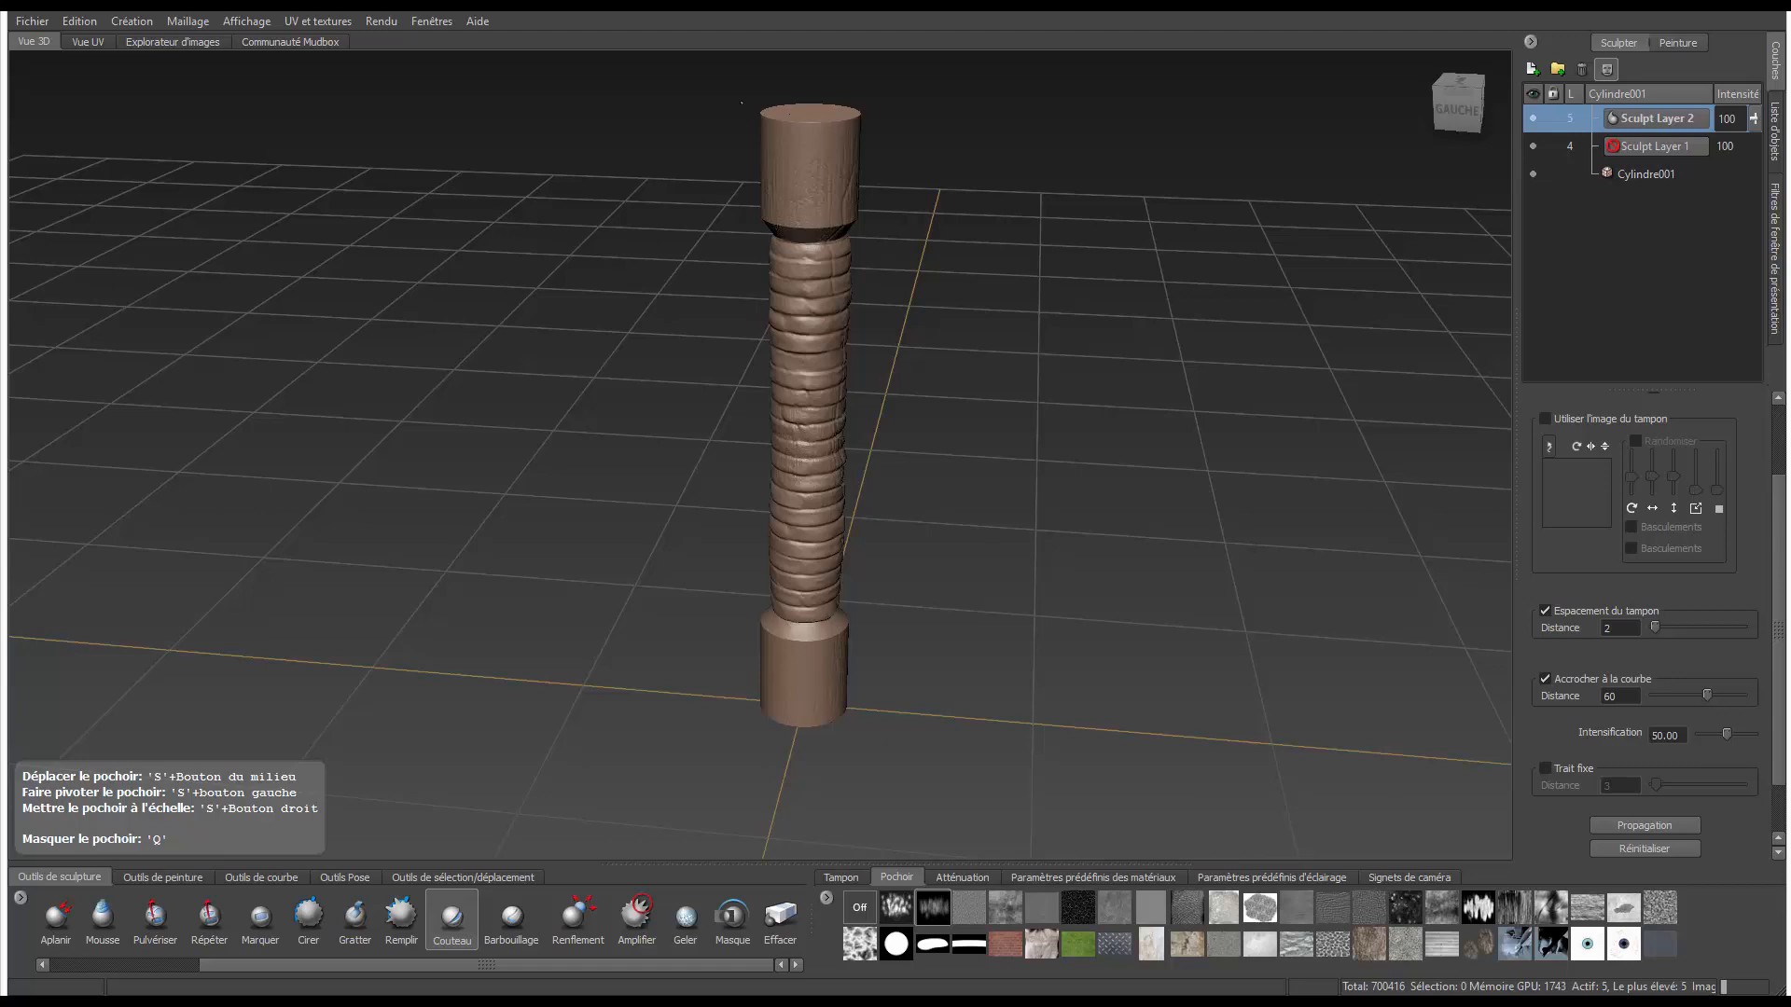
left_click_drag(790, 621, 957, 76, "alt")
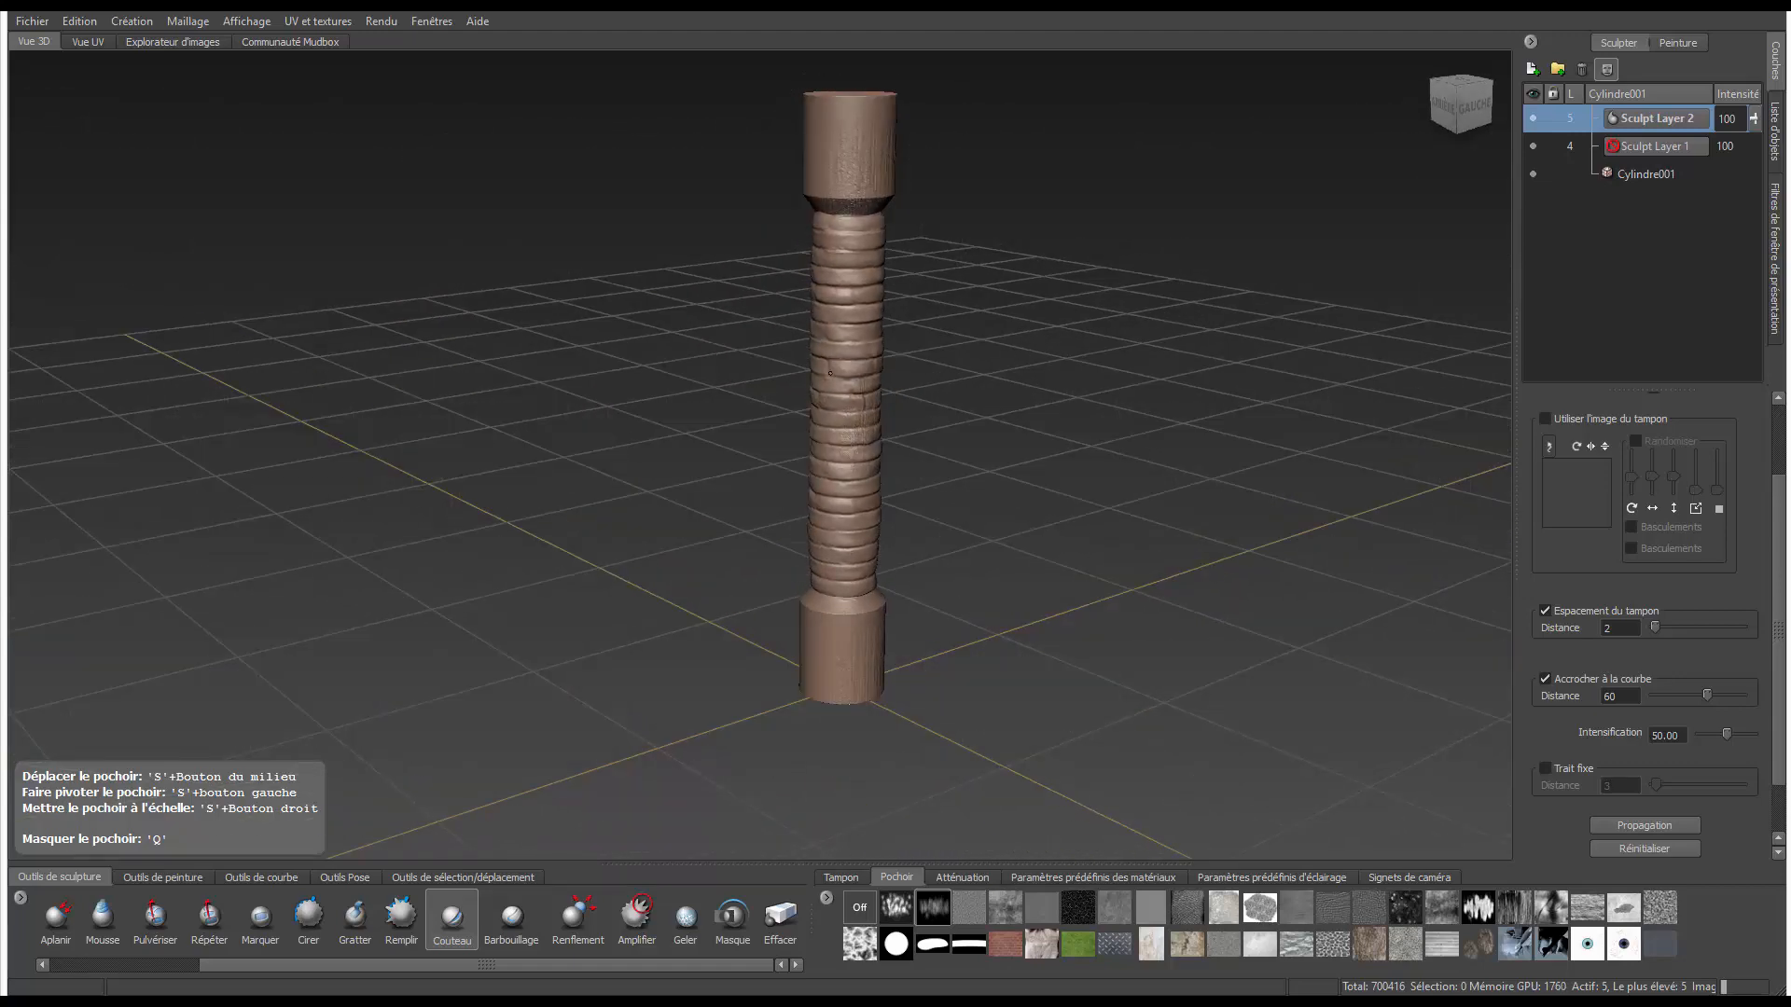
left_click_drag(762, 764, 867, 140, "alt")
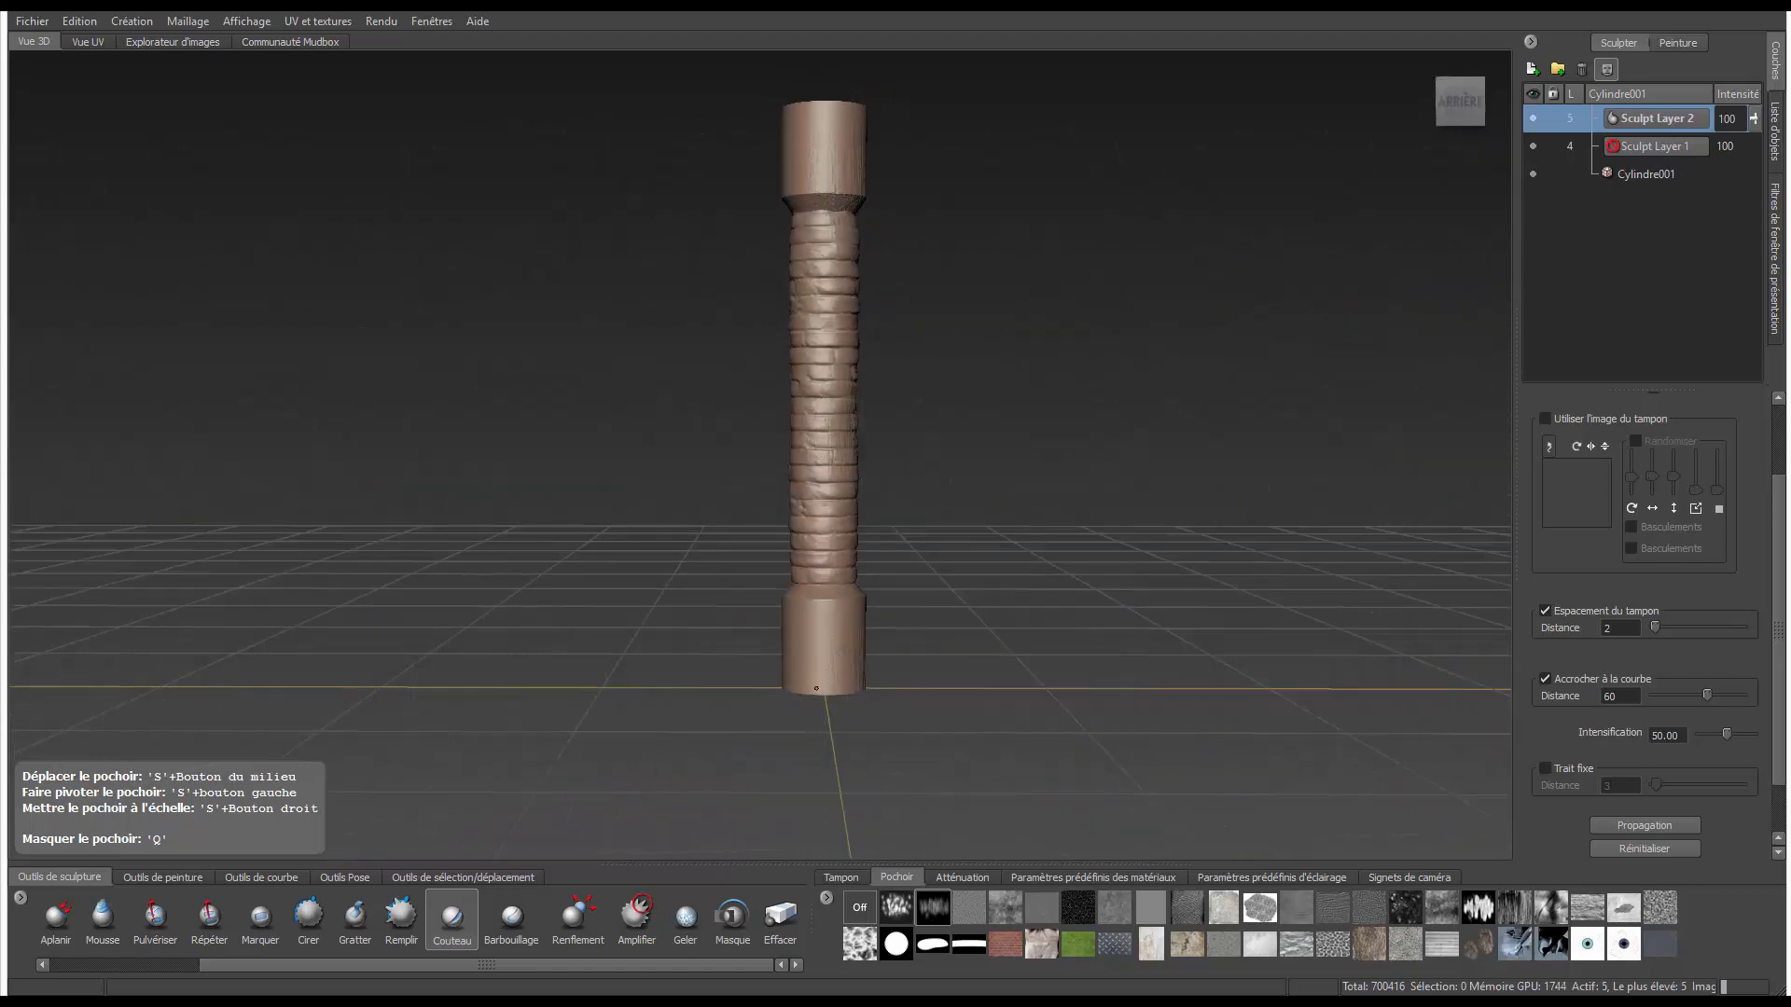
left_click_drag(804, 411, 894, 435, "alt")
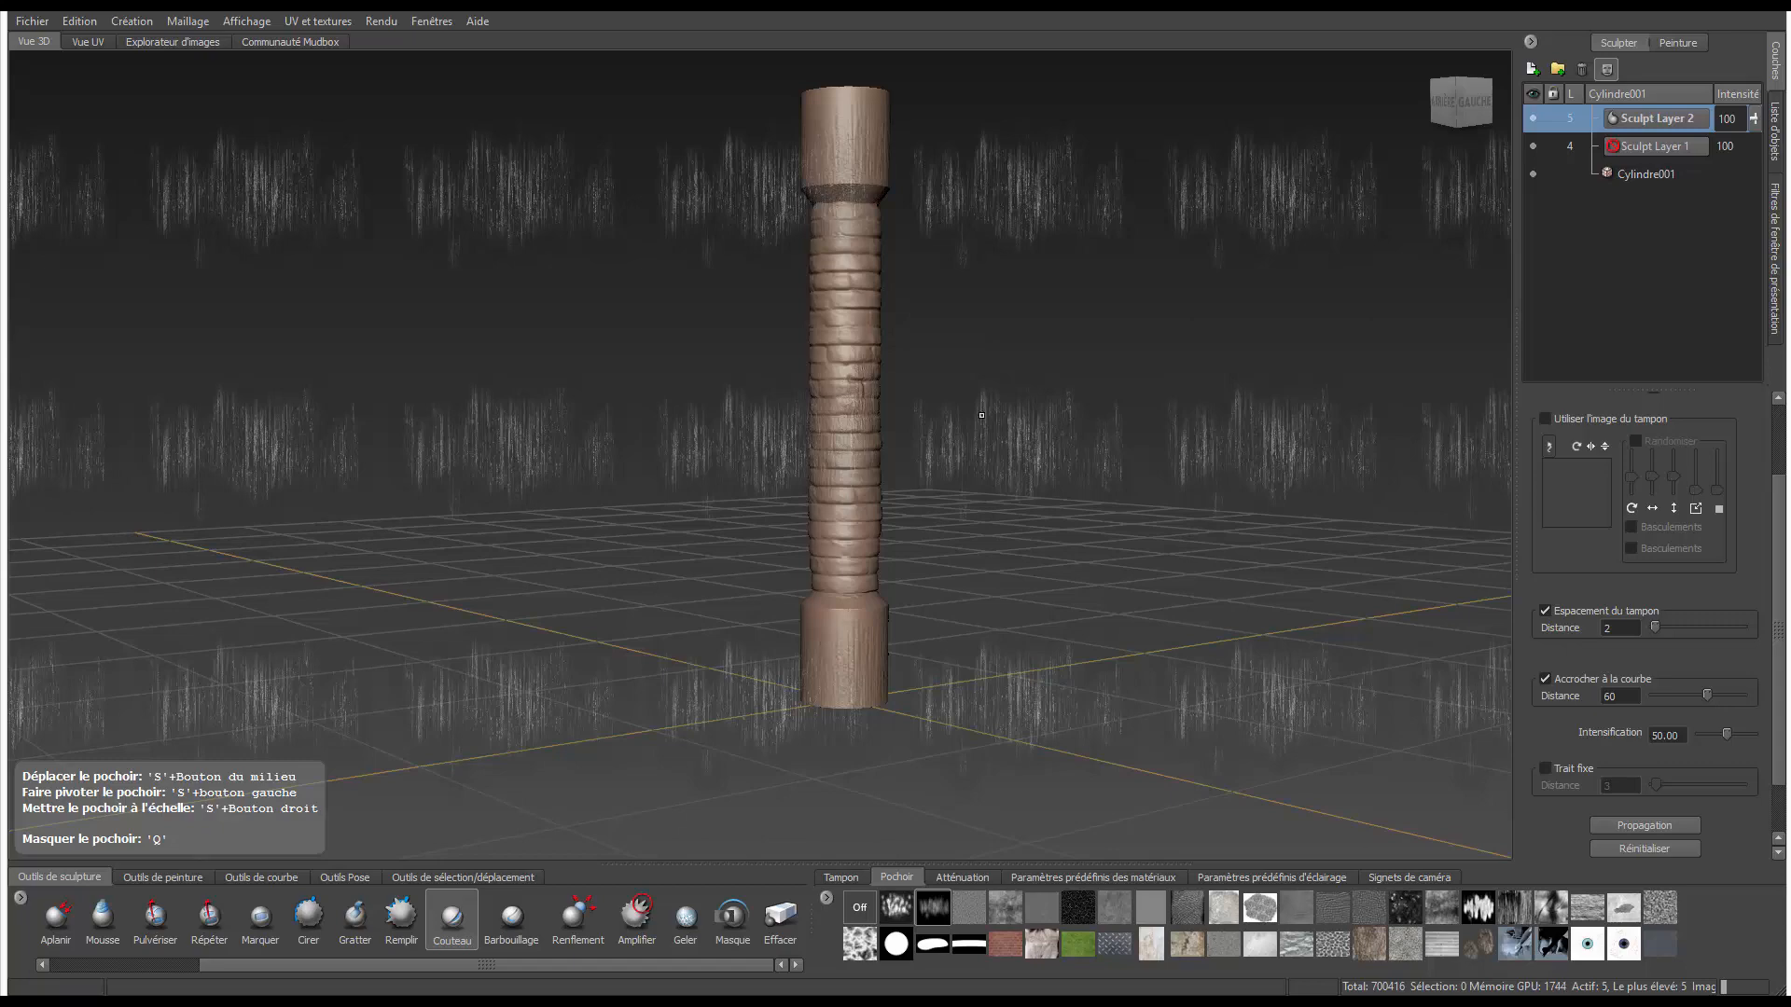
mouse_move(981, 415)
left_mouse_down("alt")
mouse_move(644, 436)
mouse_move(746, 397)
left_mouse_up("alt")
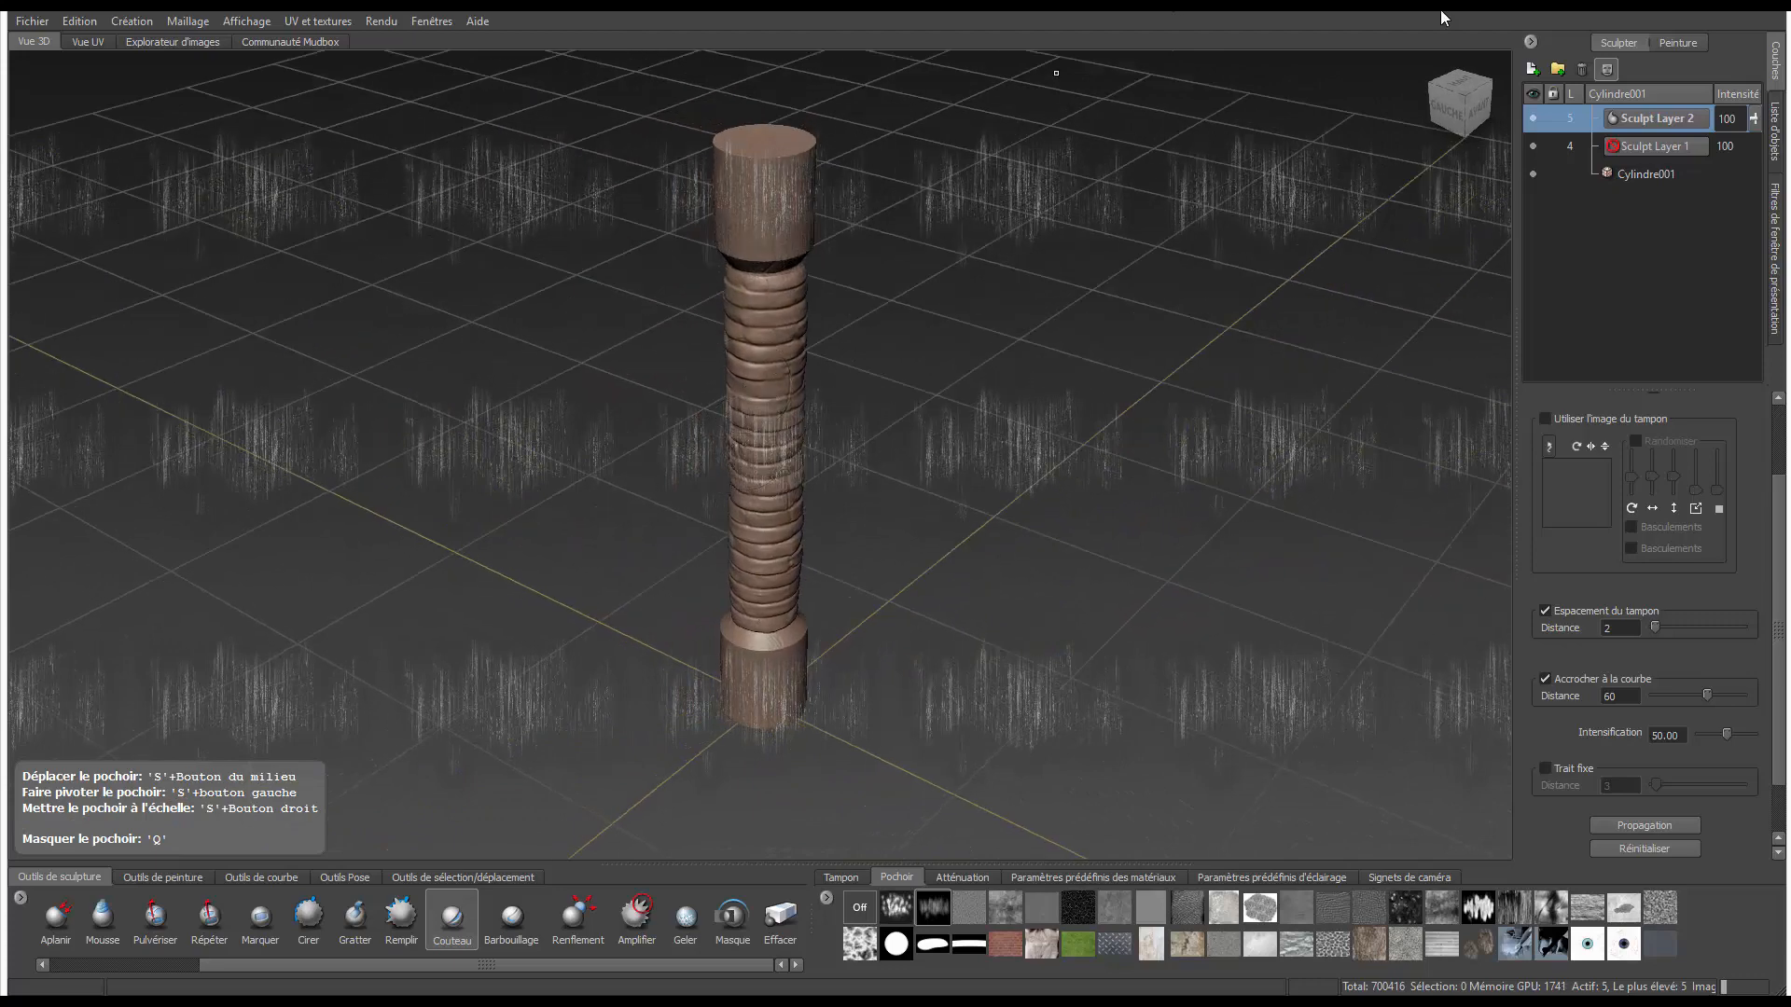
- Switch to the paint layers and replace the streaks stencil with the bitume image
left_click(1675, 44)
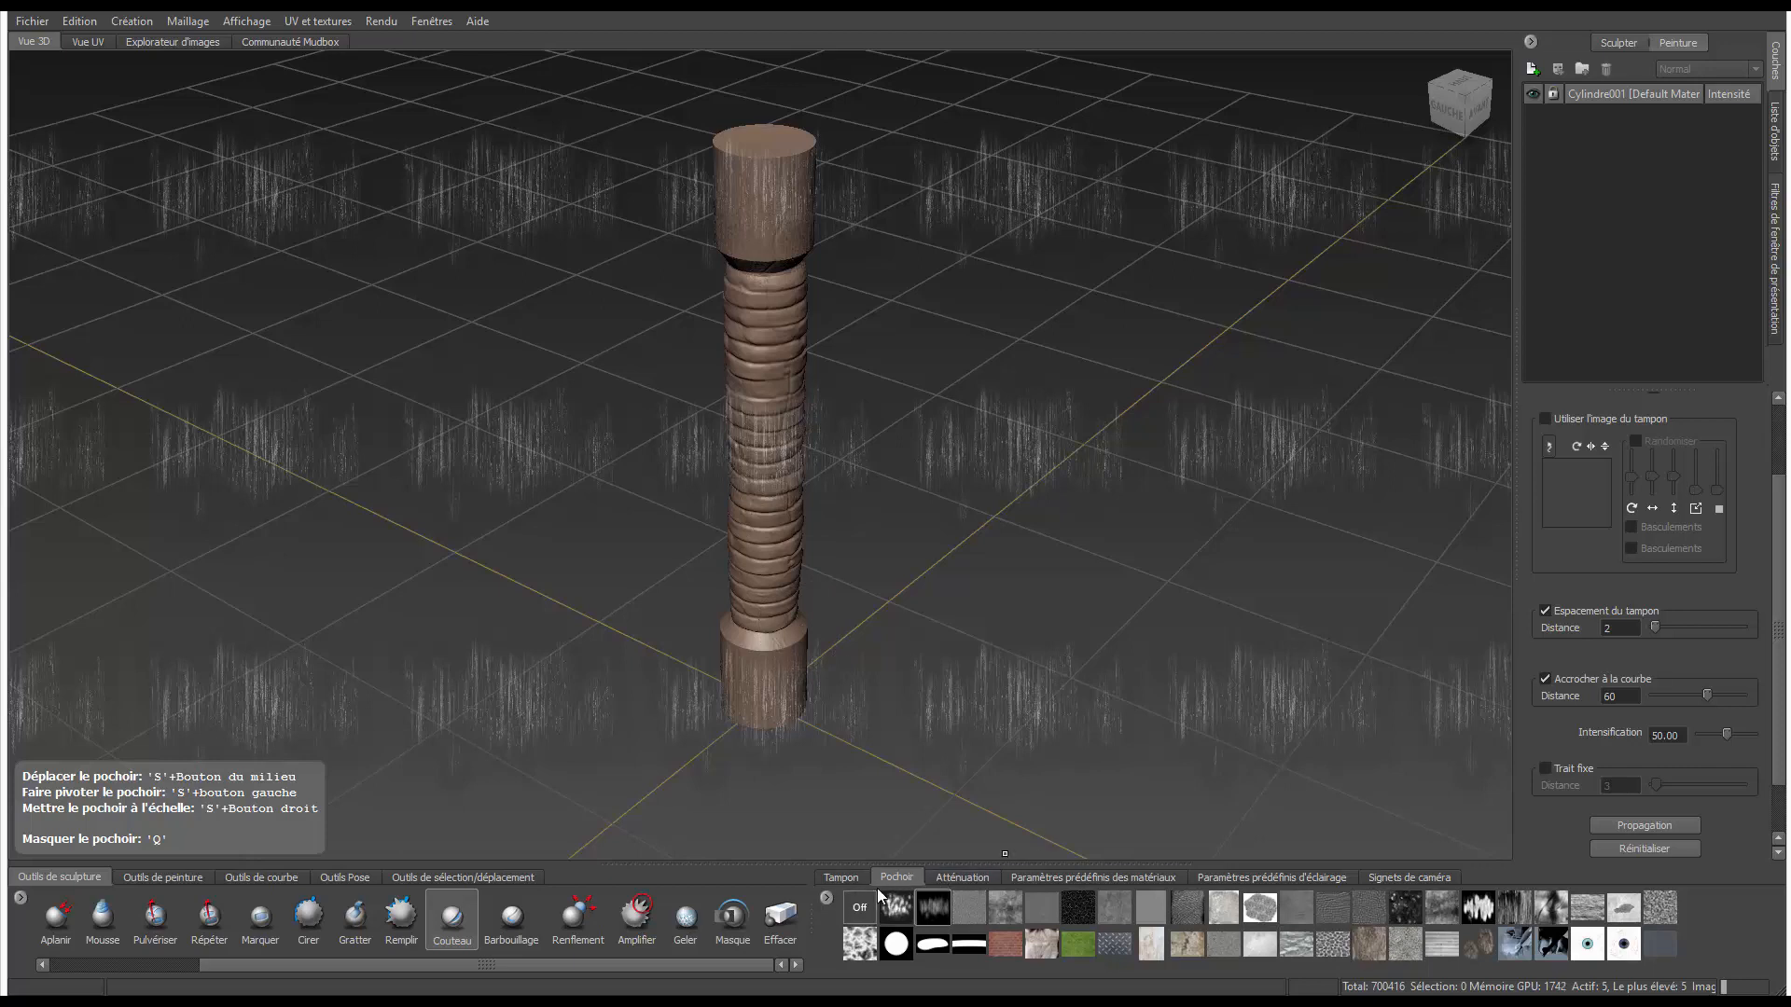
left_click(842, 878)
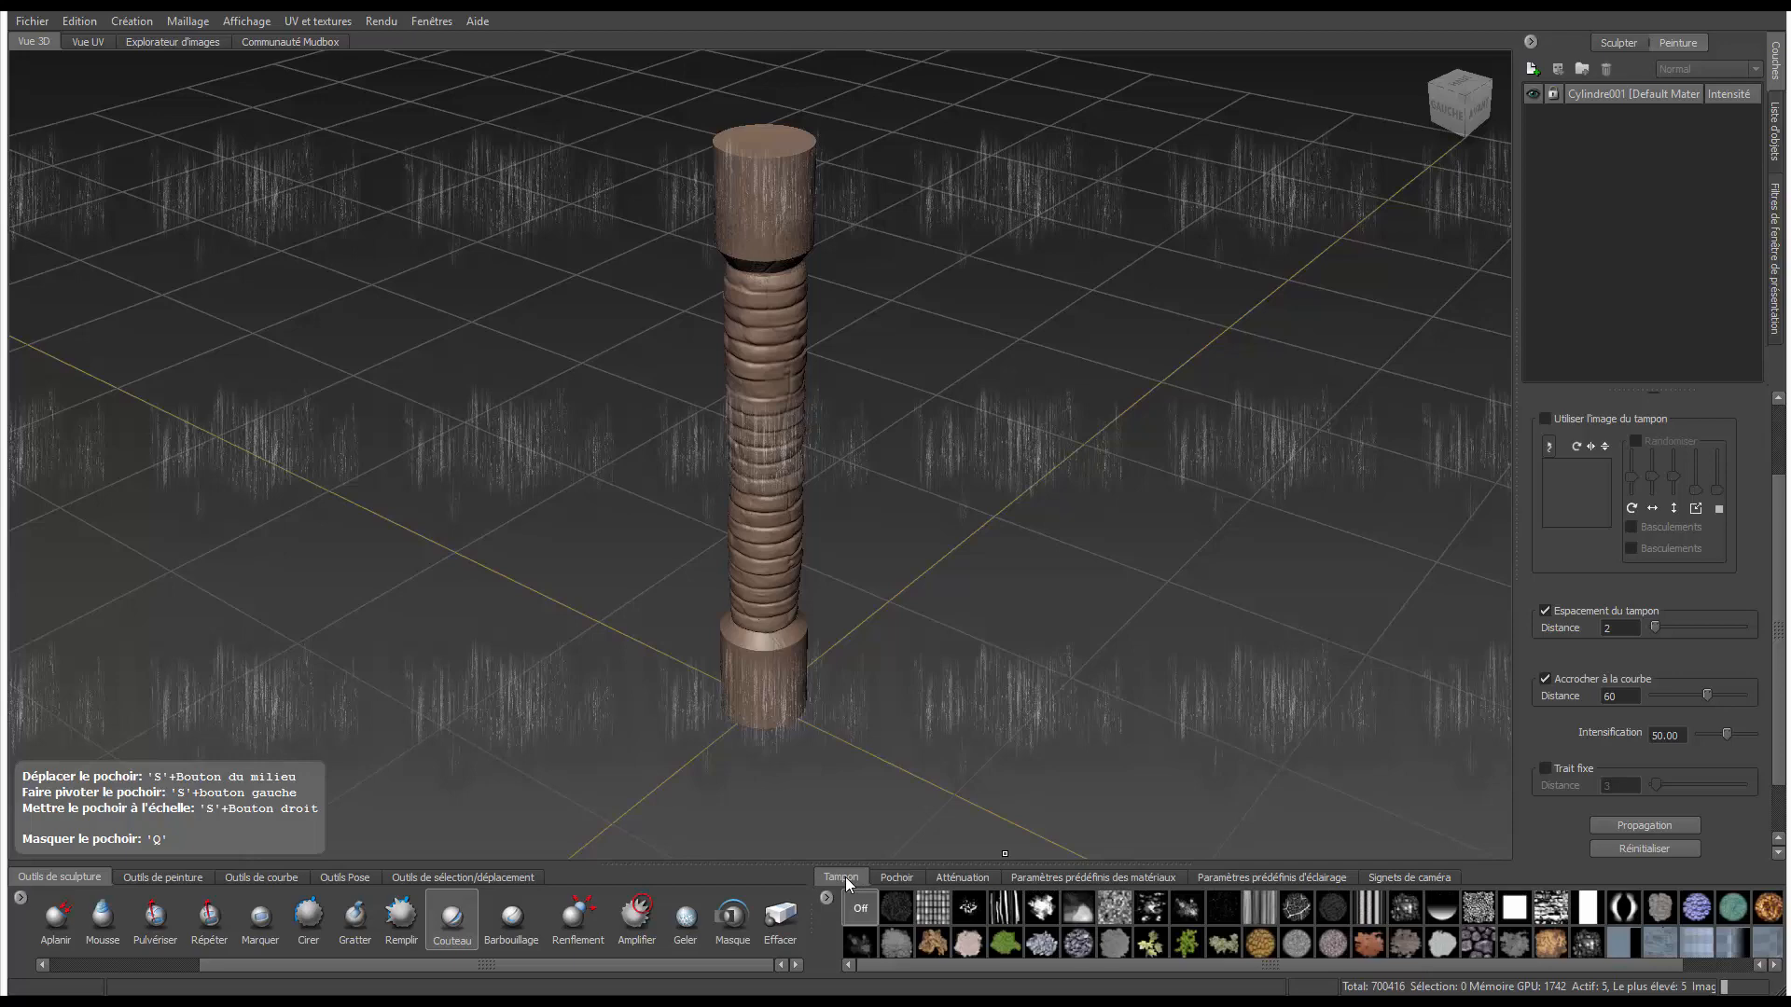
left_click(899, 882)
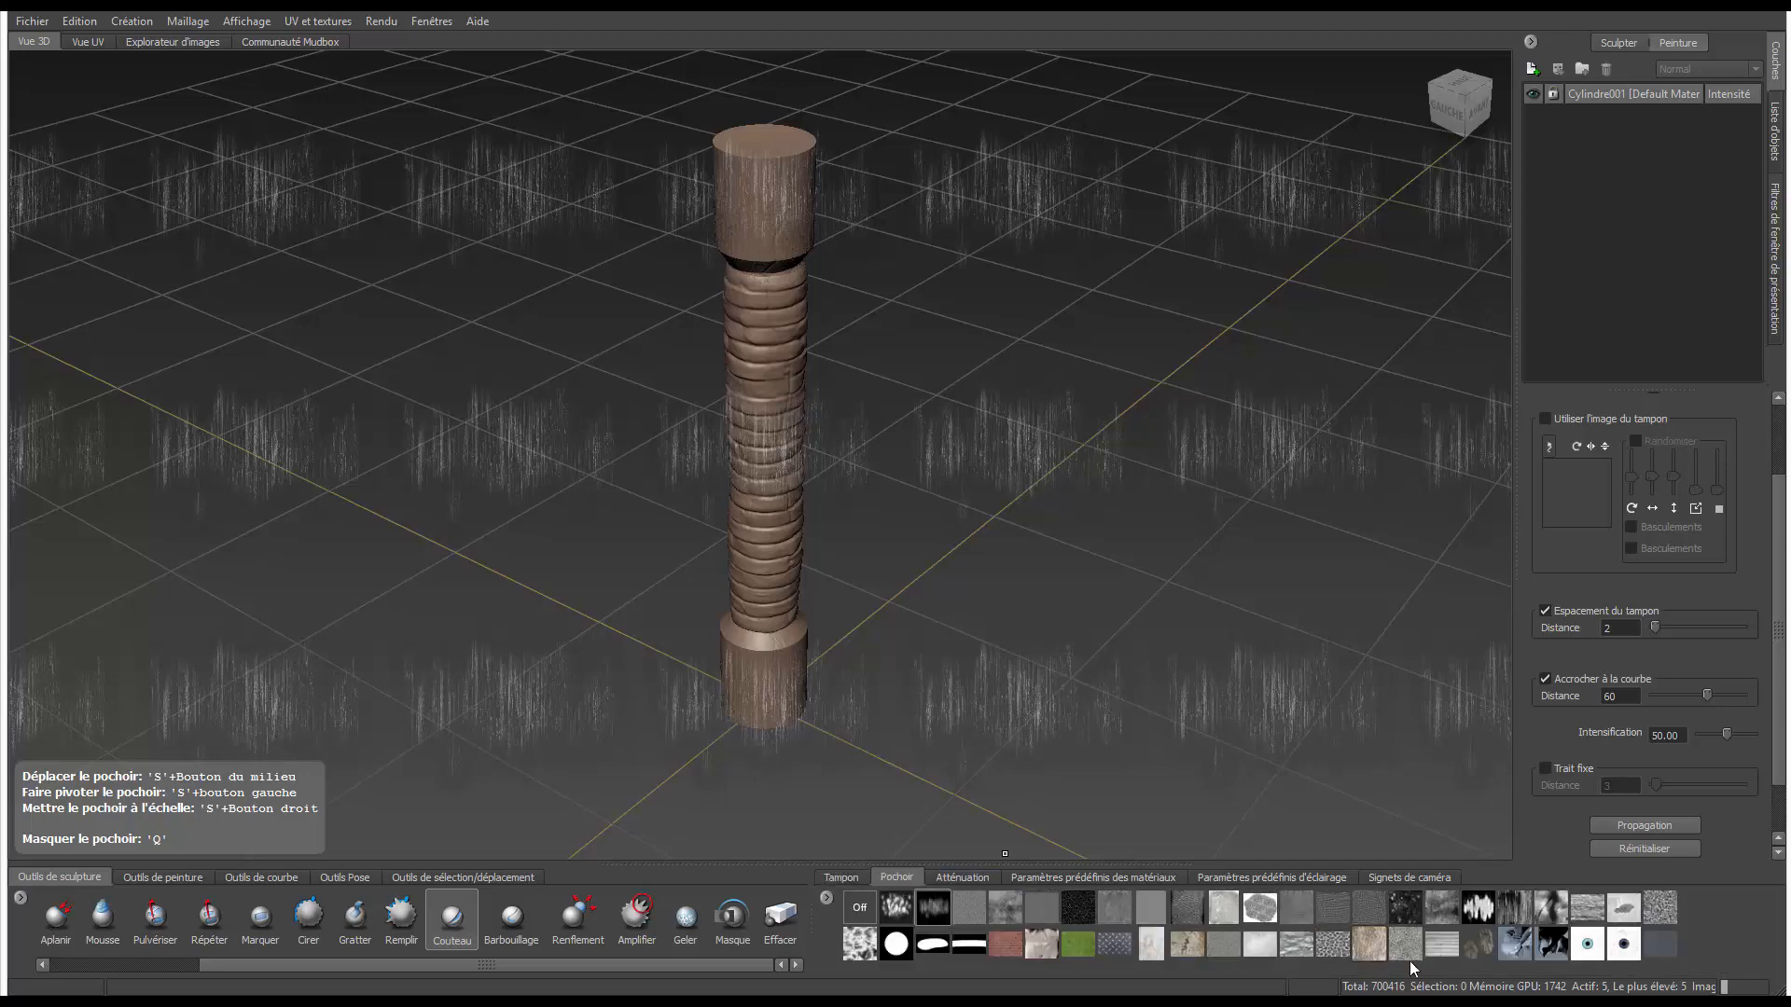
left_click(1658, 944)
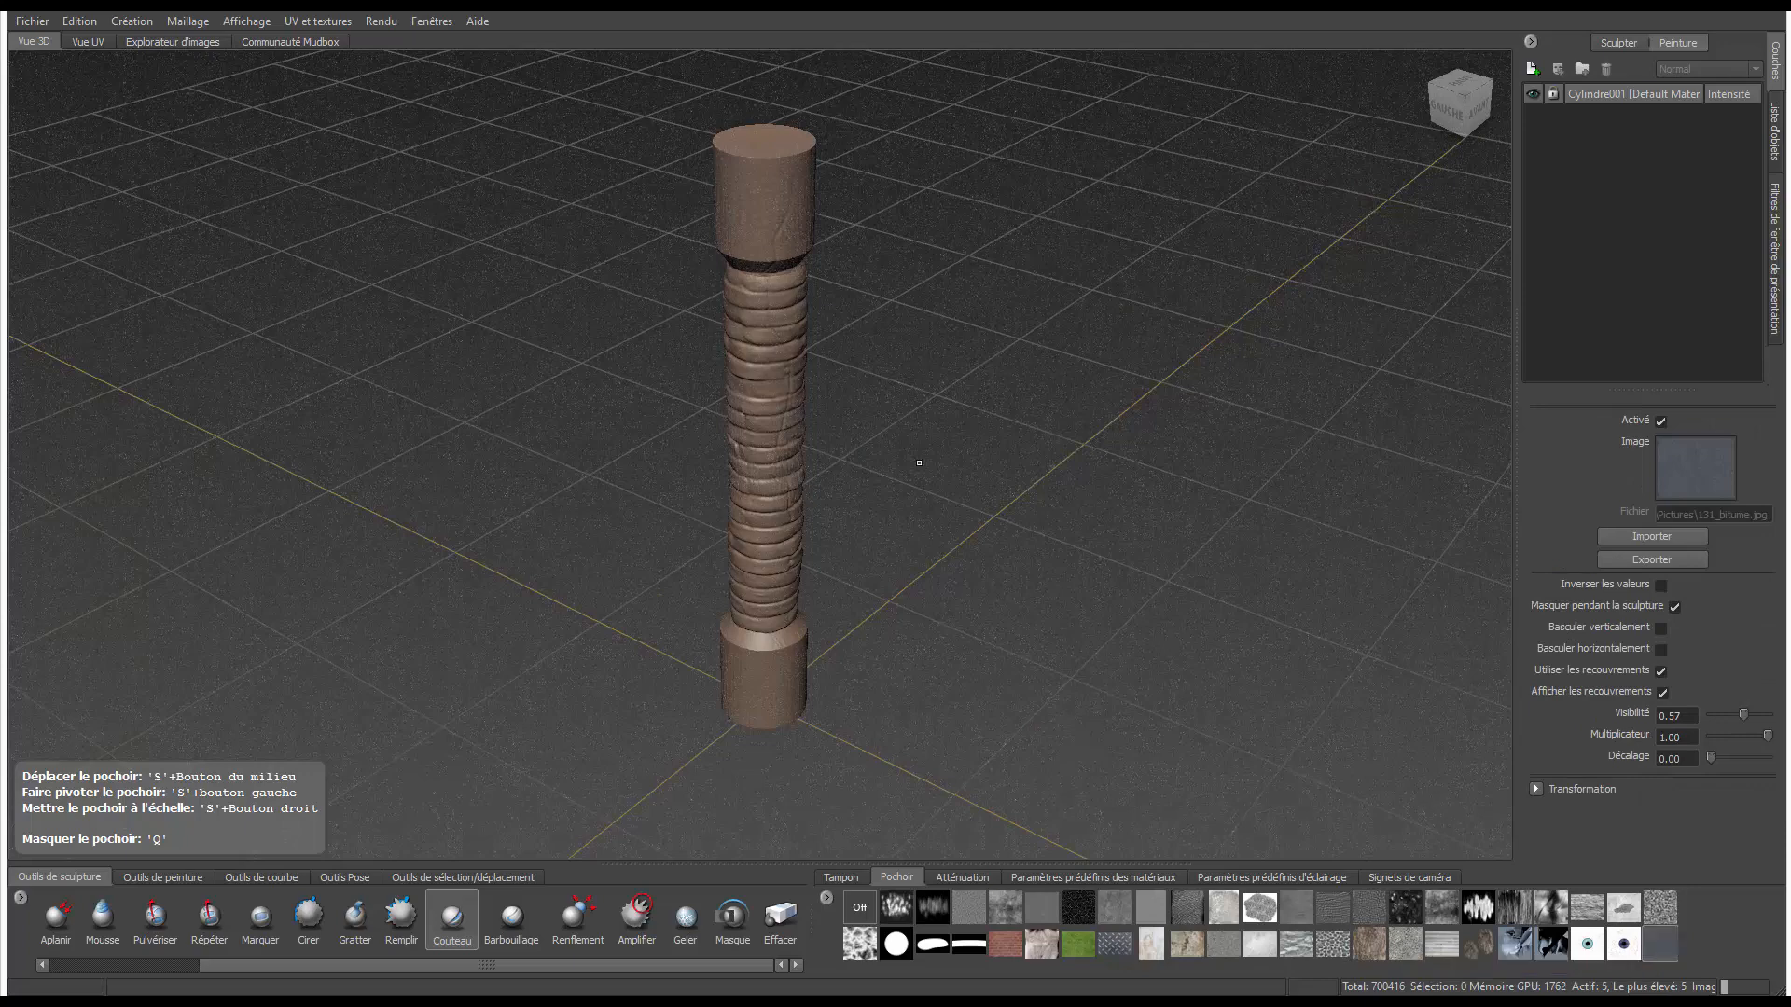
left_click(1444, 119)
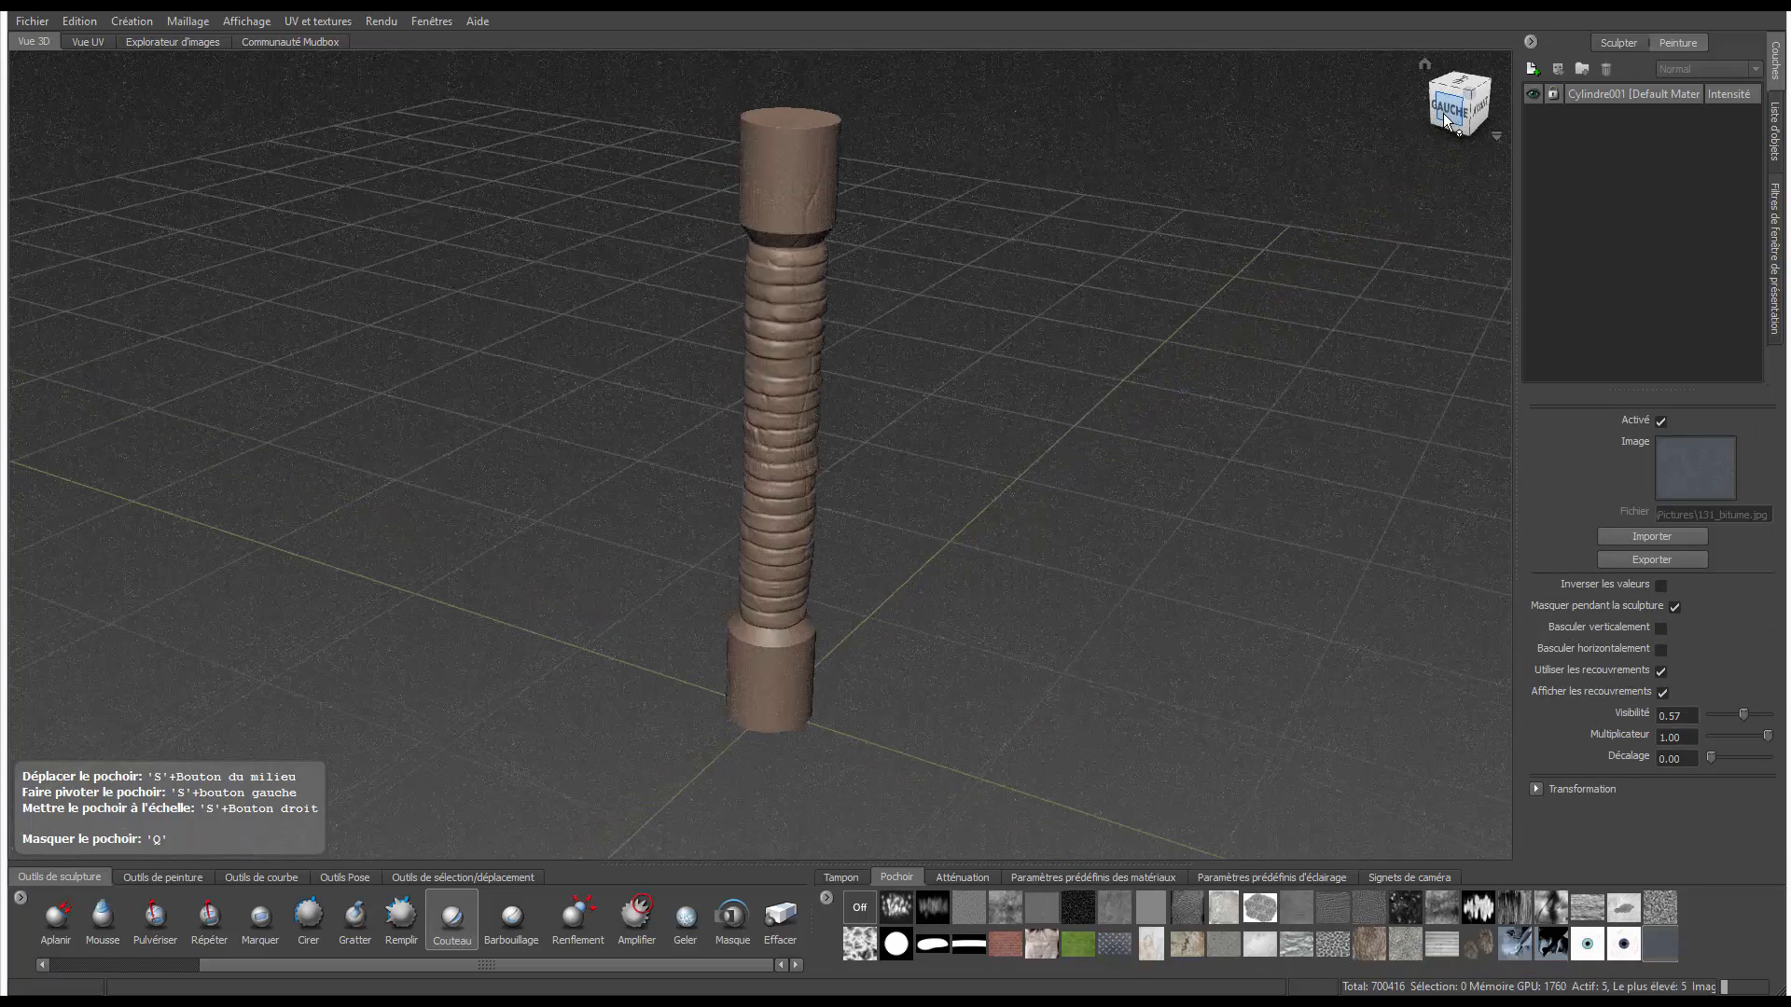
- Try the terrain and dirt stencils, then load the bw_grimeScratched stencil and enlarge its tiling over the column
left_click(1551, 919)
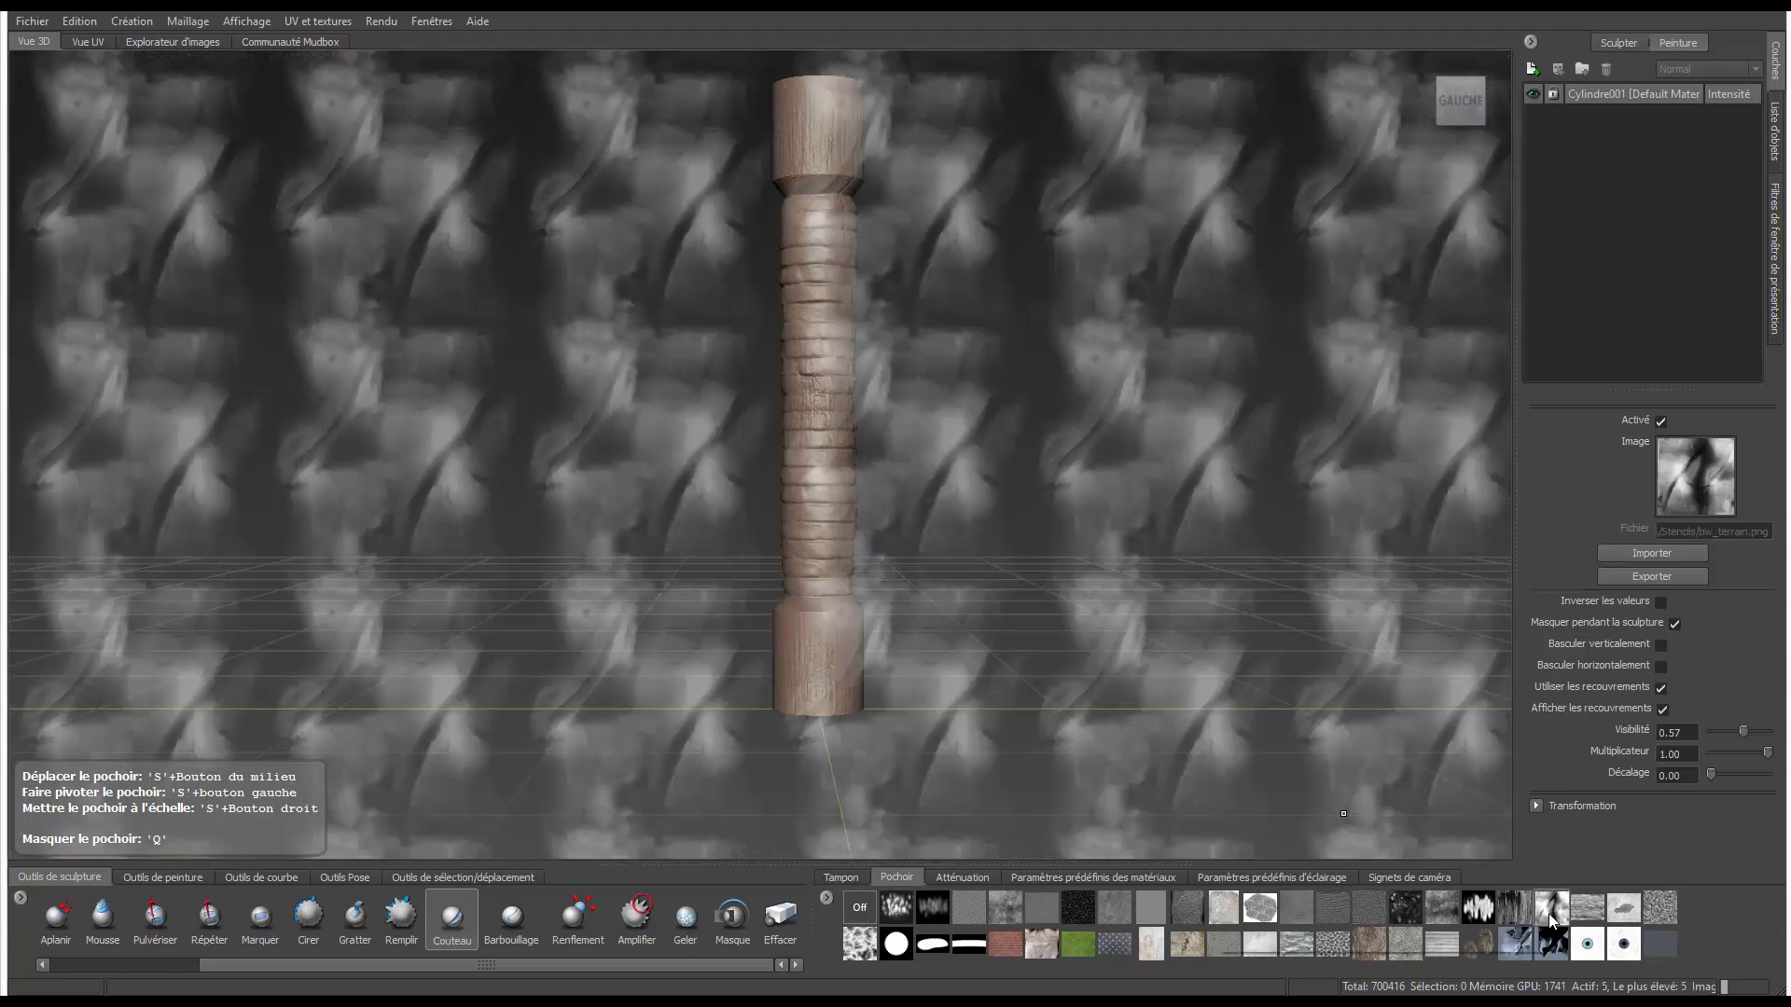
left_click(1100, 916)
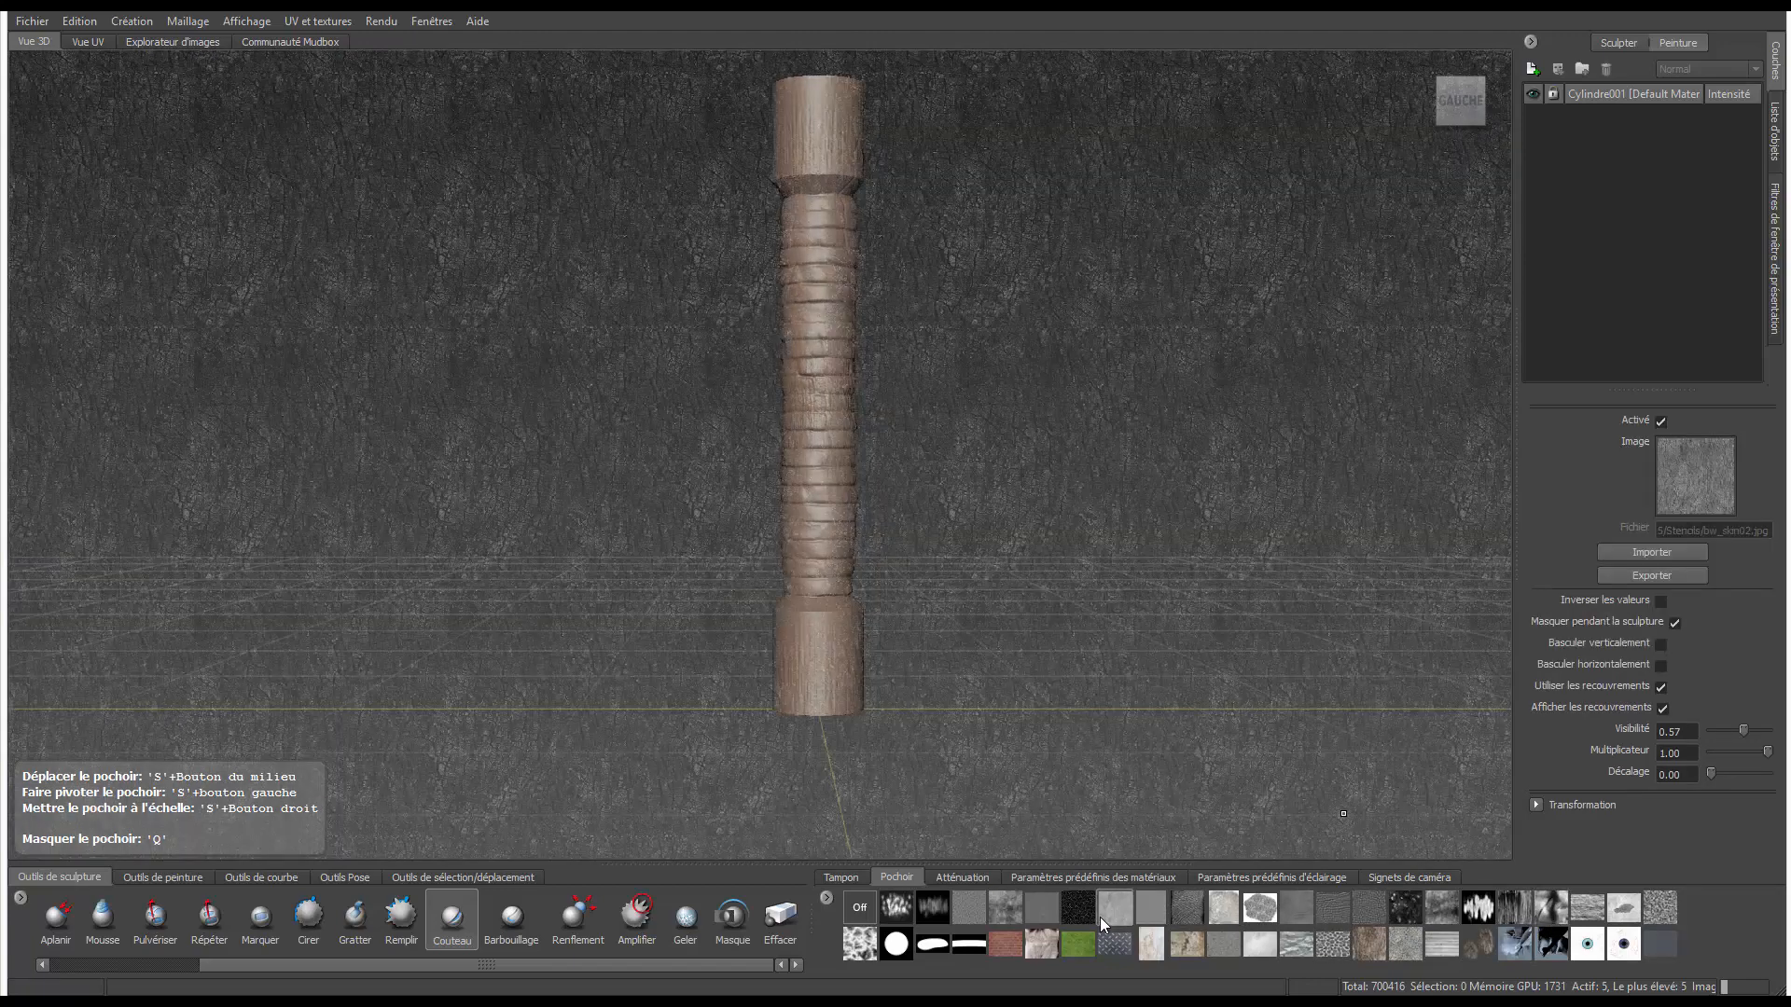
left_click(1013, 912)
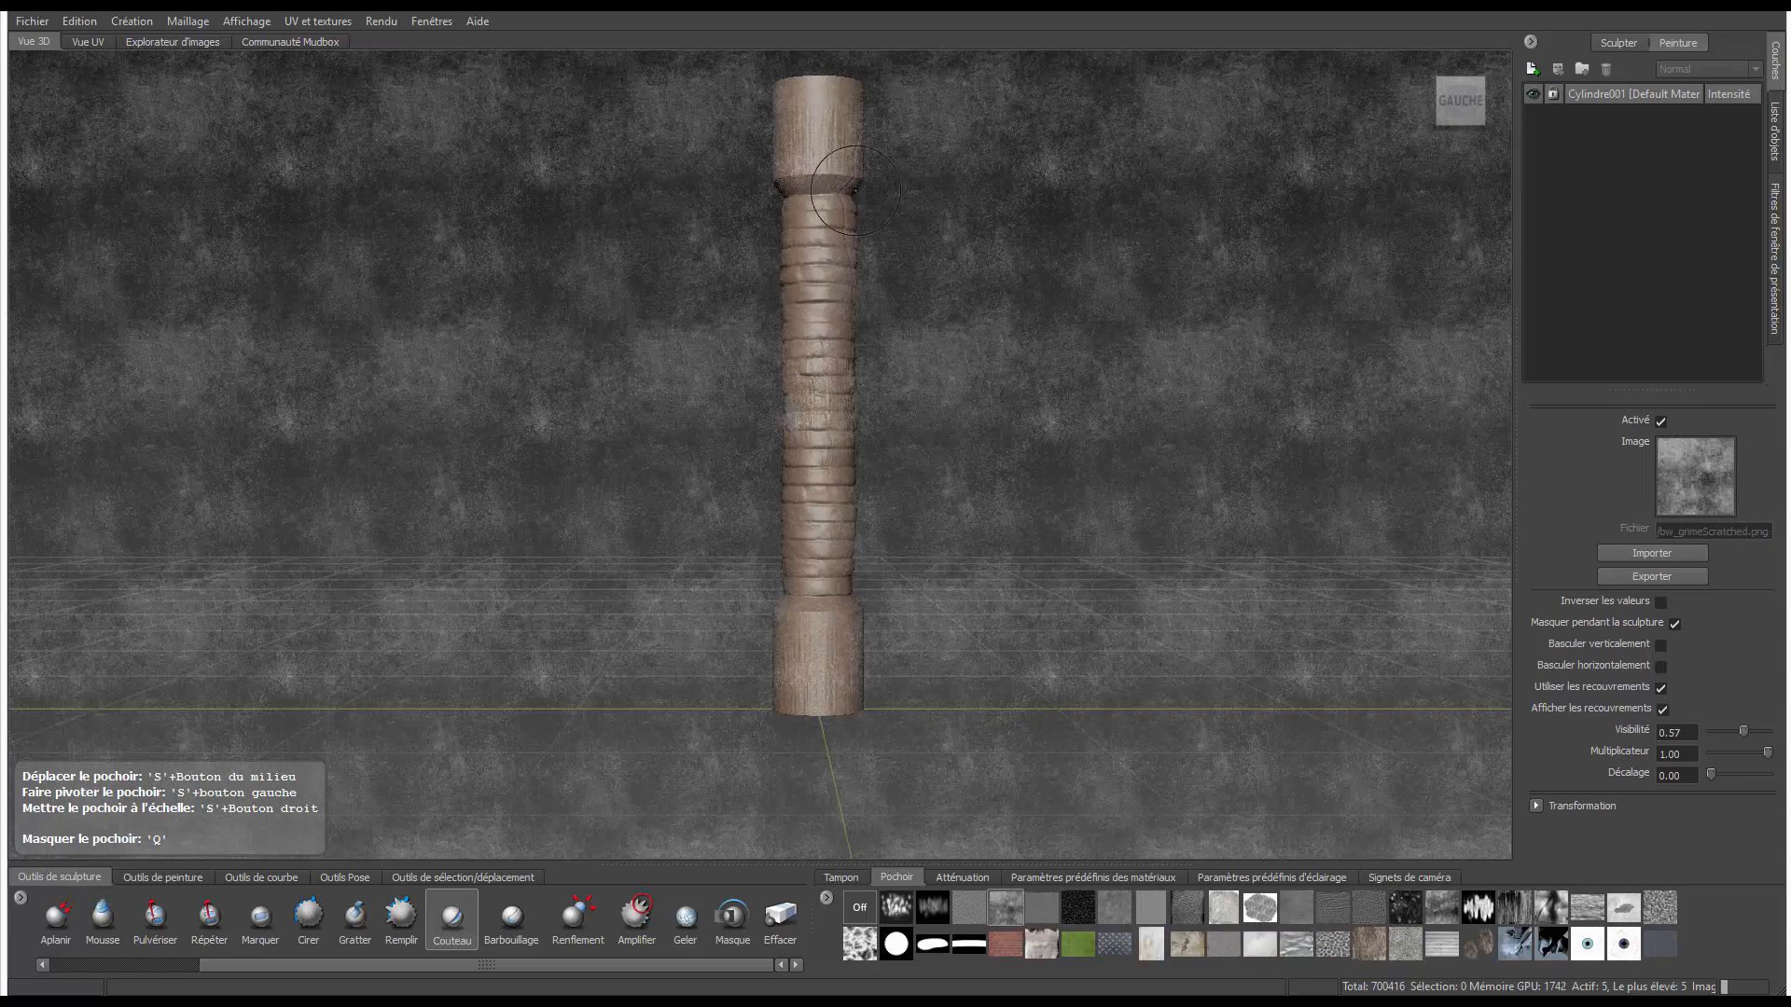
right_click_drag(676, 480, 701, 674)
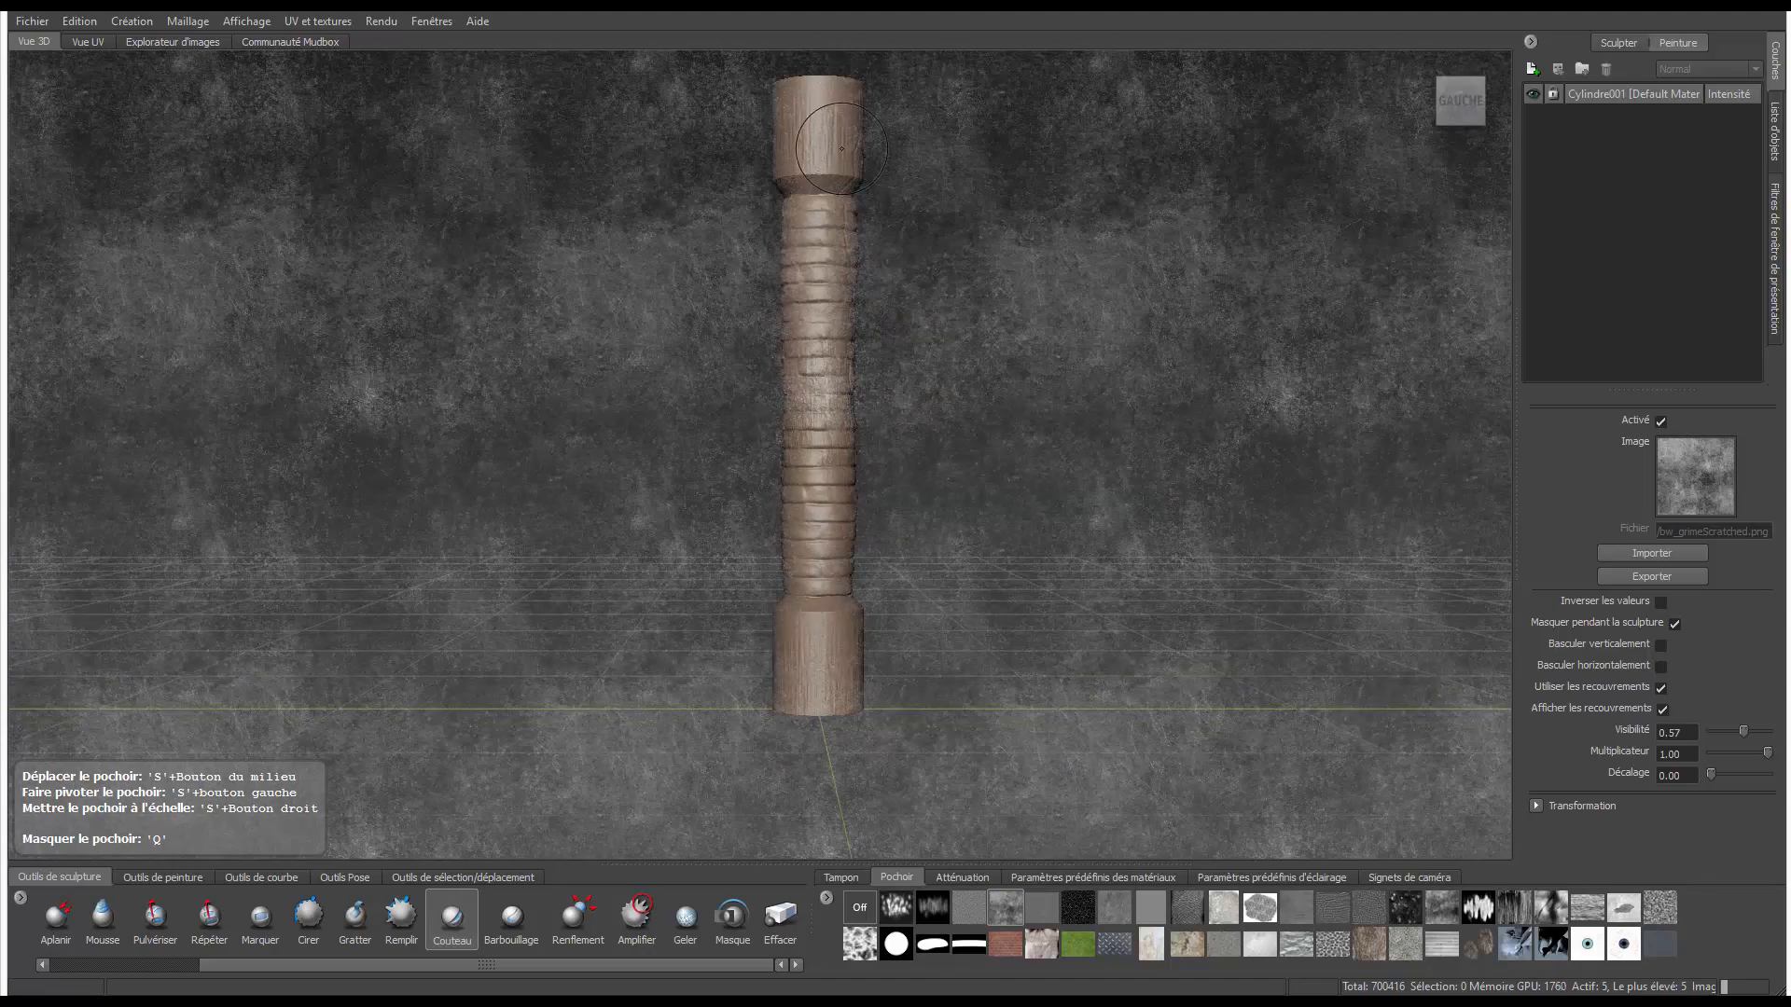
- Choose the Pinceau paint brush and create Paint Layer 1 at size 2048, TIFF 8 bit RGBA, in the Diffus channel
left_click(166, 878)
left_click(54, 919)
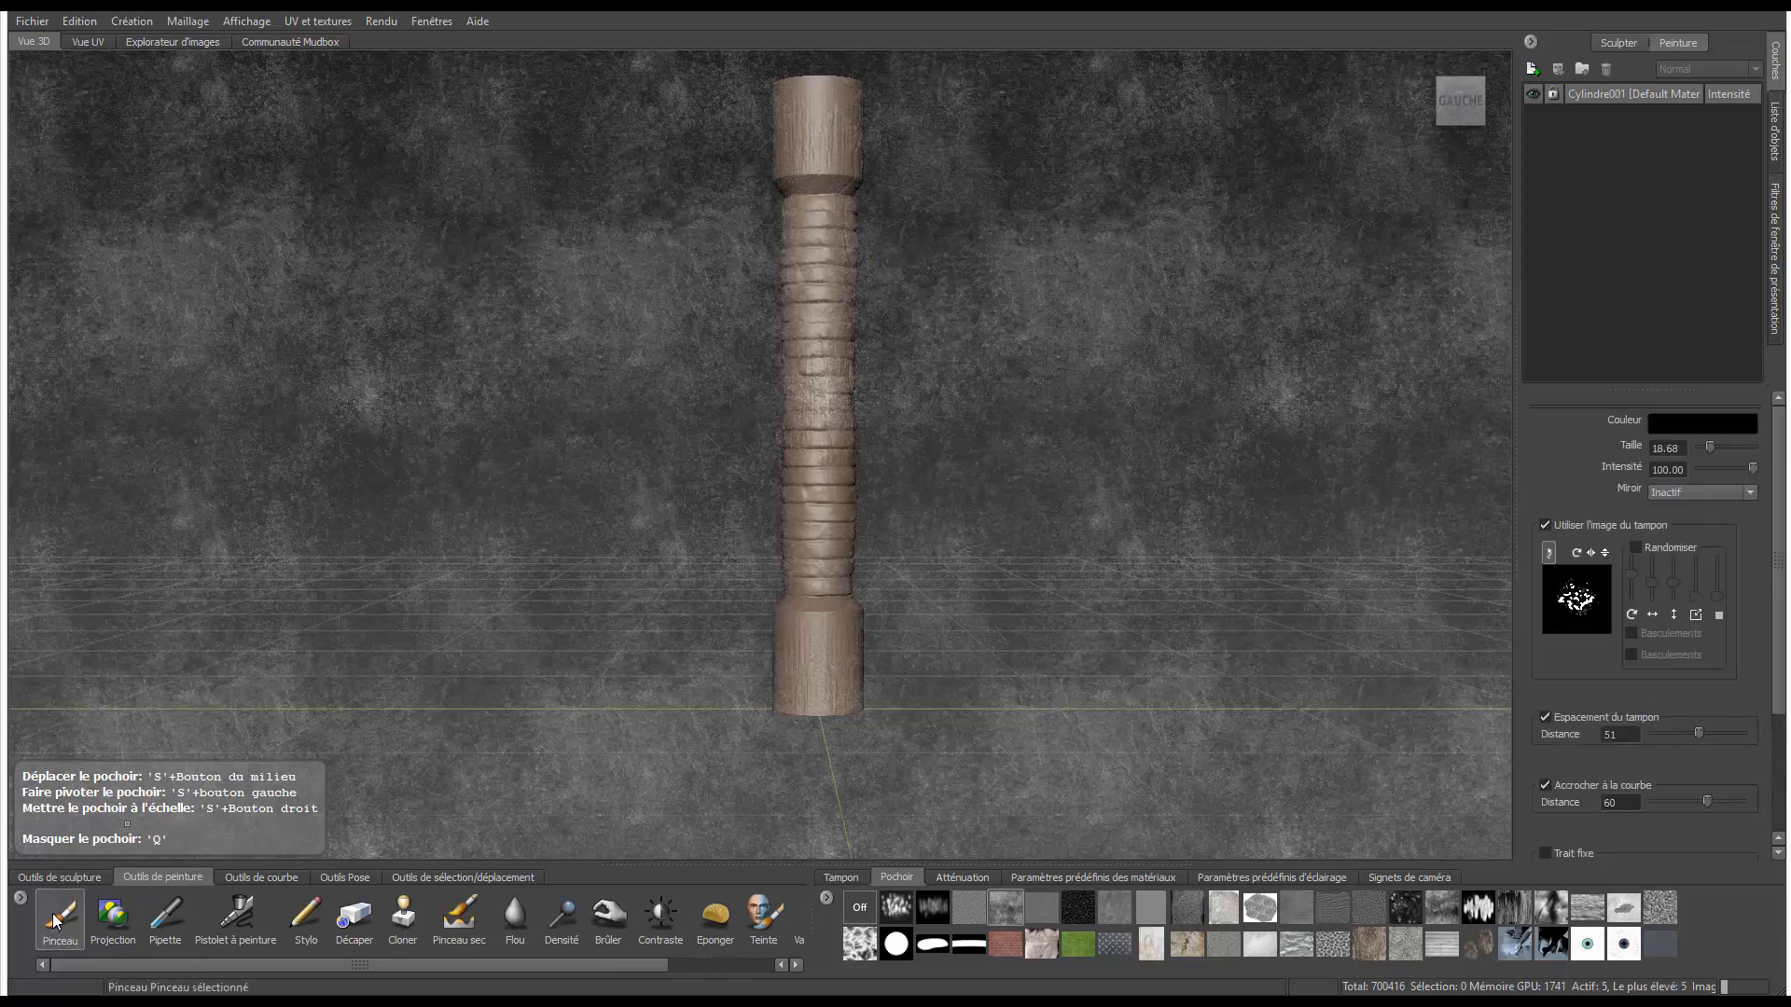
left_click(799, 153)
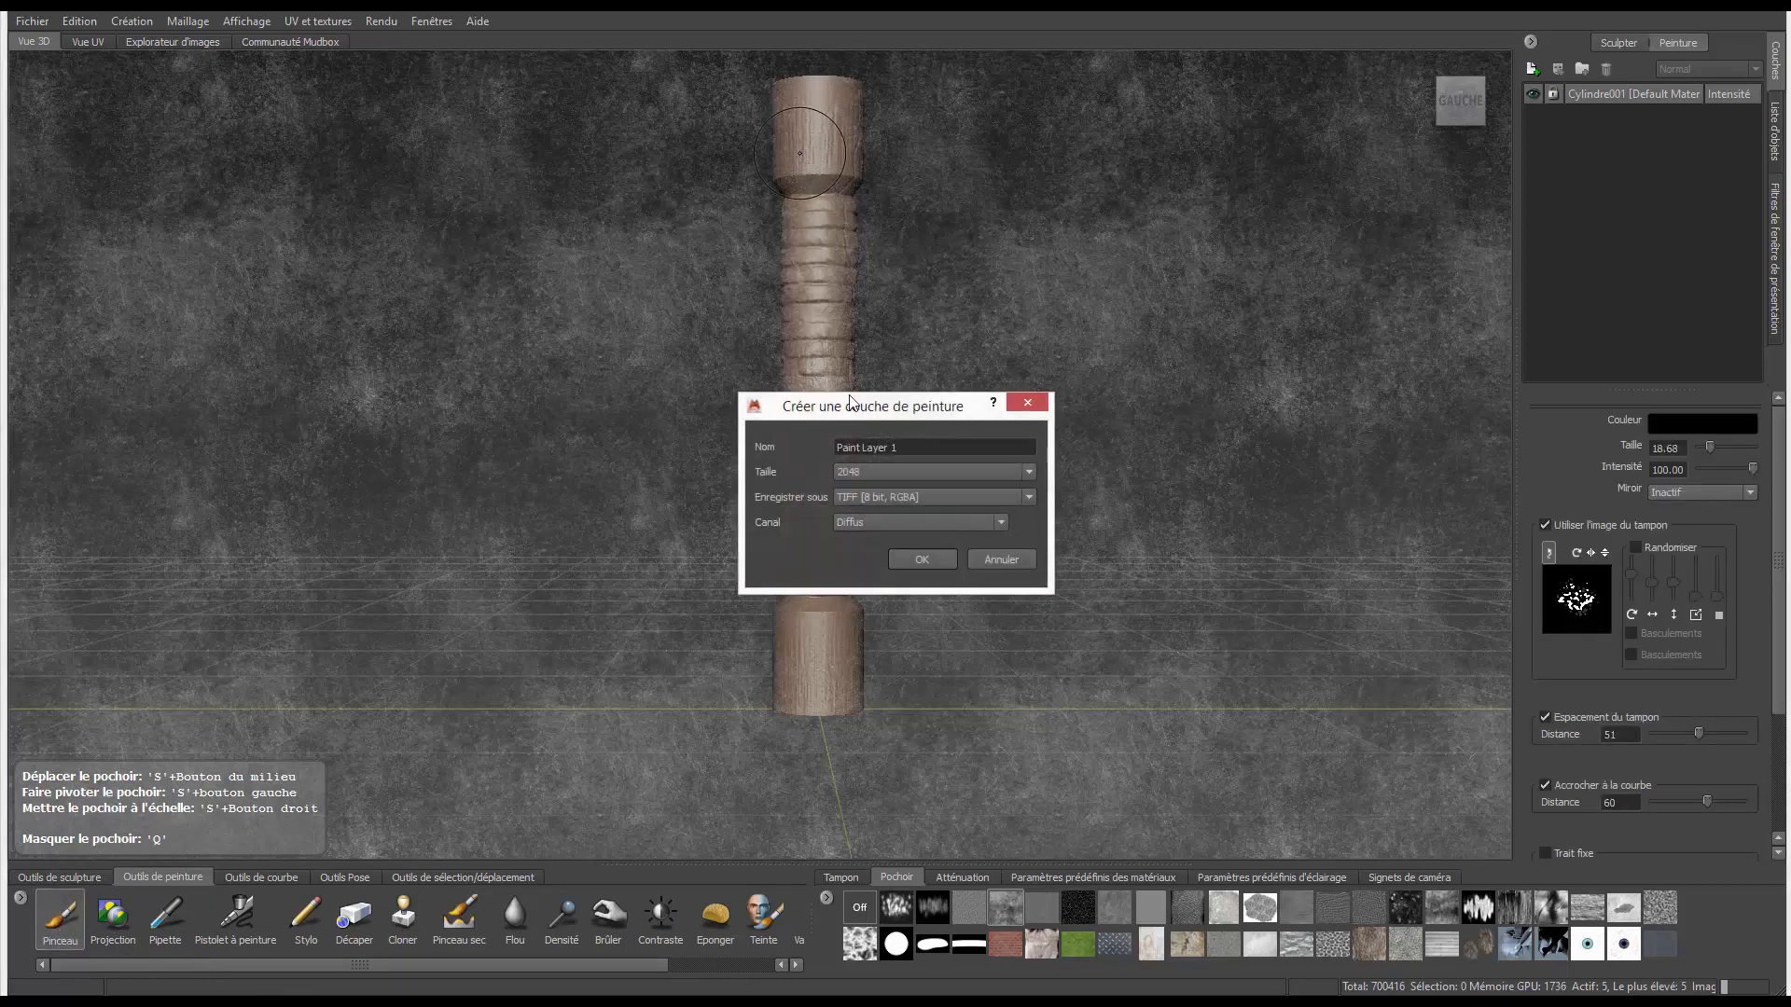
left_click(921, 560)
- Paint black grime down the column's left side through the stencil, turning off the brush's stamp image for even coverage
left_click_drag(825, 135, 809, 638)
key("q")
key("q")
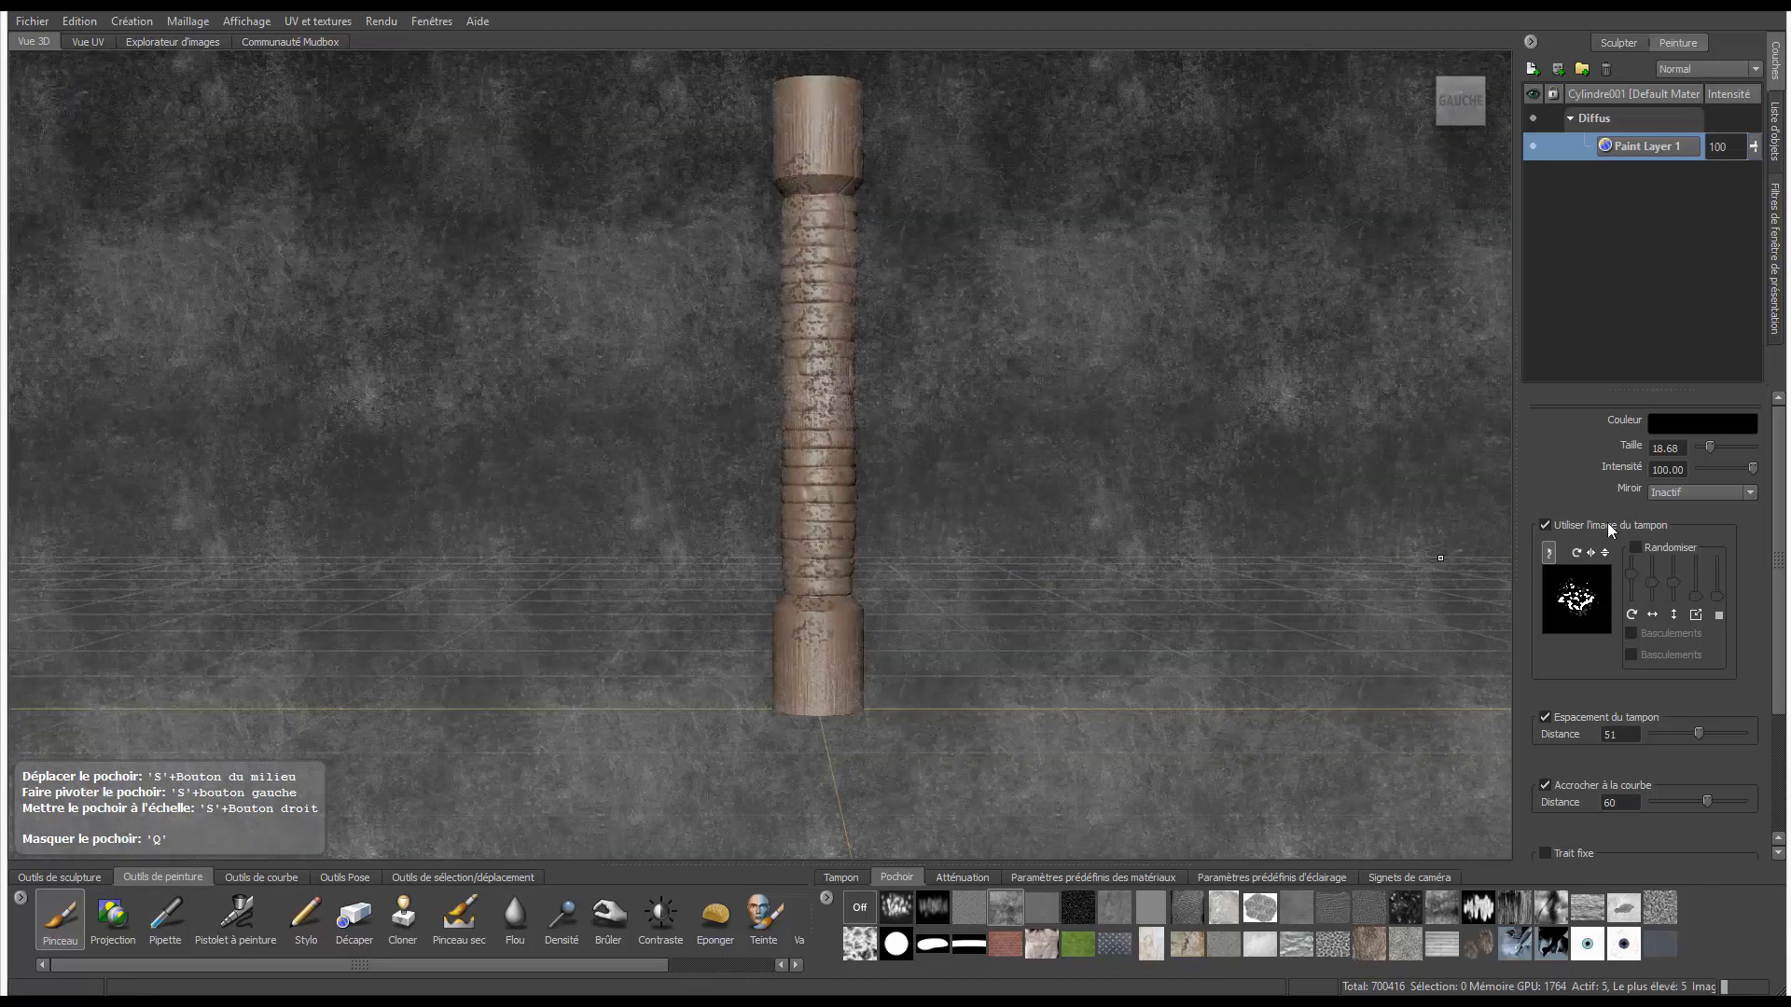
left_click(1583, 527)
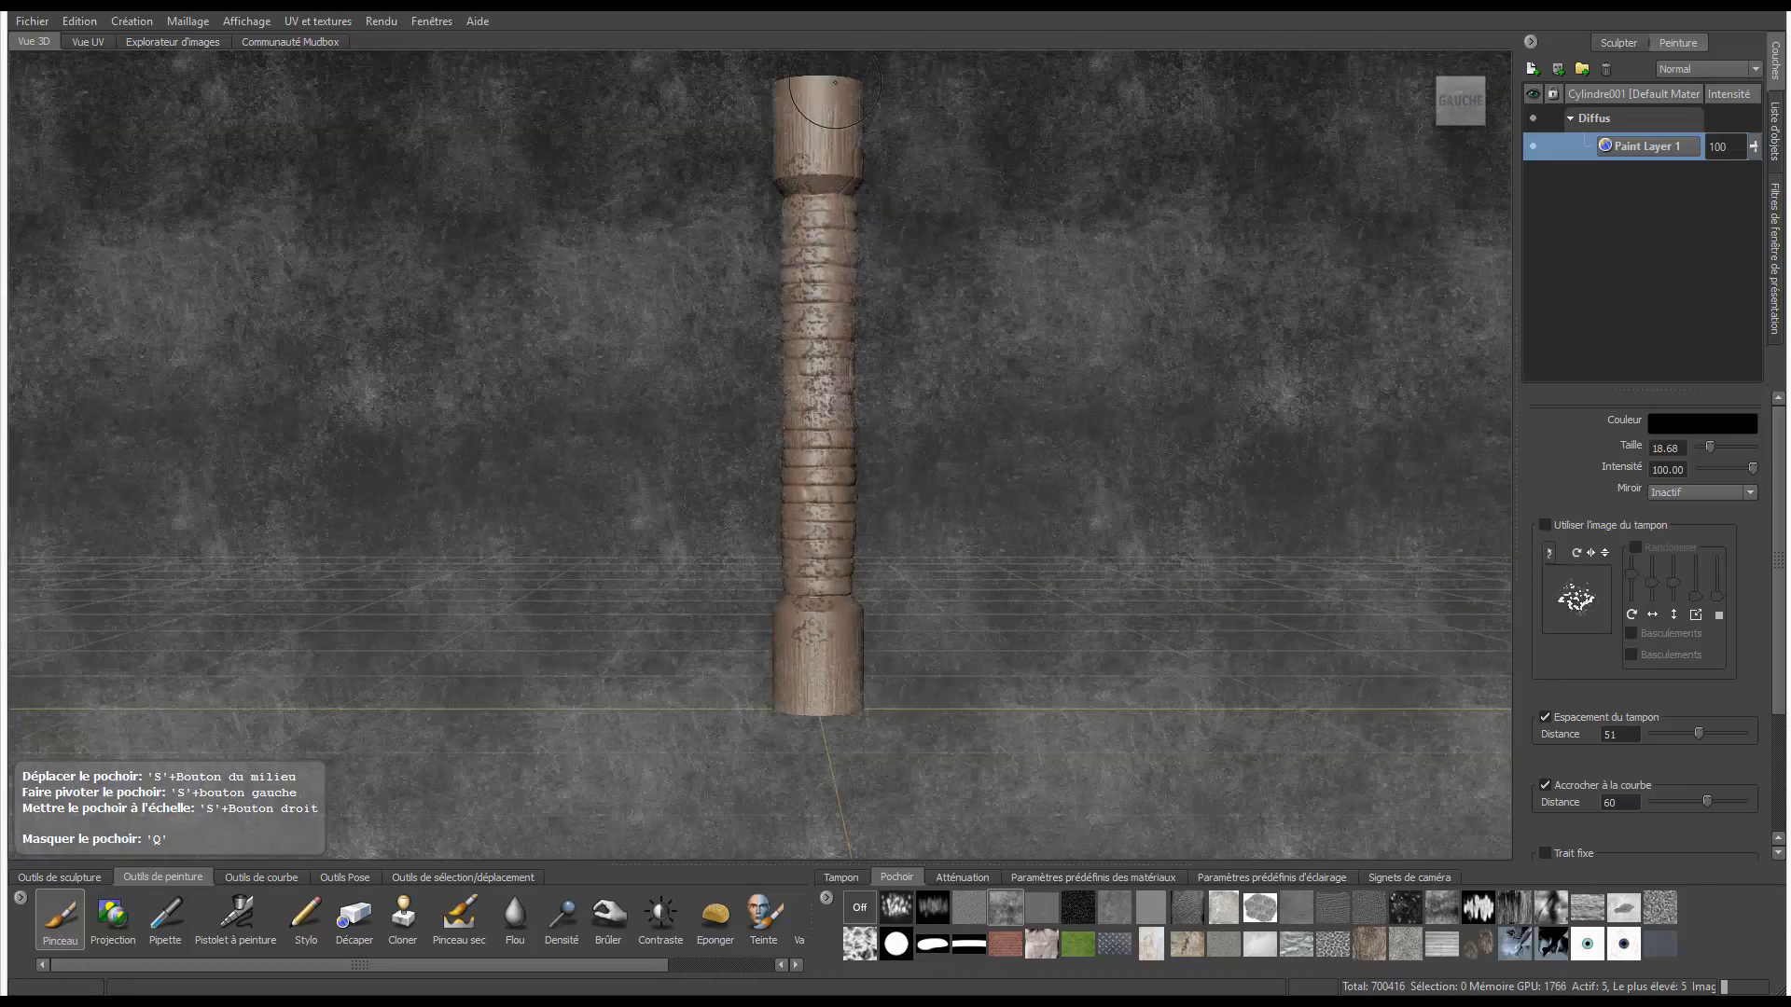
key("q")
mouse_move(821, 166)
left_mouse_down()
mouse_move(842, 373)
mouse_move(812, 298)
mouse_move(810, 91)
mouse_move(788, 121)
mouse_move(833, 444)
mouse_move(819, 695)
left_mouse_up()
key("q")
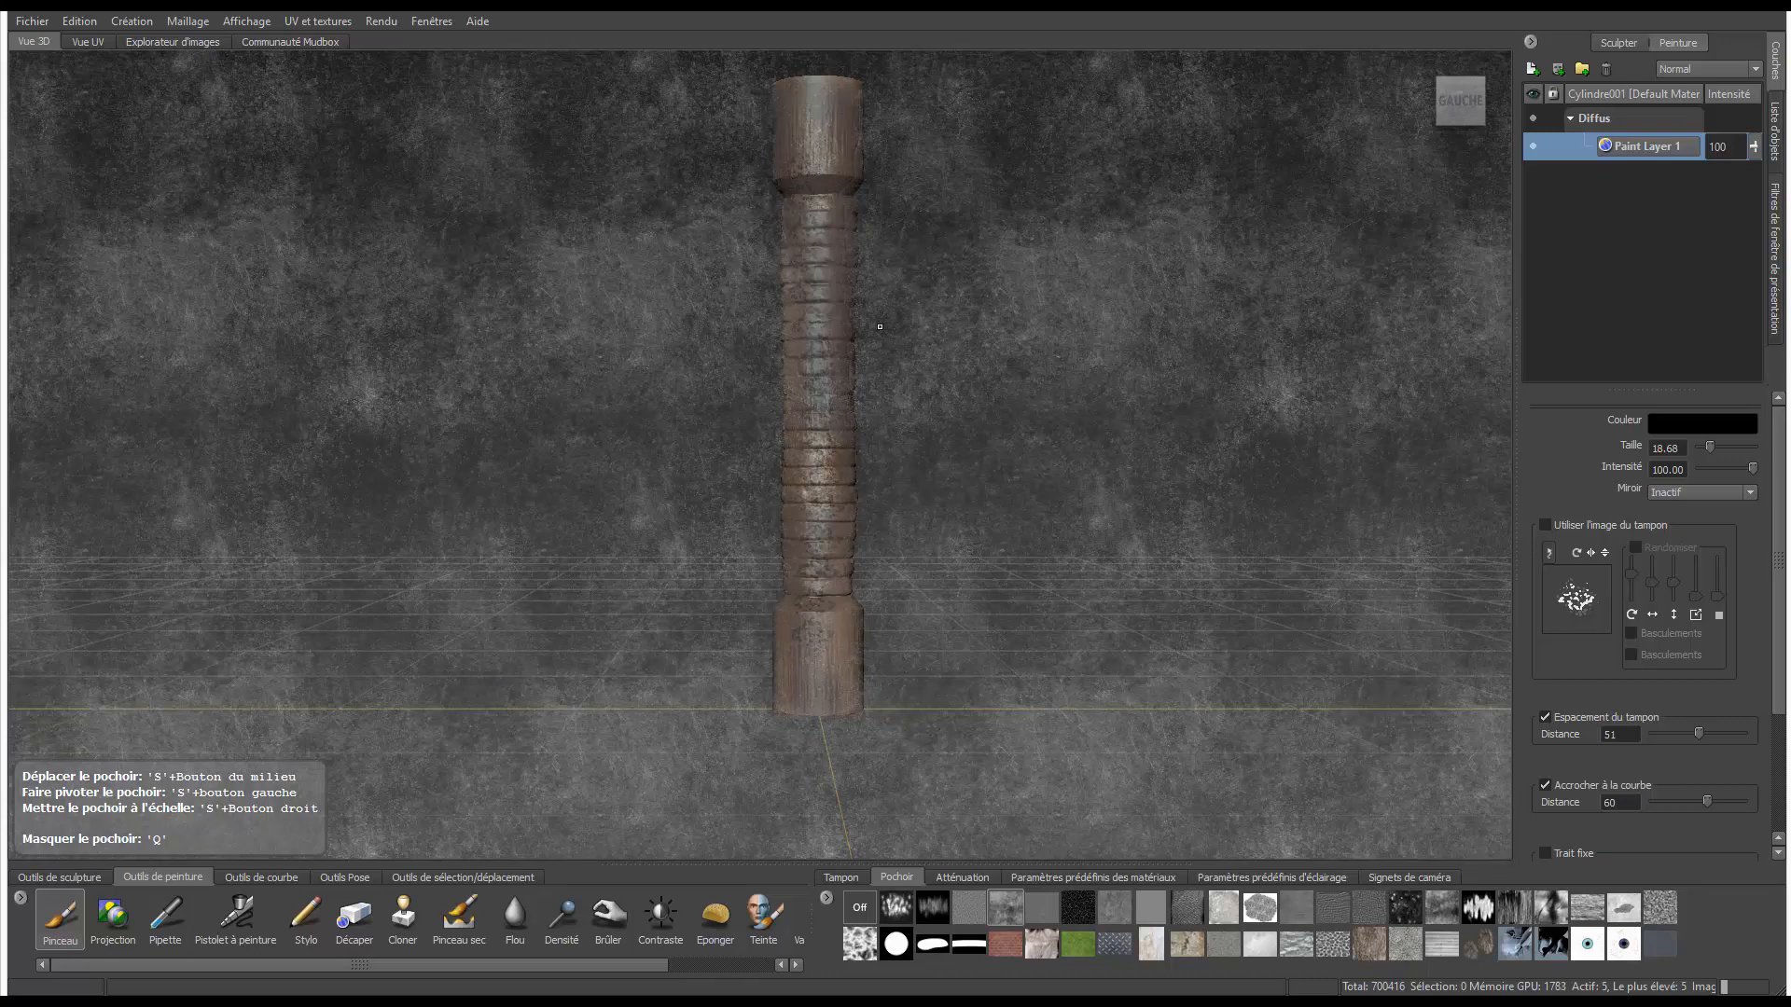
- Fill the visible side of the column with black through the stencil using two passes of Propagation depuis la caméra
left_click_drag(1780, 539, 1782, 695)
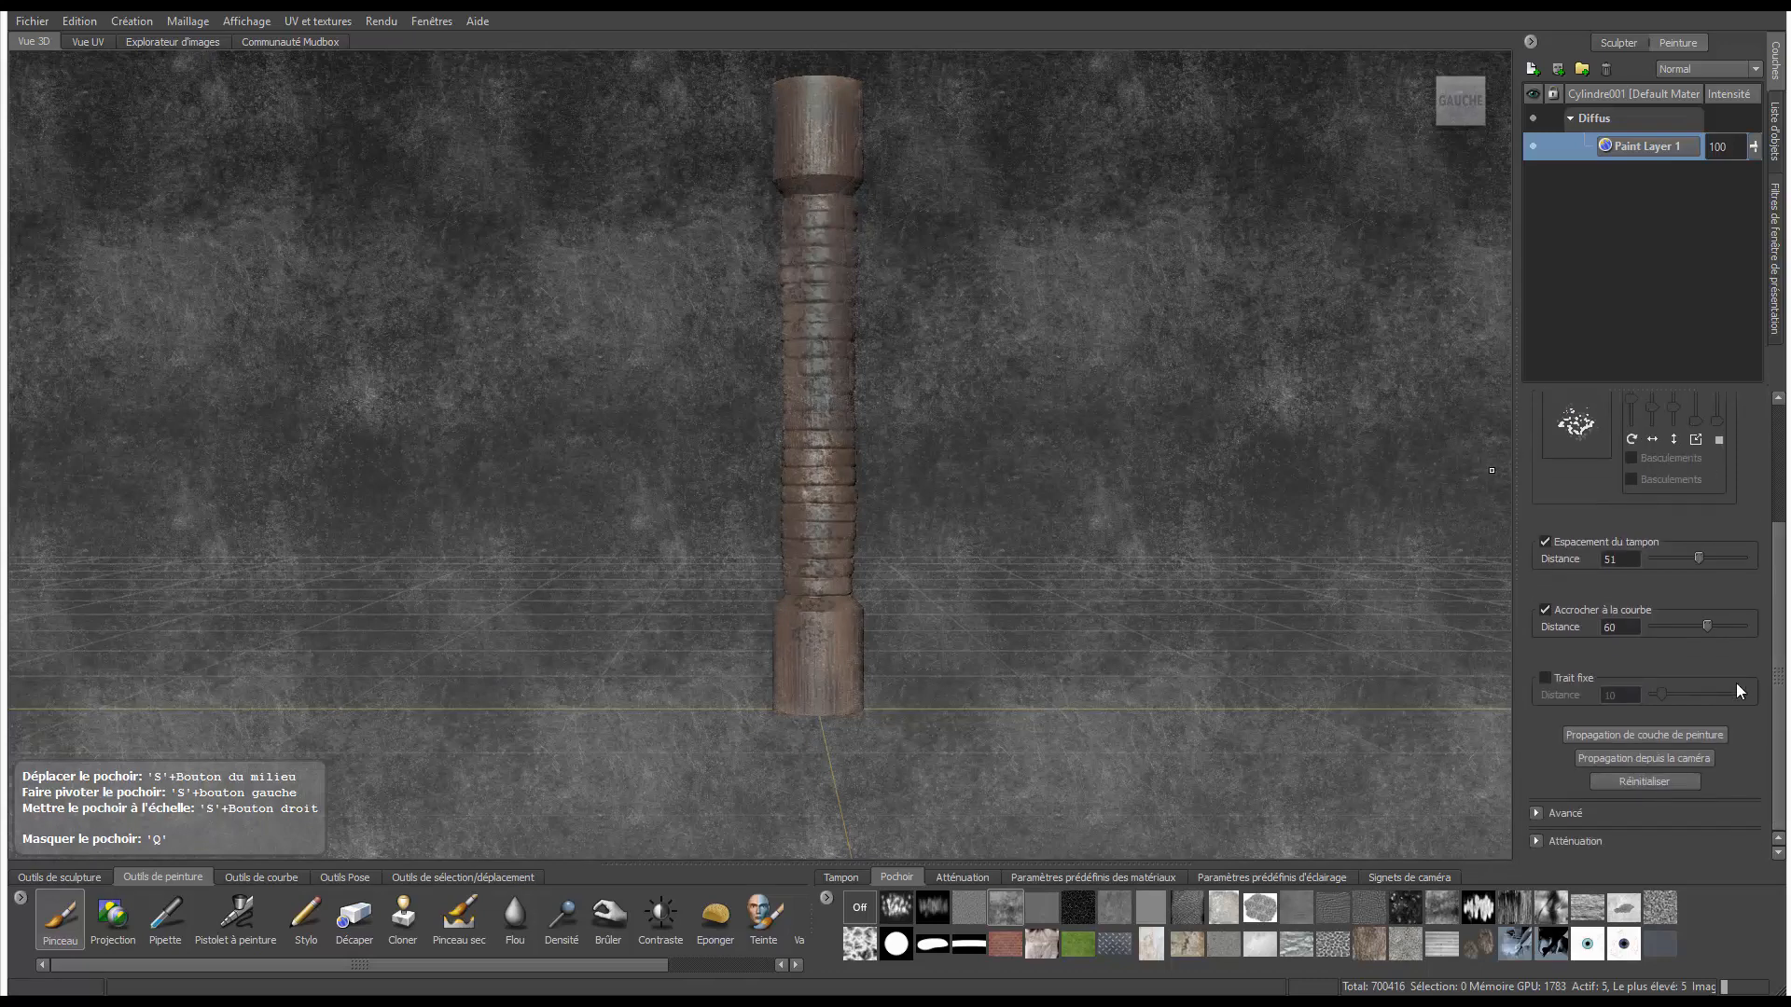
left_click(1644, 754)
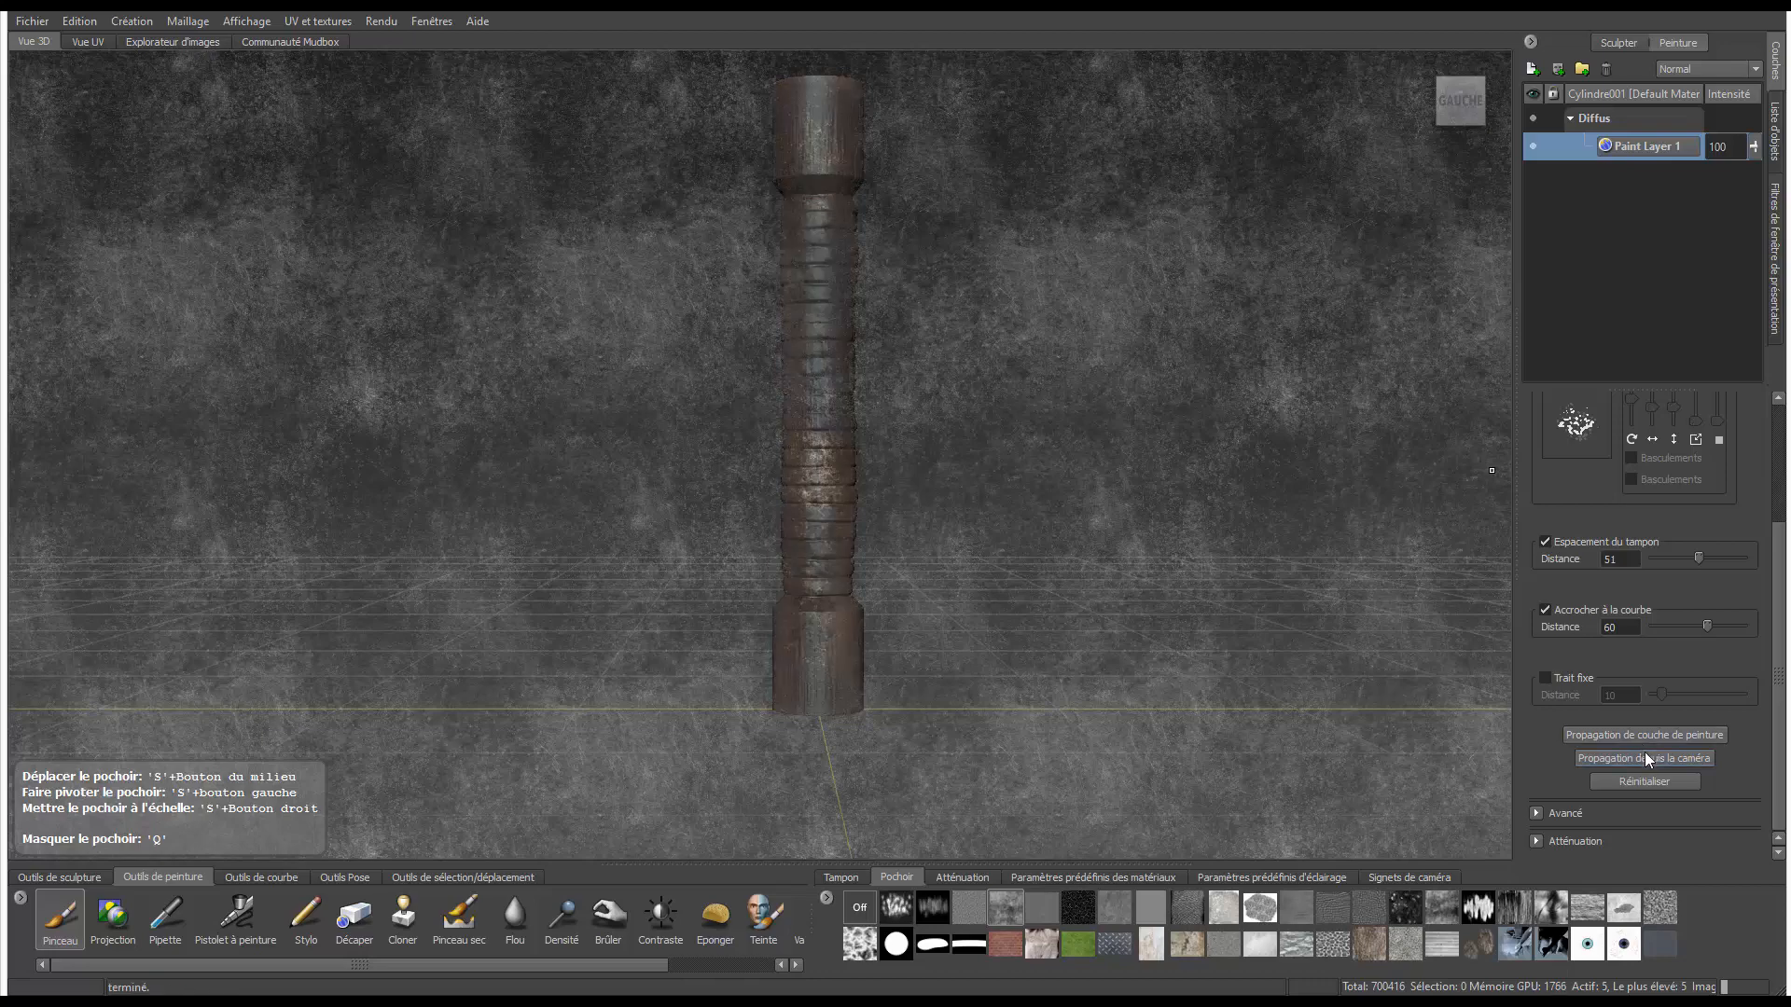
left_click(1645, 754)
left_click_drag(1783, 609, 1784, 536)
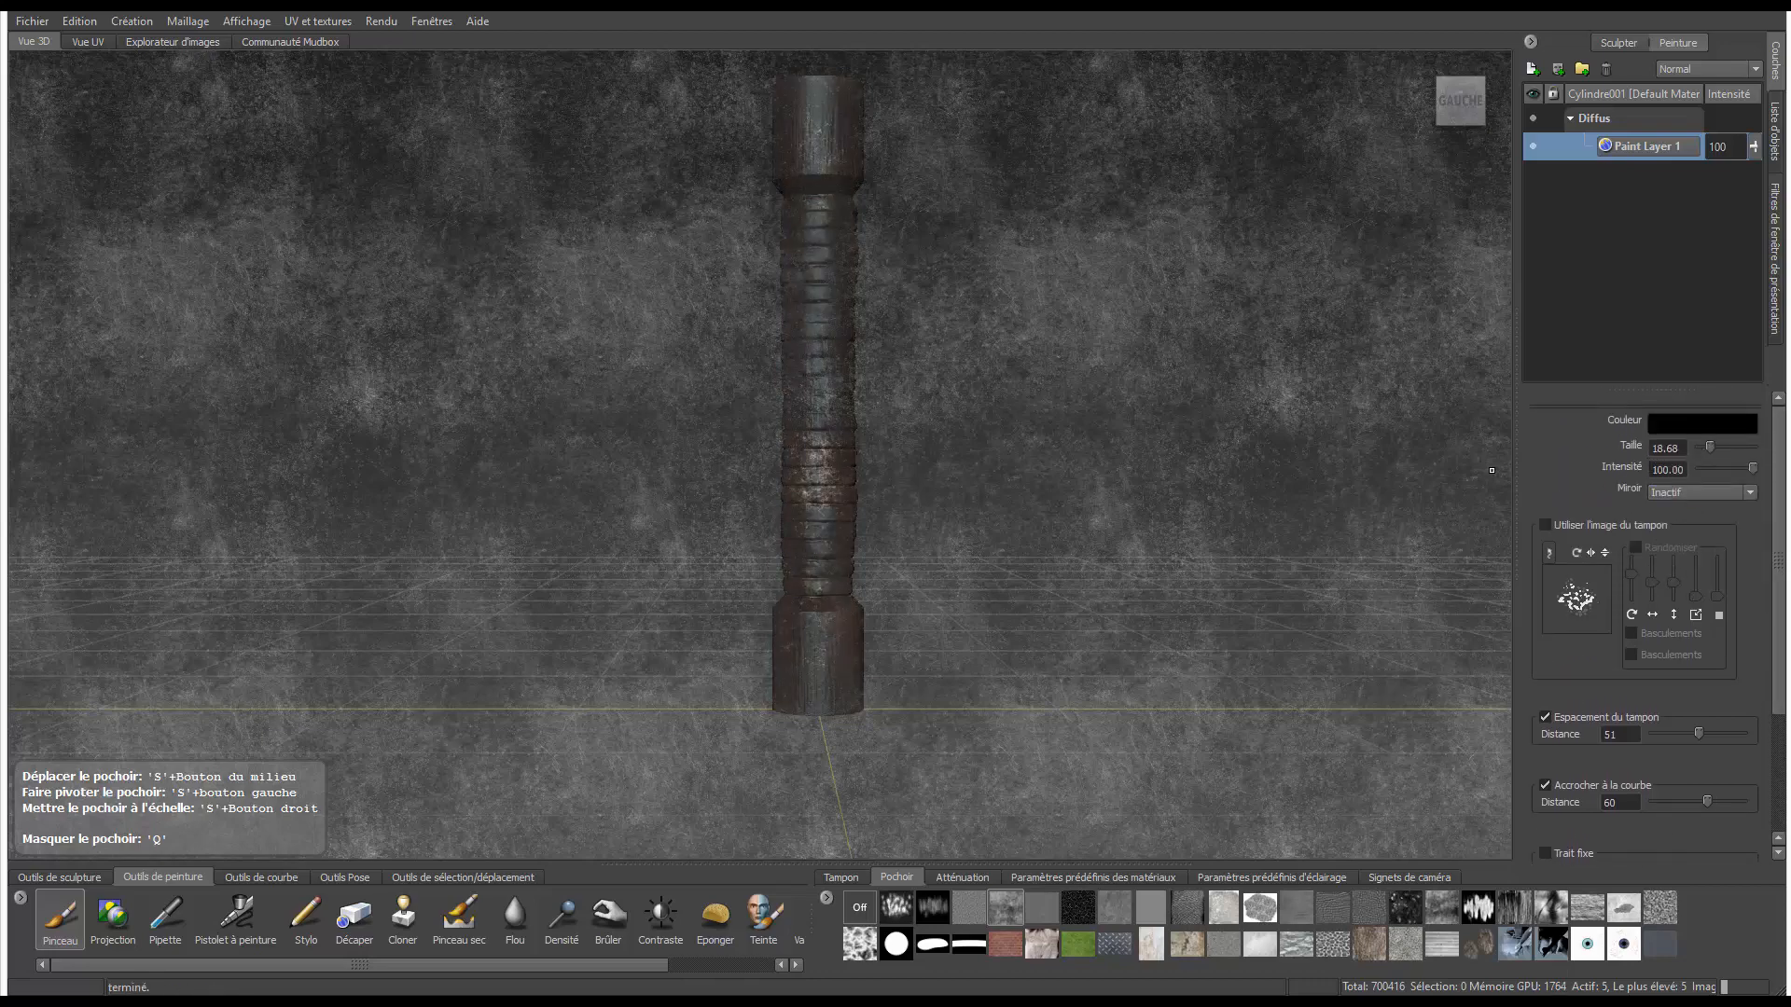
- Project the grime stencil from the camera onto the column's left, back, right and front sides with the Projection brush
left_click_drag(1782, 509, 1783, 672)
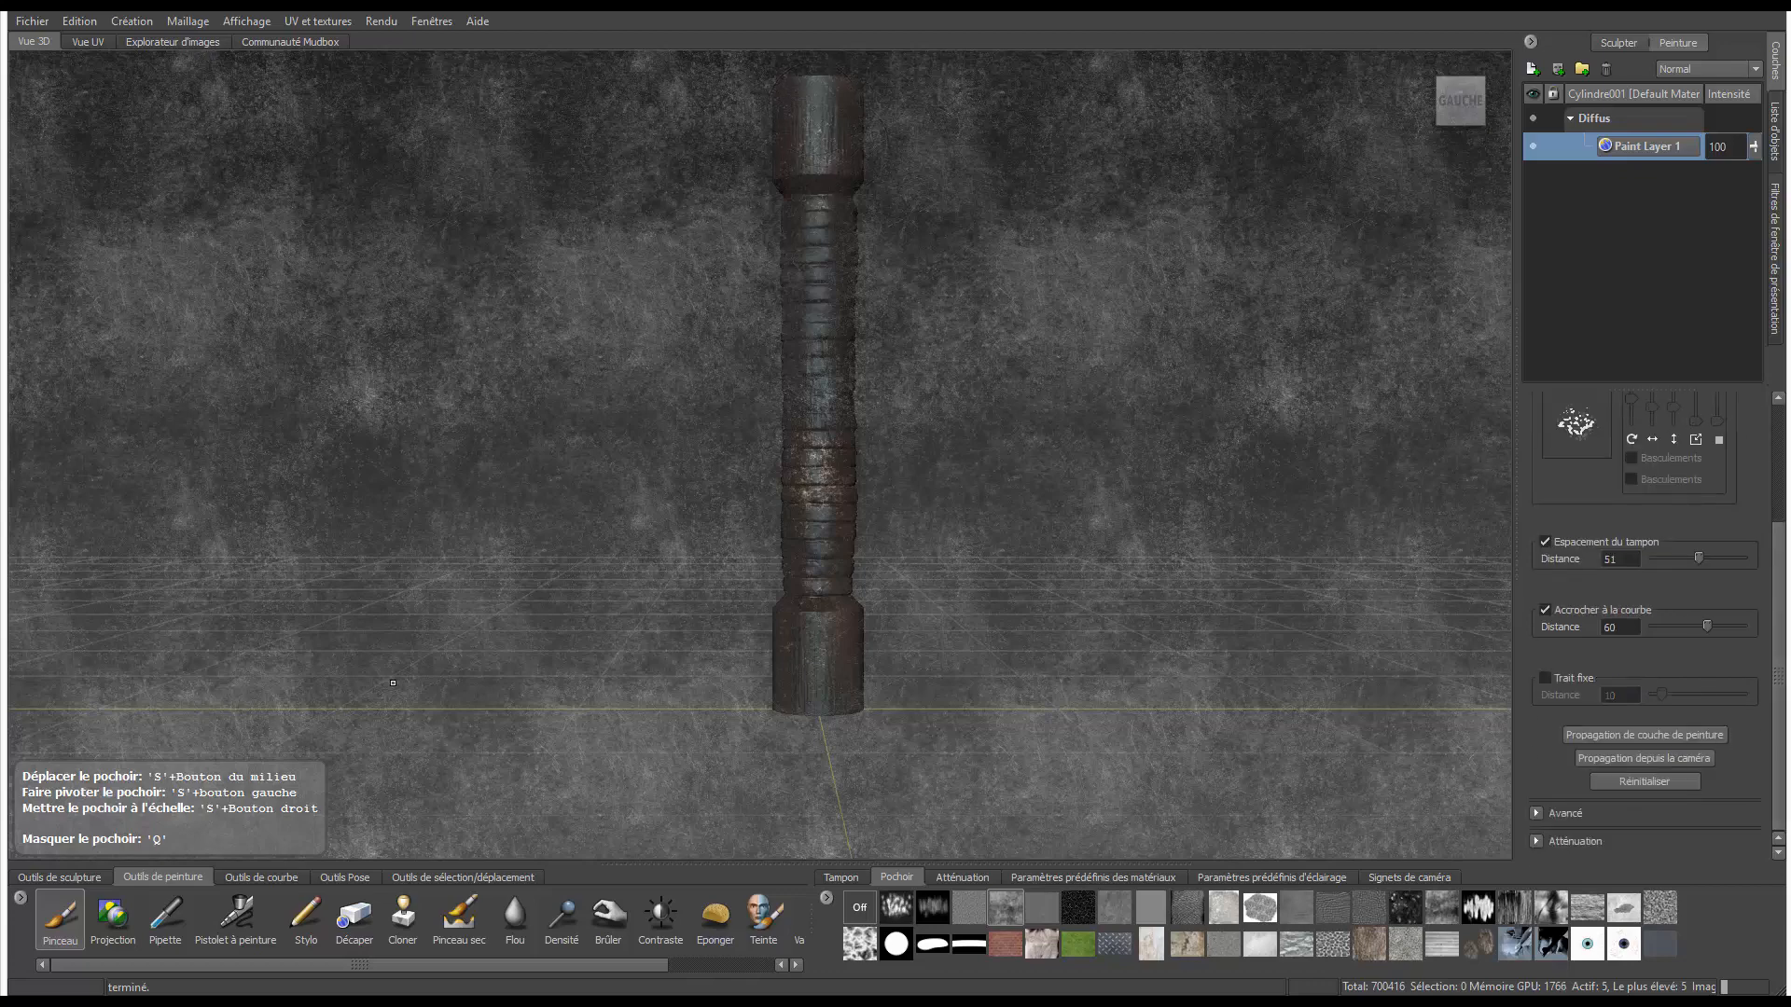
left_click(112, 916)
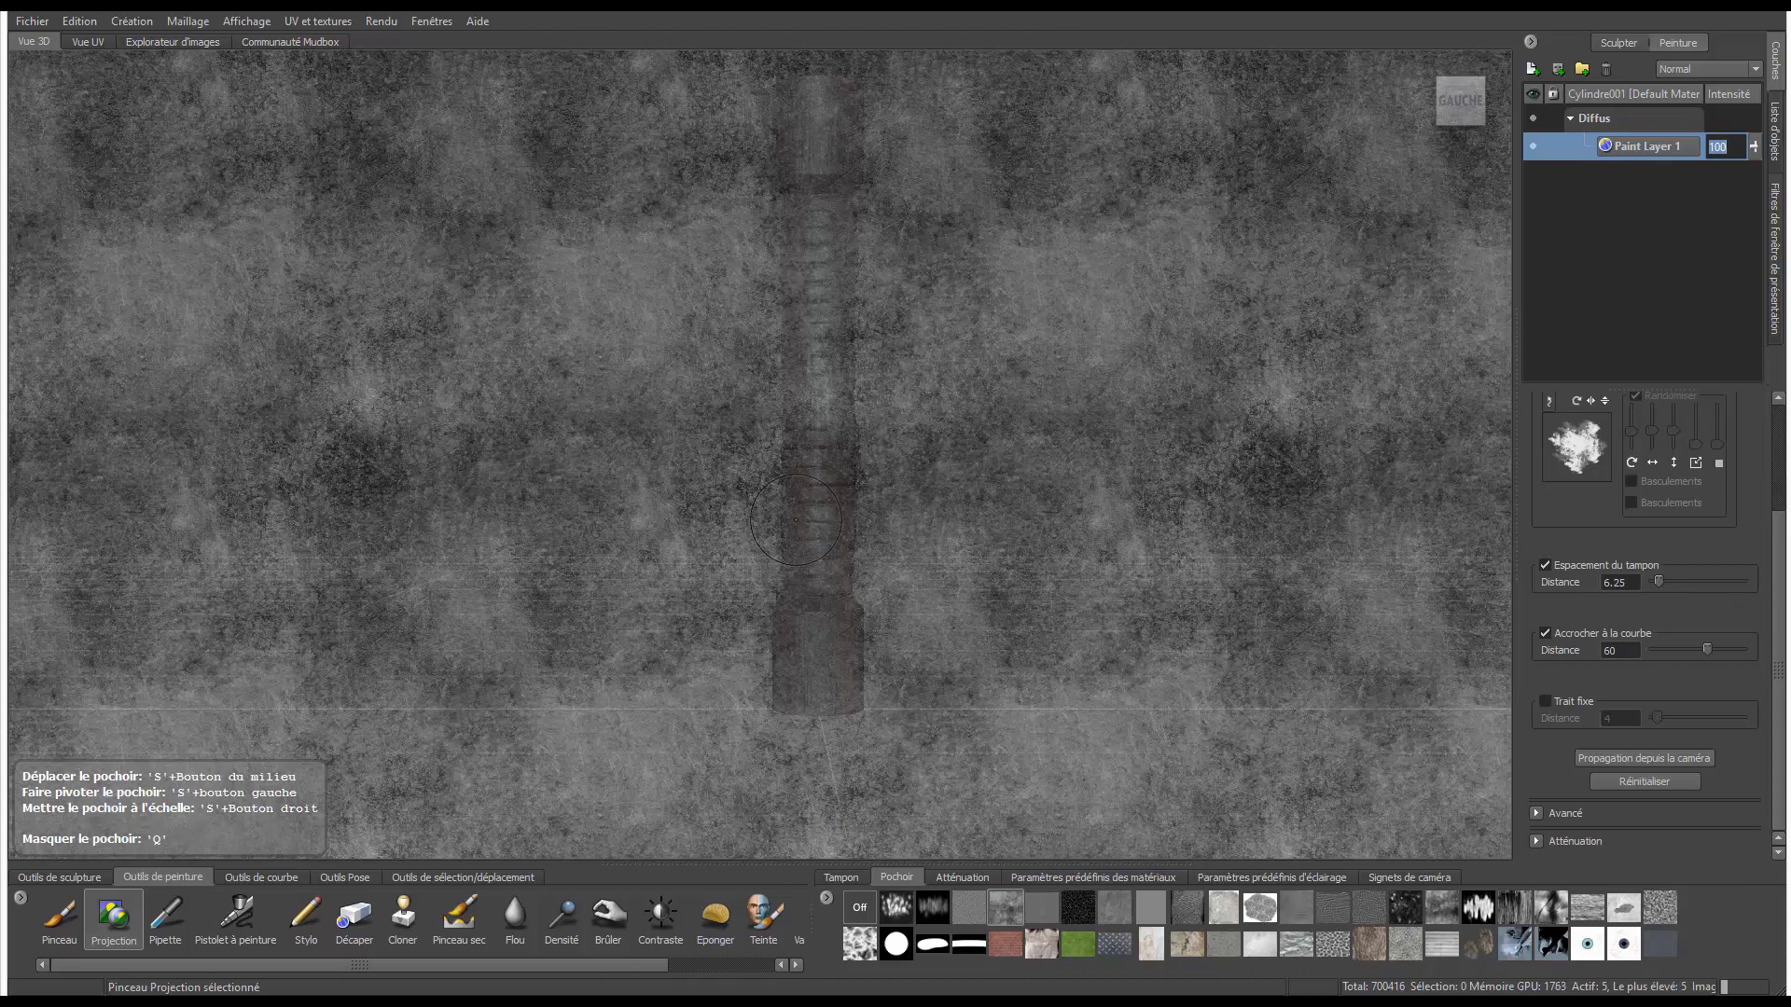
left_click(1639, 757)
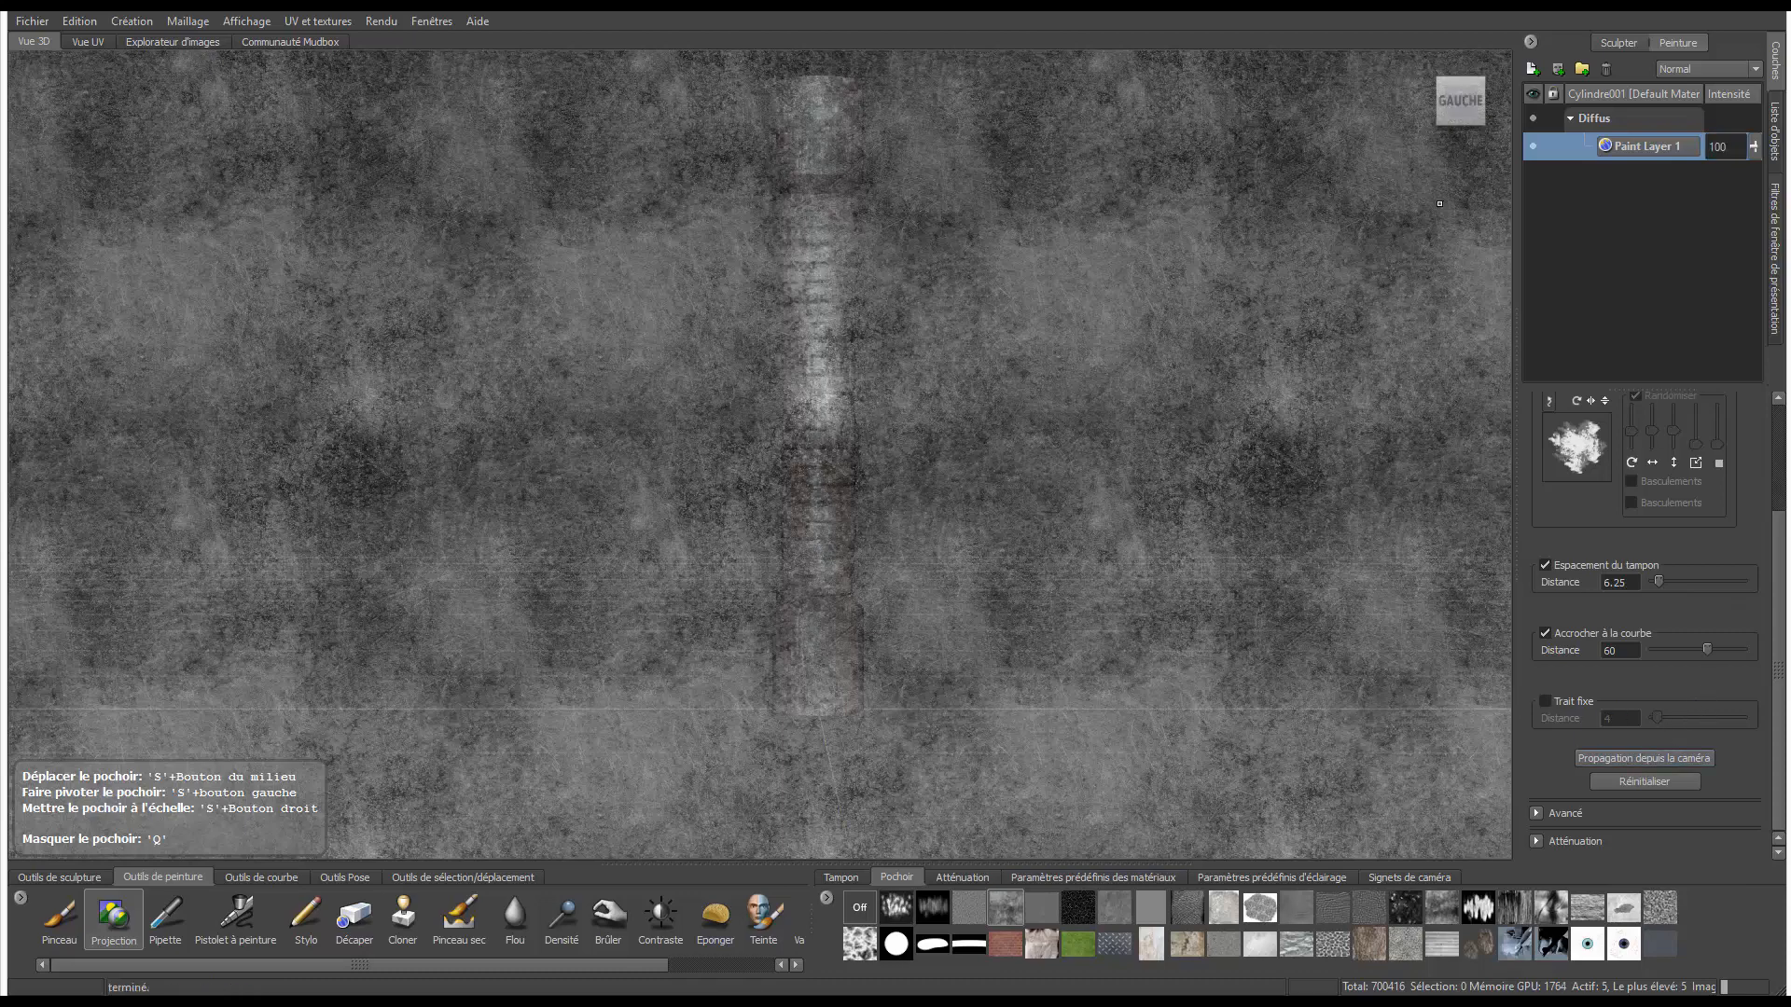
left_click(1427, 97)
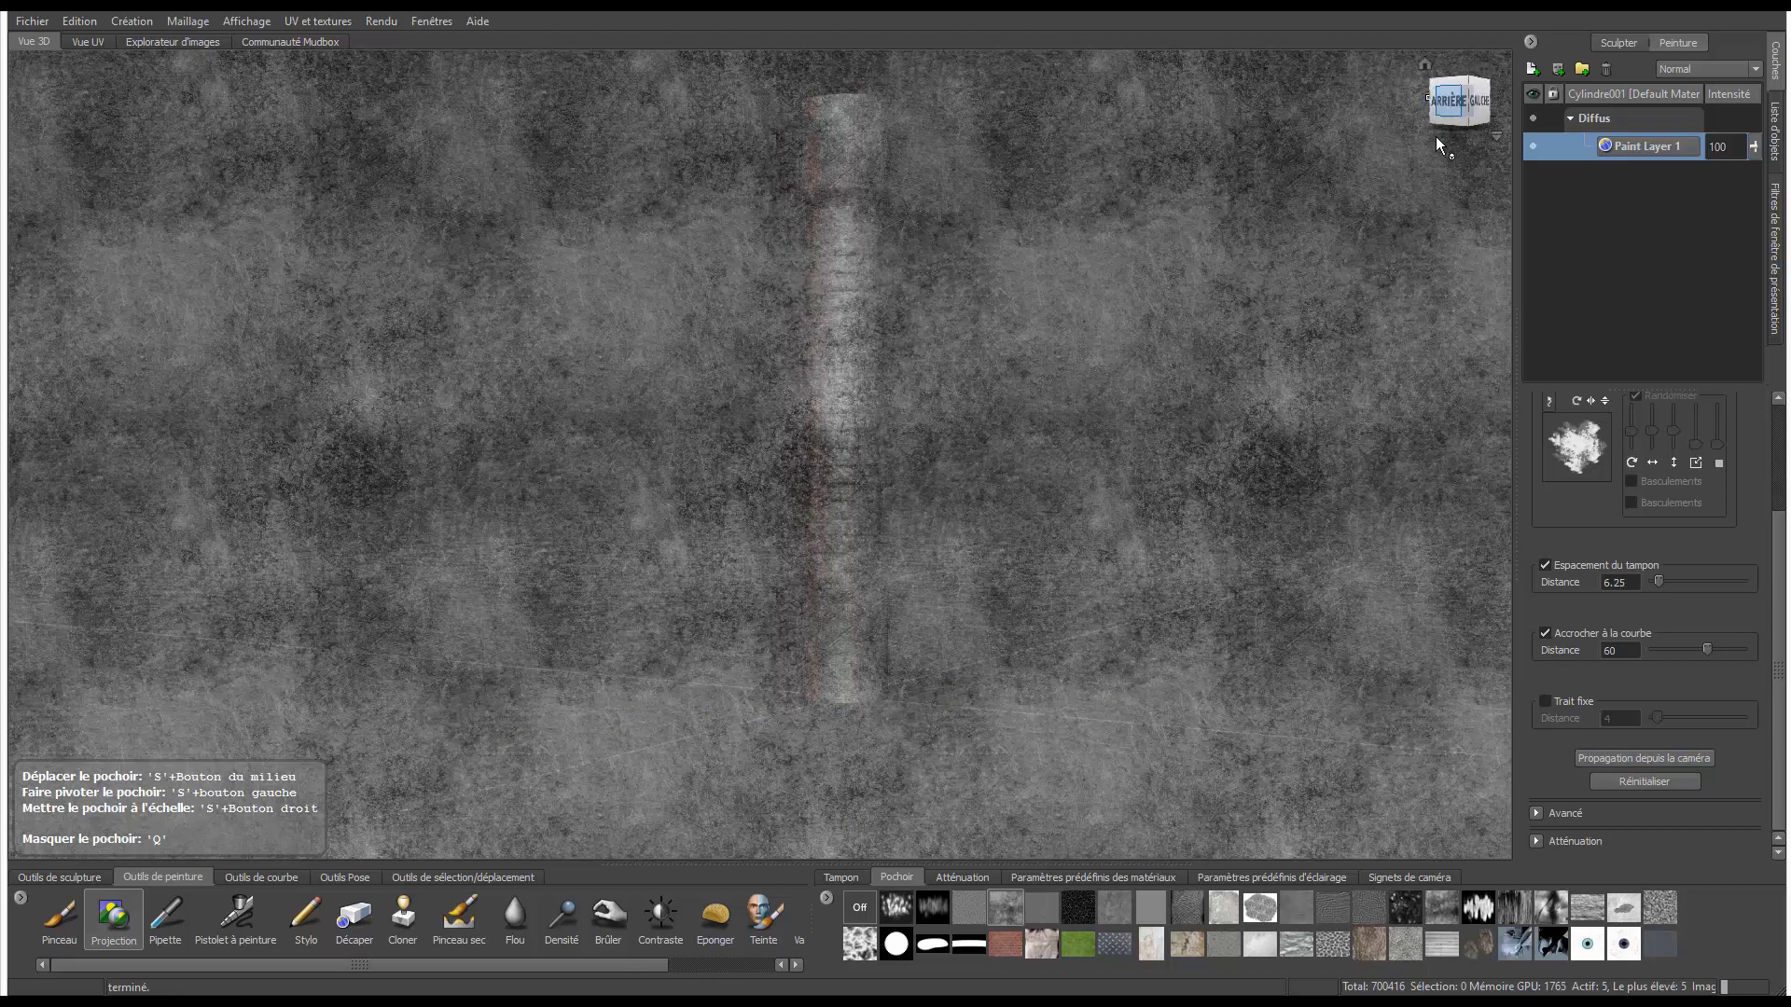
left_click(1621, 758)
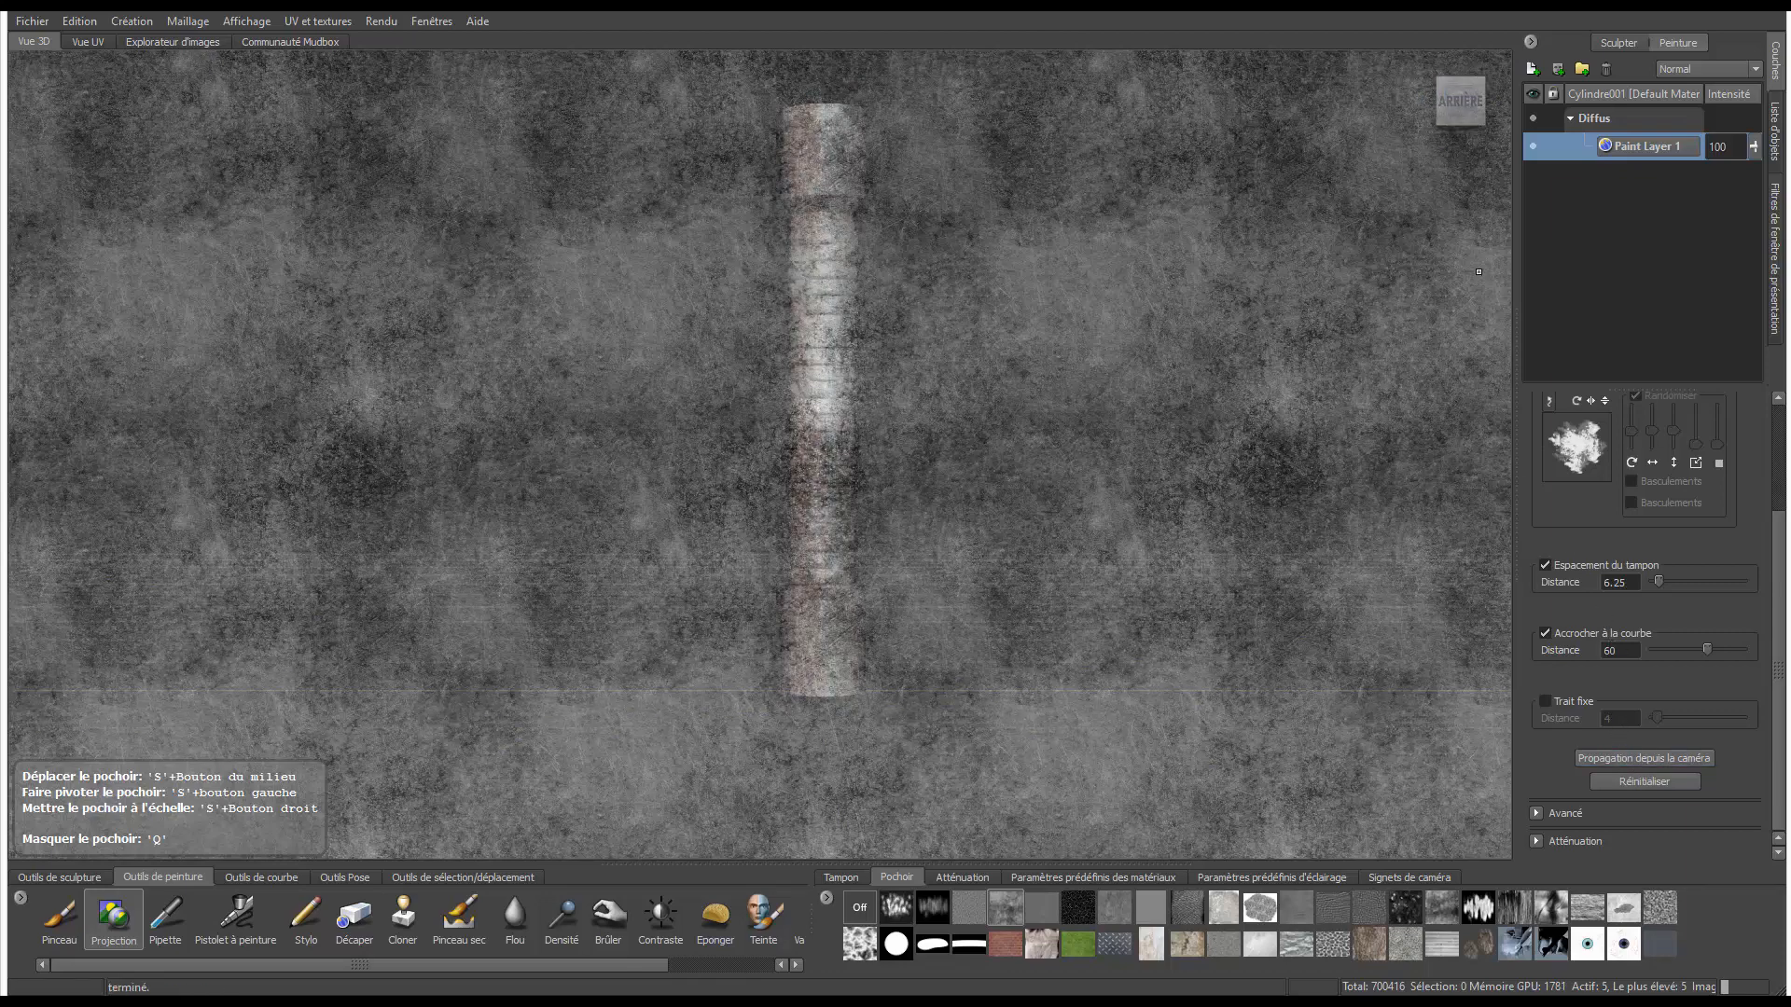
left_click(1425, 102)
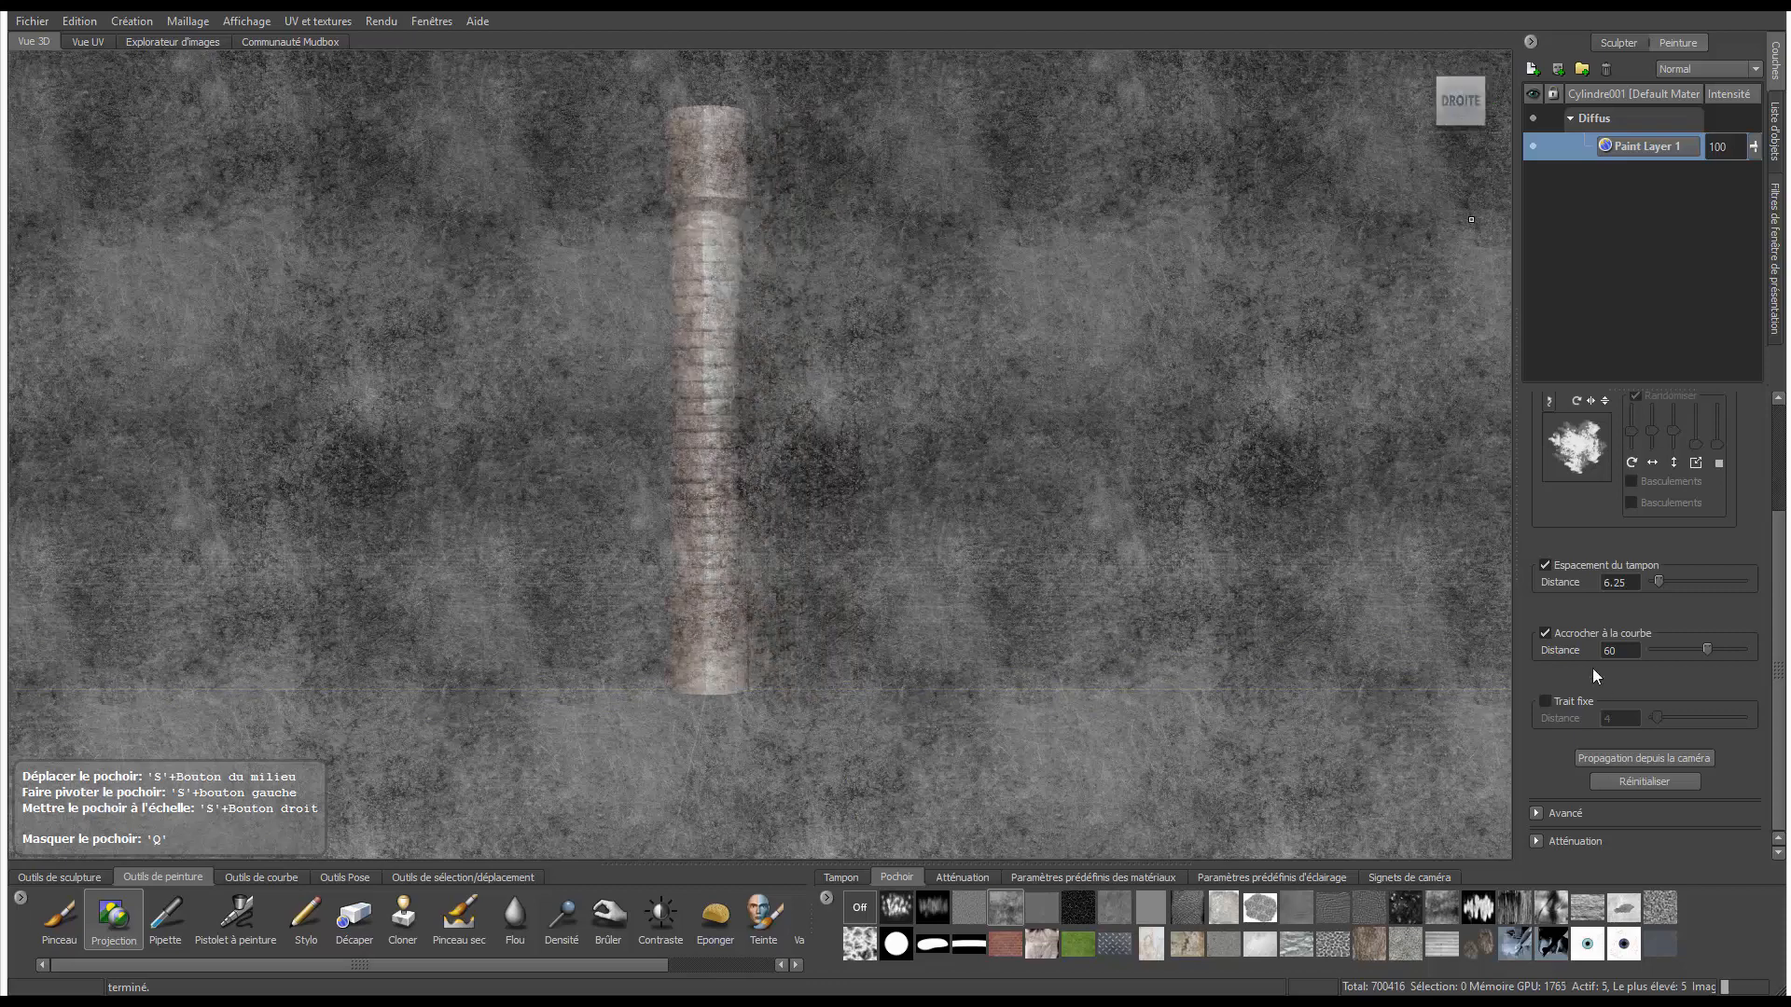
left_click(1588, 758)
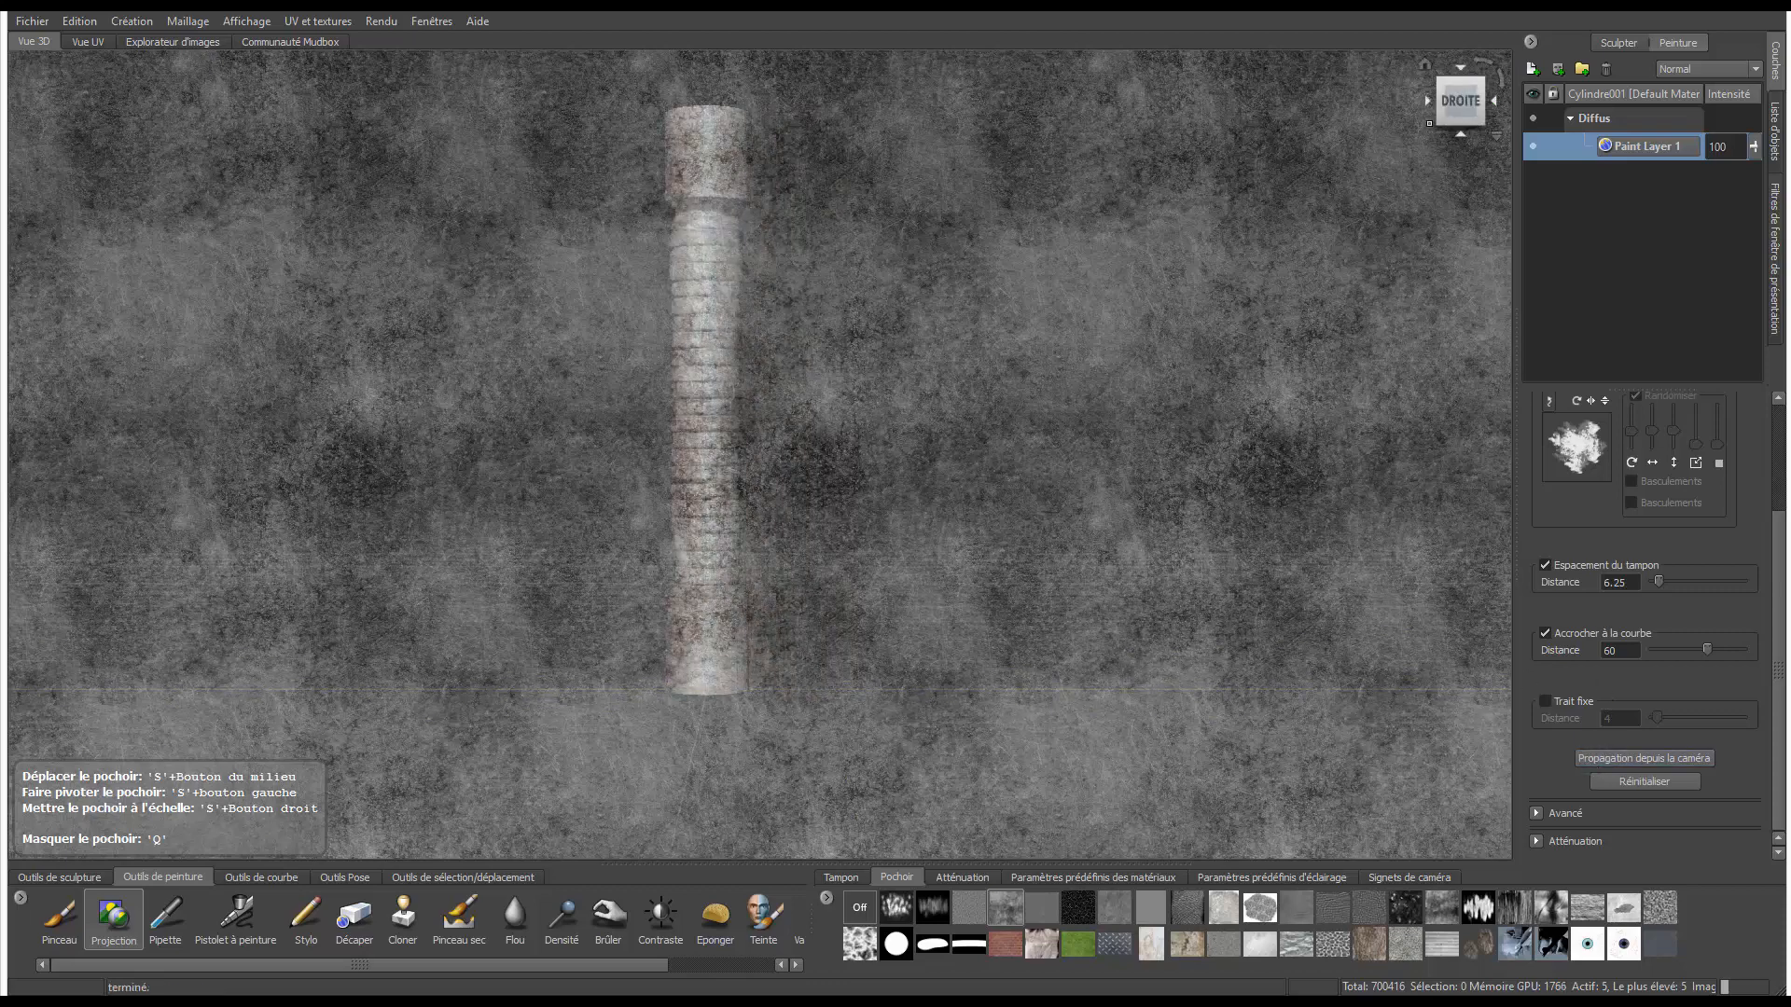
left_click(1424, 103)
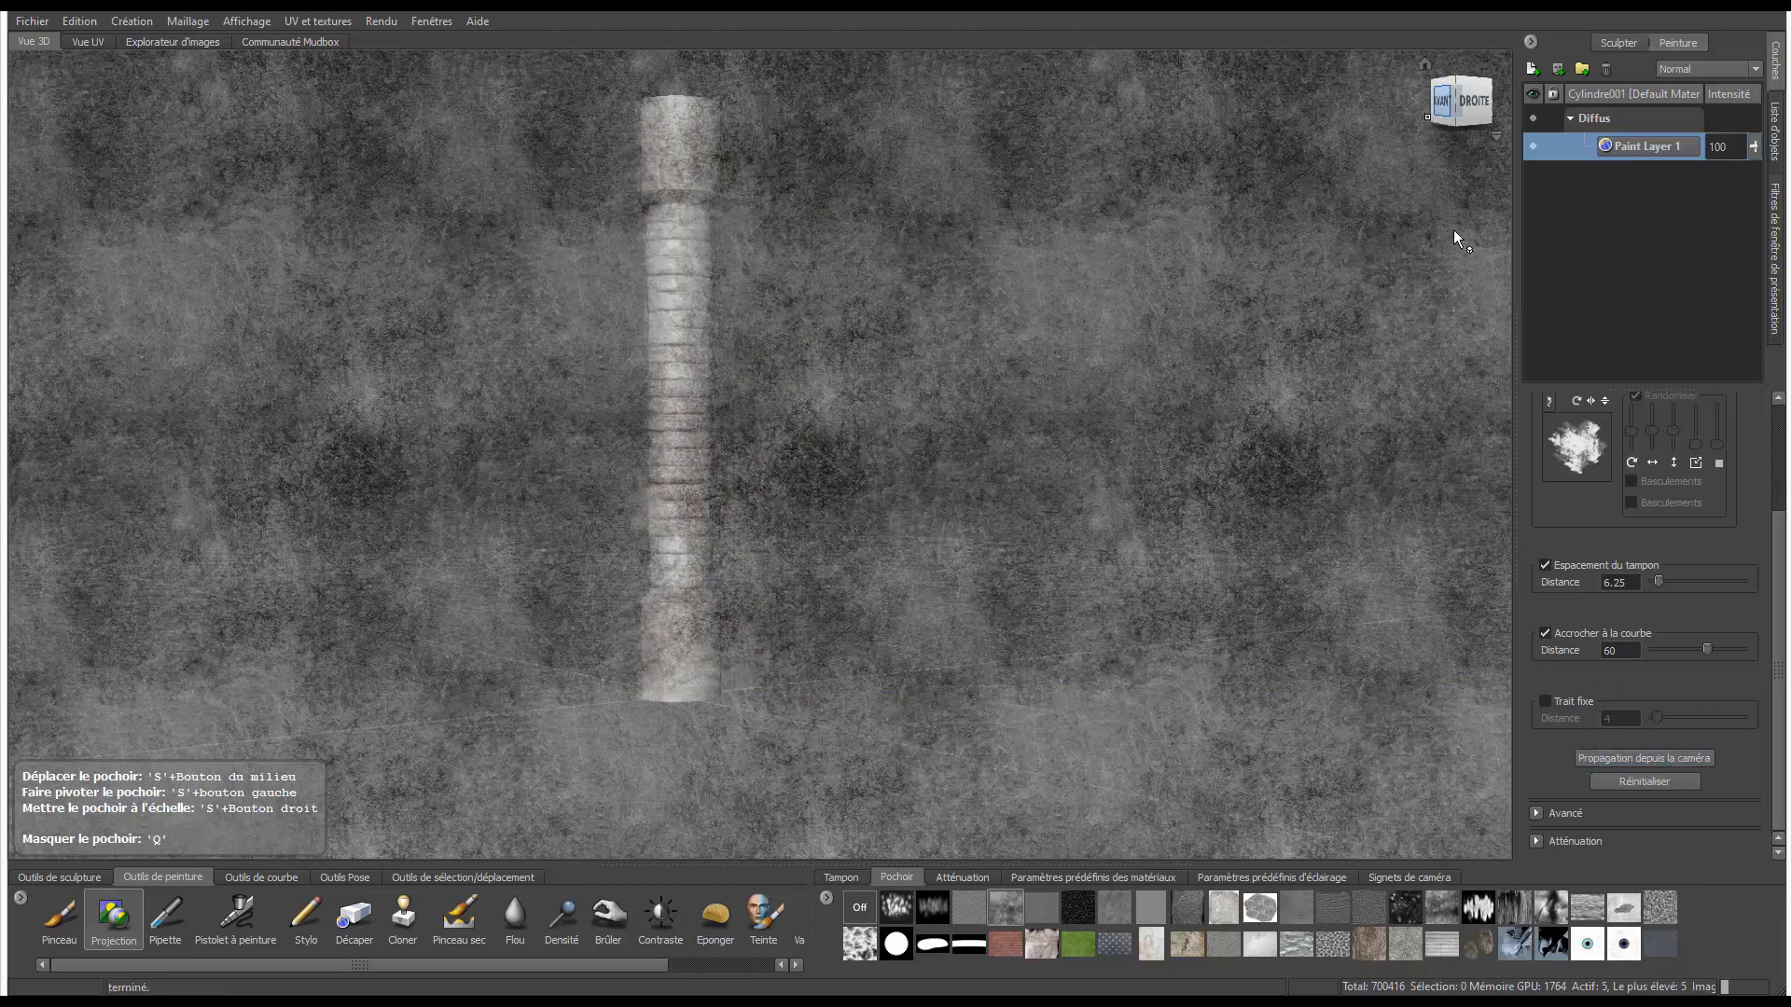
left_click(1617, 758)
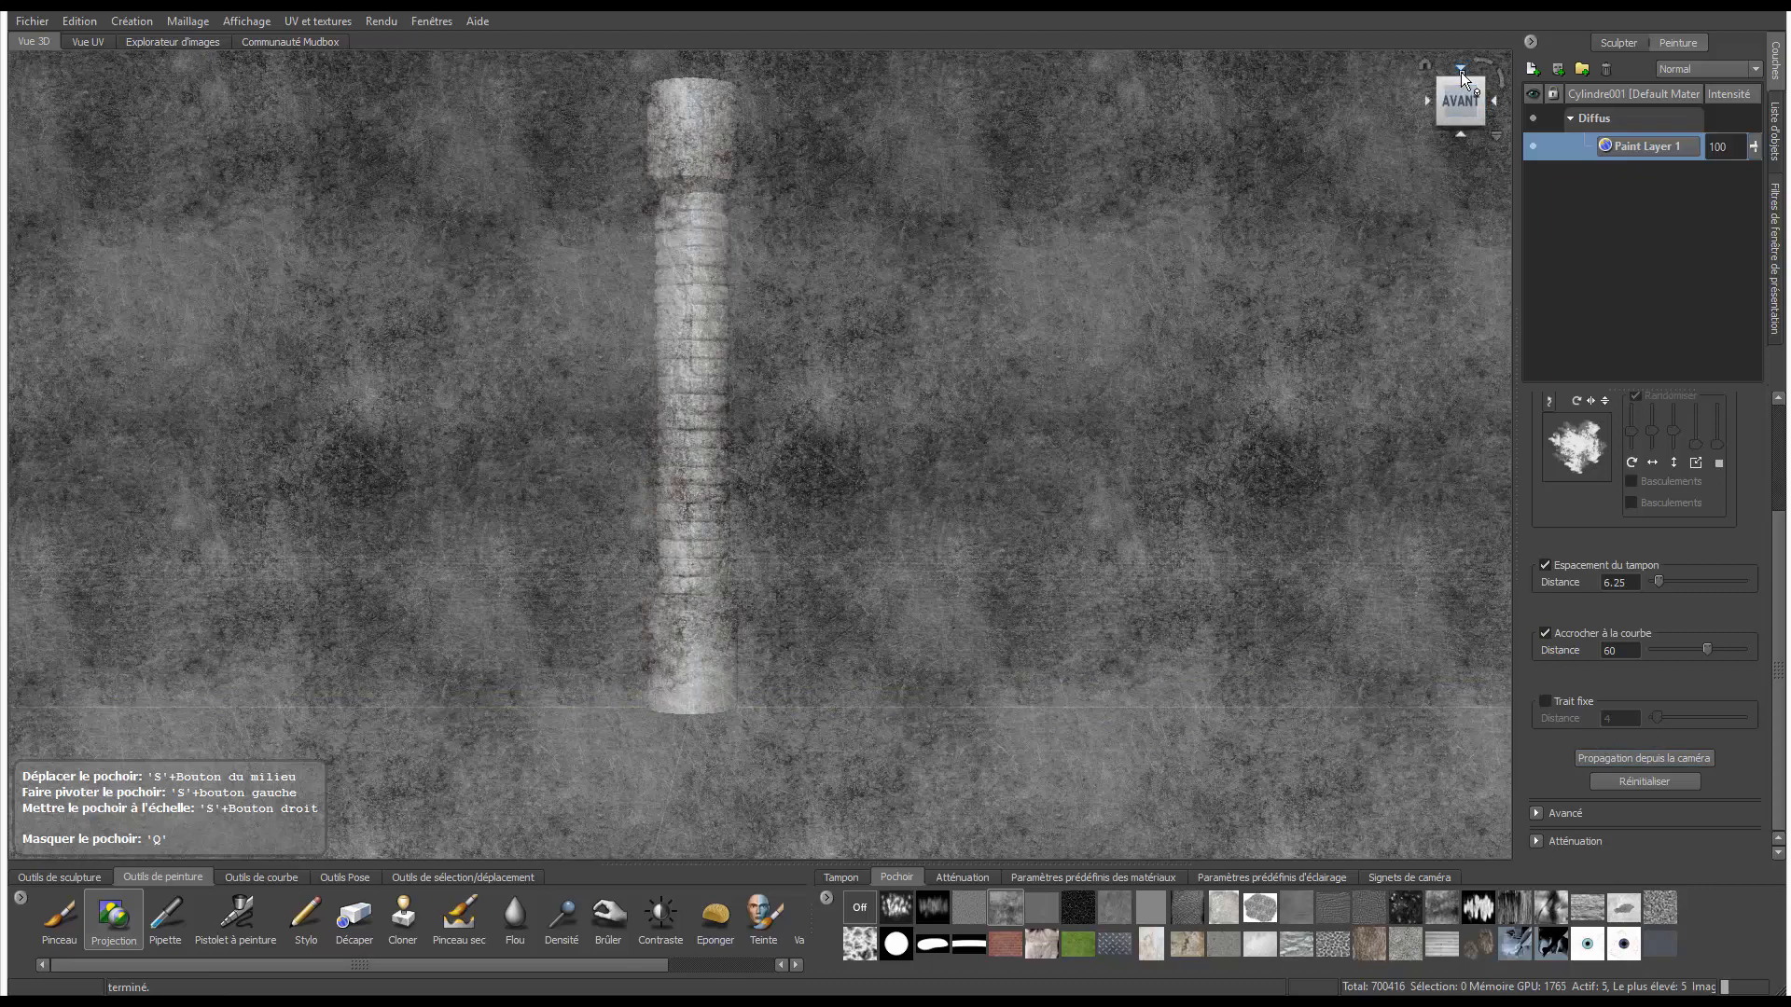
- Project the grime stencil onto the column's top and bottom faces, then hide the stencil to inspect the painted sides
left_click(1459, 65)
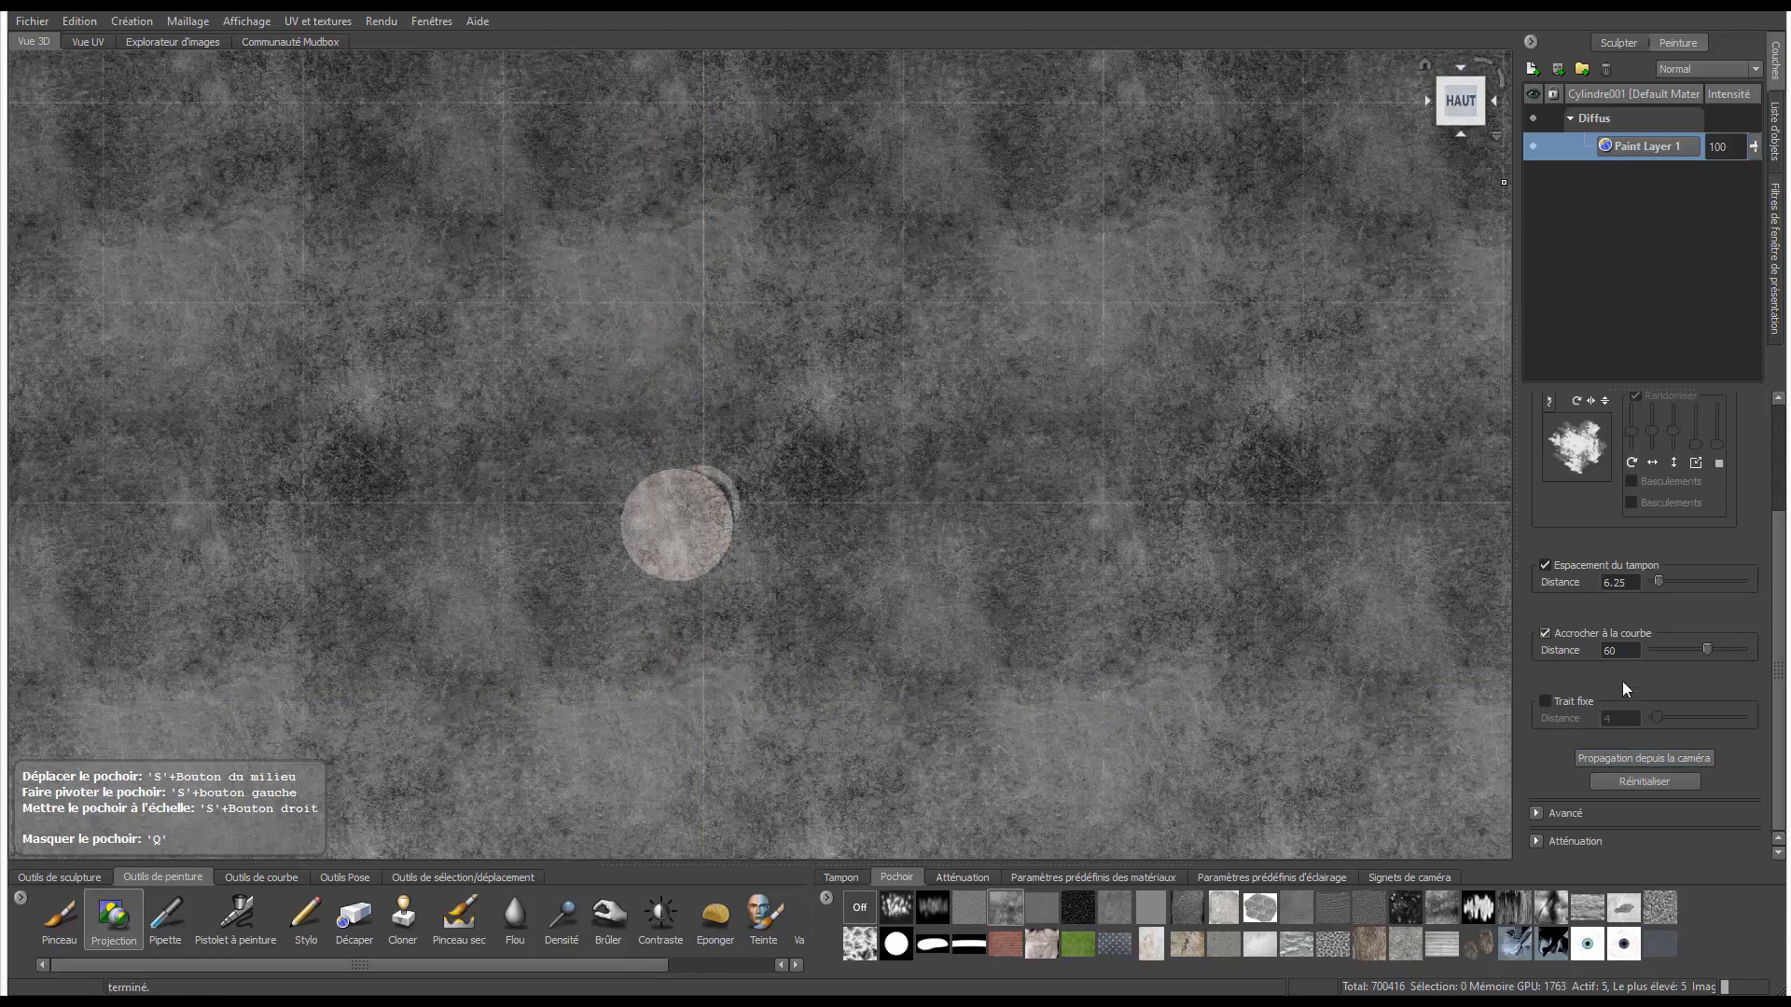
left_click(1629, 758)
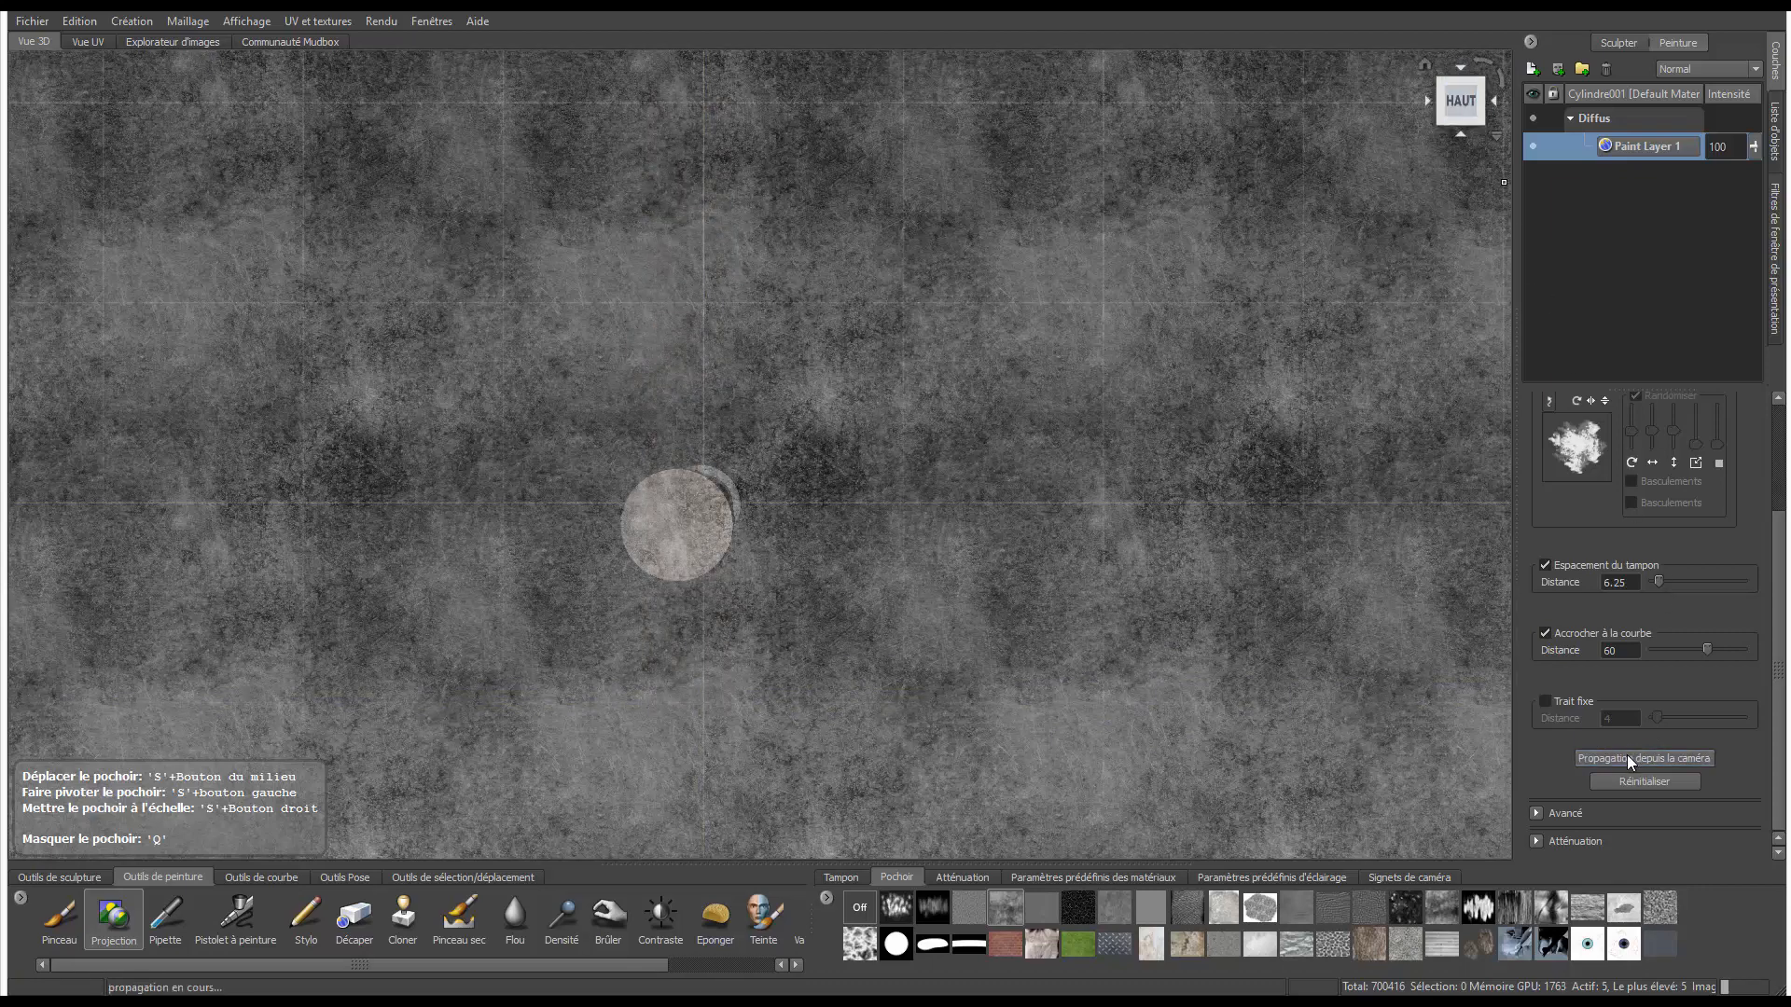
left_click(1463, 133)
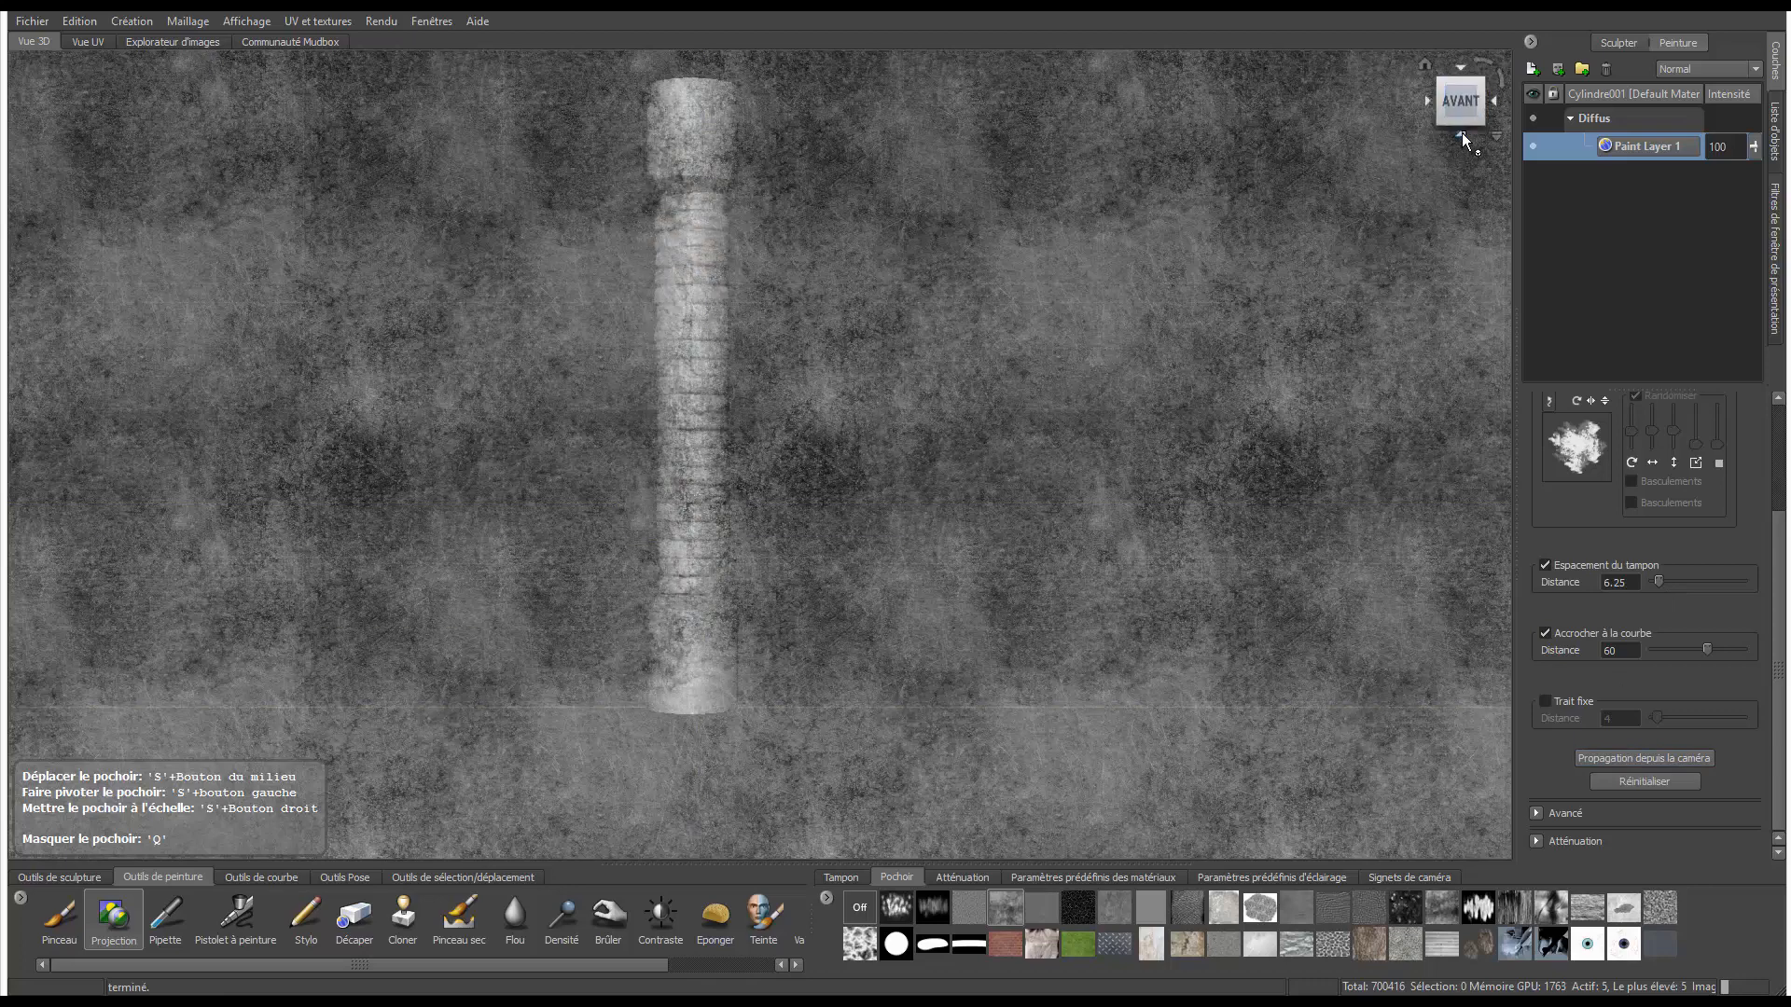
left_click(1463, 132)
left_click(1638, 756)
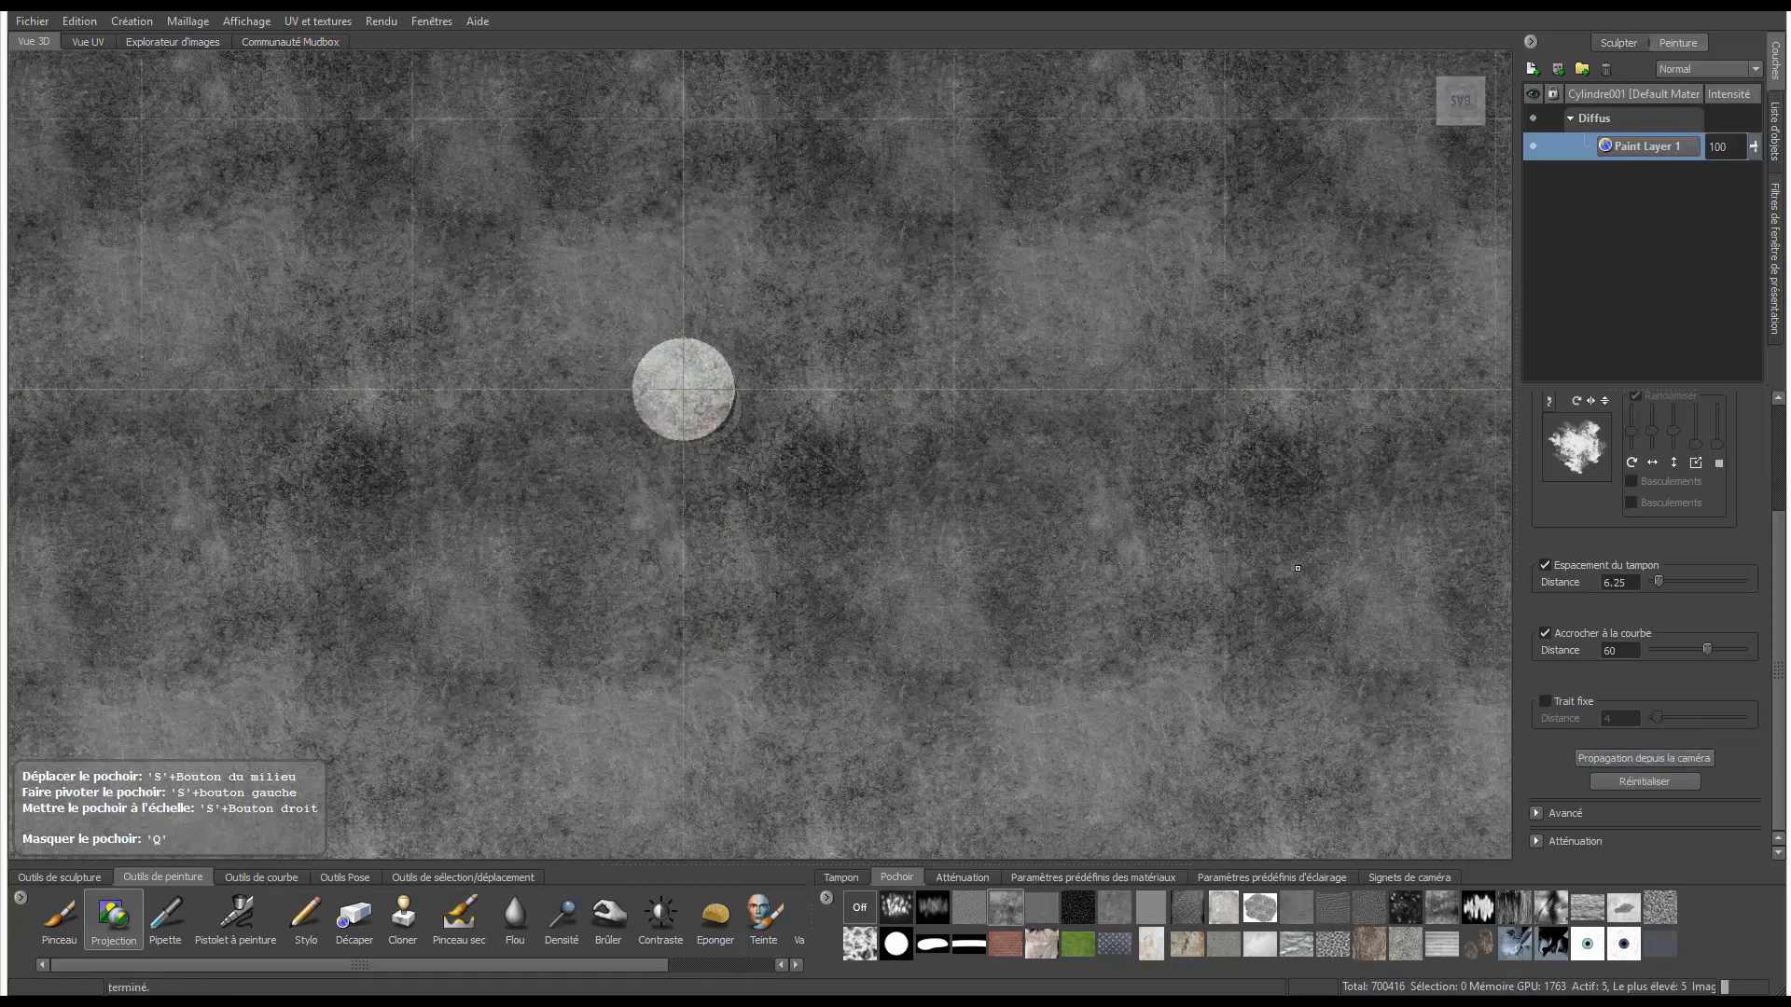
key("q")
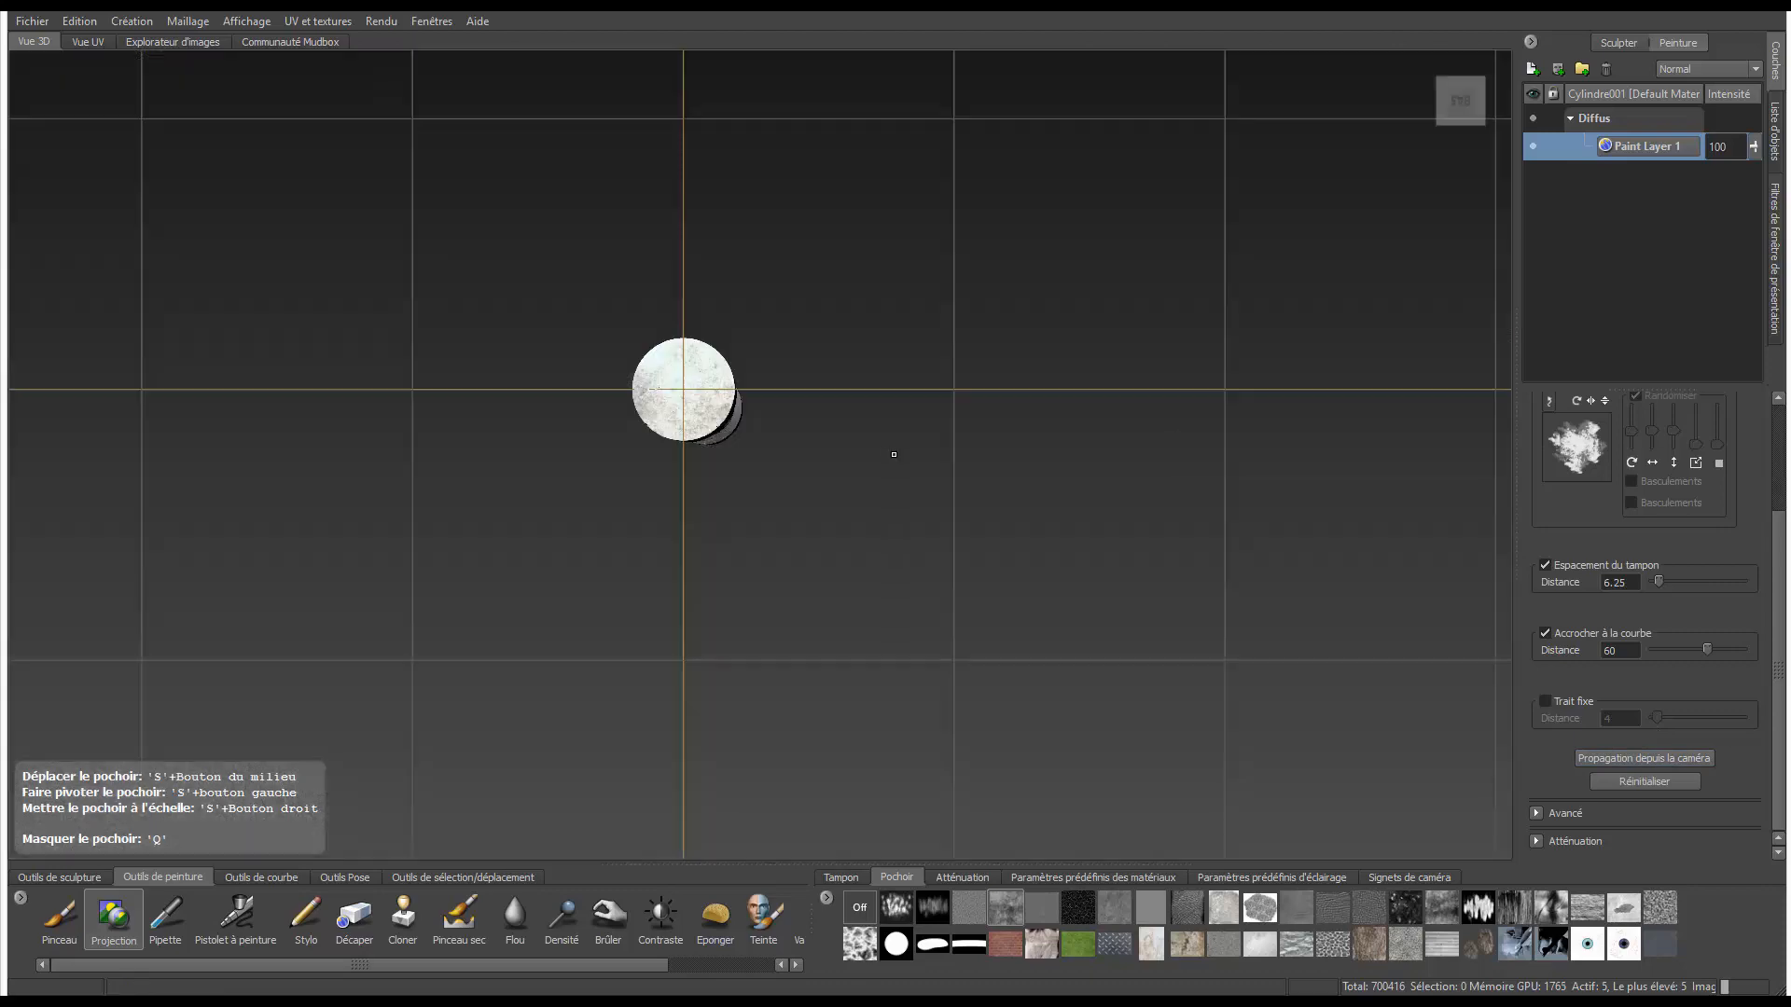
left_click_drag(736, 299, 1083, 506, "alt")
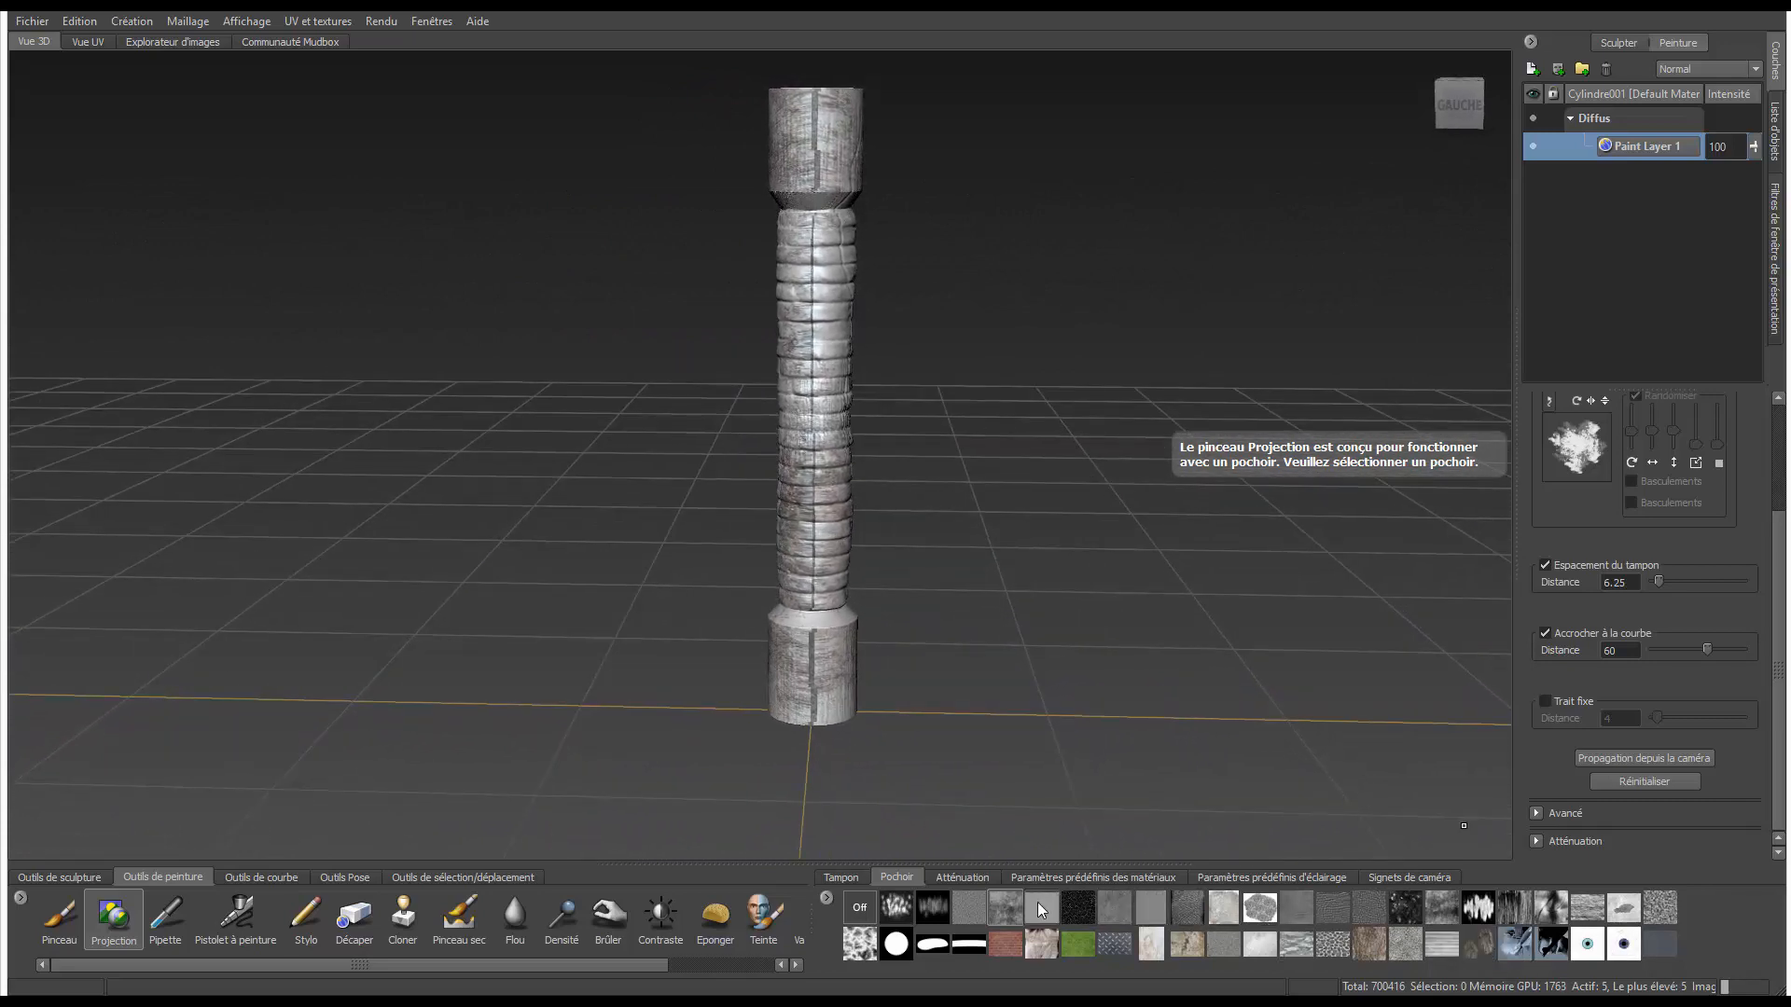
- Reload the bw_grimeScratched stencil and brush it with Projection over the seam along the column's left side
left_click(1013, 911)
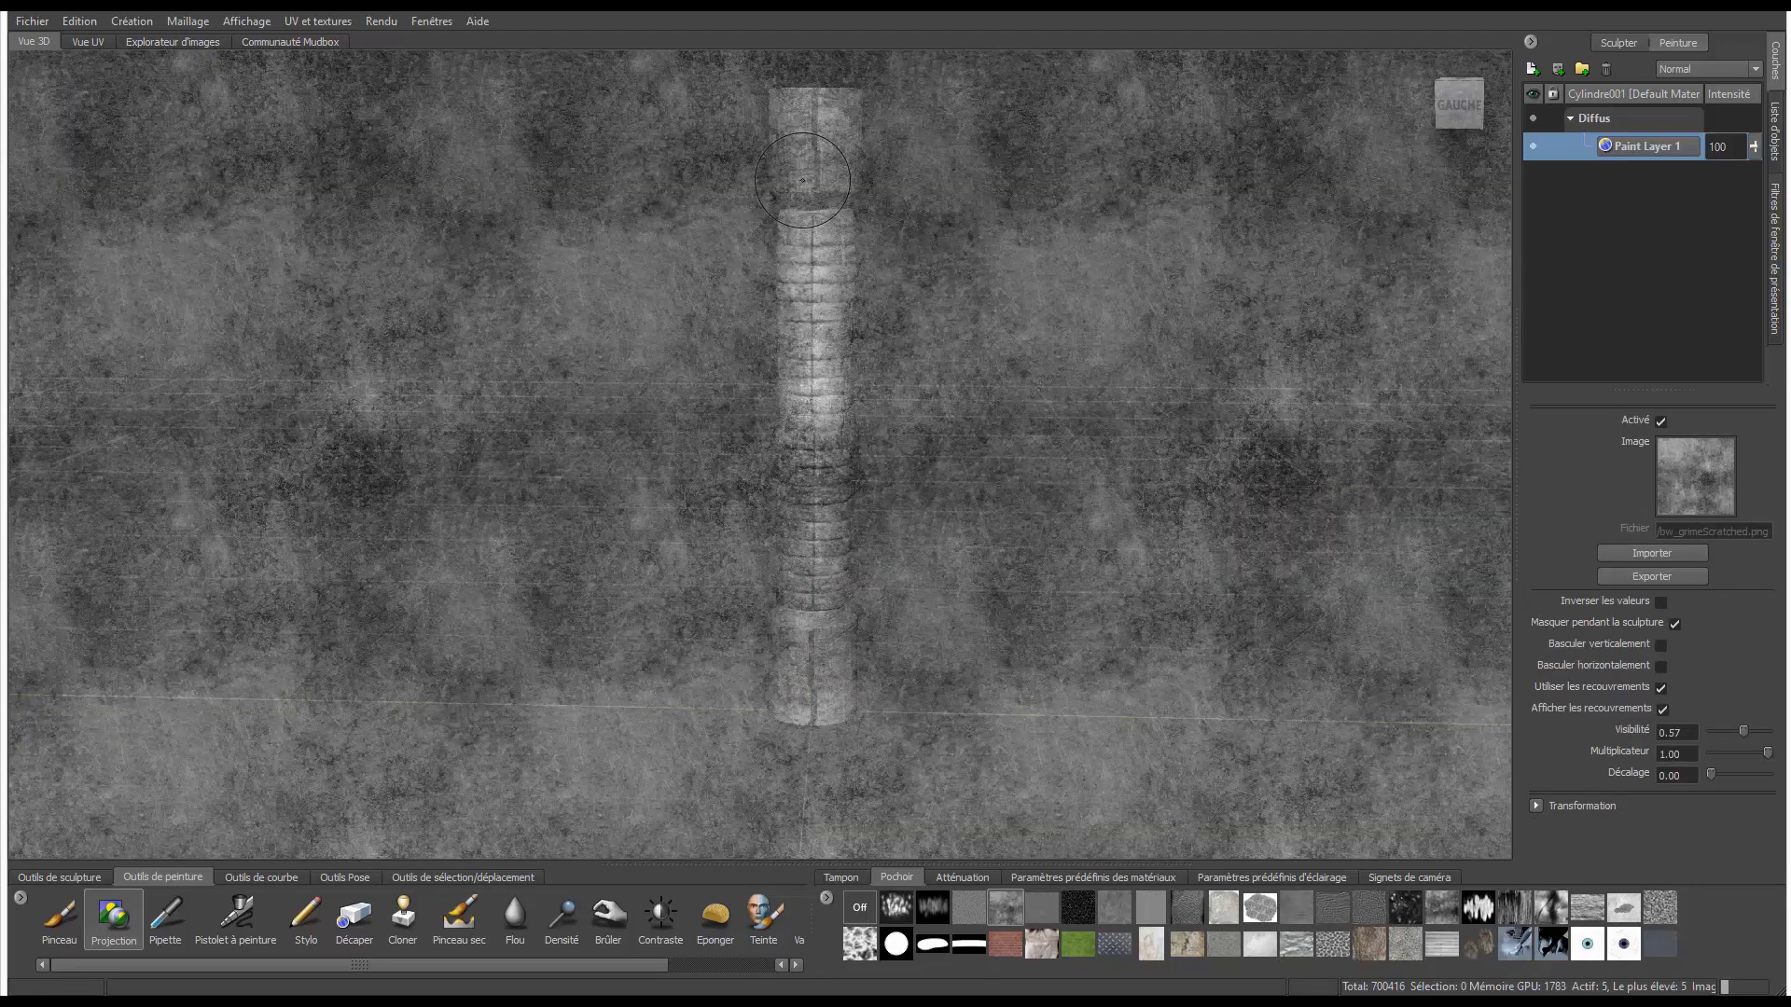
mouse_move(813, 110)
left_mouse_down()
mouse_move(797, 321)
mouse_move(821, 713)
left_mouse_up()
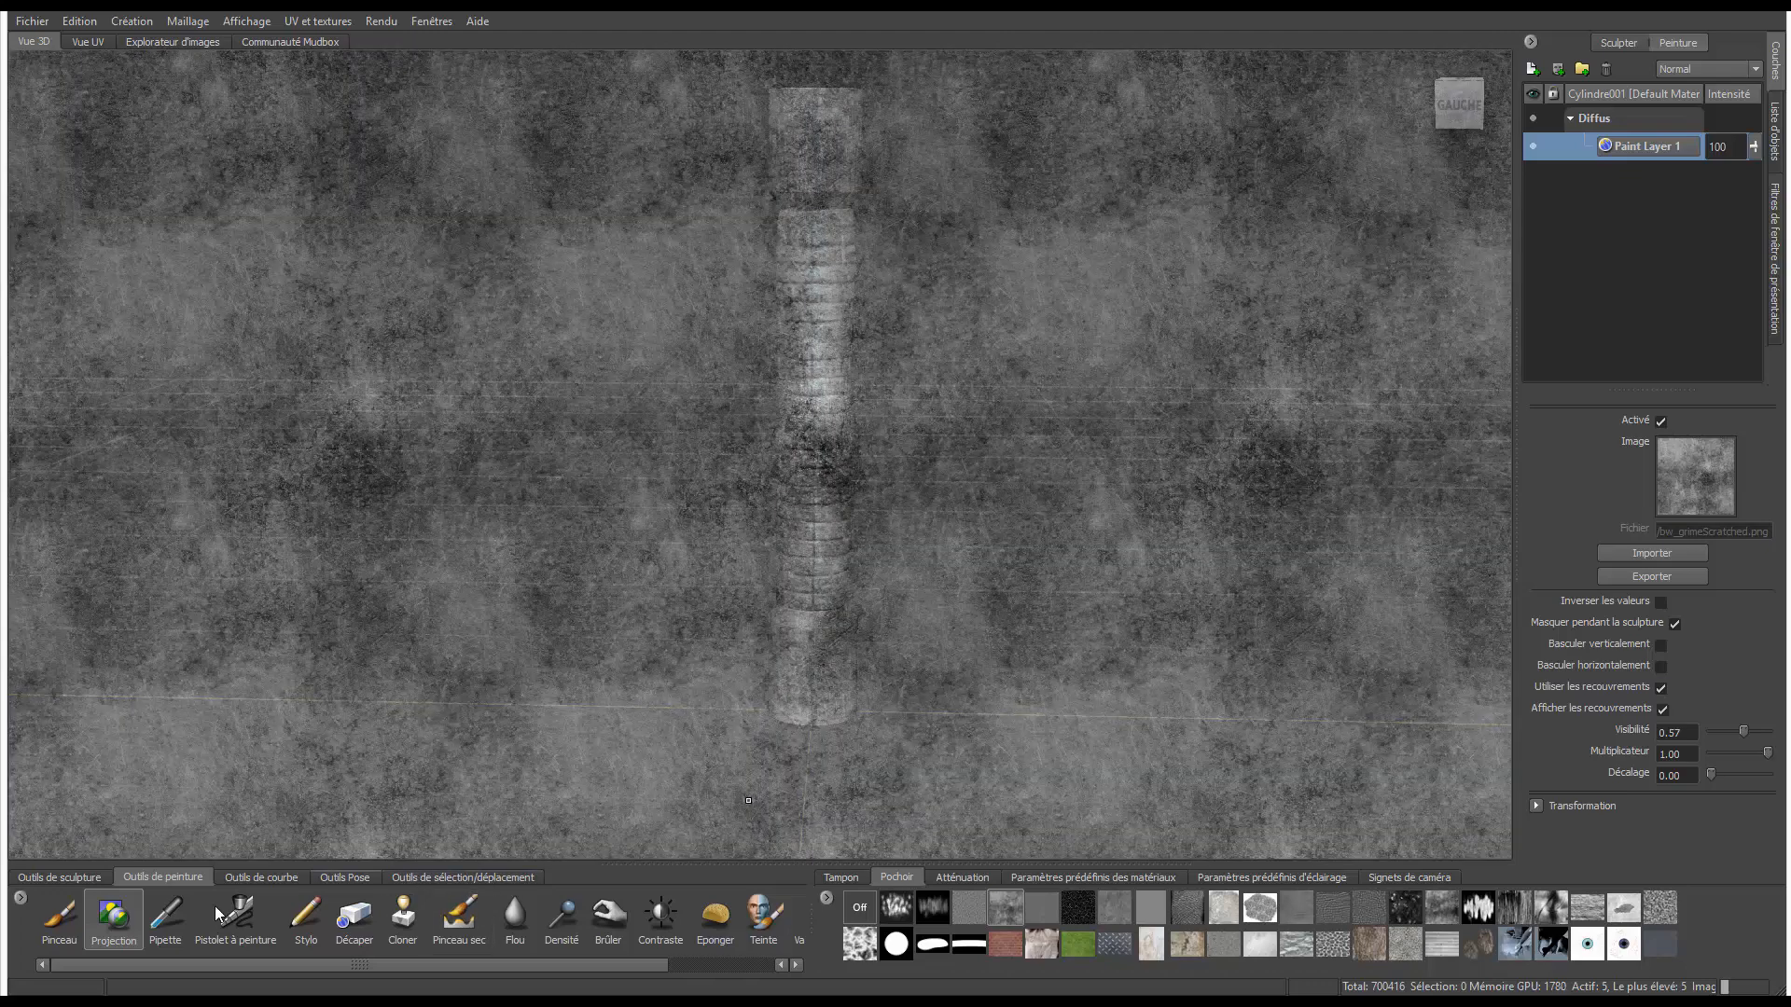
left_click(106, 923)
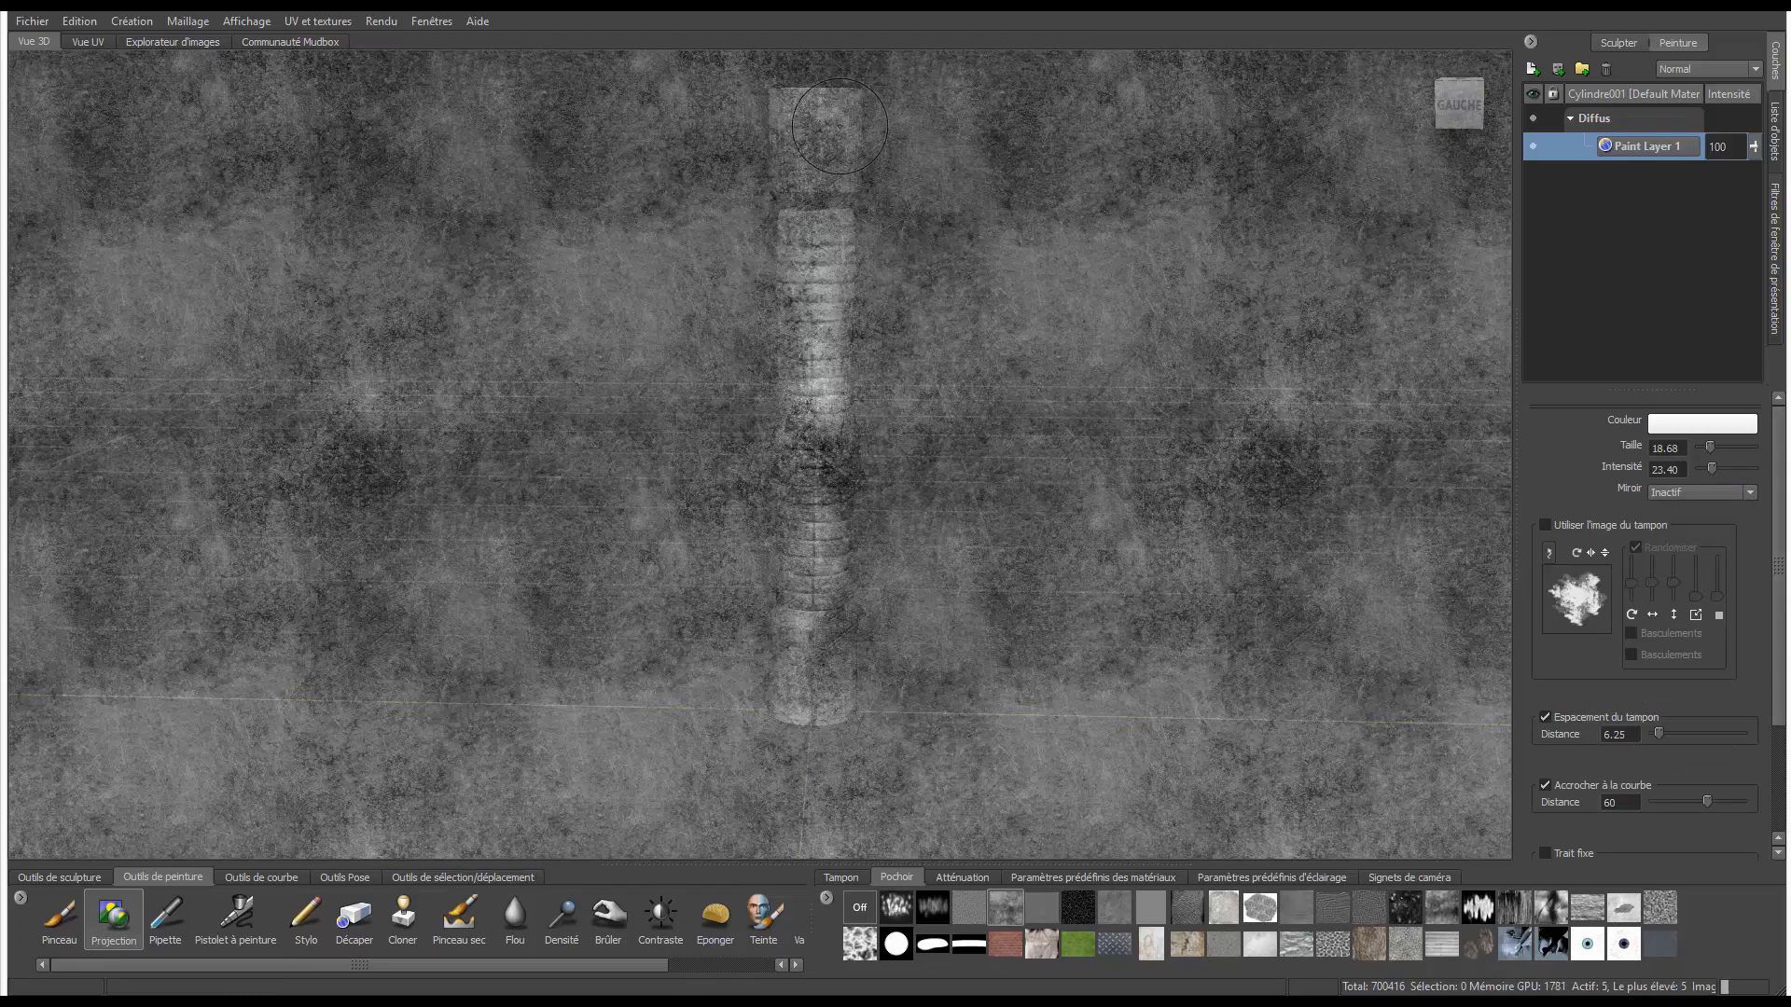
mouse_move(824, 135)
left_mouse_down()
mouse_move(793, 723)
mouse_move(825, 565)
mouse_move(826, 140)
mouse_move(827, 591)
left_mouse_up()
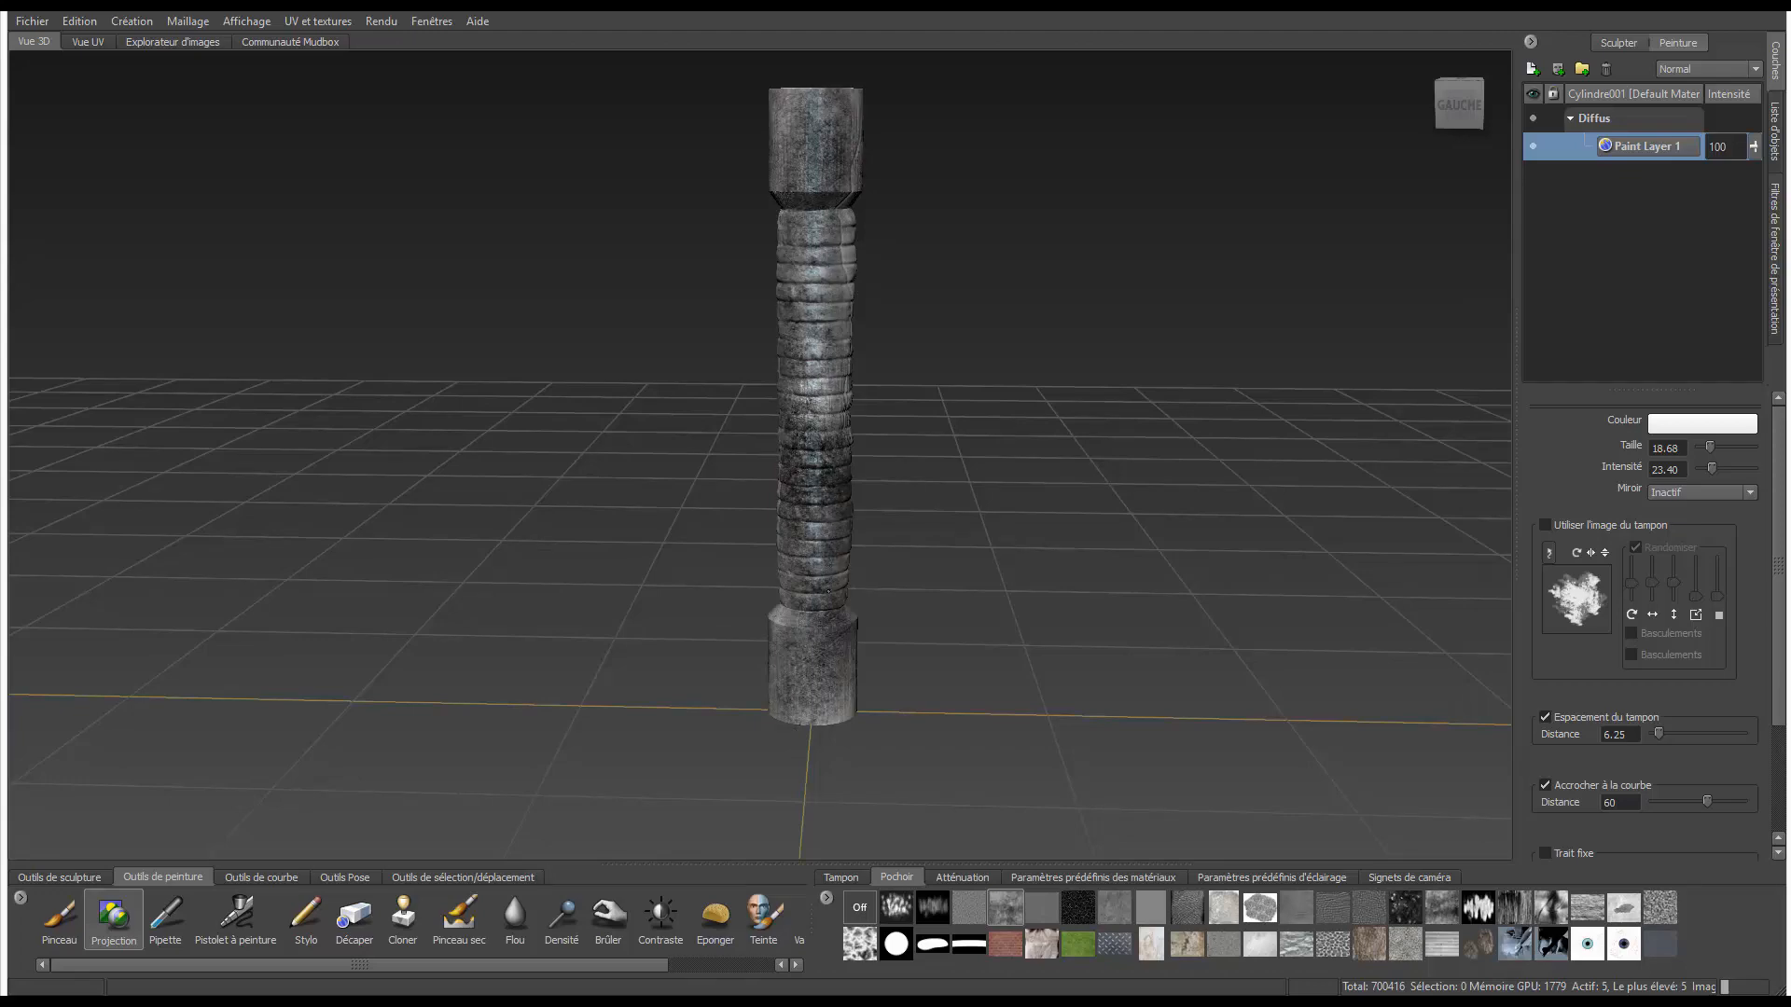
left_click_drag(786, 716, 839, 711)
- Brush the projected grime texture over the column's back side to blend its seams
left_click_drag(760, 471, 840, 457, "alt")
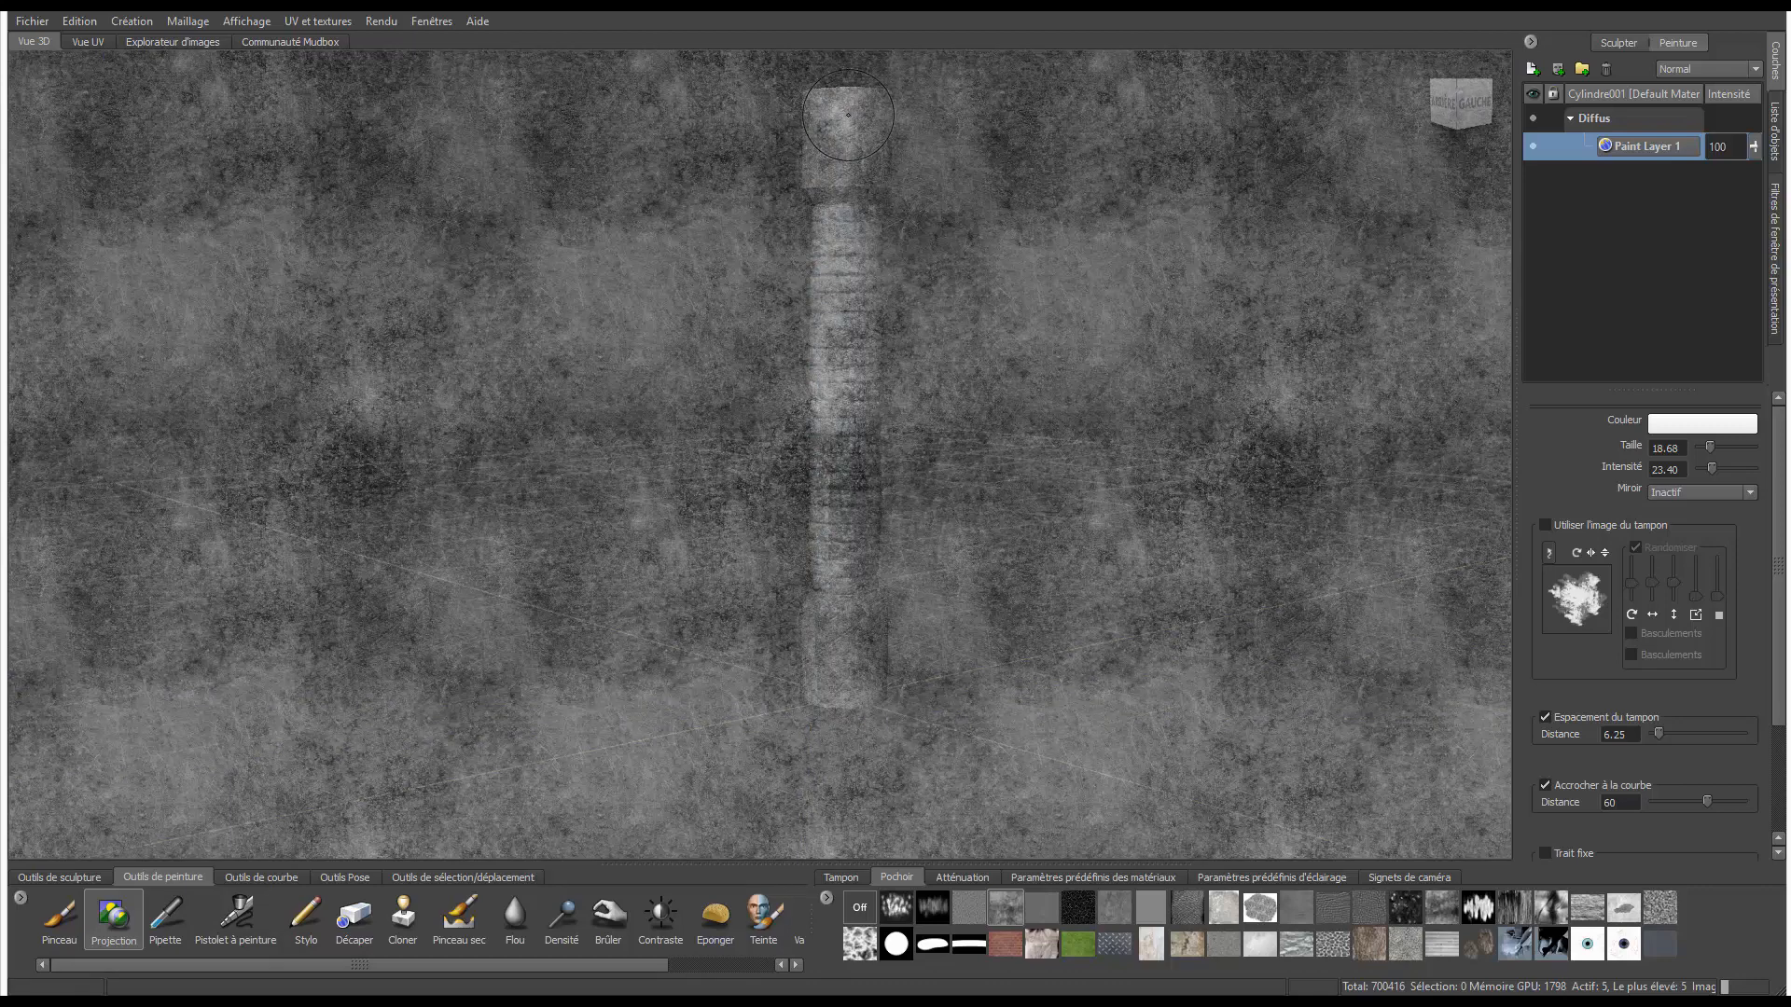
key("q")
mouse_move(821, 187)
left_mouse_down()
mouse_move(854, 103)
mouse_move(811, 122)
mouse_move(839, 173)
mouse_move(819, 322)
mouse_move(826, 513)
mouse_move(771, 623)
mouse_move(821, 644)
mouse_move(798, 691)
mouse_move(733, 664)
mouse_move(840, 623)
left_mouse_up()
mouse_move(811, 684)
left_mouse_down()
mouse_move(808, 149)
mouse_move(838, 100)
mouse_move(773, 149)
mouse_move(774, 176)
left_mouse_up()
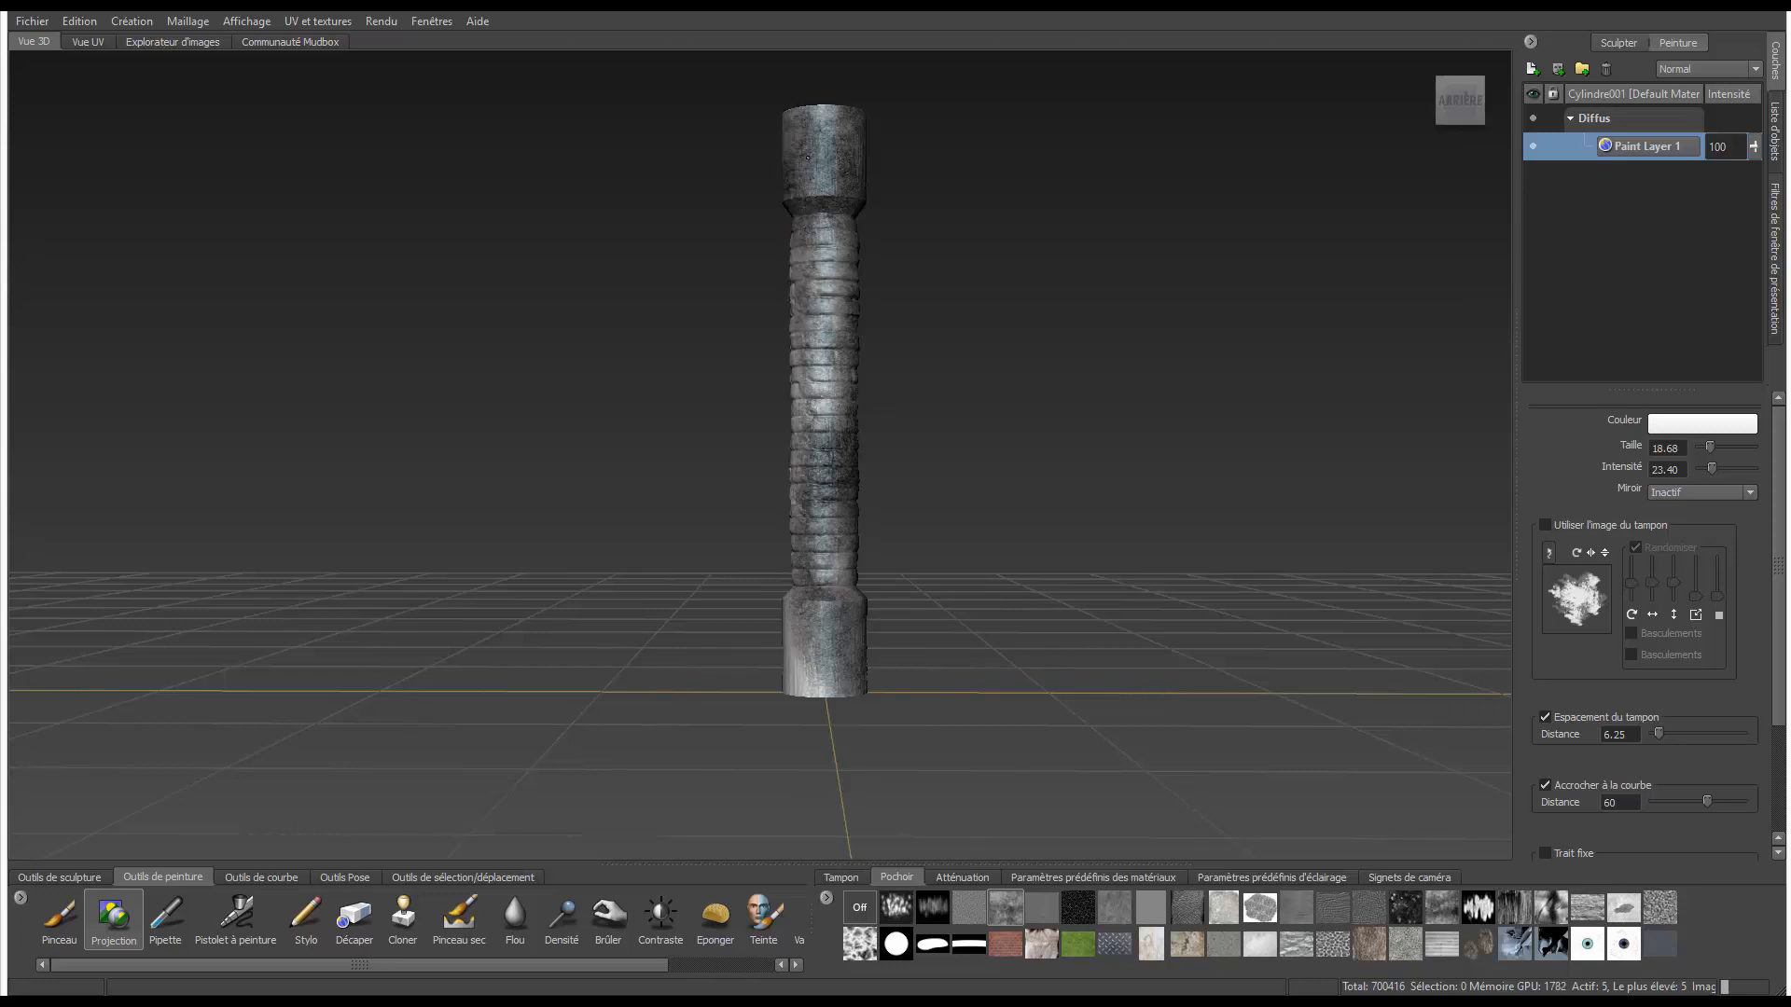
mouse_move(840, 273)
left_mouse_down()
mouse_move(784, 694)
mouse_move(937, 700)
left_mouse_up()
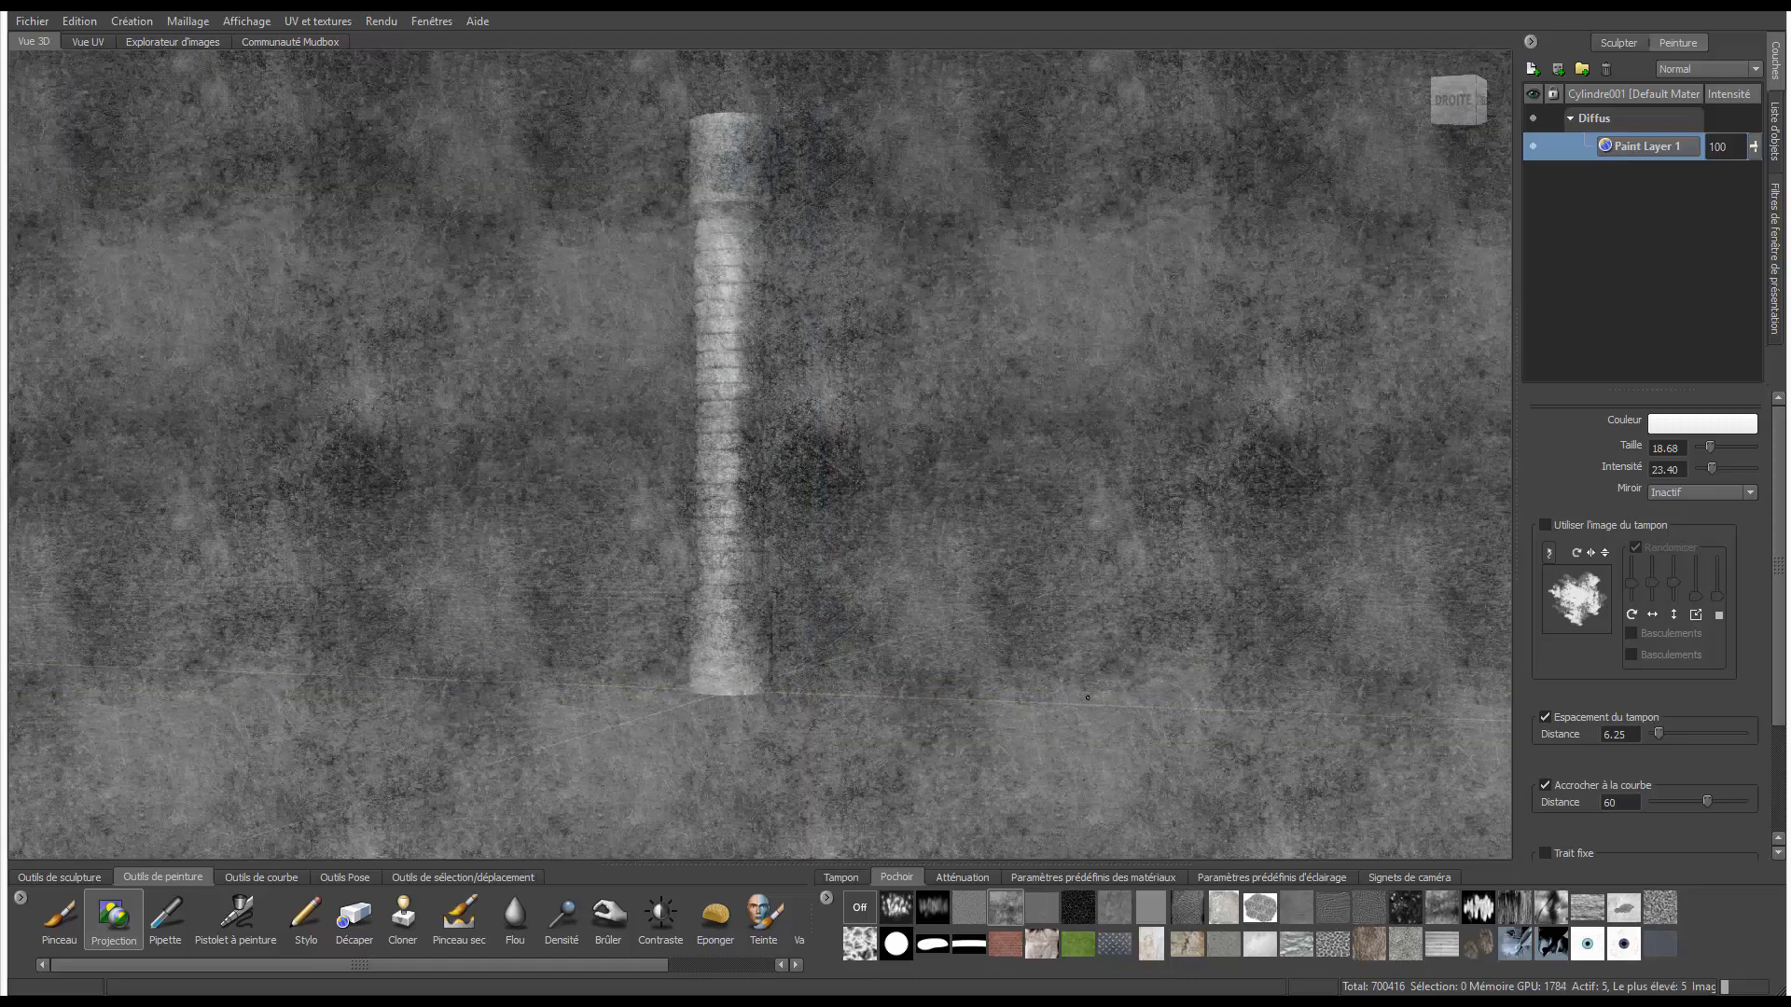
- Brush the projected grime texture up the column's right side and orbit to check the blended result
mouse_move(717, 669)
left_mouse_down()
mouse_move(723, 580)
mouse_move(713, 644)
mouse_move(765, 717)
mouse_move(701, 653)
mouse_move(715, 241)
mouse_move(737, 201)
mouse_move(711, 125)
mouse_move(727, 131)
left_mouse_up()
mouse_move(681, 237)
left_mouse_down()
mouse_move(704, 229)
mouse_move(707, 466)
mouse_move(746, 373)
mouse_move(727, 245)
left_mouse_up()
left_click_drag(704, 700, 698, 700)
mouse_move(550, 686)
left_mouse_down("alt")
mouse_move(669, 671)
mouse_move(641, 273)
left_mouse_up("alt")
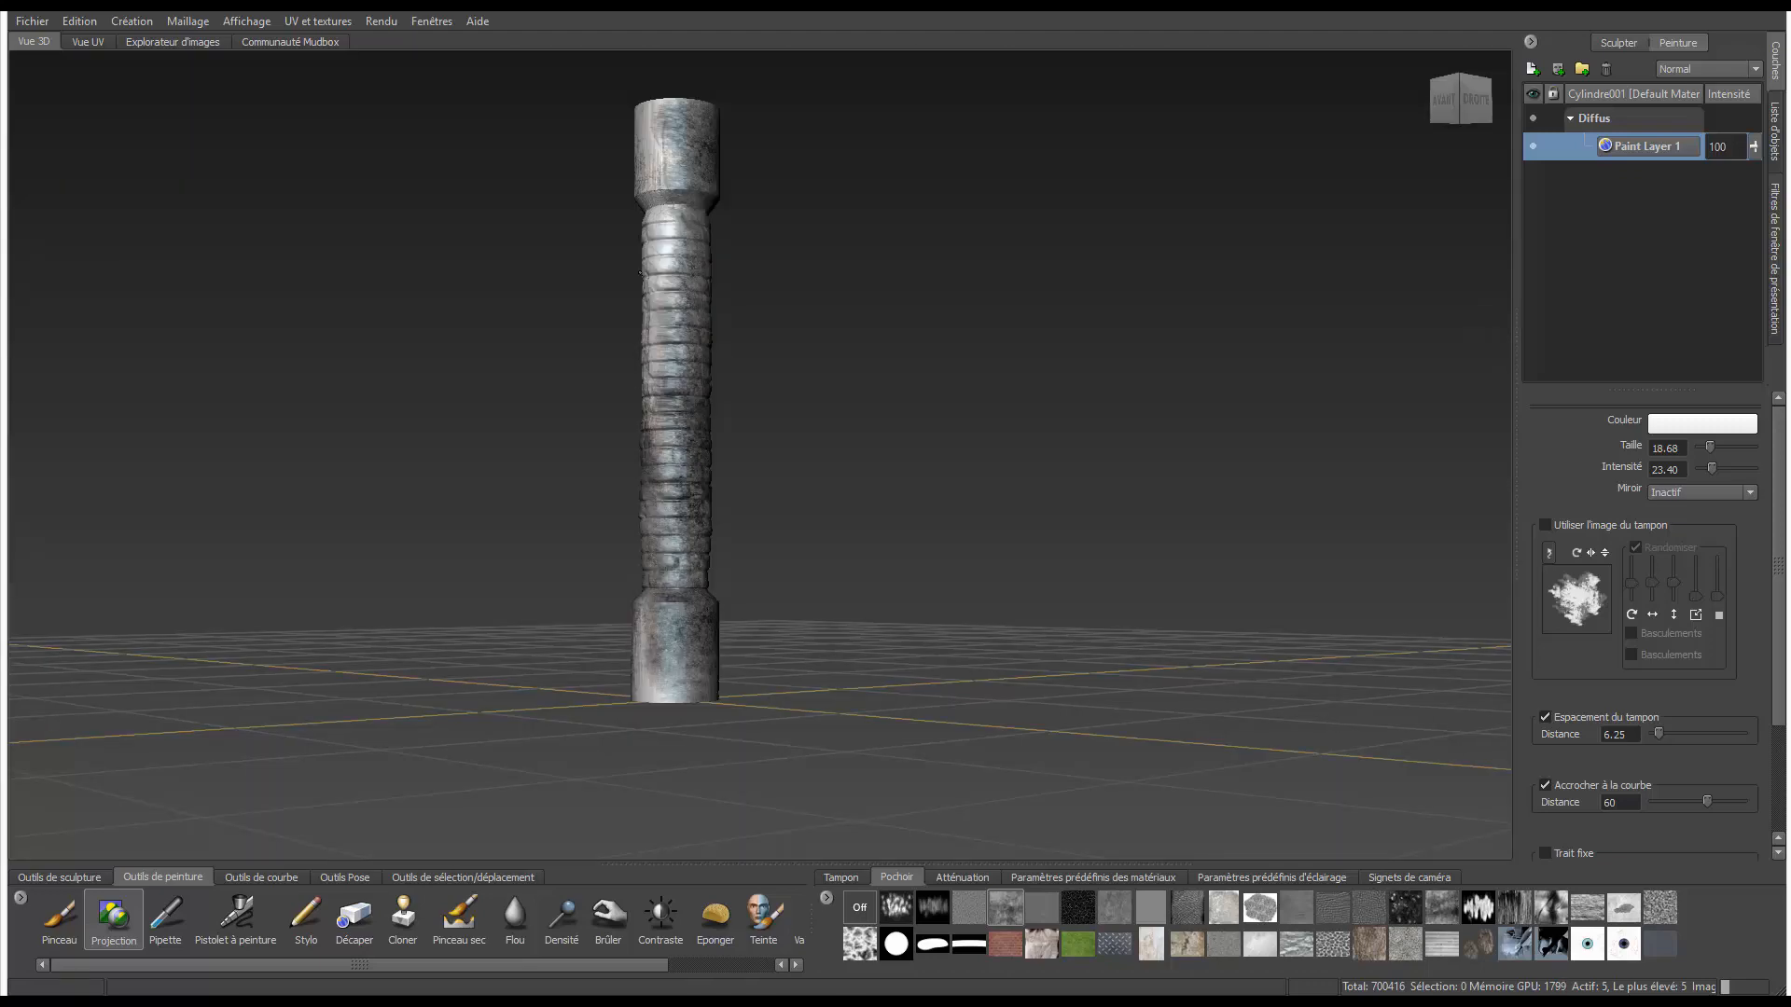
- Brush the projected grime texture down the column's corner seam and over the upper part of its front side
mouse_move(609, 89)
left_mouse_down()
mouse_move(673, 177)
mouse_move(699, 289)
left_mouse_up()
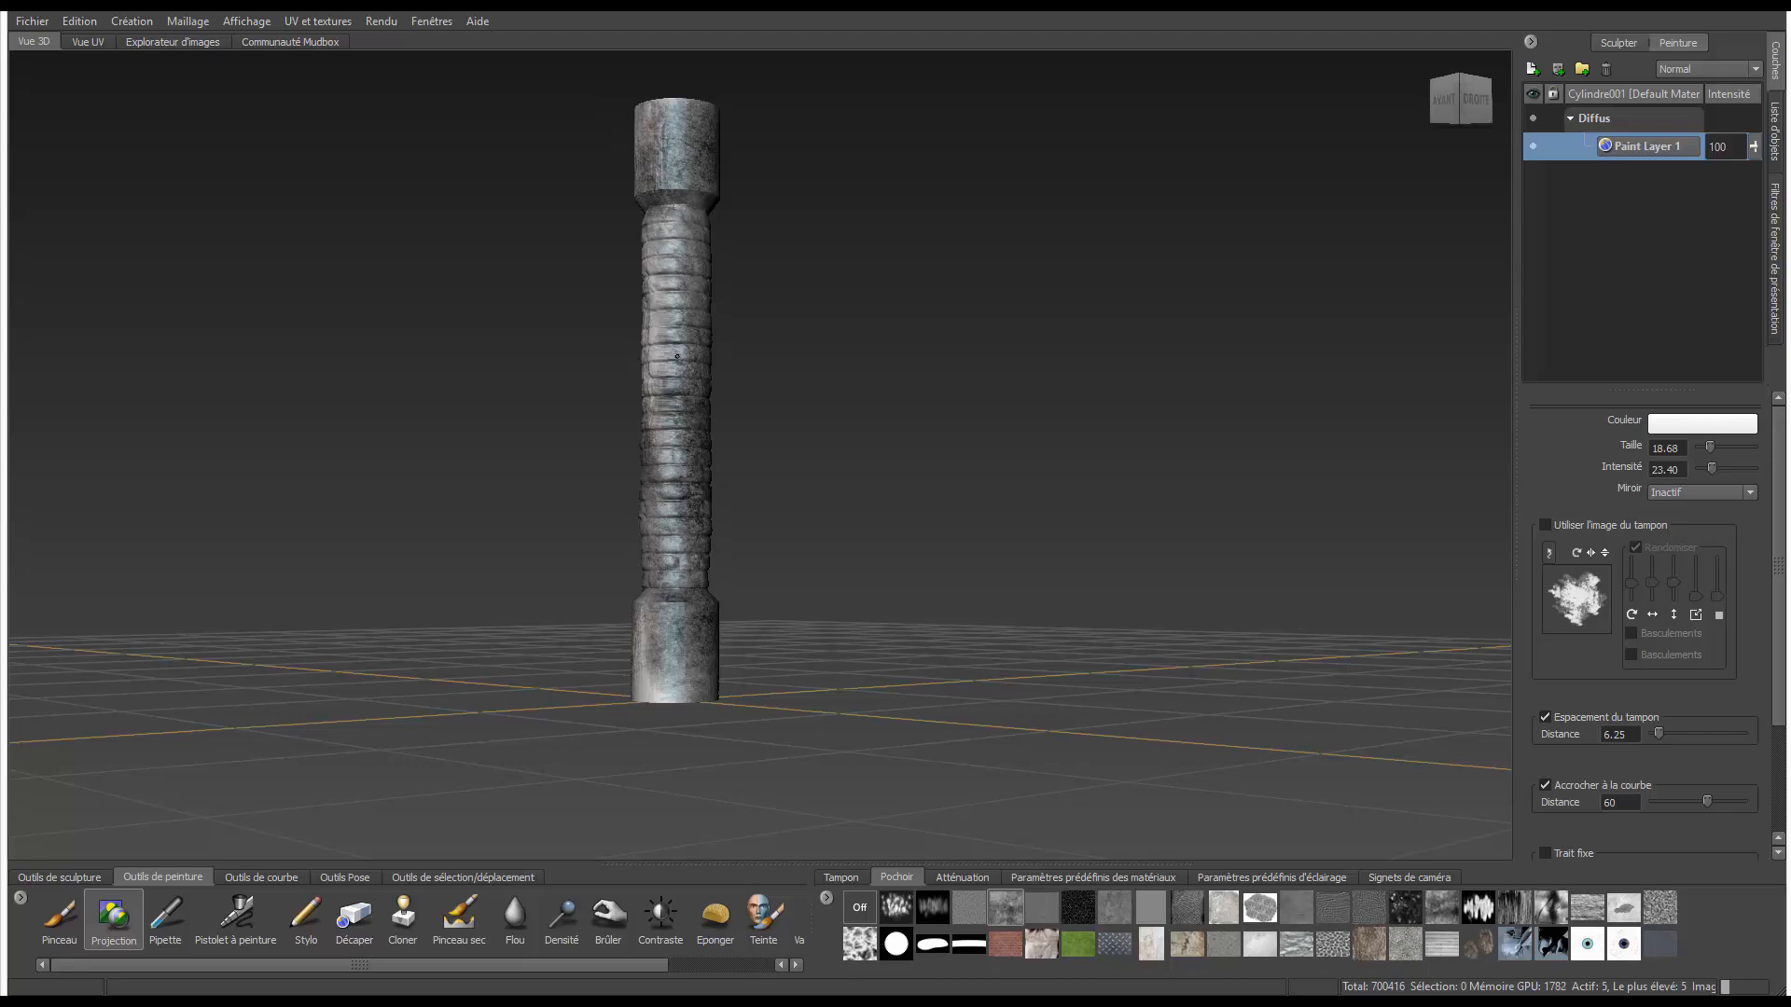
mouse_move(677, 356)
left_mouse_down()
mouse_move(653, 417)
mouse_move(663, 690)
mouse_move(634, 627)
left_mouse_up()
left_click_drag(658, 322, 801, 311, "alt")
mouse_move(711, 99)
left_mouse_down()
mouse_move(698, 410)
mouse_move(691, 133)
mouse_move(714, 316)
left_mouse_up()
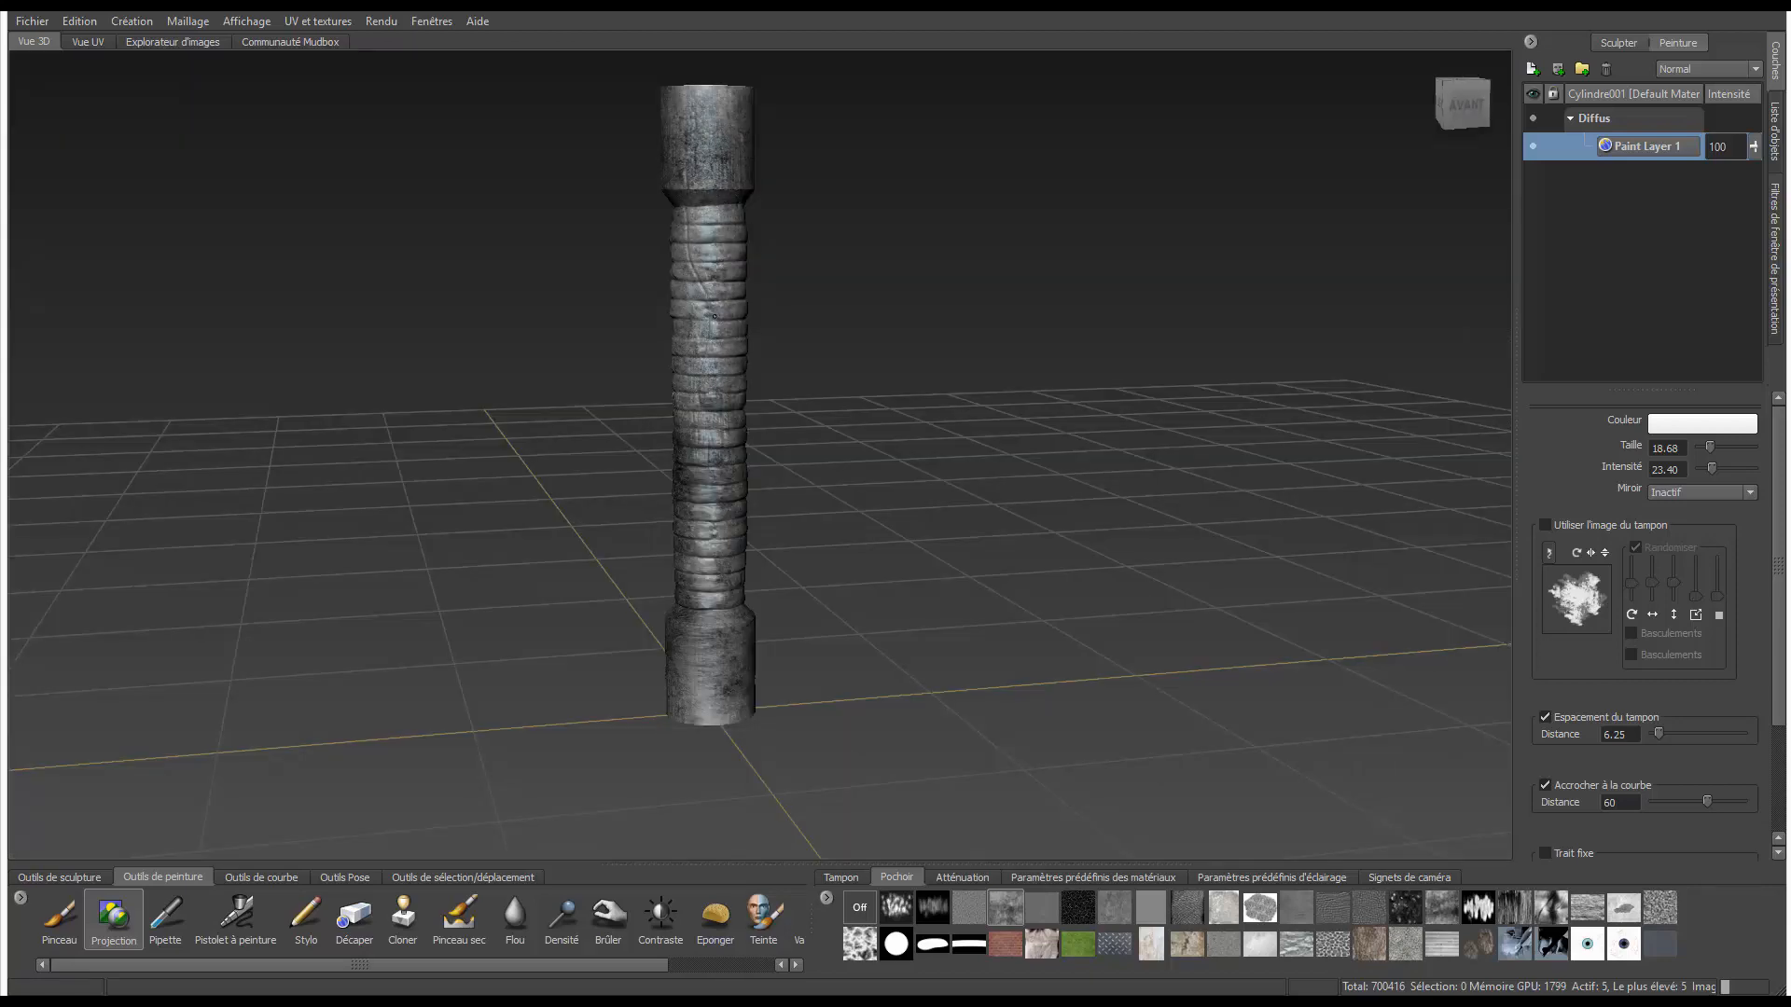
mouse_move(699, 234)
left_mouse_down()
mouse_move(701, 187)
mouse_move(708, 448)
mouse_move(706, 373)
left_mouse_up()
- Brush the projected grime texture down the column's front from the capital to the base, then hide the stencil to inspect the sides
middle_click_drag(666, 149, 798, 387, "alt")
right_click_drag(797, 387, 822, 375, "alt")
mouse_move(822, 375)
middle_mouse_down("alt")
mouse_move(752, 383)
mouse_move(761, 362)
middle_mouse_up("alt")
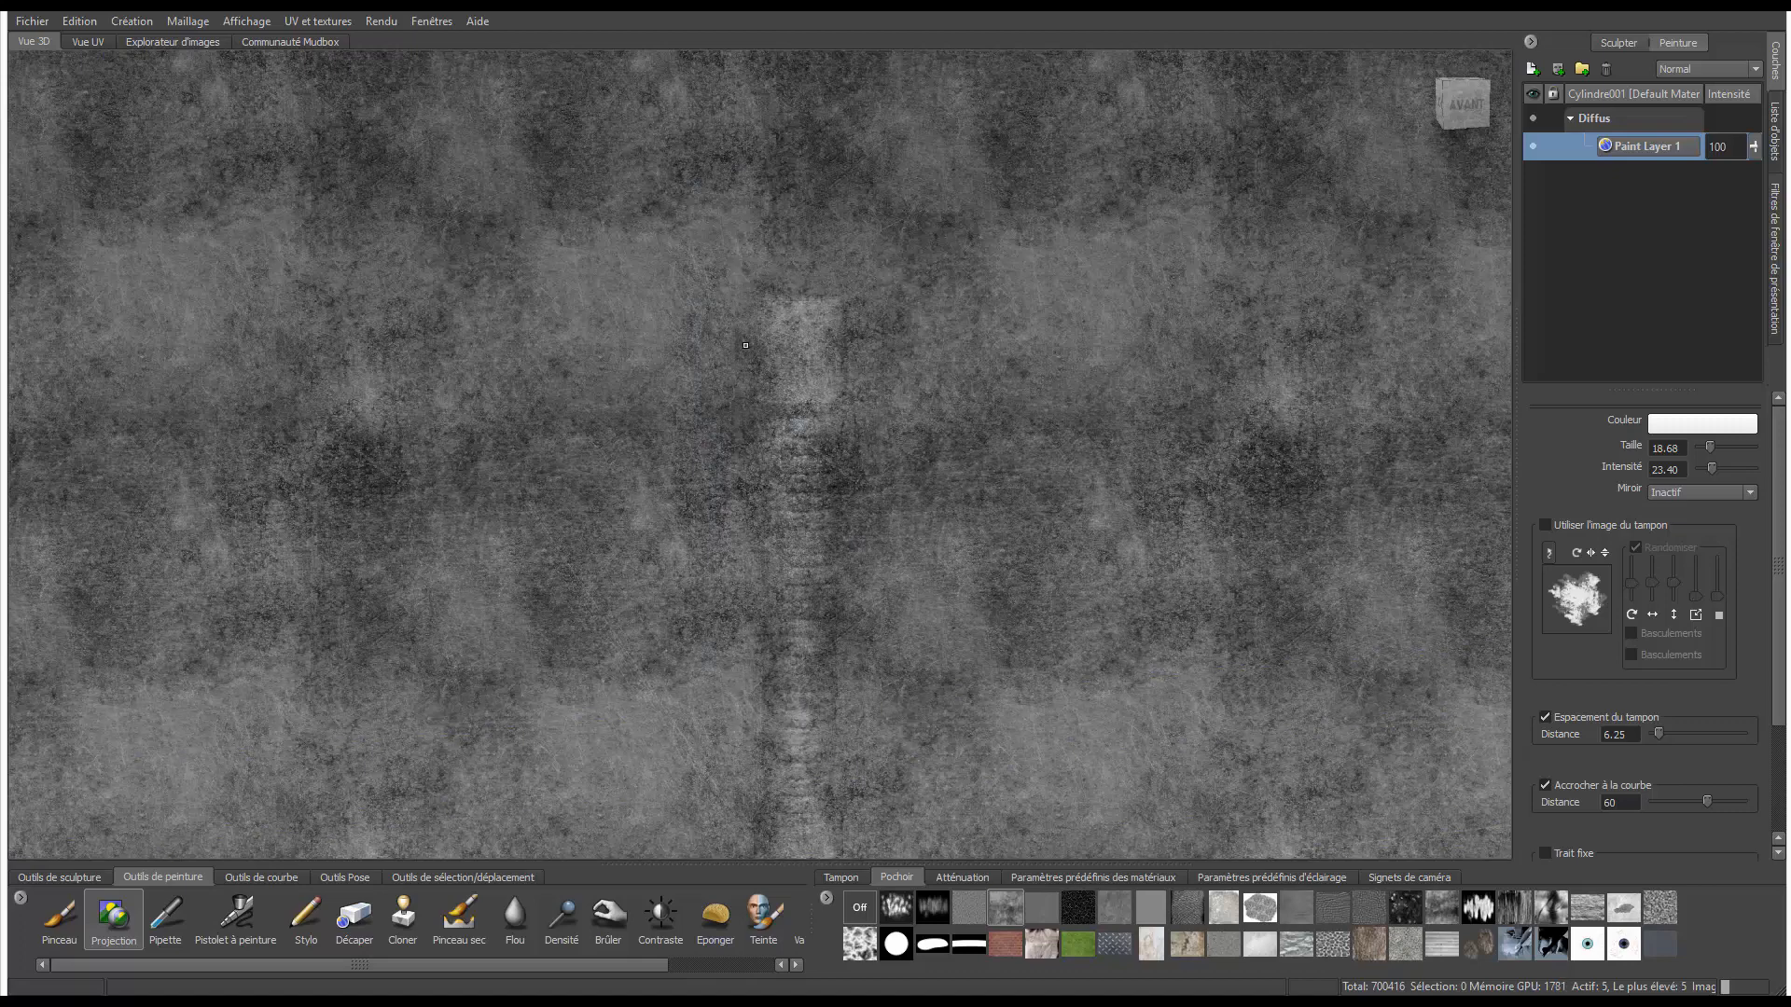
mouse_move(761, 393)
left_mouse_down()
mouse_move(801, 579)
mouse_move(774, 700)
left_mouse_up()
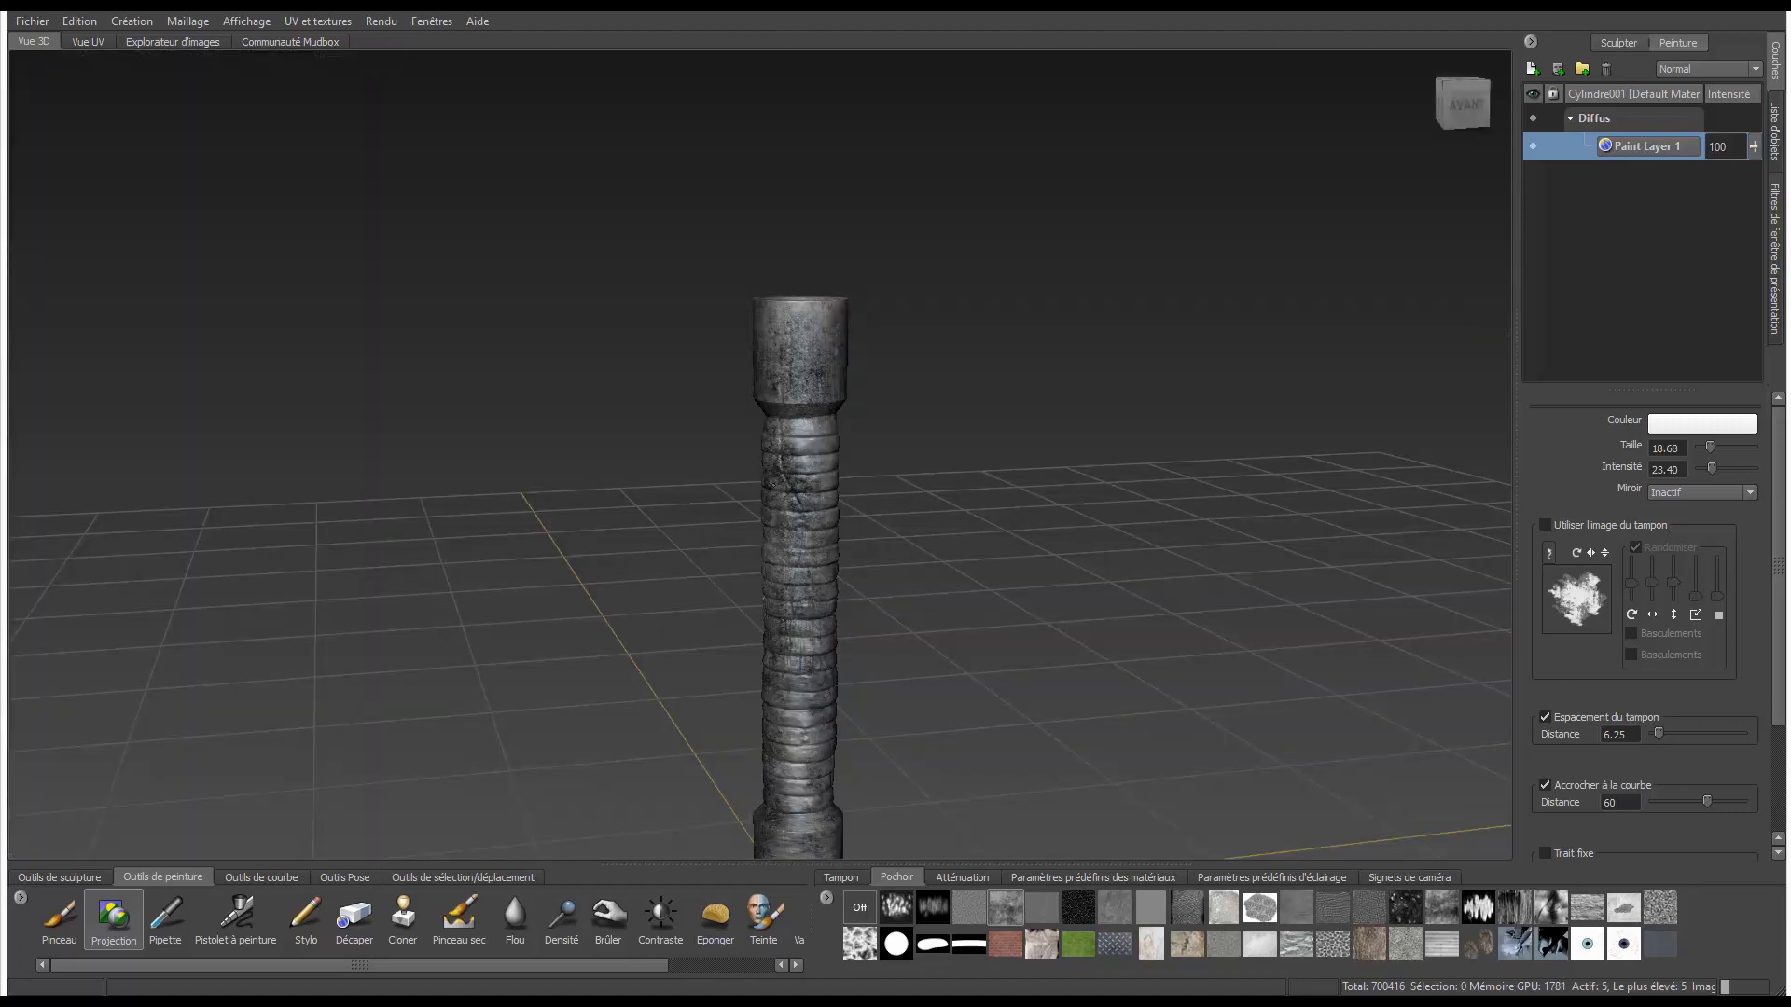
left_click_drag(770, 407, 822, 449)
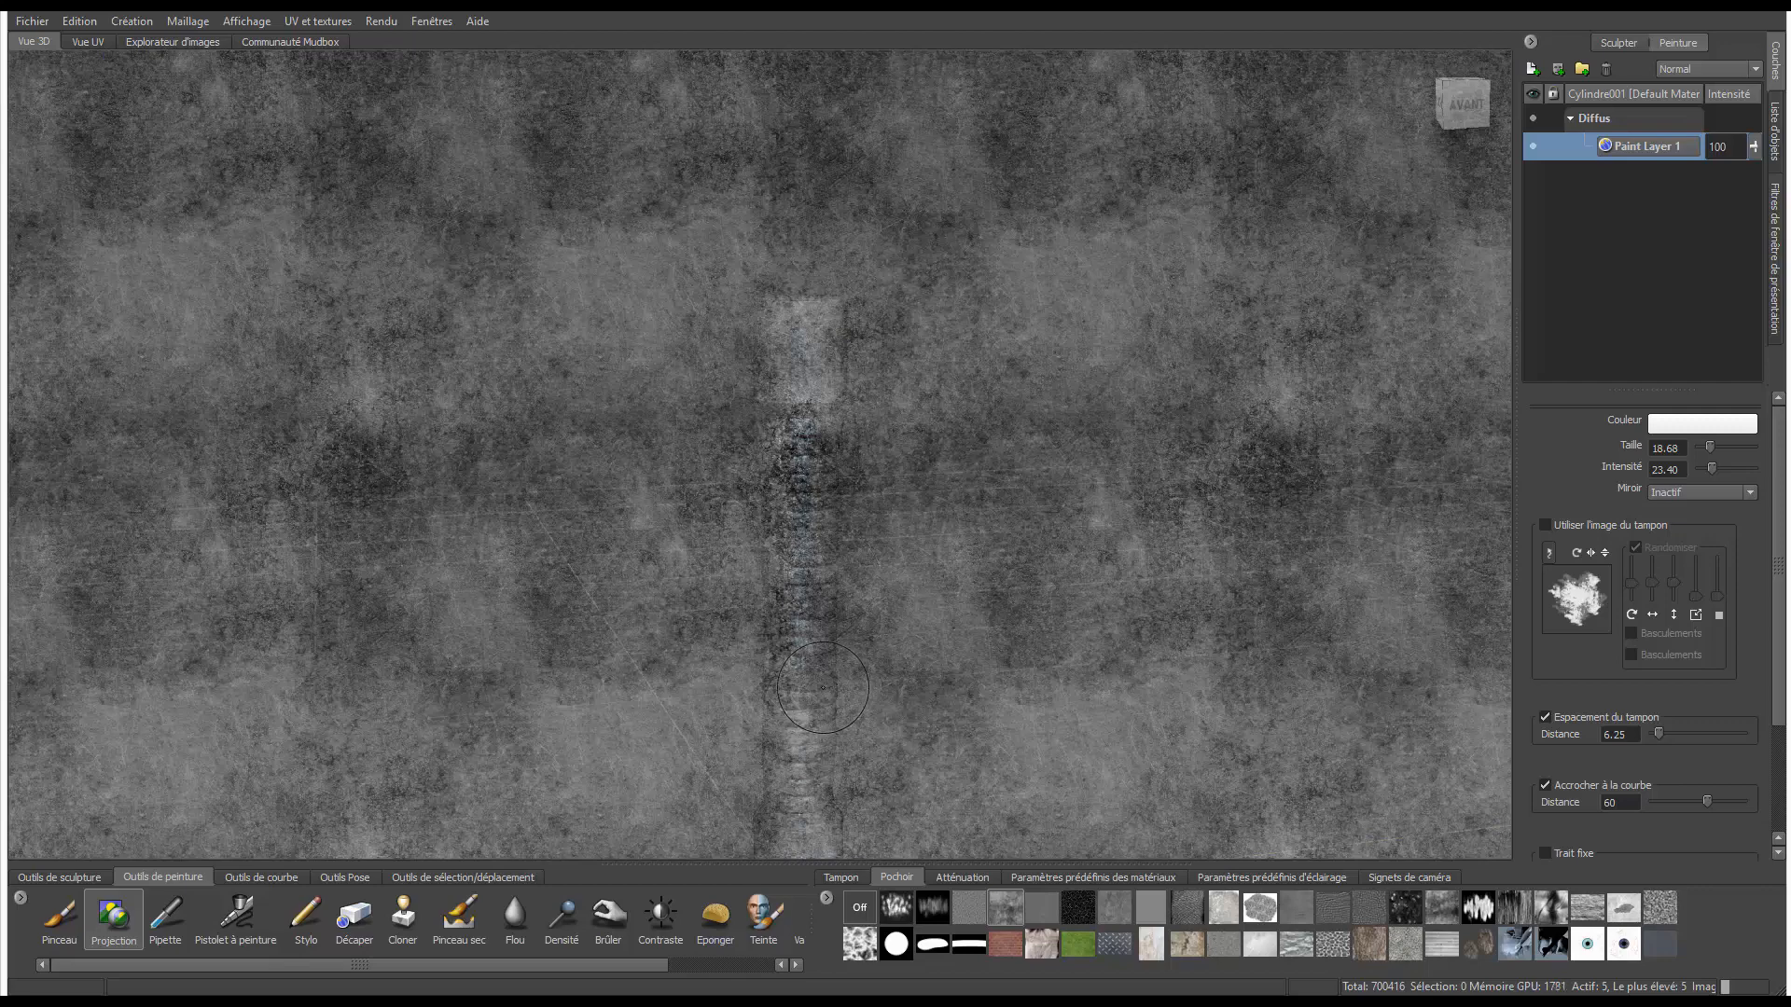
middle_click_drag(818, 803, 839, 577, "alt")
mouse_move(831, 478)
left_mouse_down()
mouse_move(794, 753)
mouse_move(828, 675)
left_mouse_up()
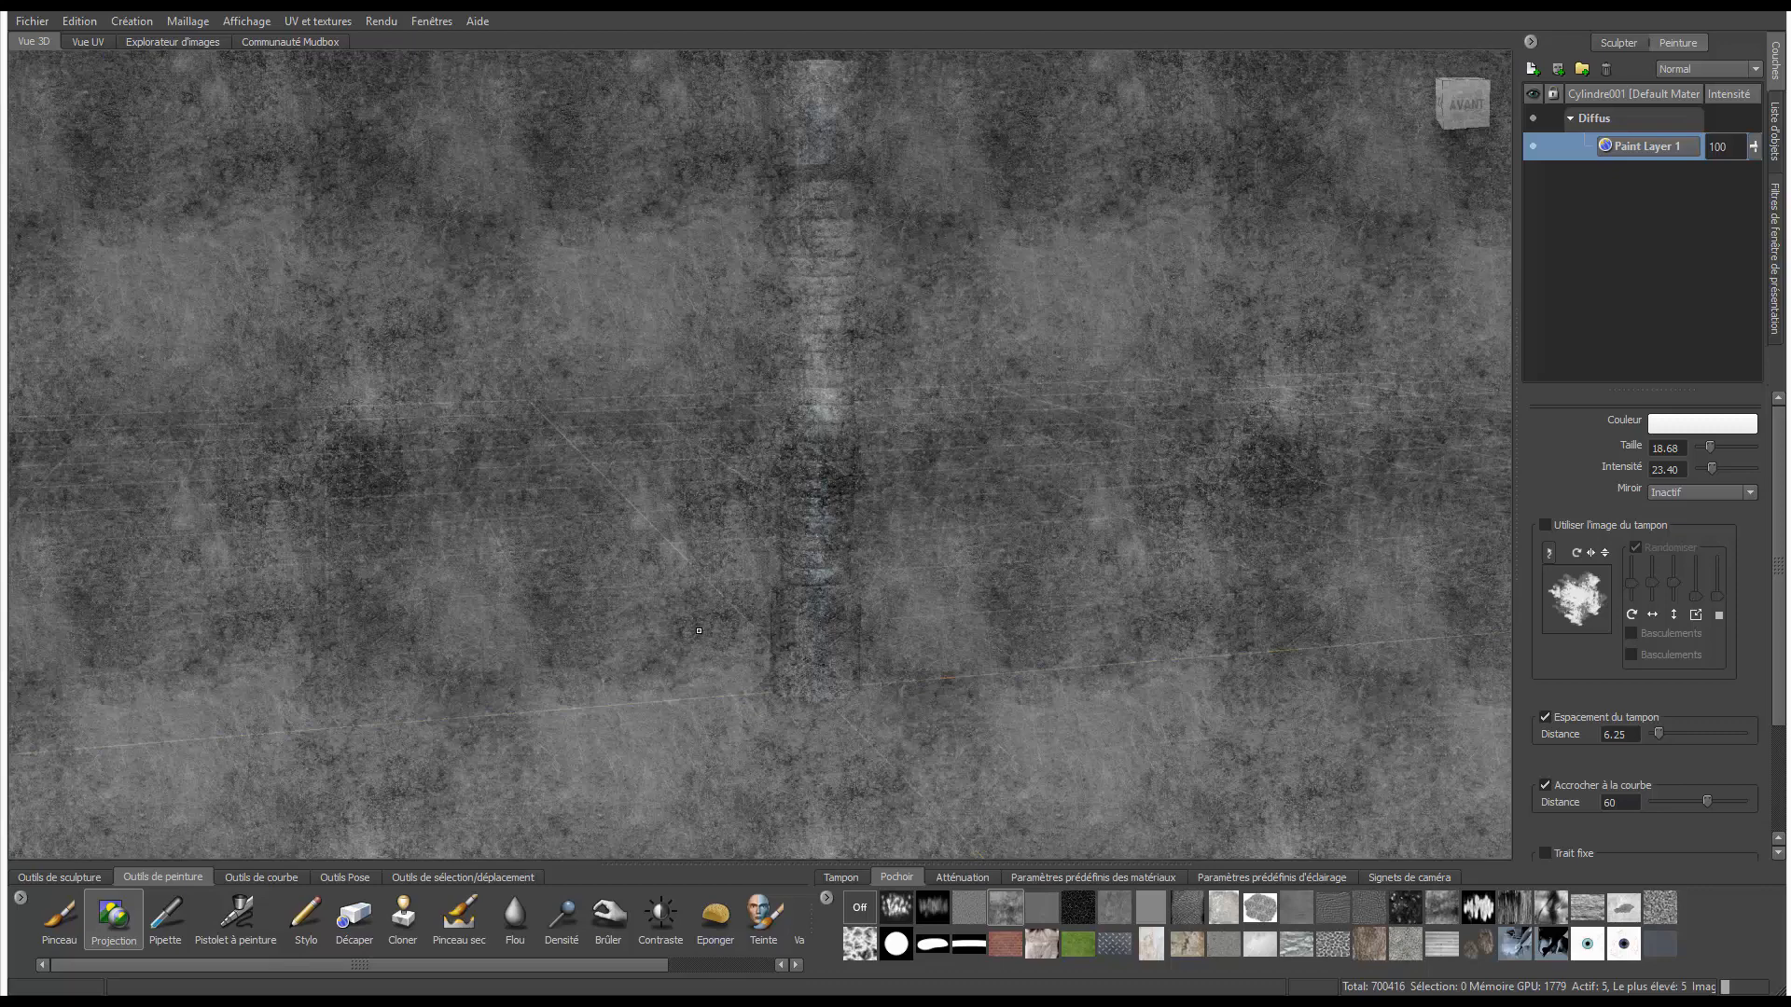
key("q")
left_click_drag(703, 640, 1353, 552, "alt")
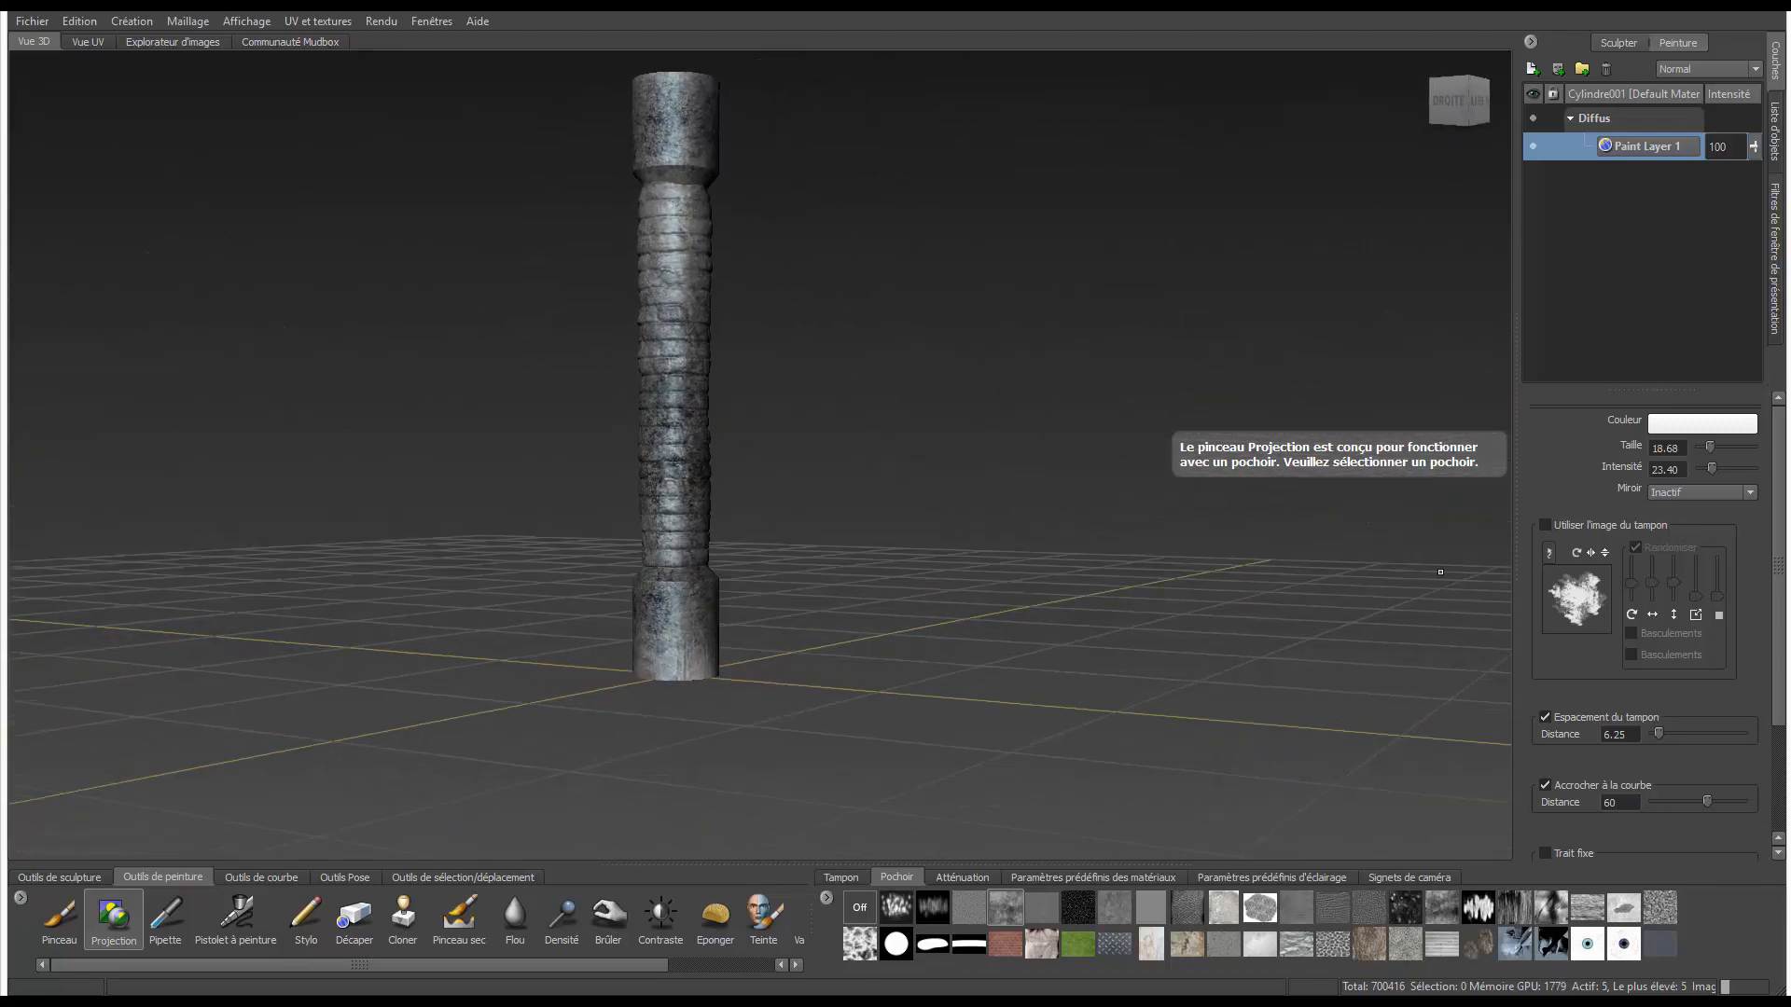
- Reload the bw_grimeScratched stencil, brush it with Projection over the seams around the column's base, then hide the stencil
left_click_drag(669, 655, 664, 715)
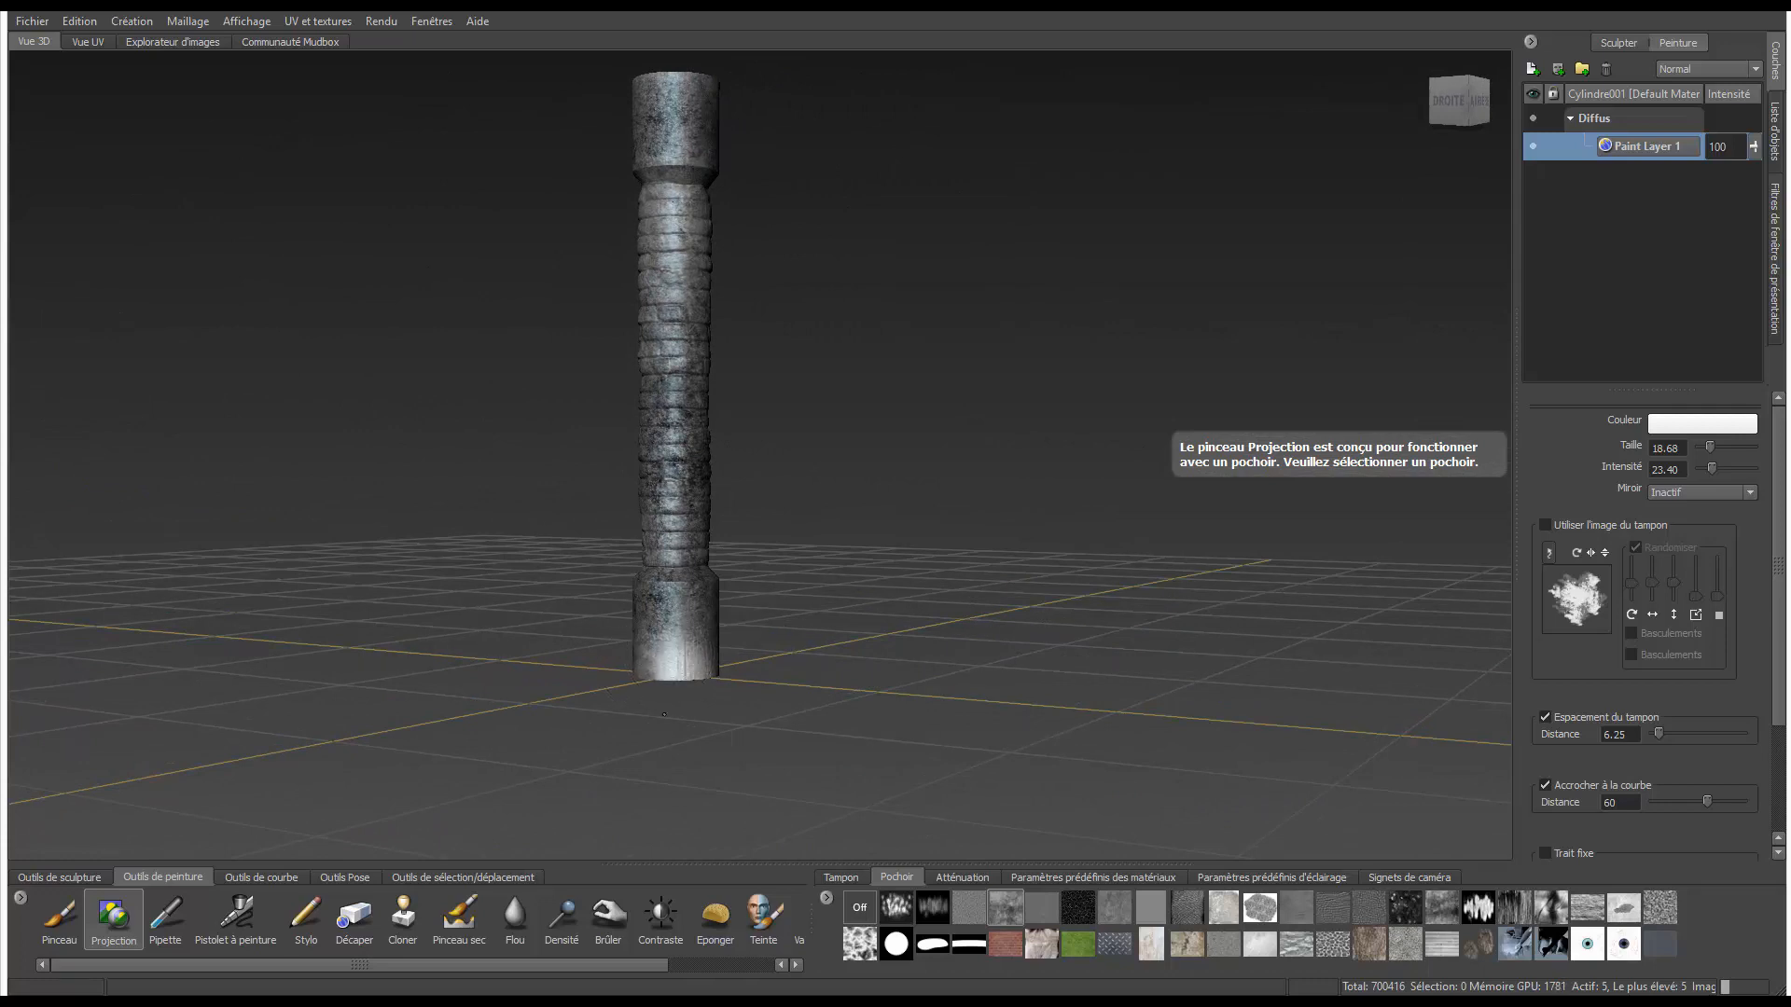
right_click(661, 697)
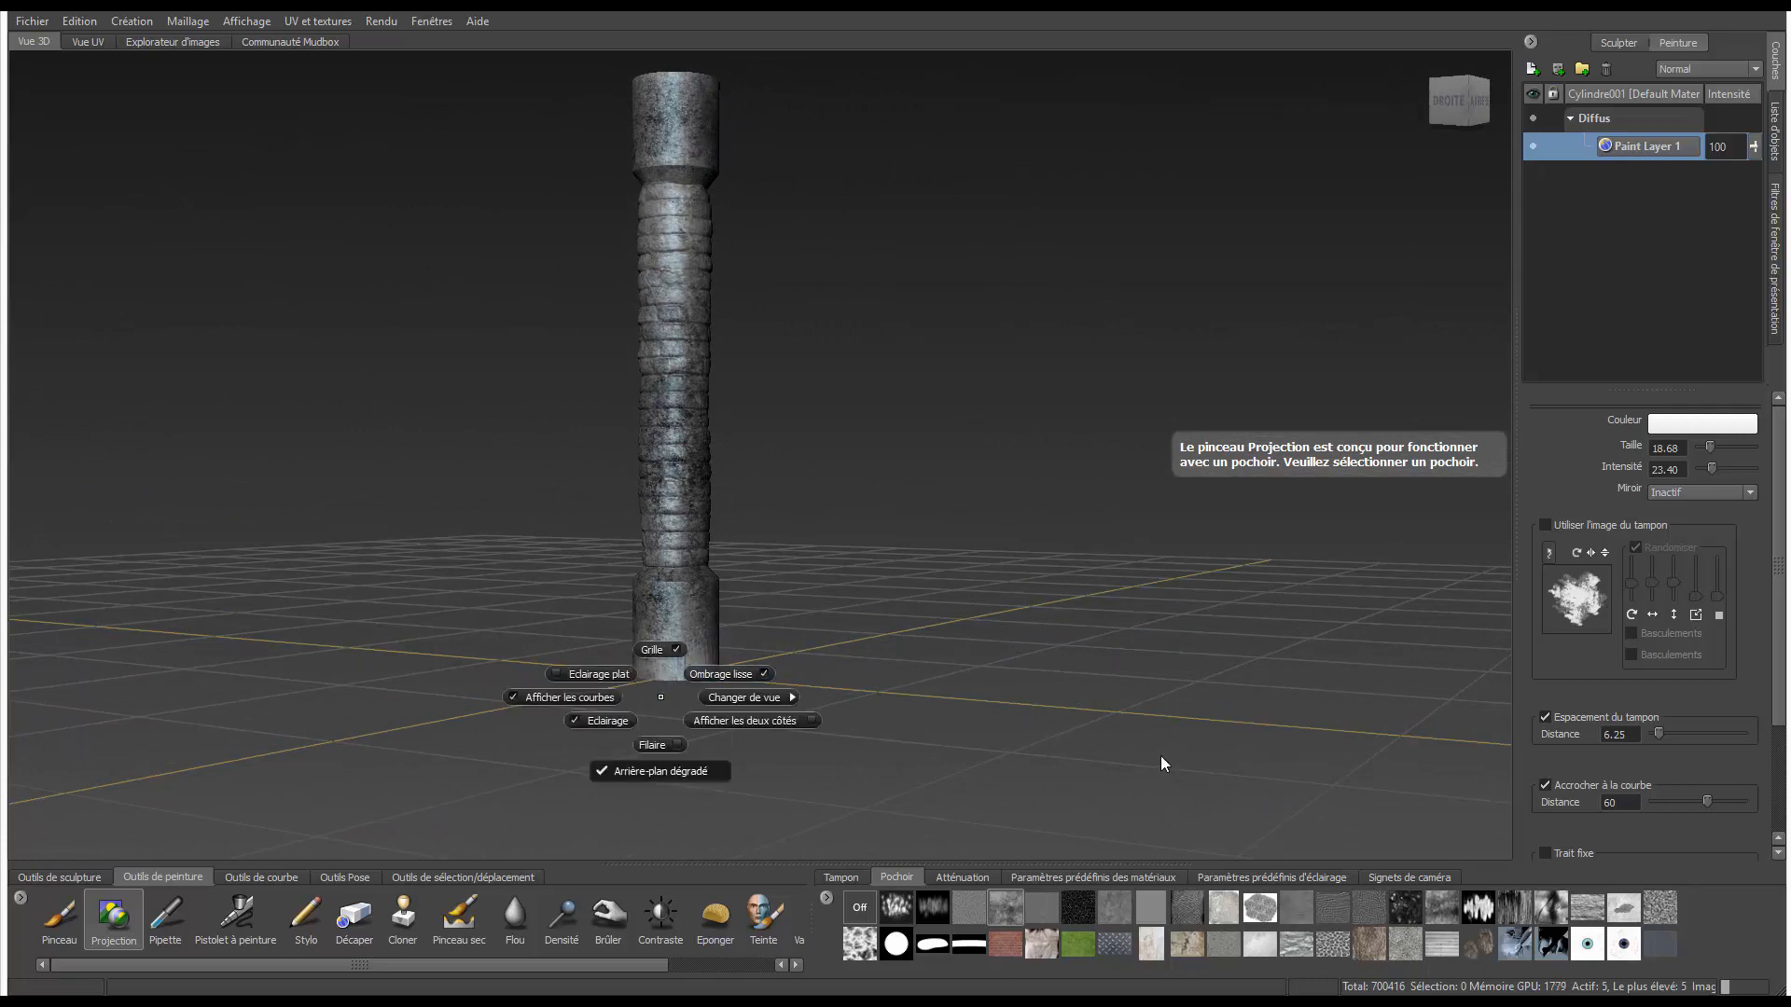
left_click(1005, 917)
mouse_move(666, 655)
left_mouse_down()
mouse_move(656, 683)
mouse_move(684, 666)
mouse_move(675, 625)
left_mouse_up()
left_click_drag(802, 653, 1051, 623, "alt")
left_click_drag(746, 640, 560, 637)
mouse_move(560, 637)
left_mouse_down("alt")
mouse_move(660, 646)
mouse_move(922, 579)
mouse_move(1066, 609)
mouse_move(1047, 609)
left_mouse_up("alt")
key("q")
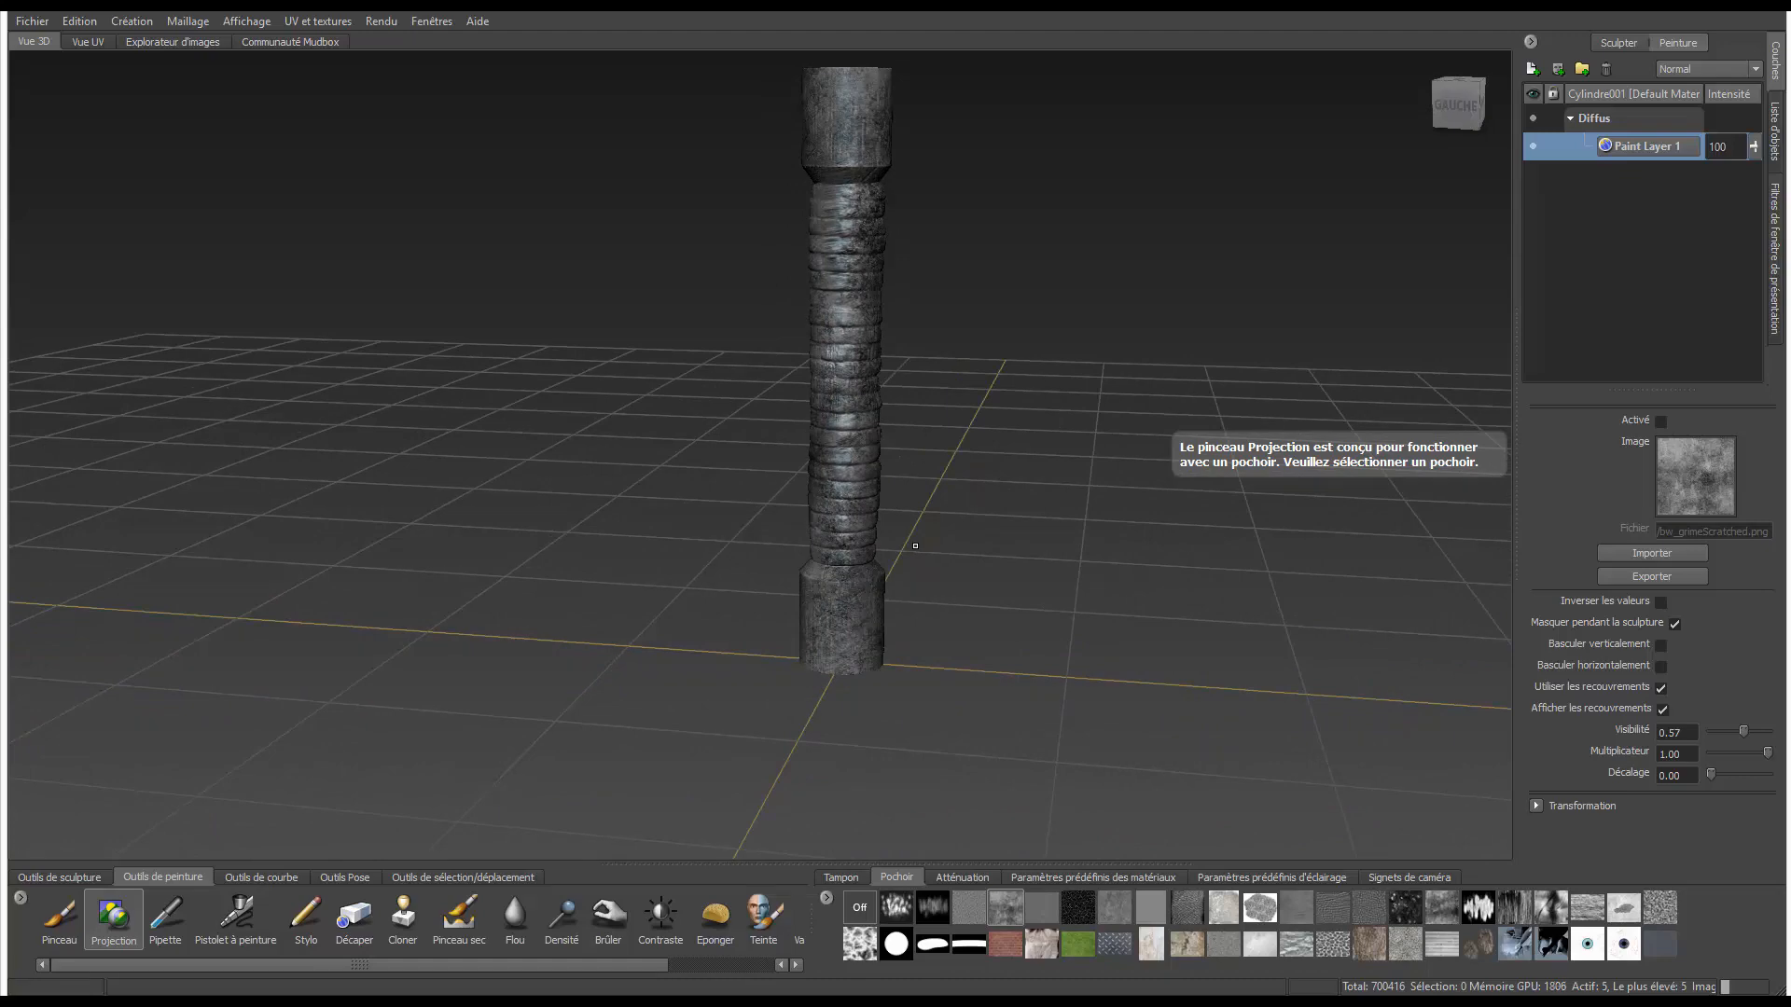
- Paint the column's top face white with the paint brush through the bw_grimeScratched stencil
left_click(1458, 104)
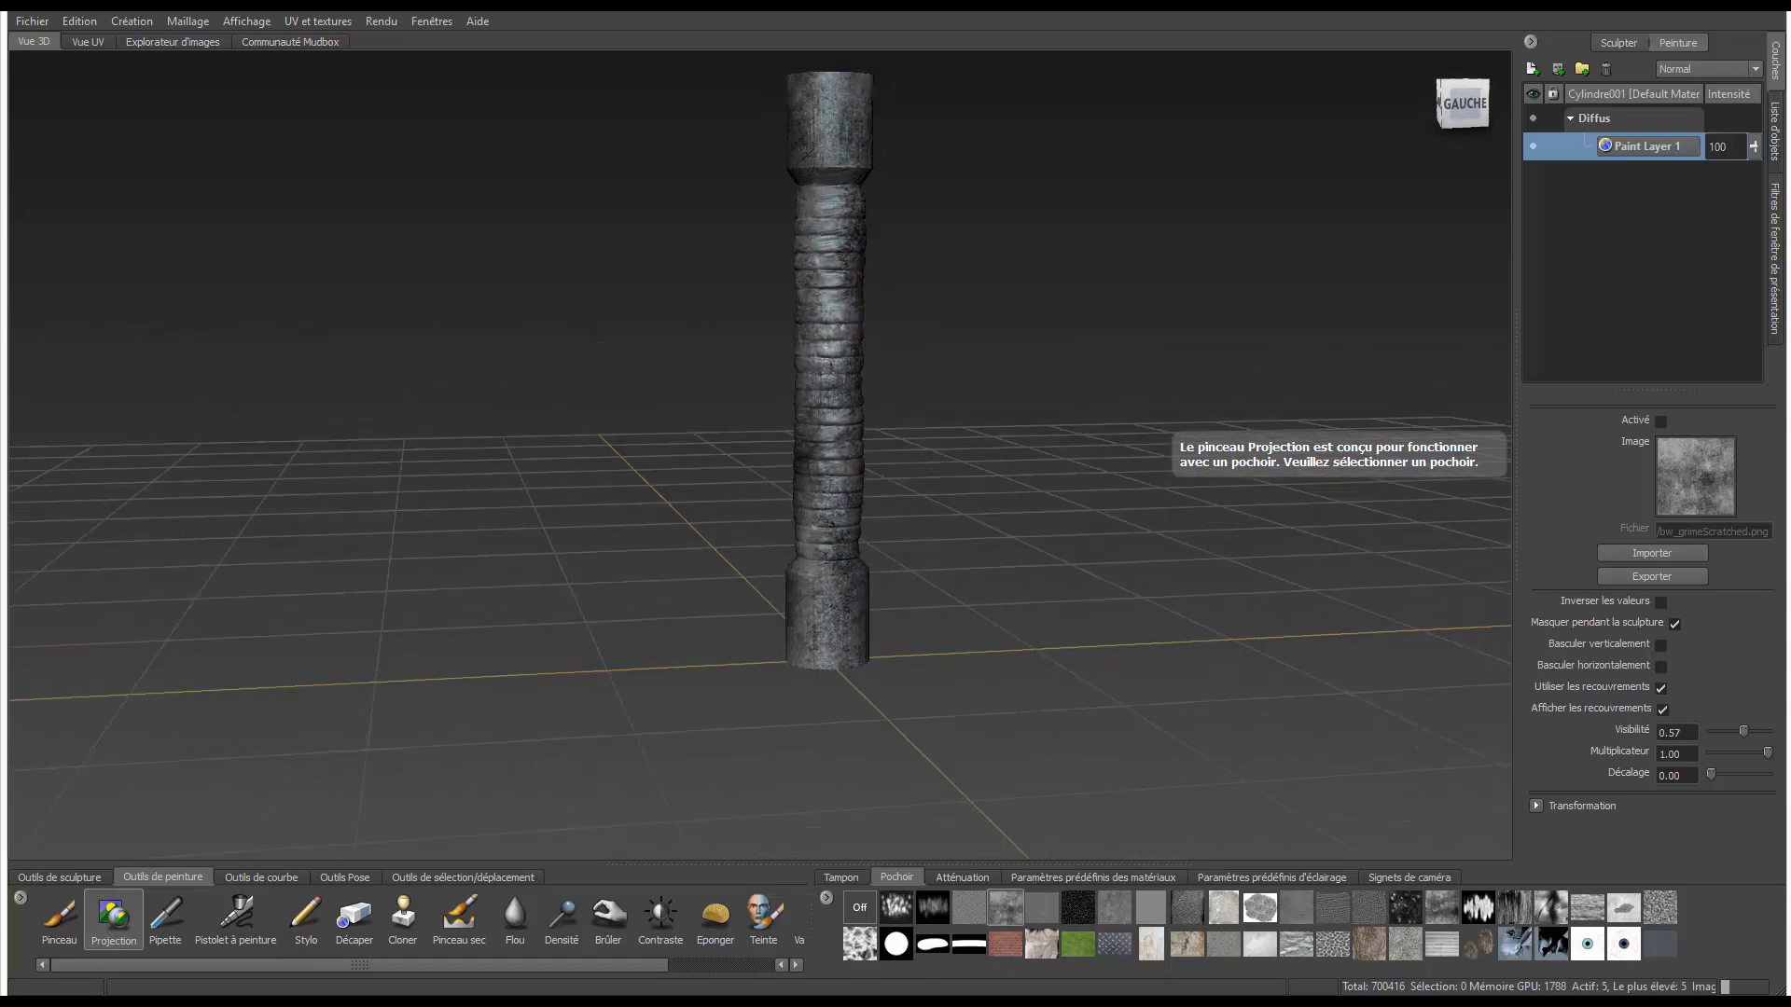
left_click_drag(1464, 102, 1049, 196)
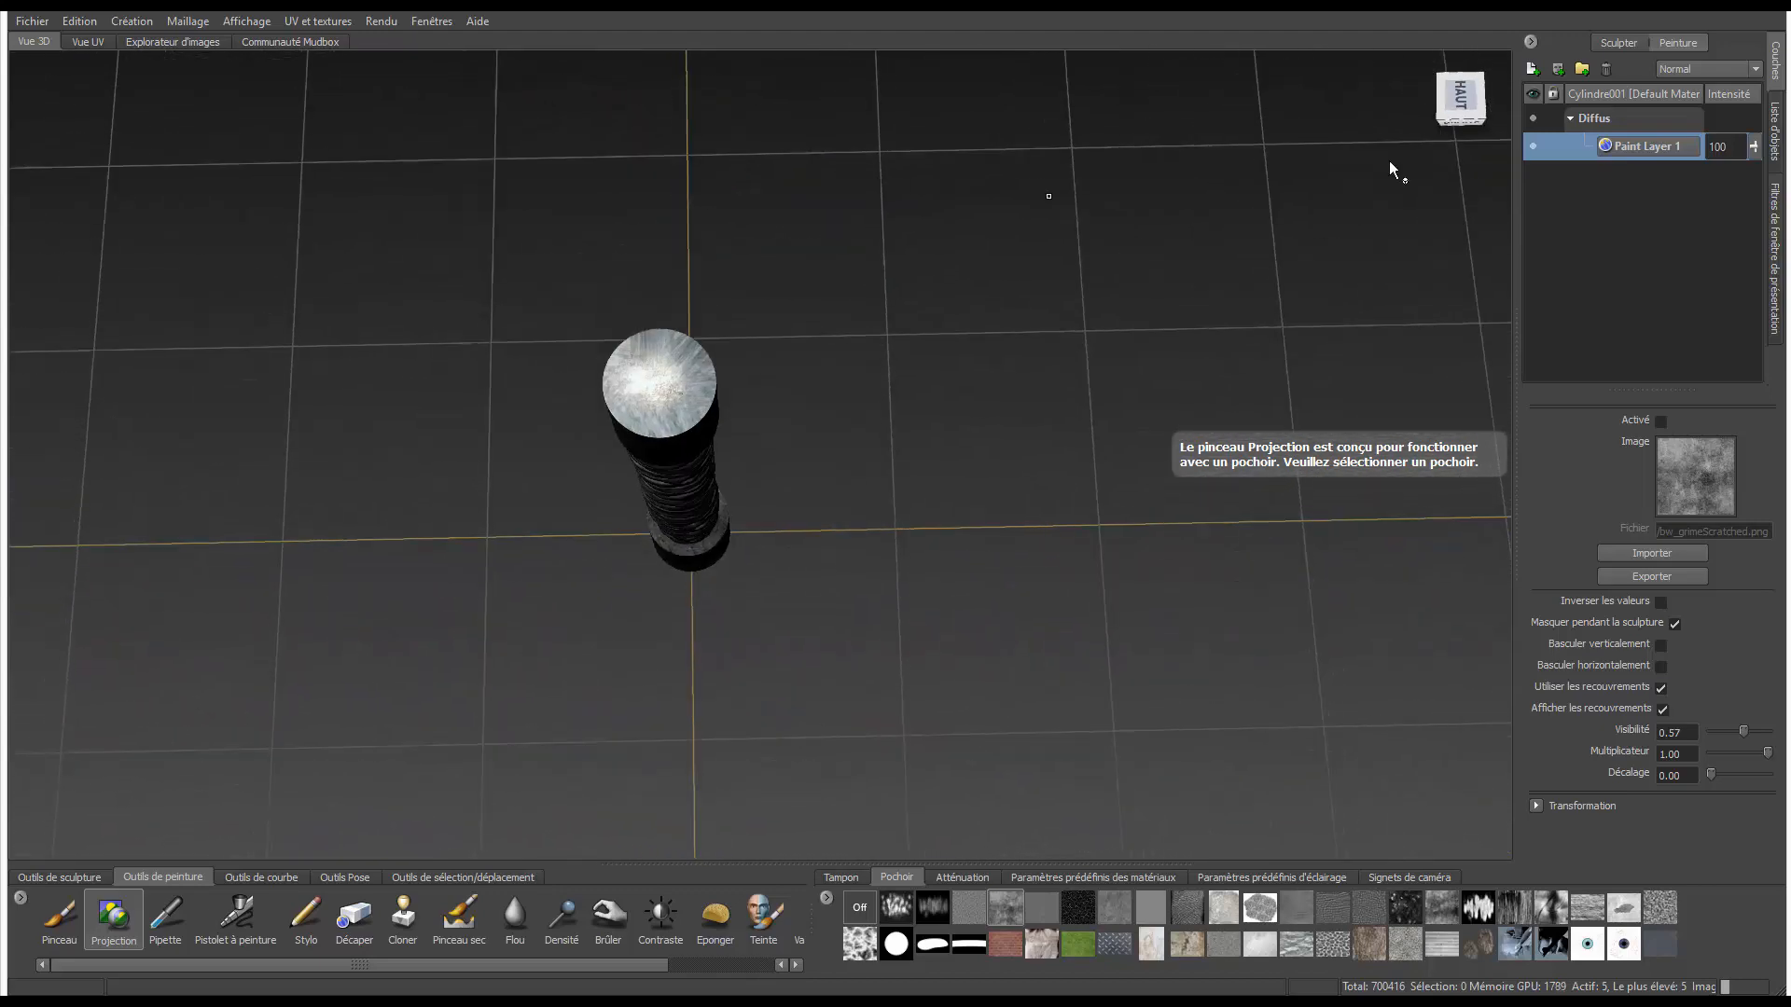
left_click(53, 928)
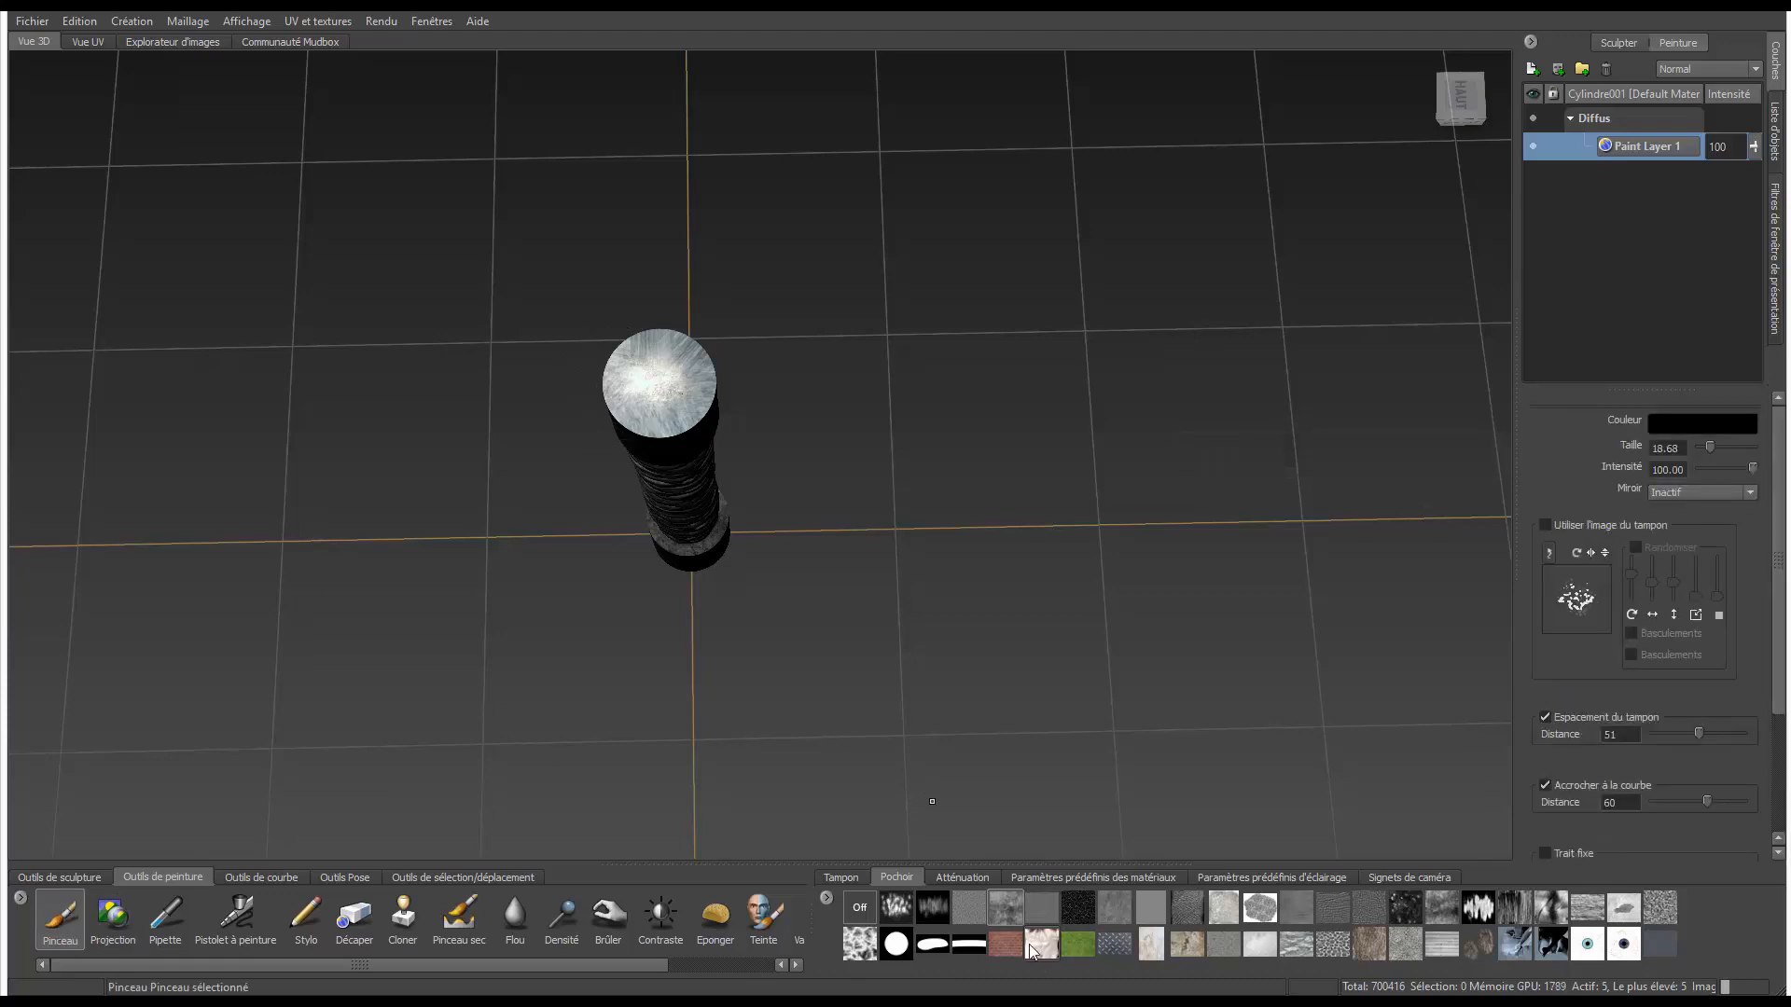
left_click(1009, 917)
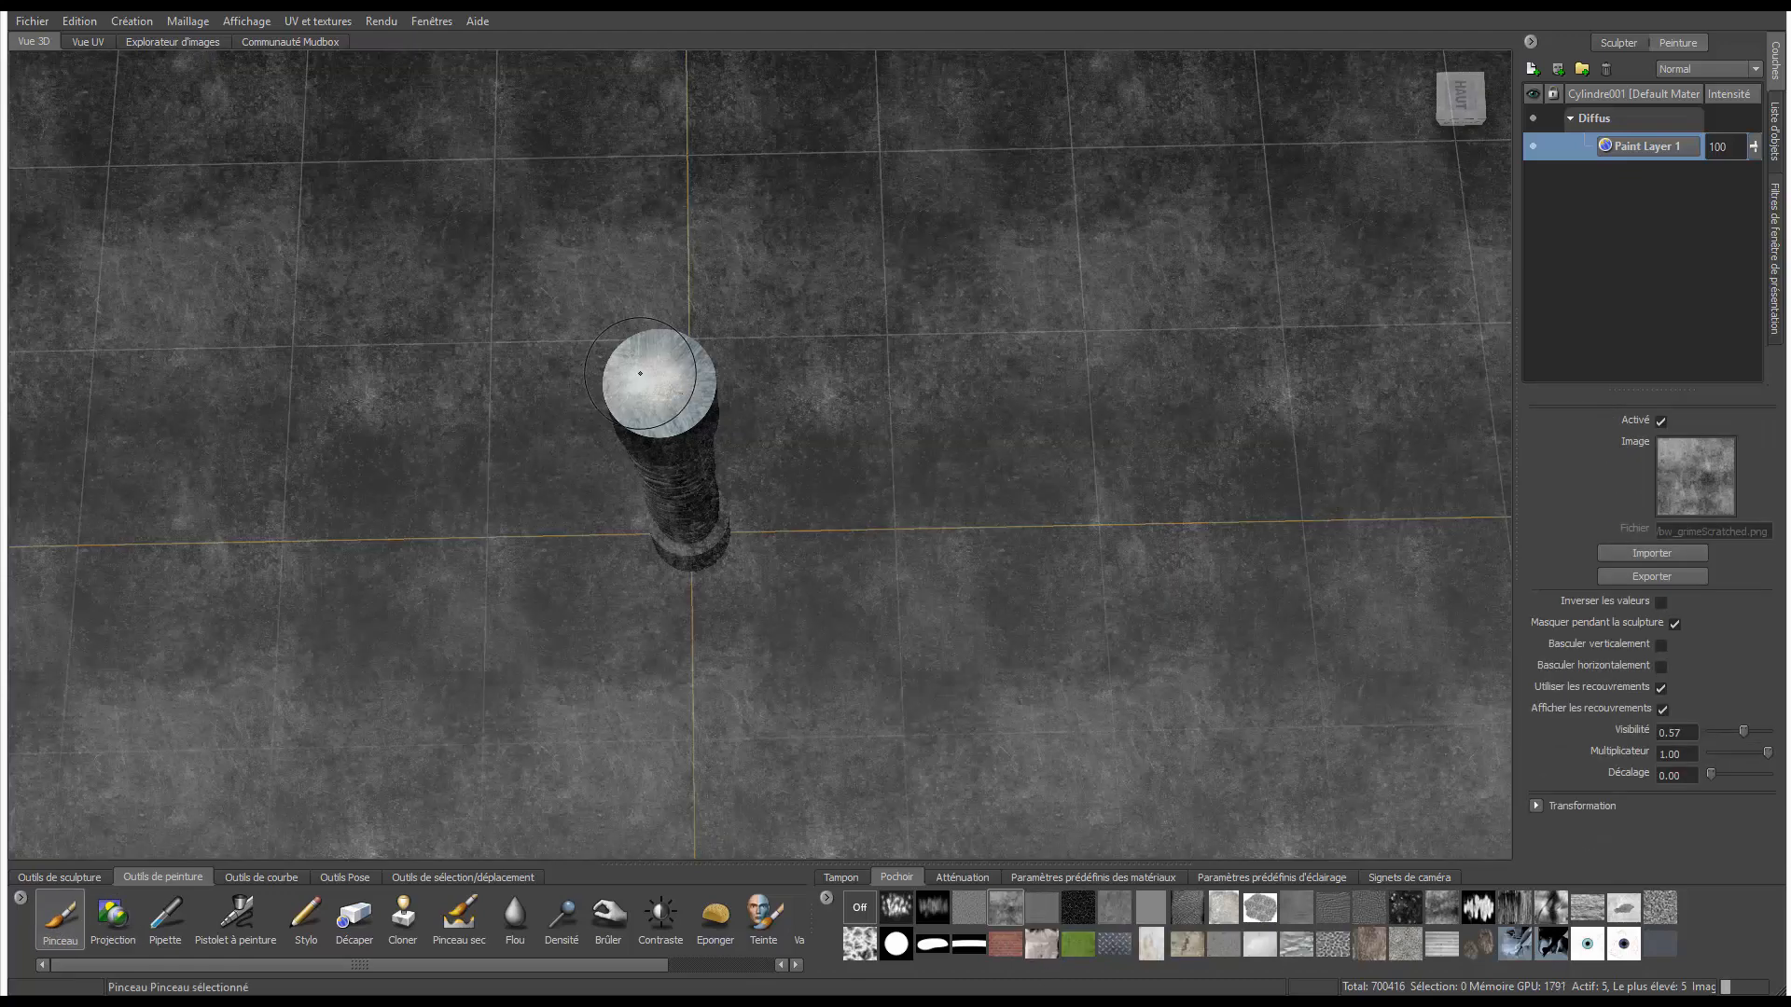
left_click(51, 921)
left_click(1701, 424)
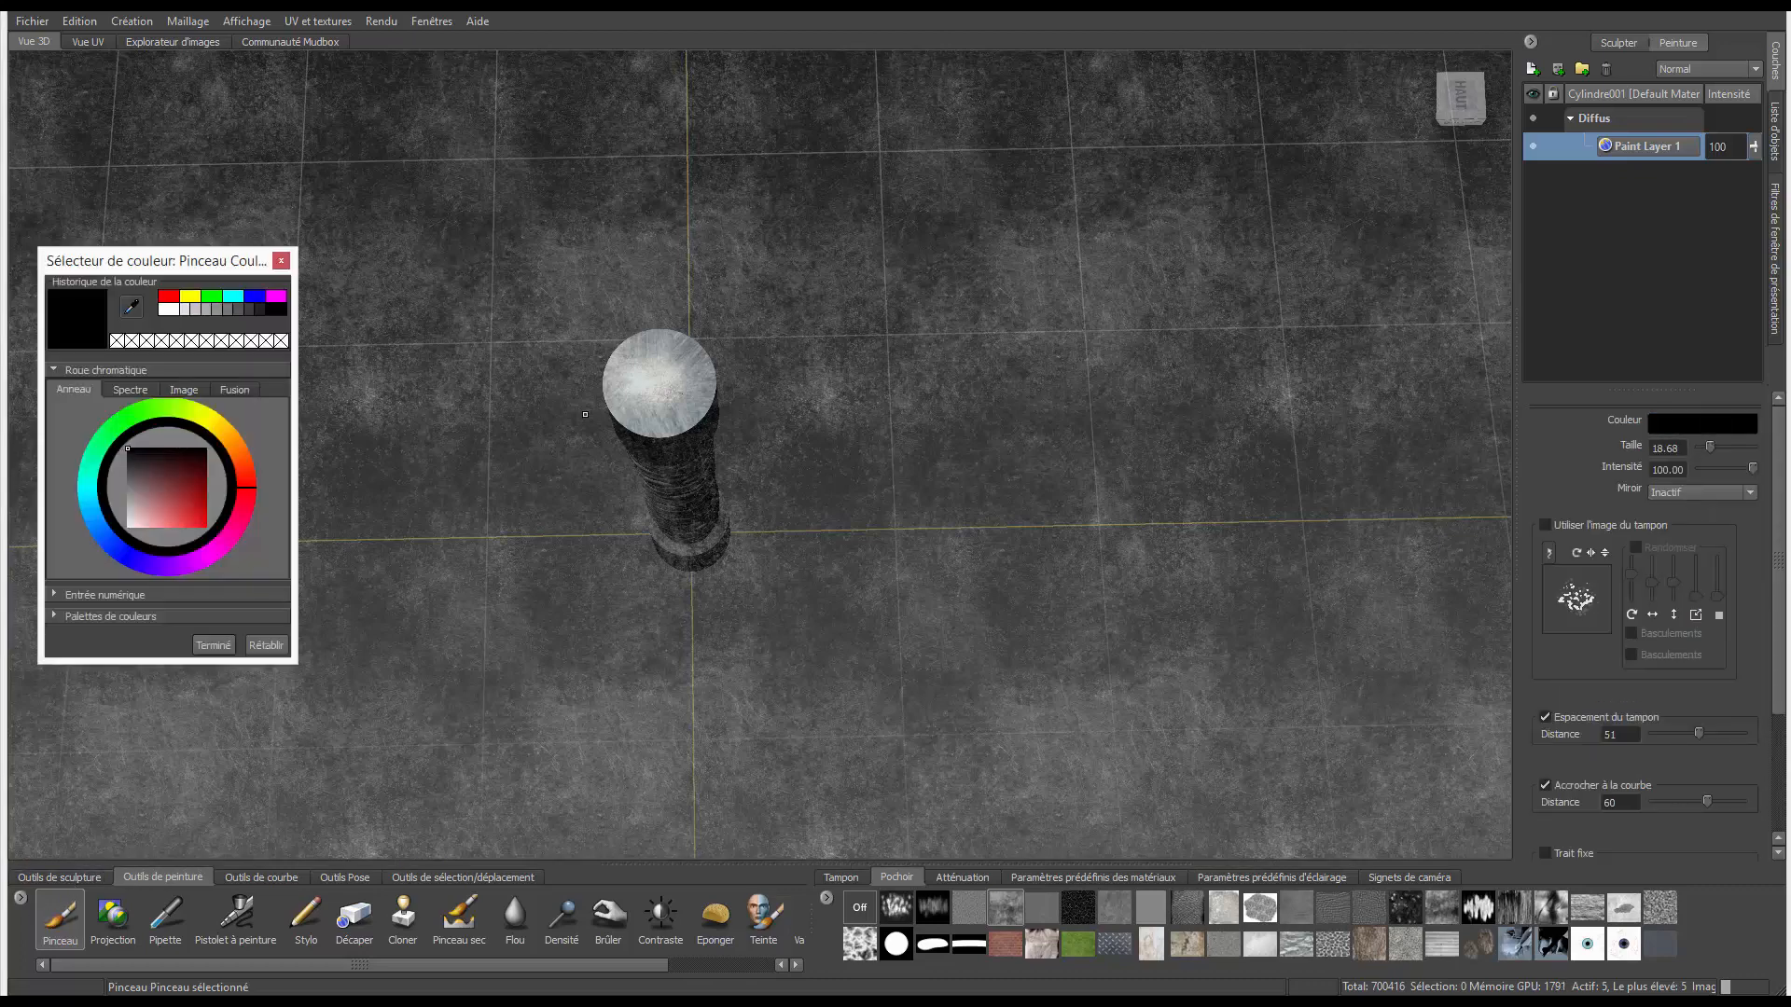
left_click(130, 526)
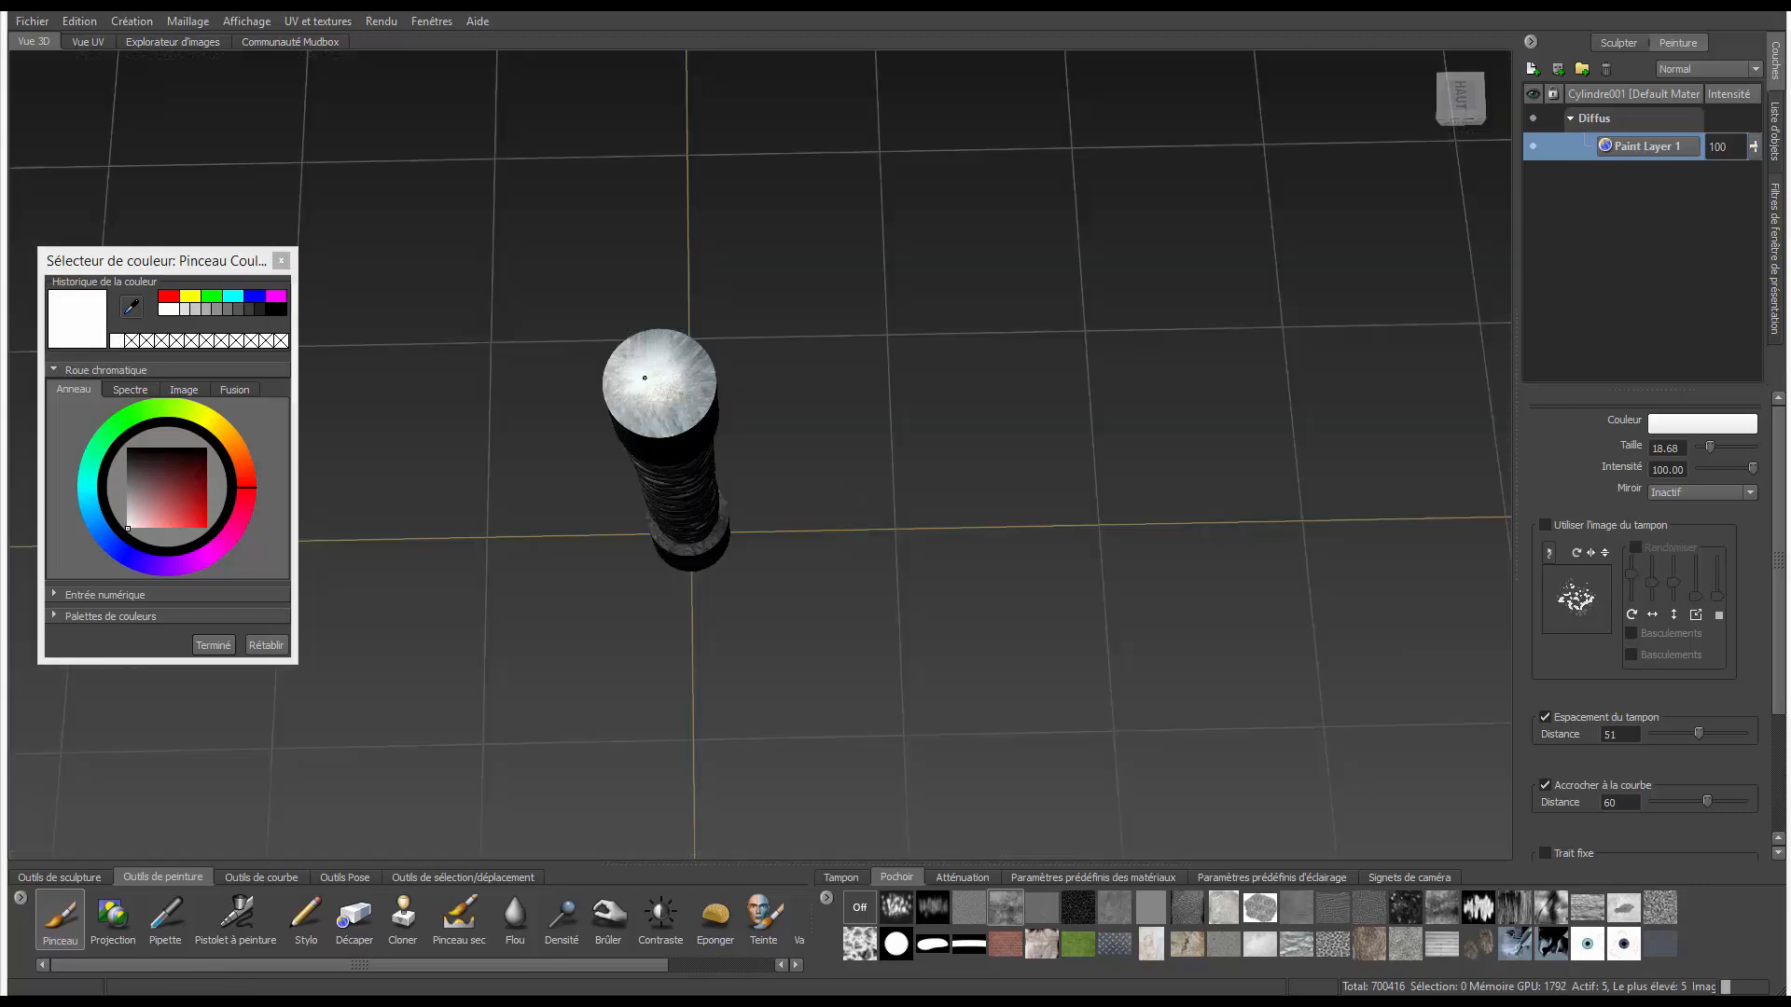
mouse_move(644, 378)
left_mouse_down()
mouse_move(667, 410)
mouse_move(662, 350)
mouse_move(686, 420)
mouse_move(617, 396)
mouse_move(695, 379)
mouse_move(671, 407)
left_mouse_up()
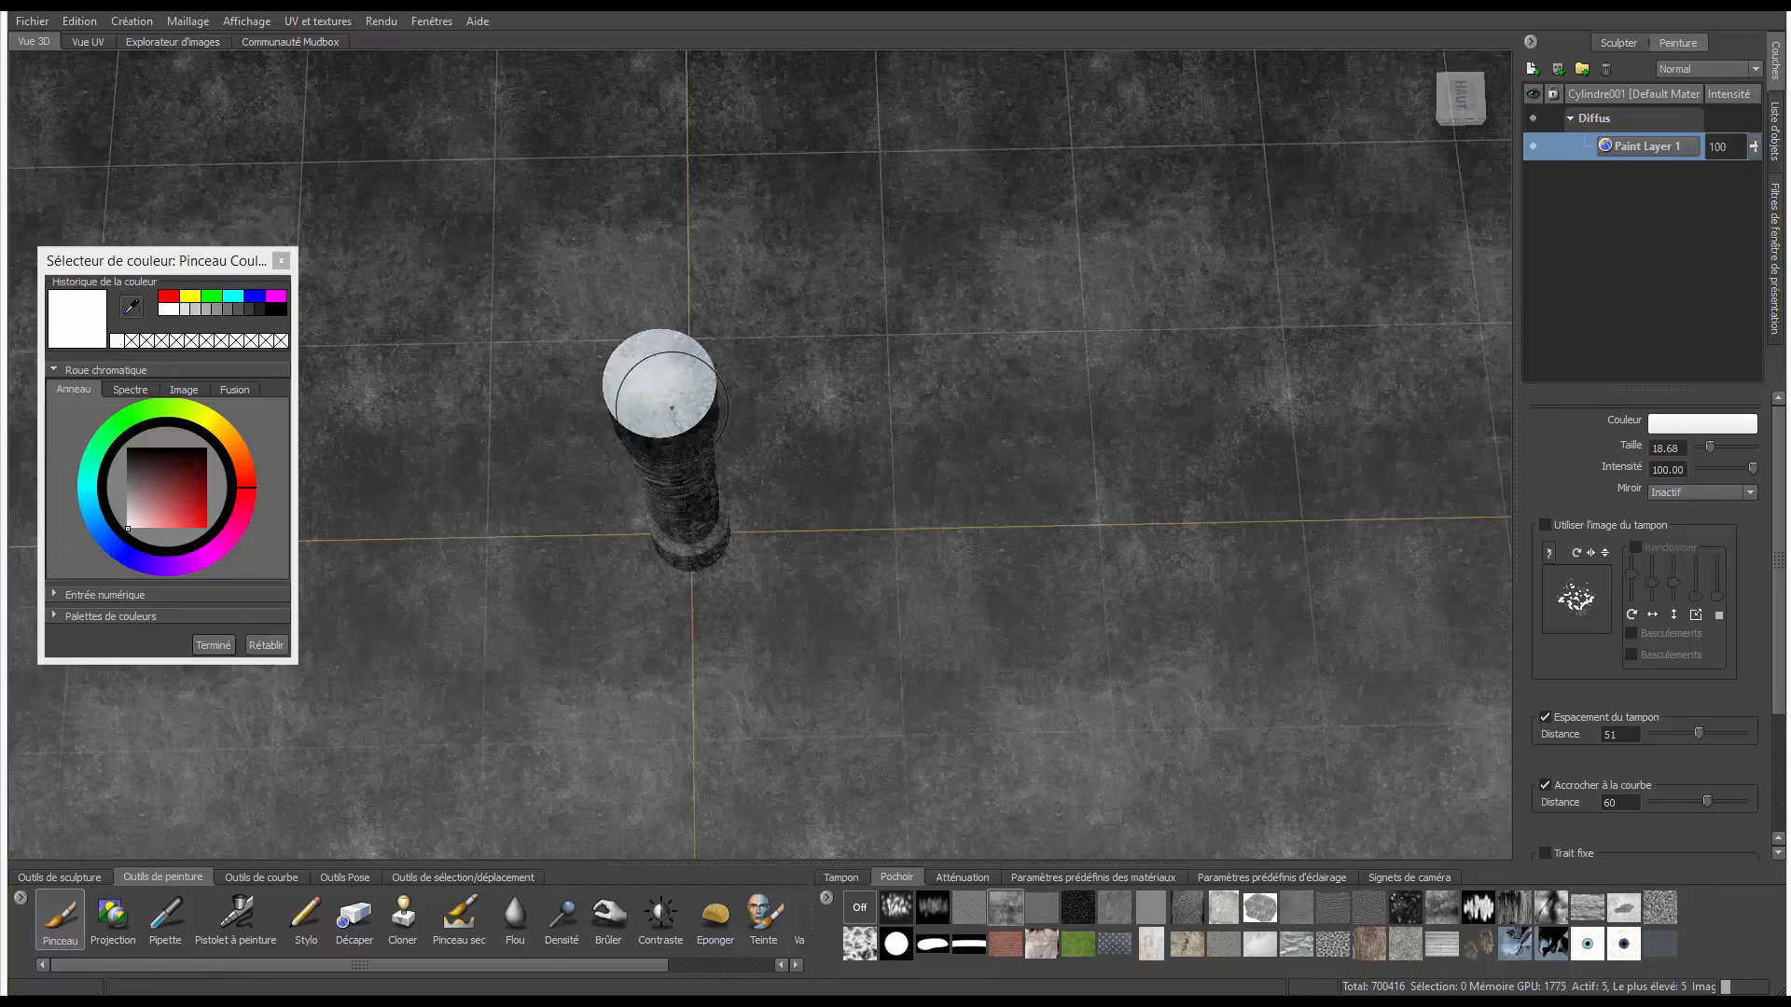
- Project the grime stencil onto the column's top face, then hide the stencil and return to a side view
left_click(112, 914)
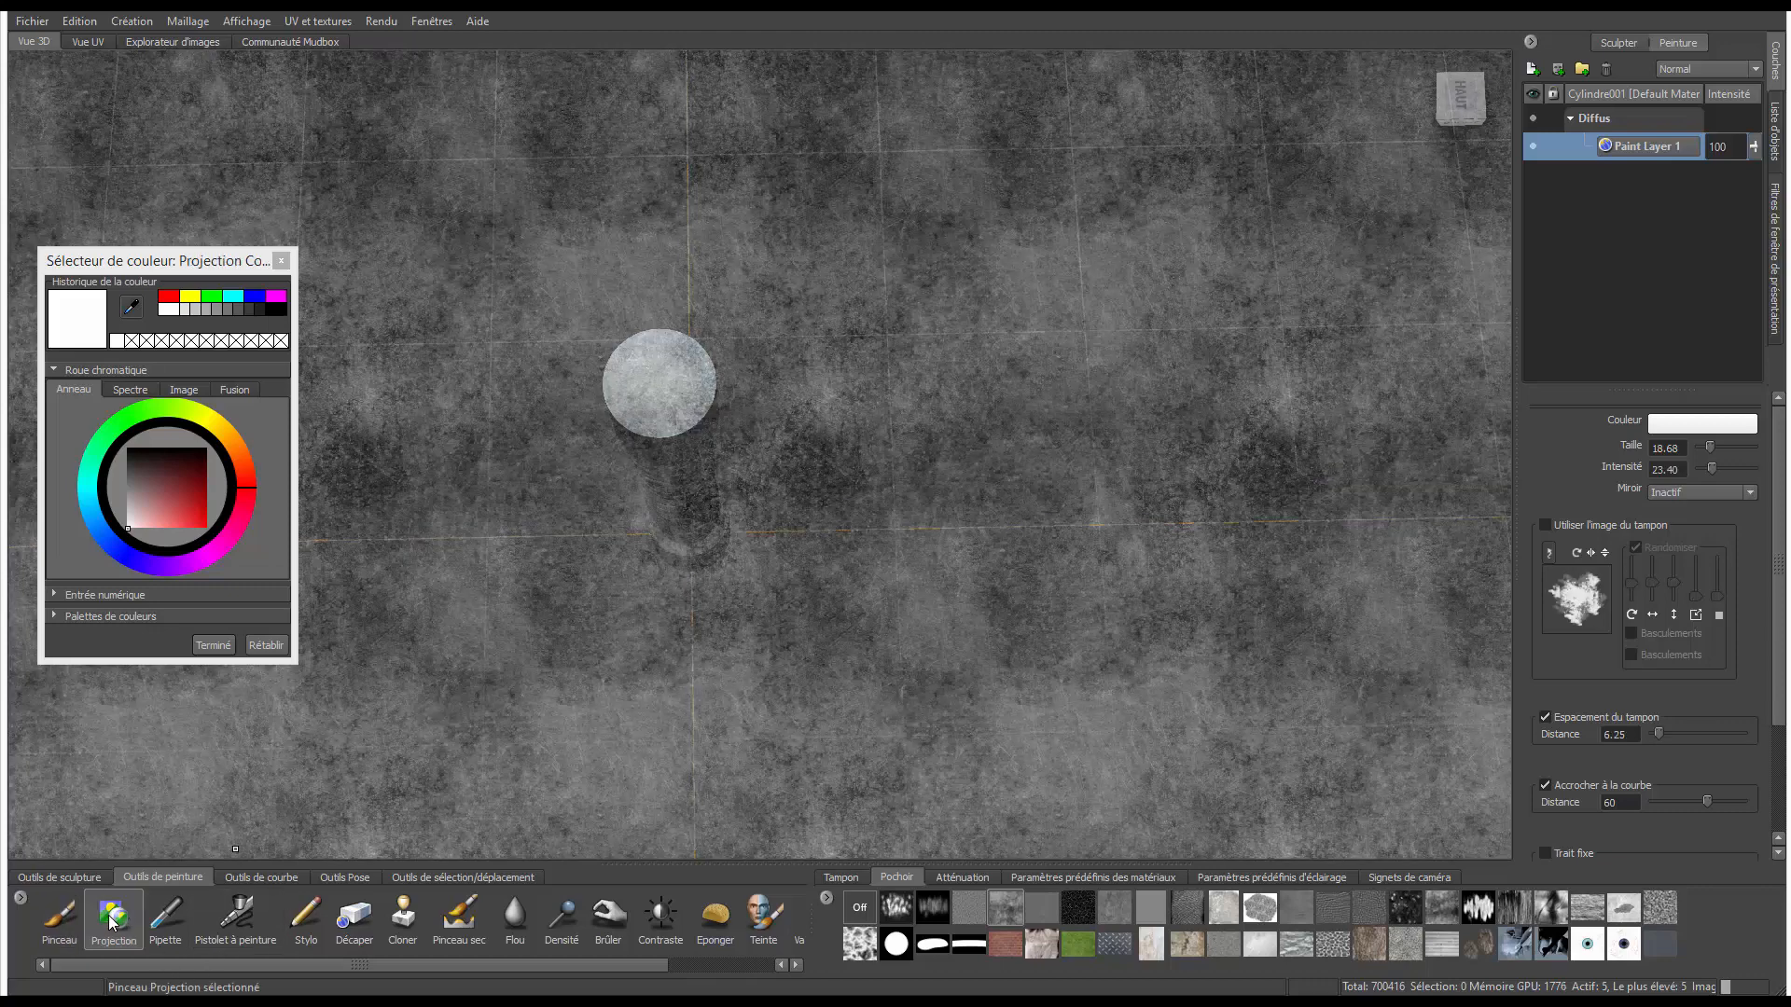
mouse_move(648, 372)
left_mouse_down()
mouse_move(620, 373)
mouse_move(639, 424)
mouse_move(702, 401)
mouse_move(689, 347)
mouse_move(643, 382)
left_mouse_up()
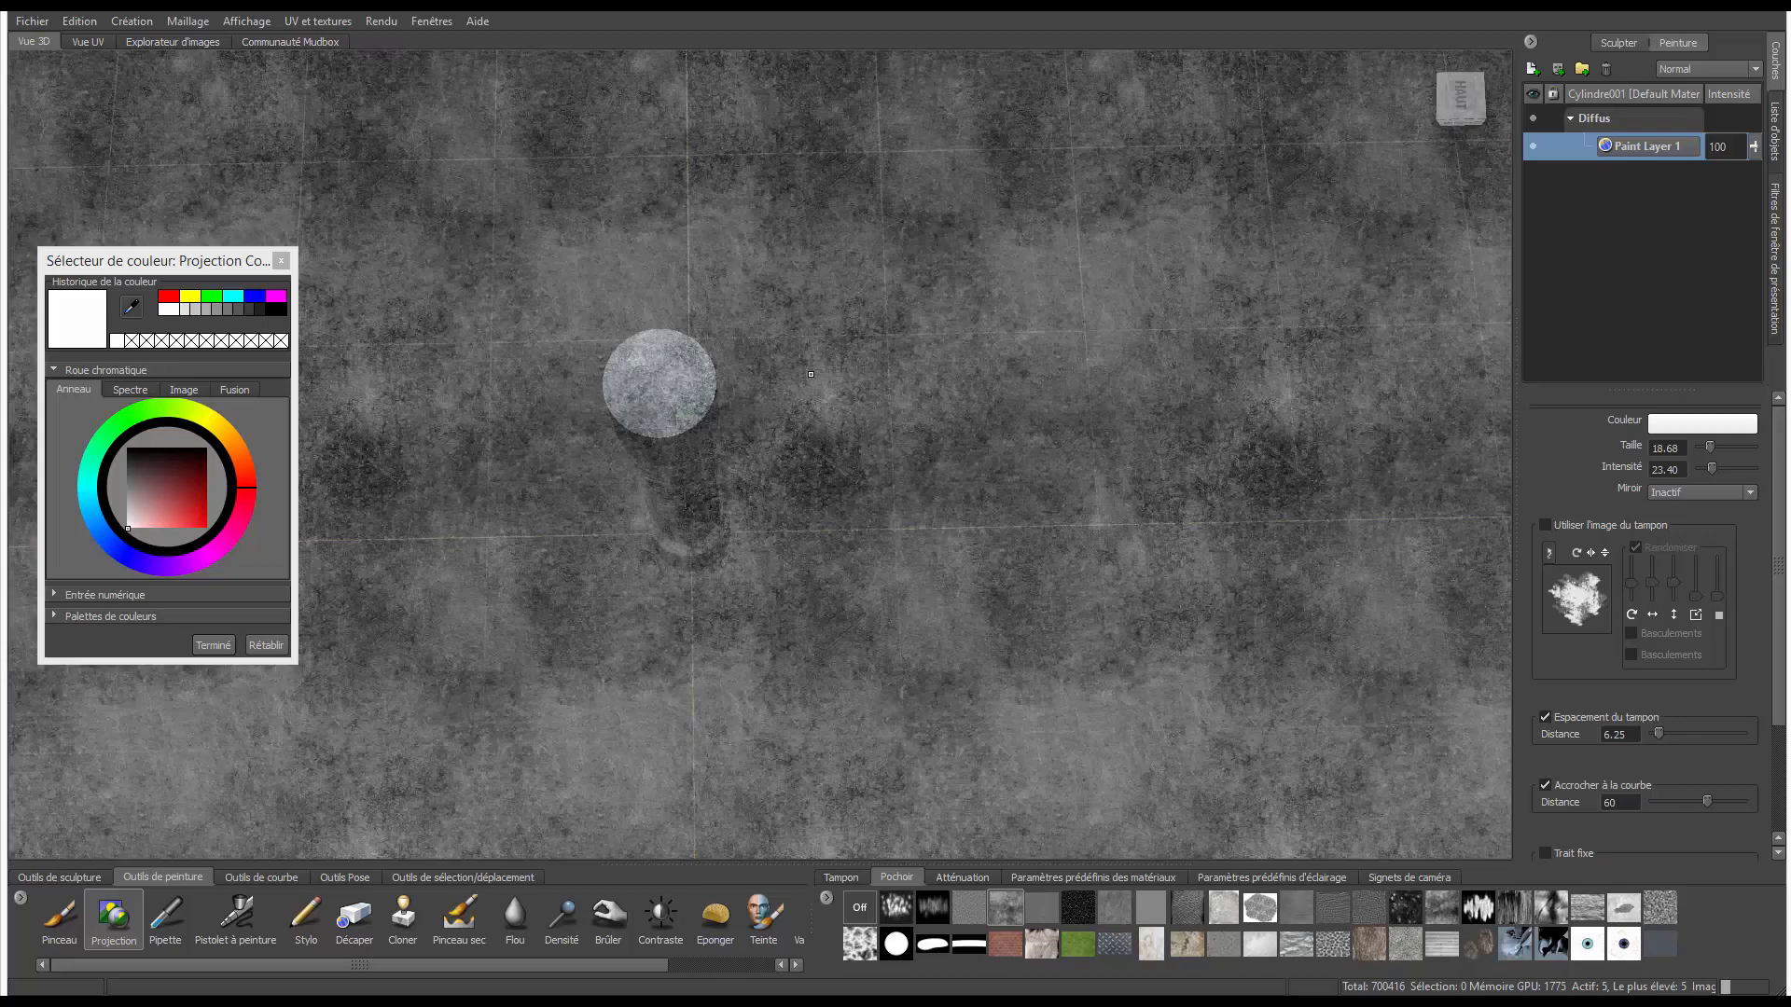
key("q")
left_click_drag(802, 401, 554, 767, "alt")
- Add a new sculpt layer above Sculpt Layer 2 and activate the Wax (Cirer) sculpting tool
left_click(59, 877)
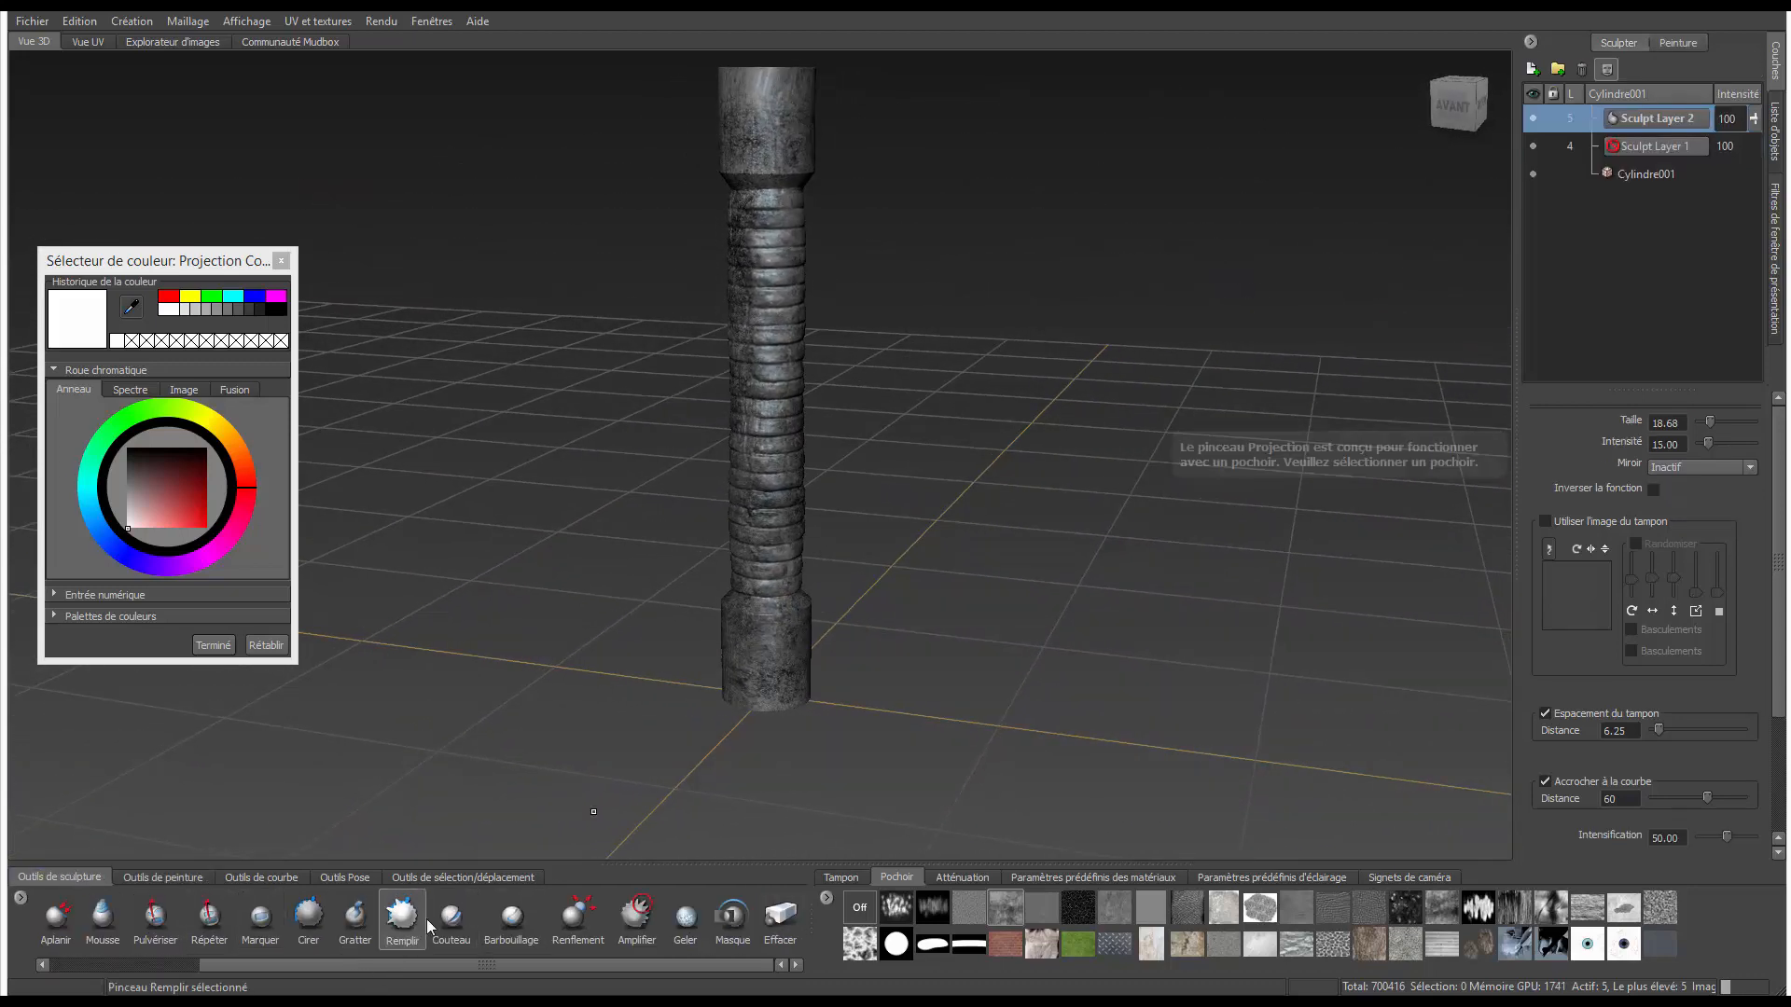
left_click(642, 914)
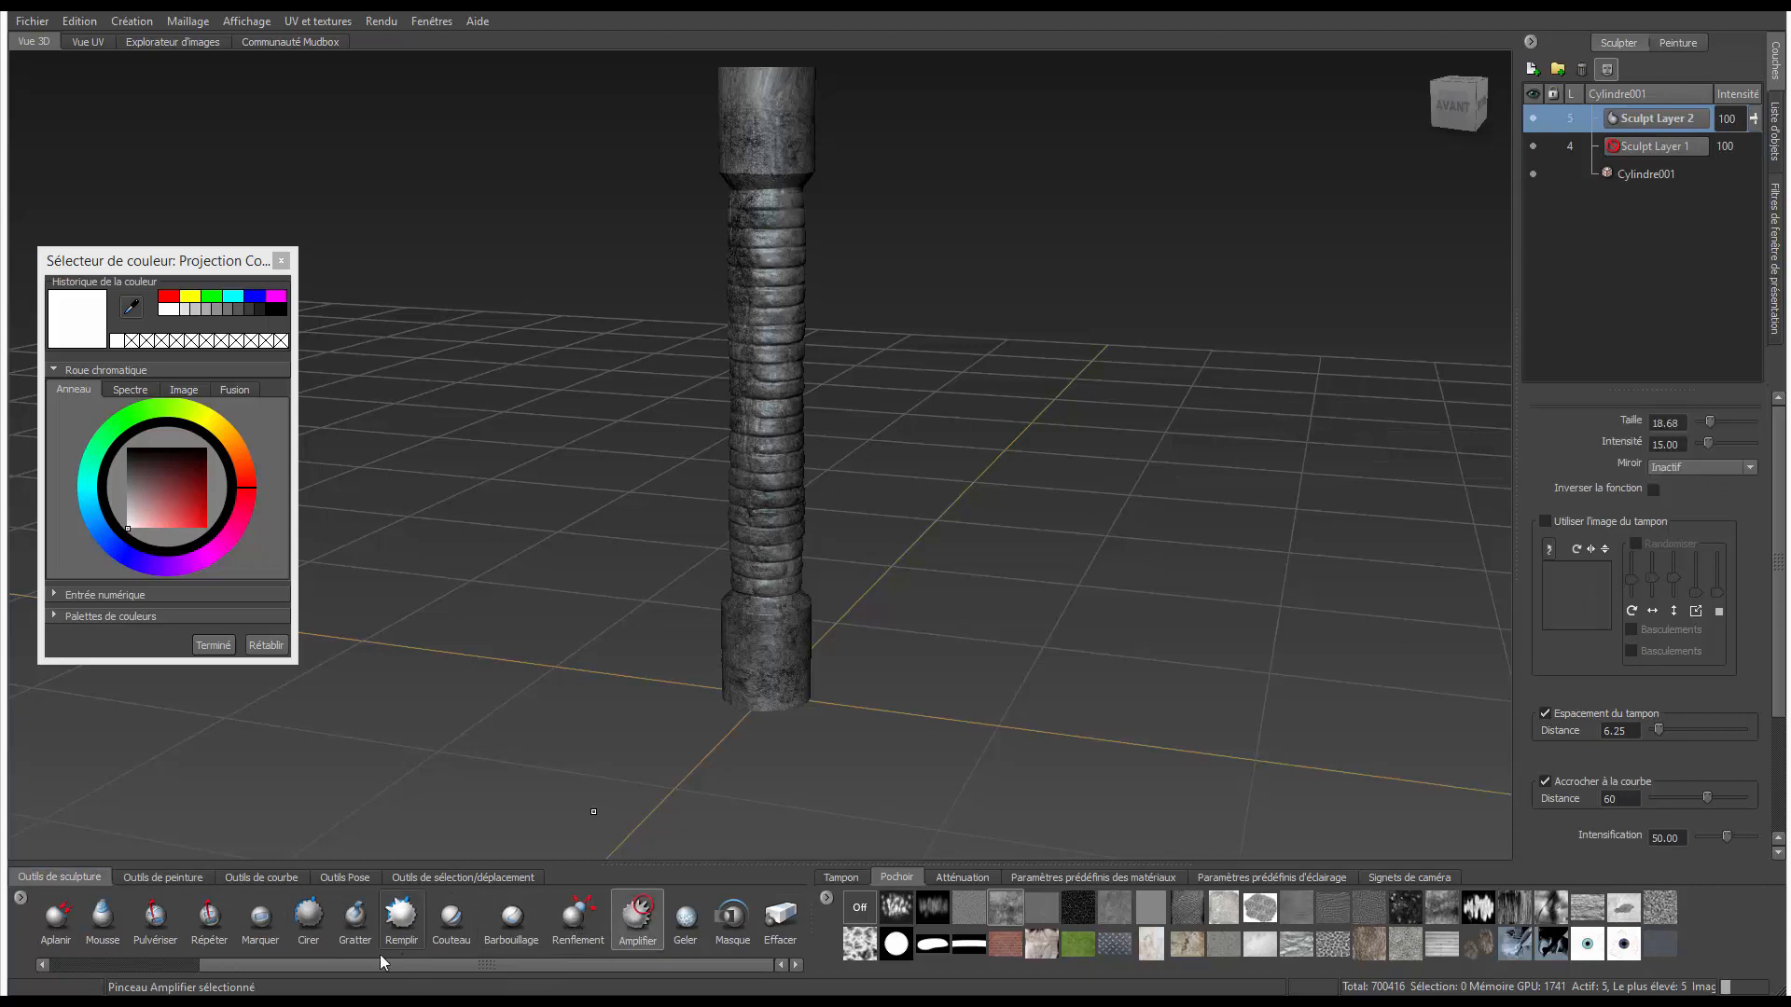
left_click(304, 919)
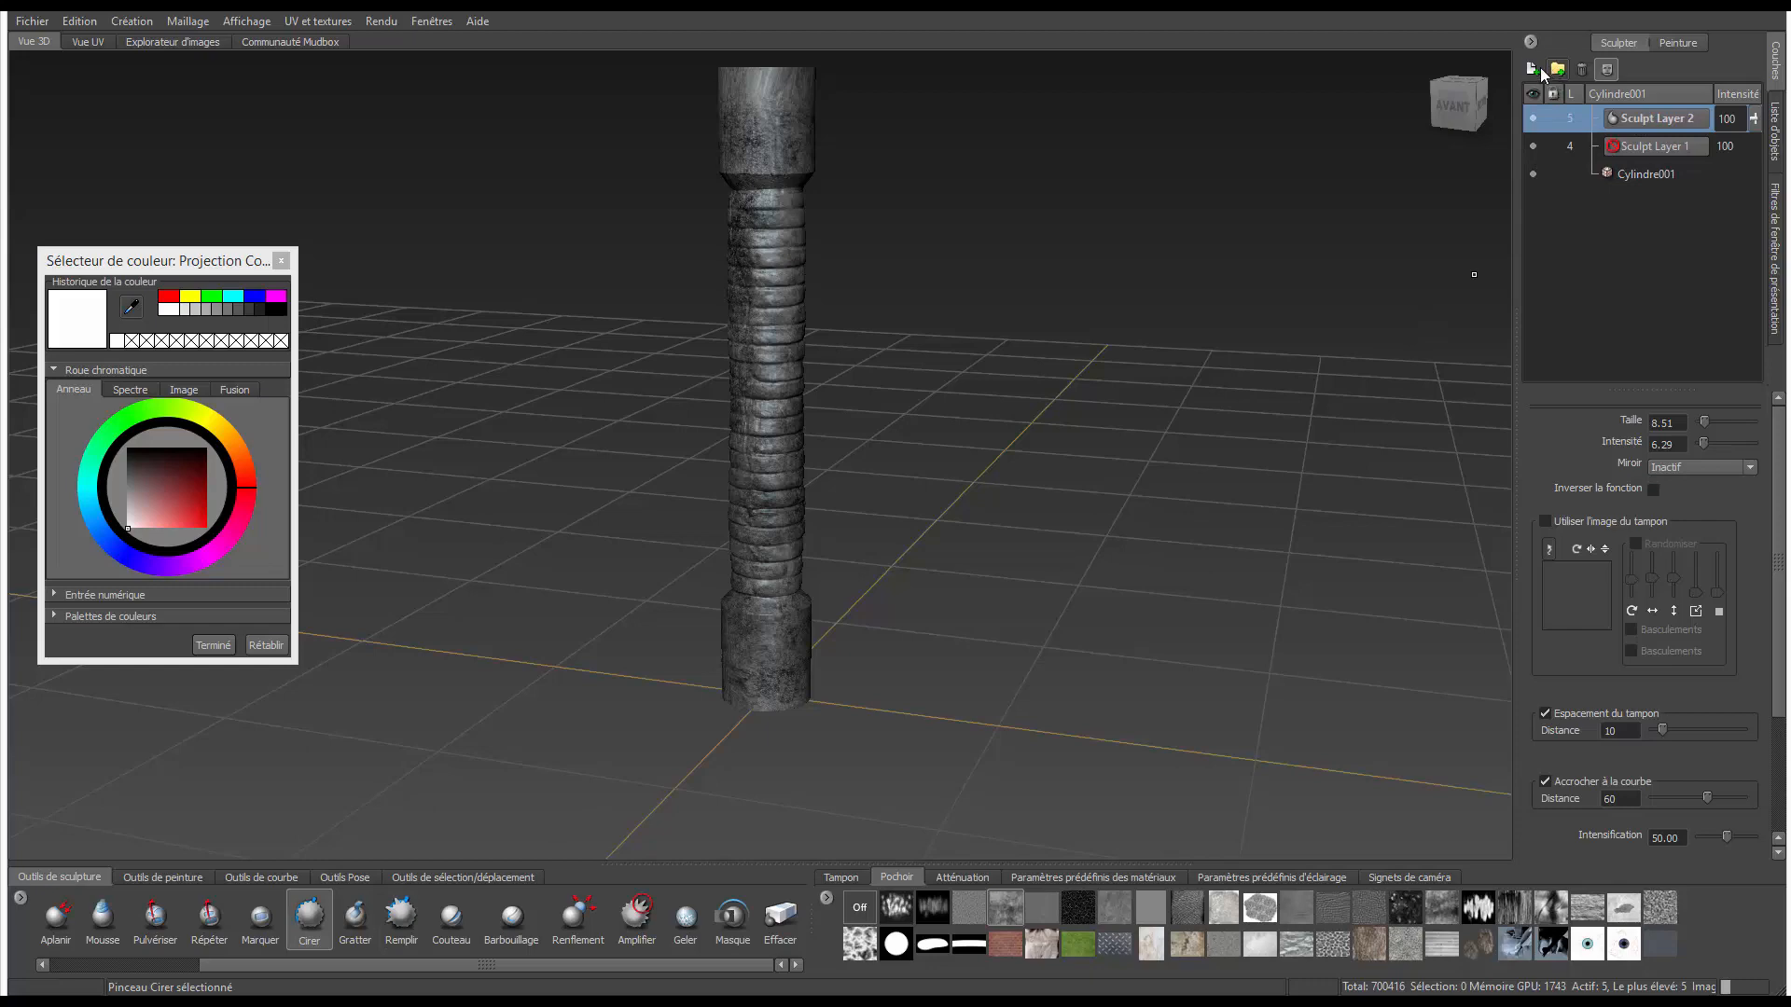
left_click(1535, 70)
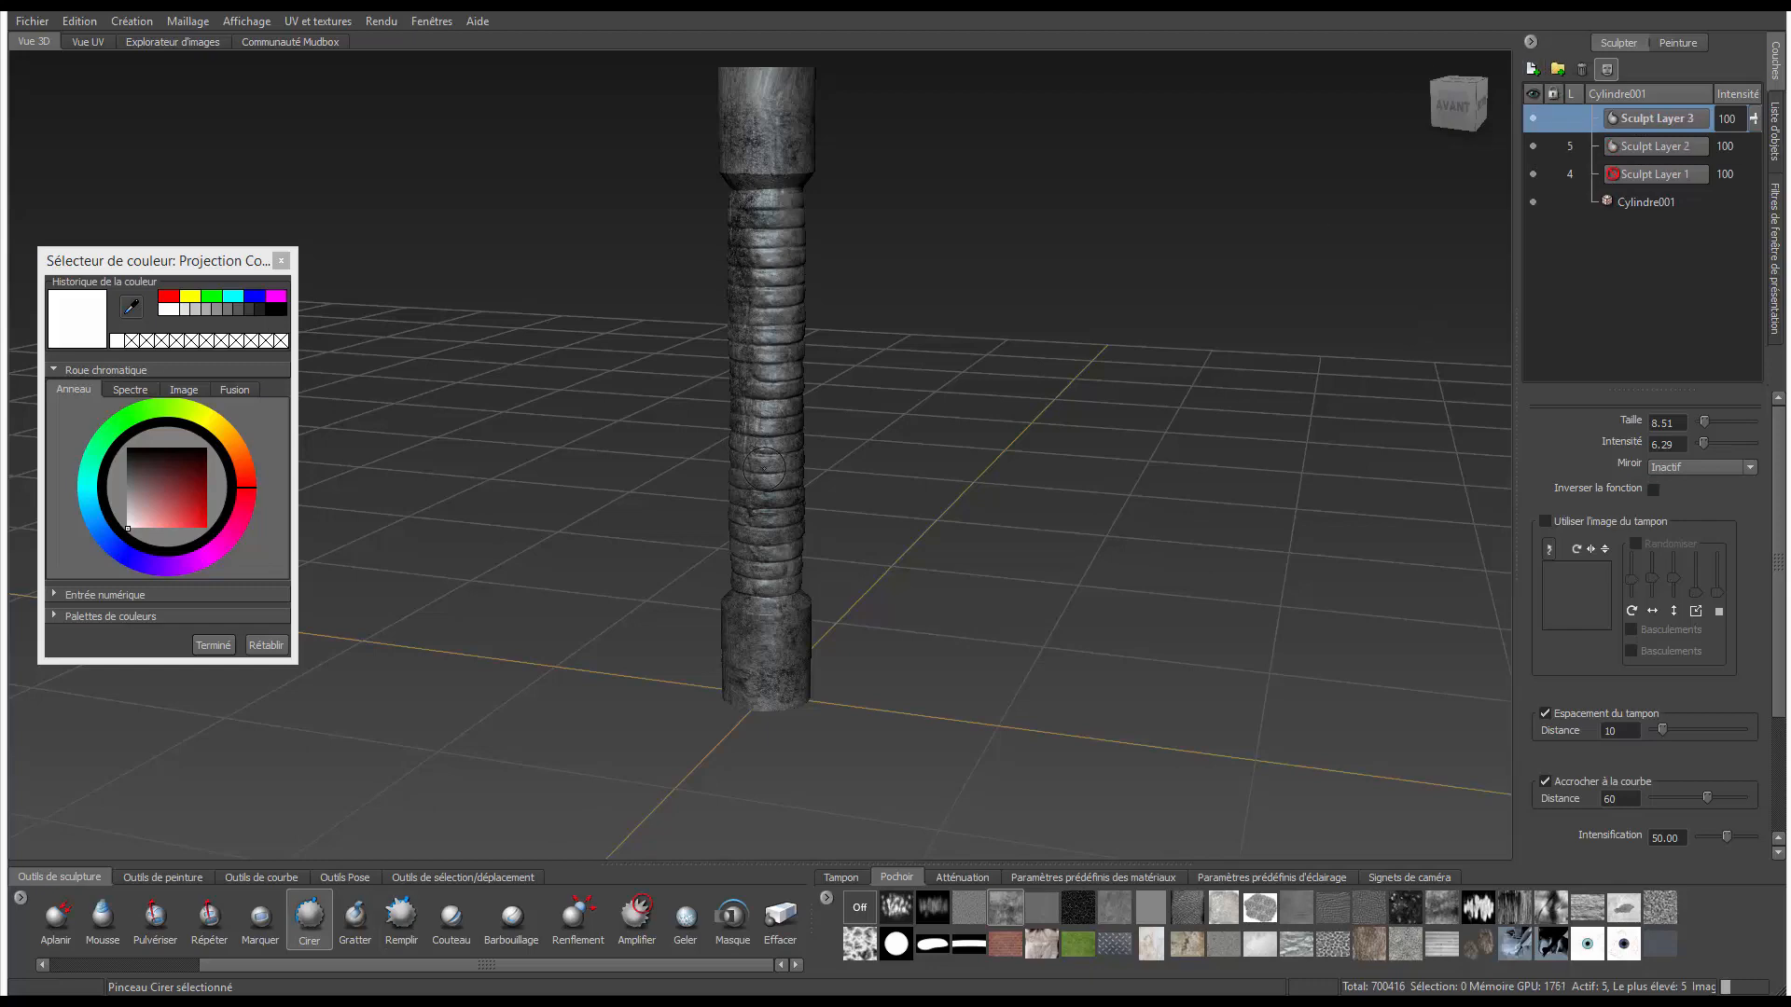
scroll(764, 469, "up", 6)
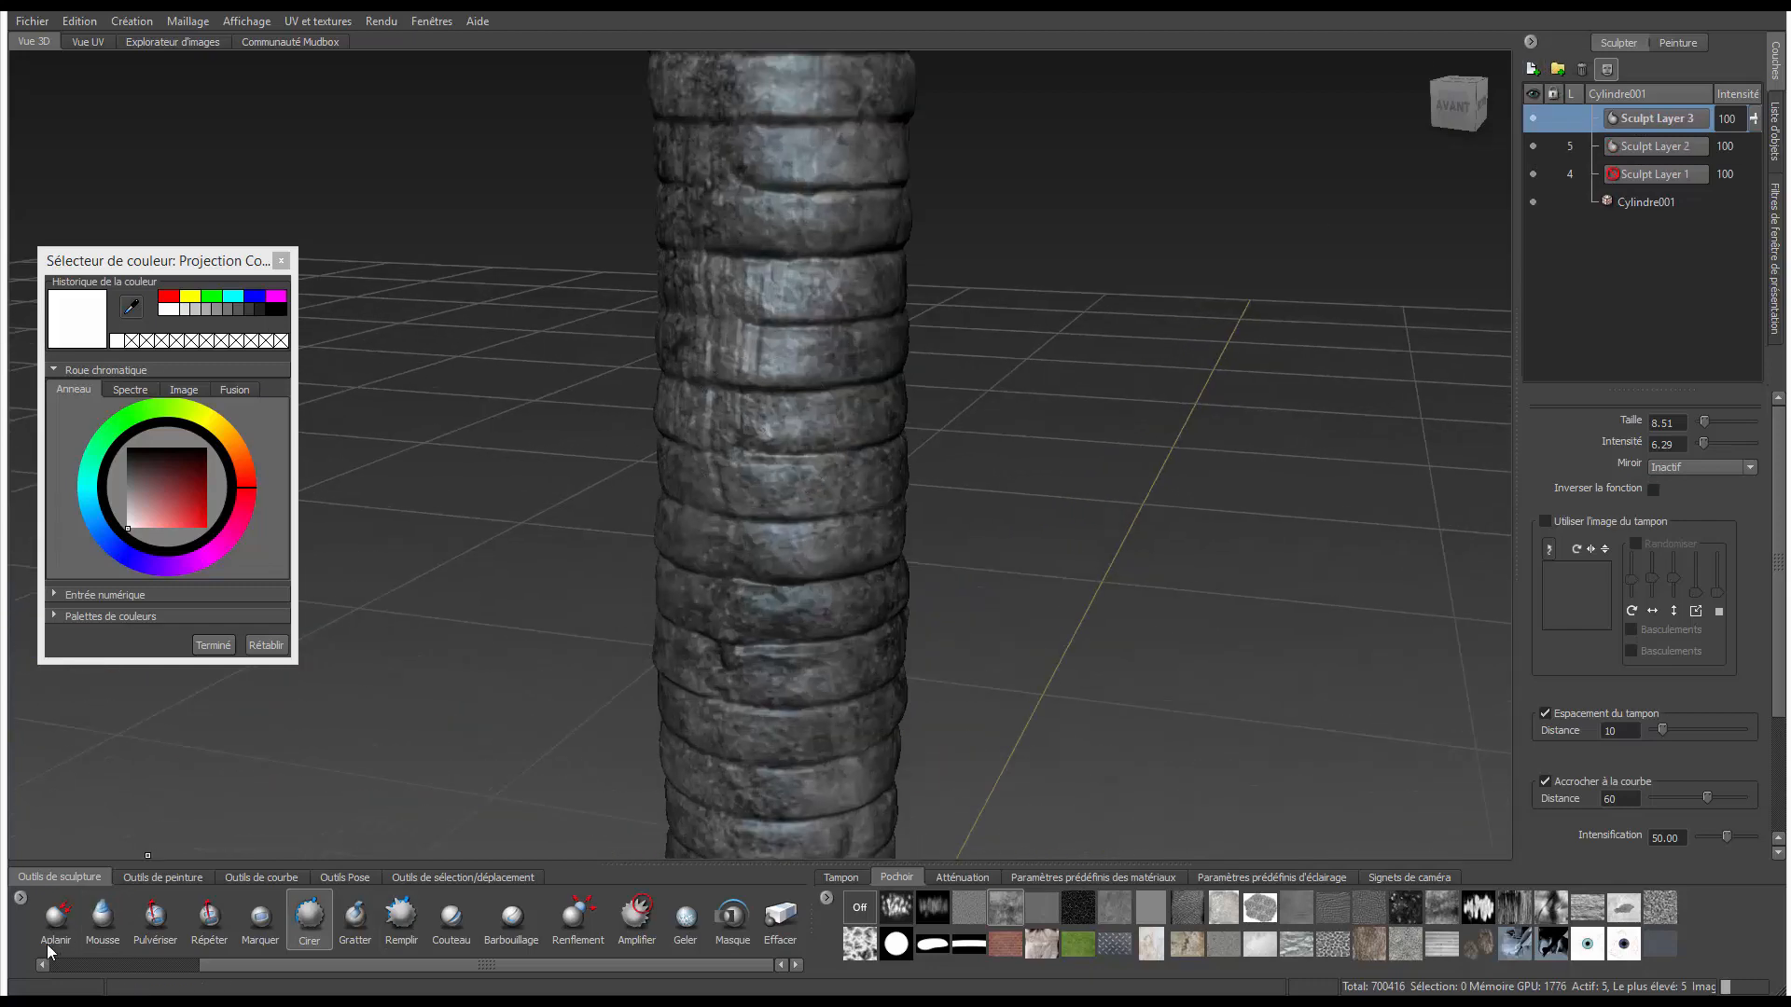
left_click(54, 919)
left_click_drag(276, 962, 80, 963)
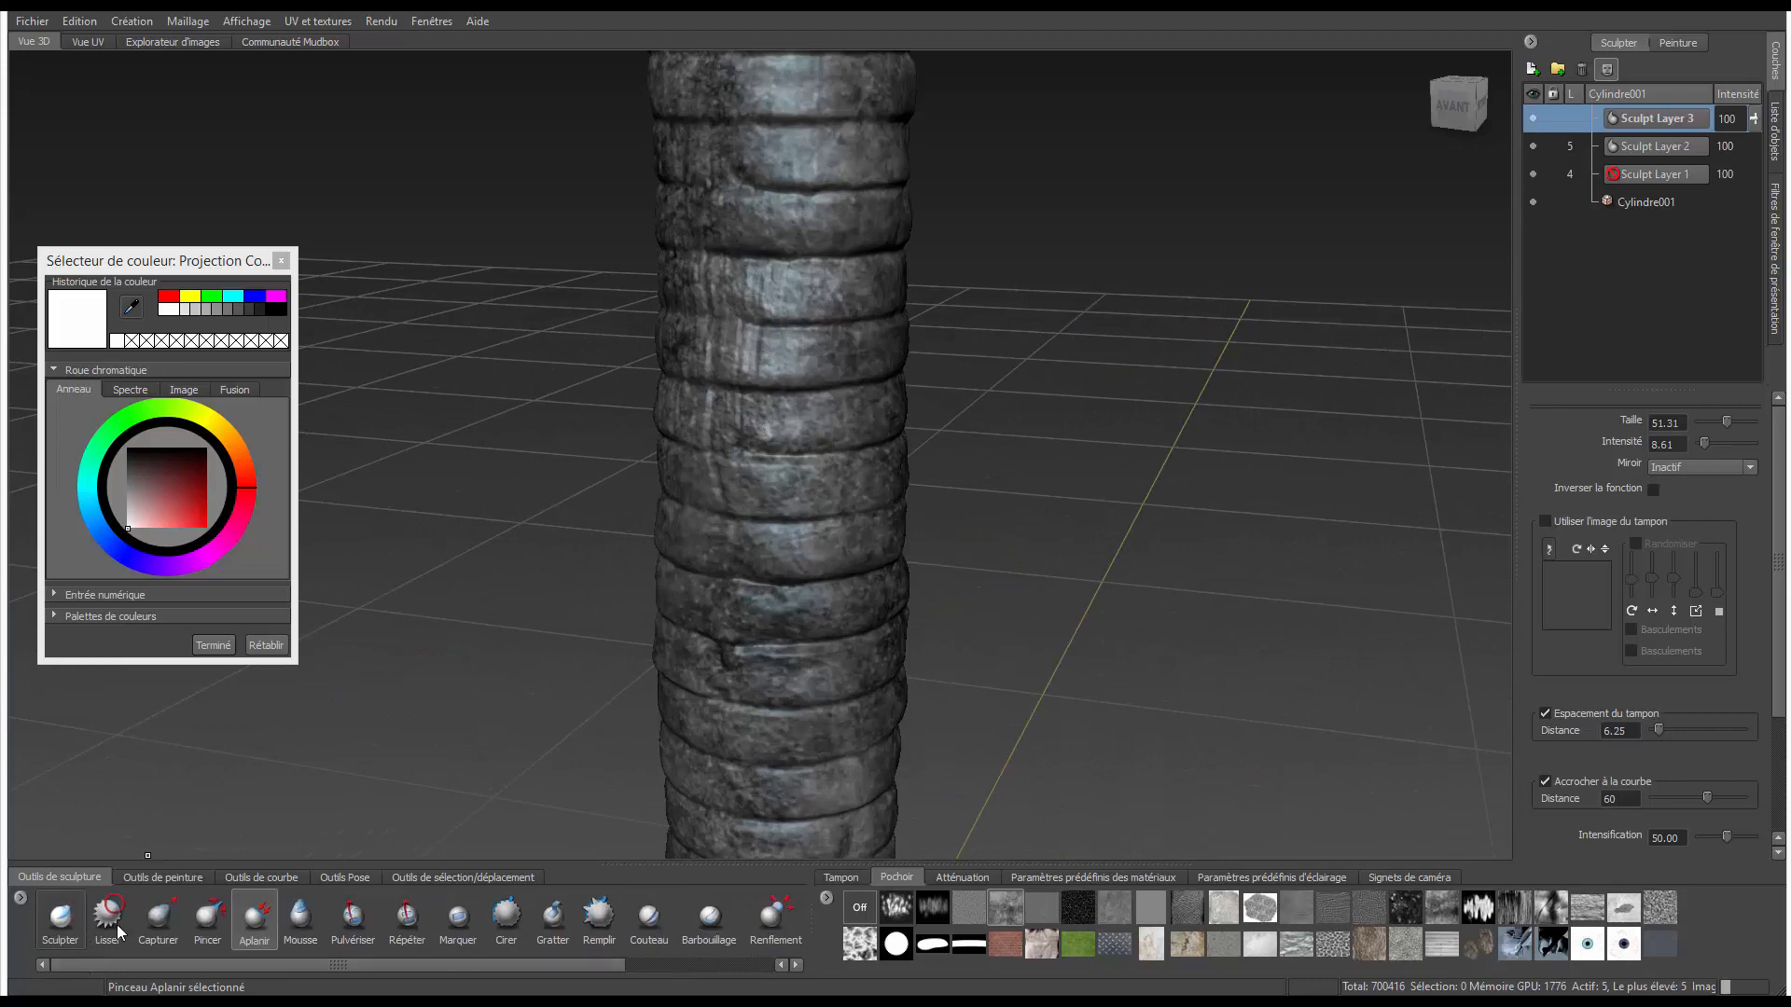
left_click(507, 917)
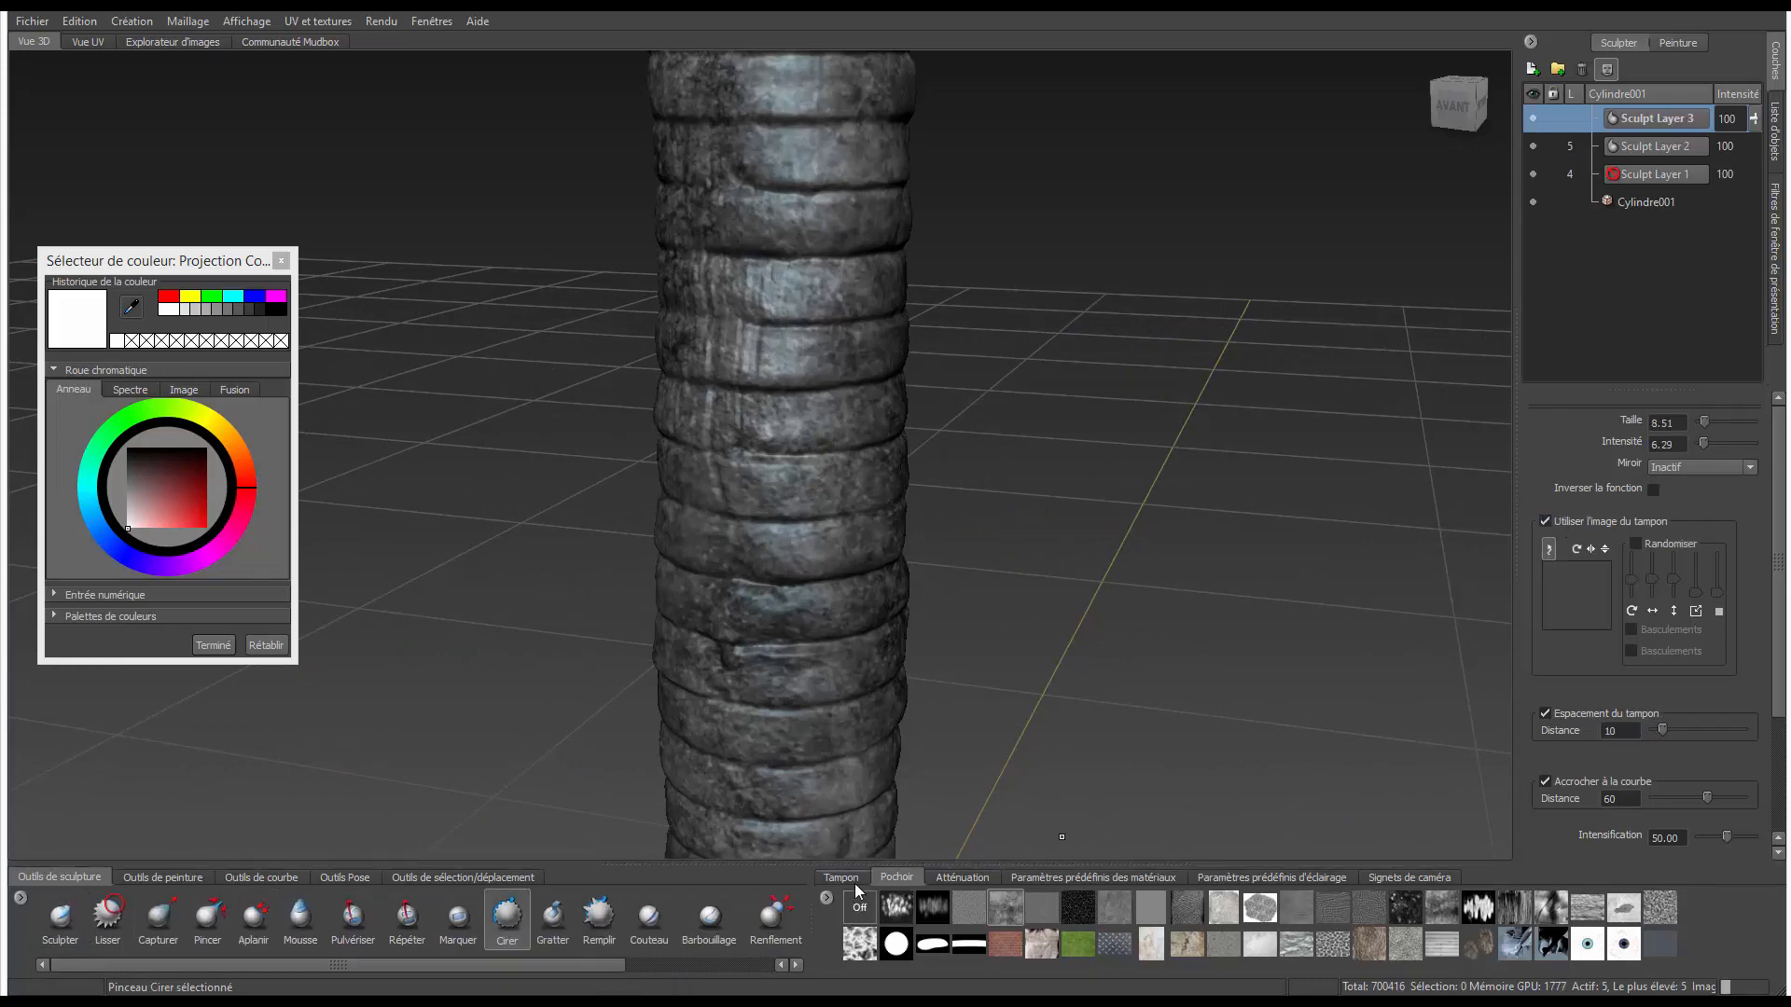
- Apply the speckled stamp to the Wax tool, set its size to 3.15 and sculpt rough detail on the middle shaft rings
left_click(841, 877)
left_click(967, 903)
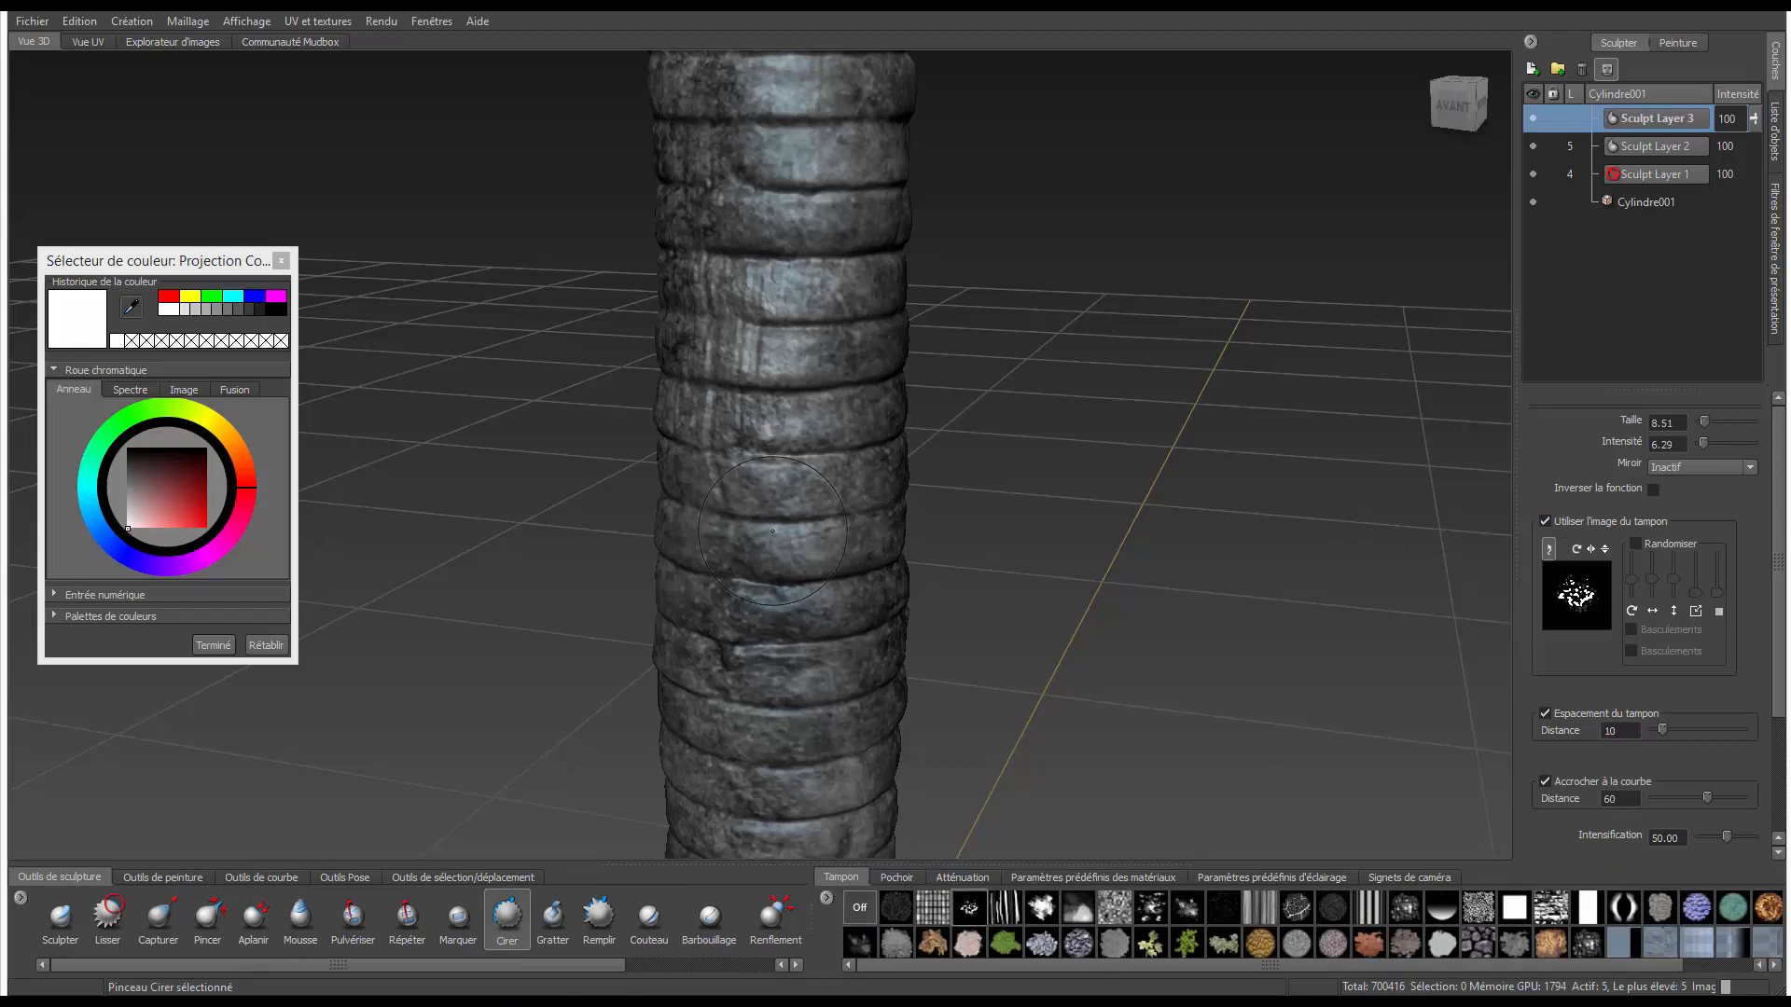
key("b")
left_click_drag(773, 469, 727, 469)
left_click(750, 433)
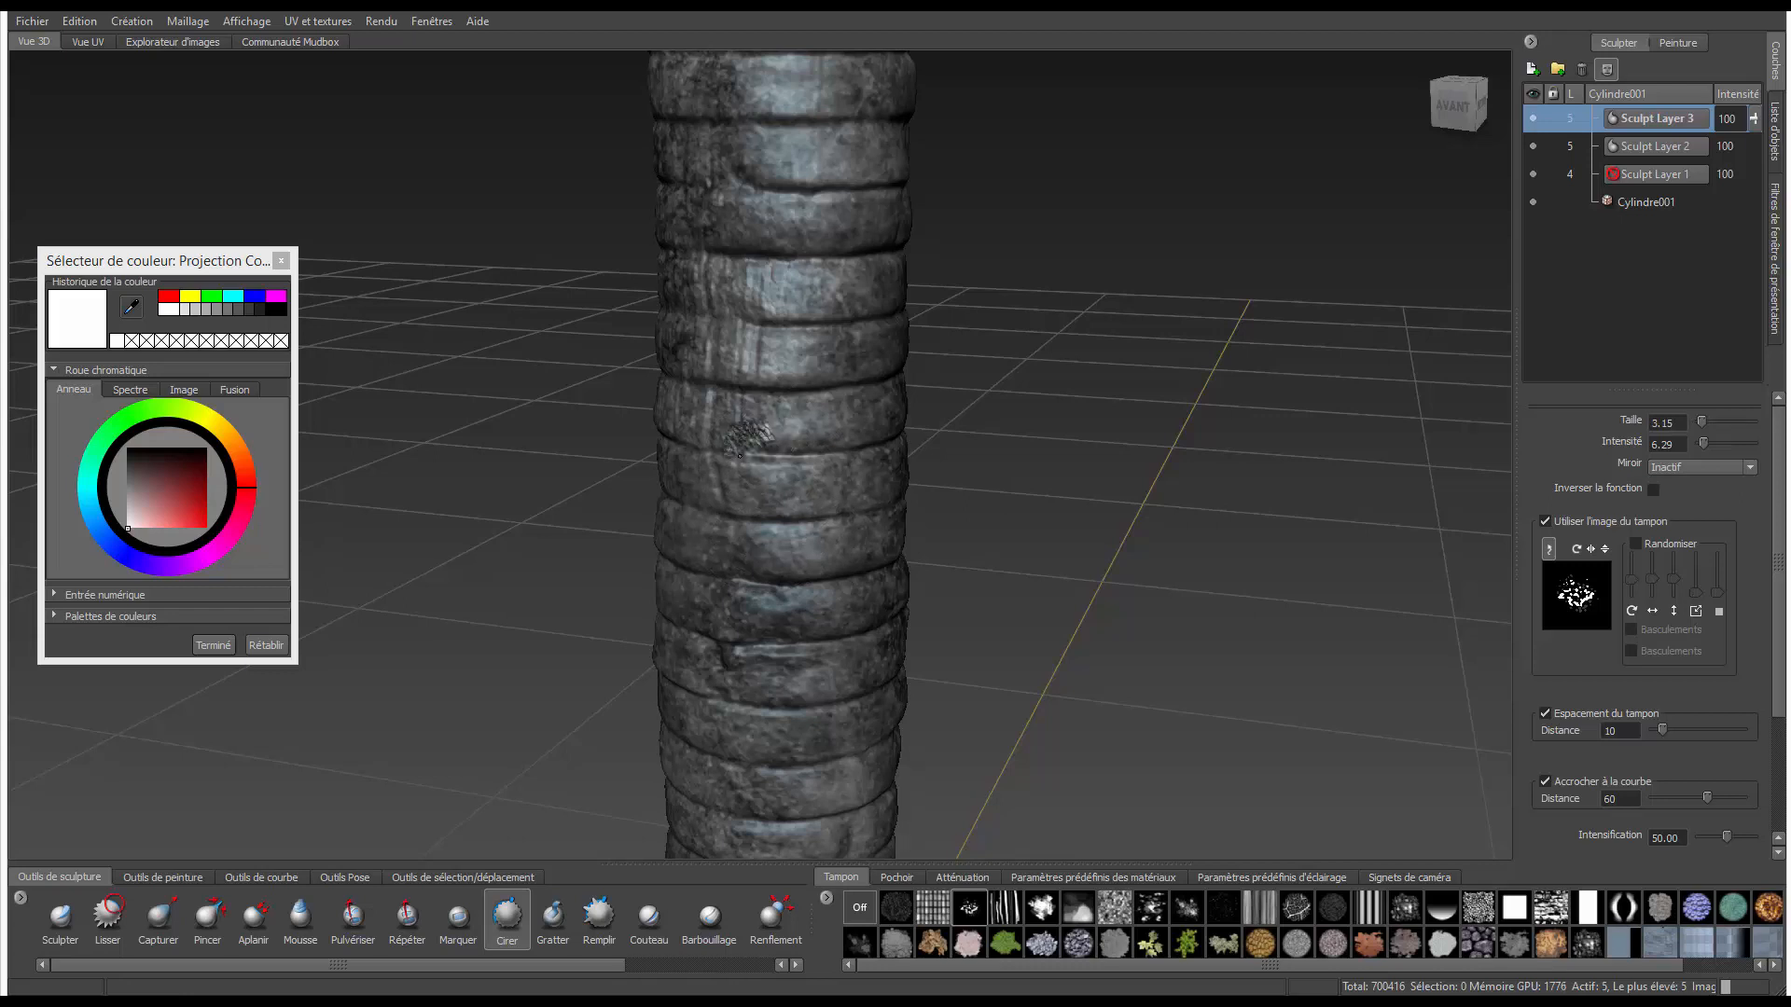
mouse_move(751, 443)
left_mouse_down()
mouse_move(752, 471)
mouse_move(782, 434)
mouse_move(740, 448)
mouse_move(768, 445)
left_mouse_up()
key("shift")
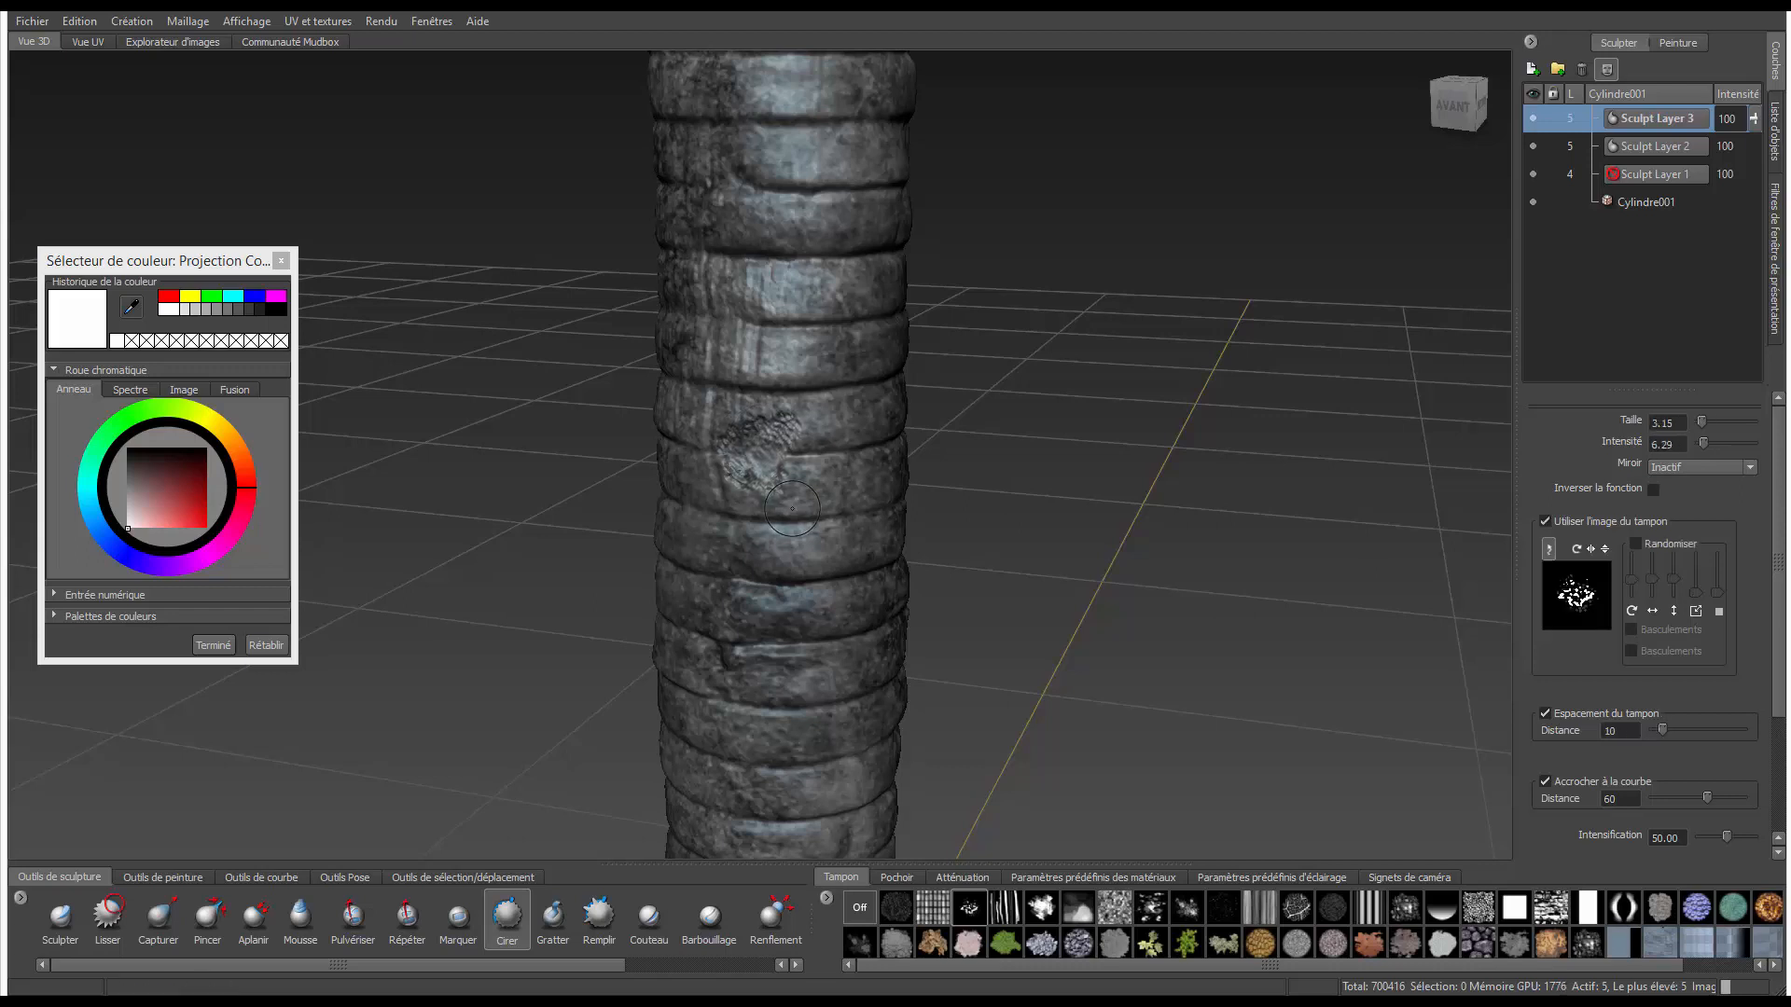
- Sculpt a rough wax streak down the upper part of the column's base and soften it with Smooth
right_click_drag(774, 476, 795, 580, "alt")
mouse_move(795, 580)
left_mouse_down("alt")
mouse_move(806, 520)
mouse_move(769, 563)
left_mouse_up("alt")
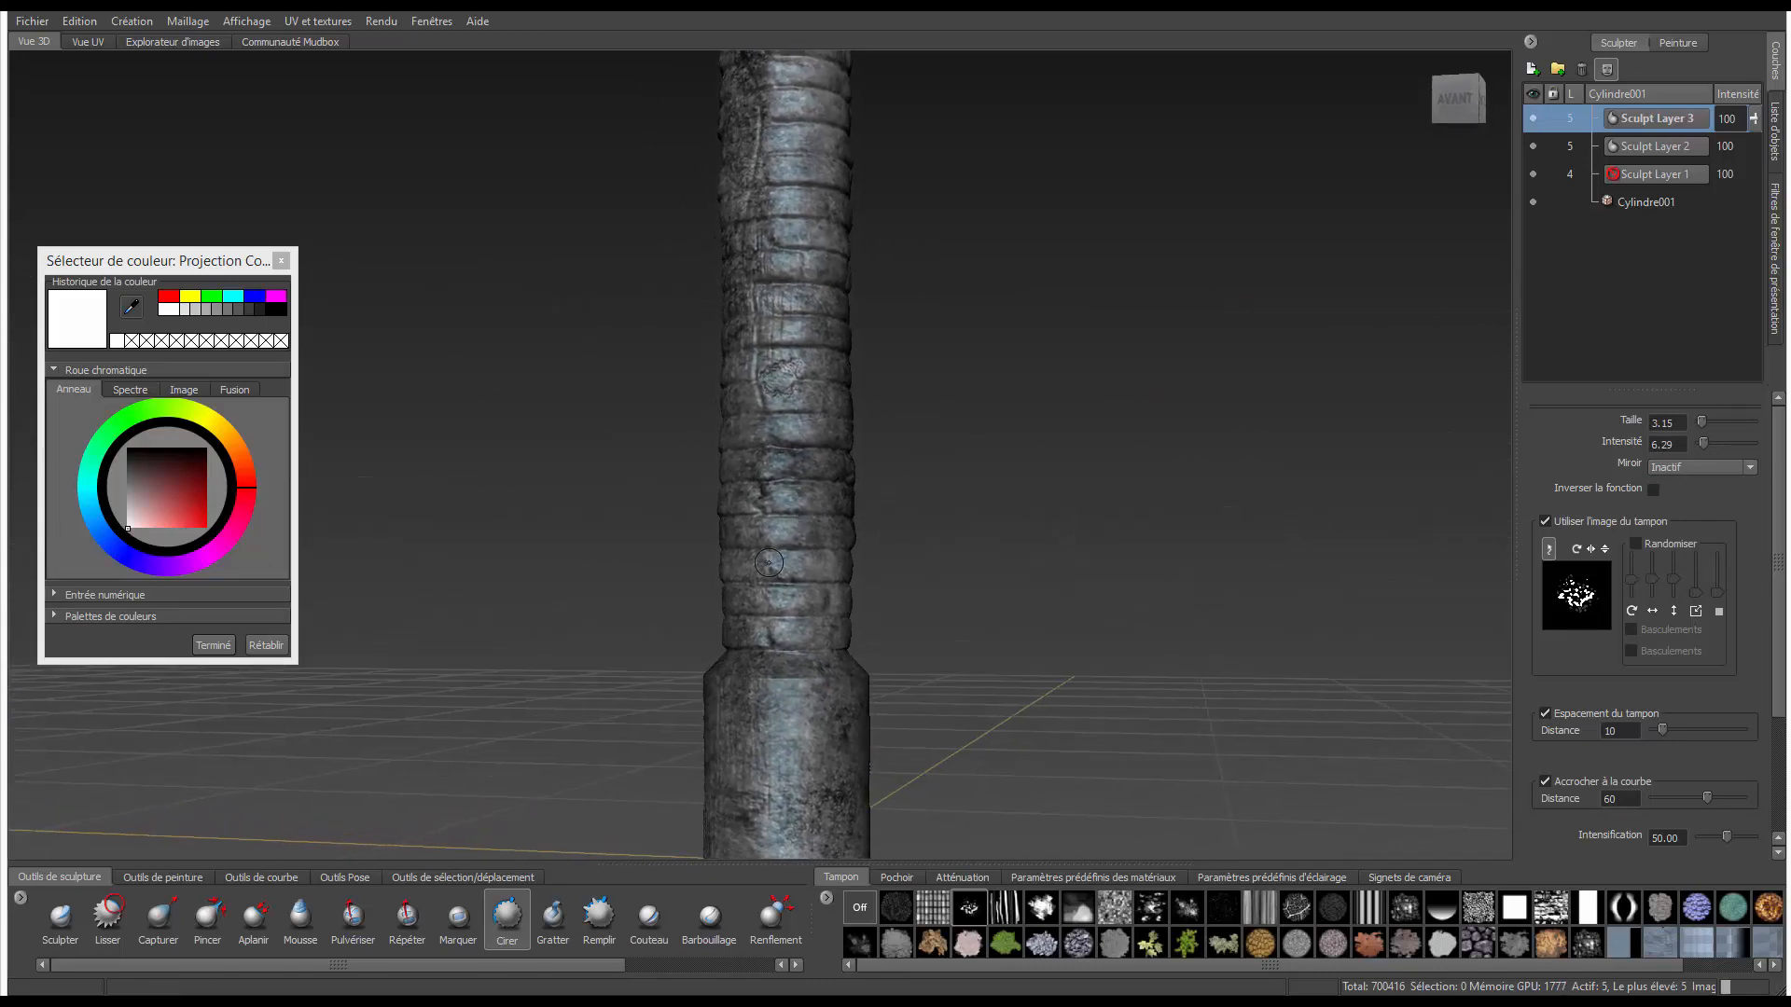
left_click_drag(763, 670, 742, 784)
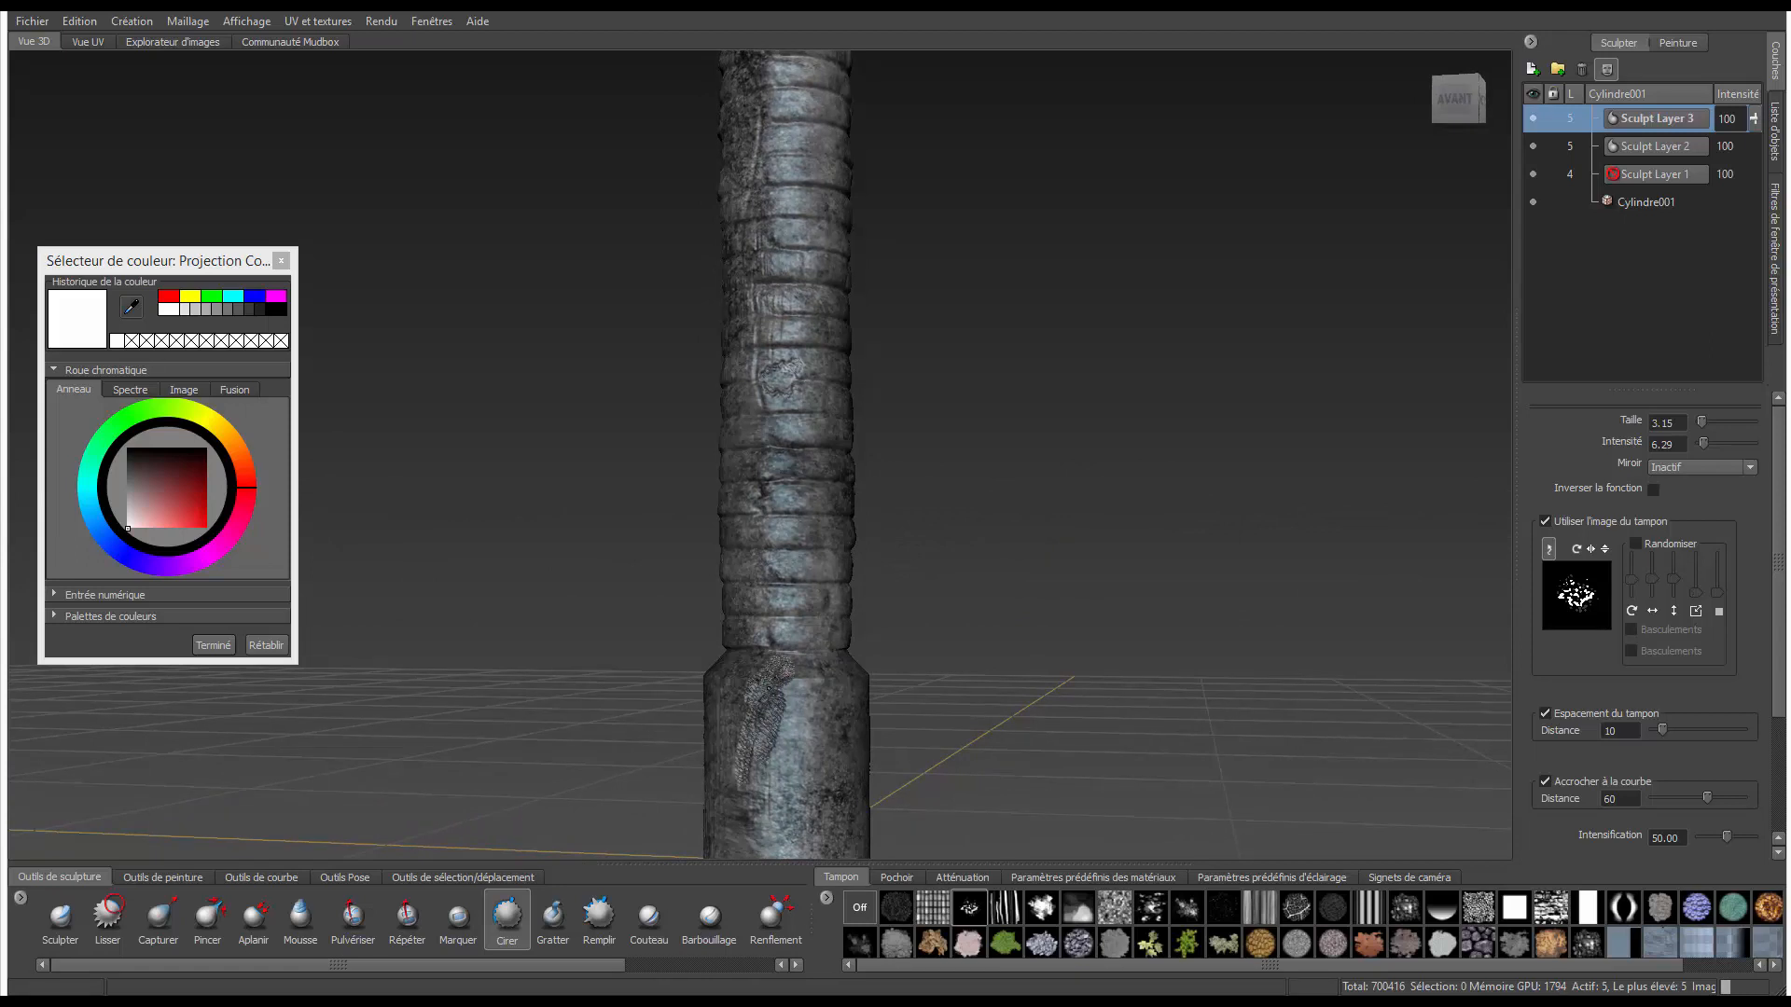
key("shift")
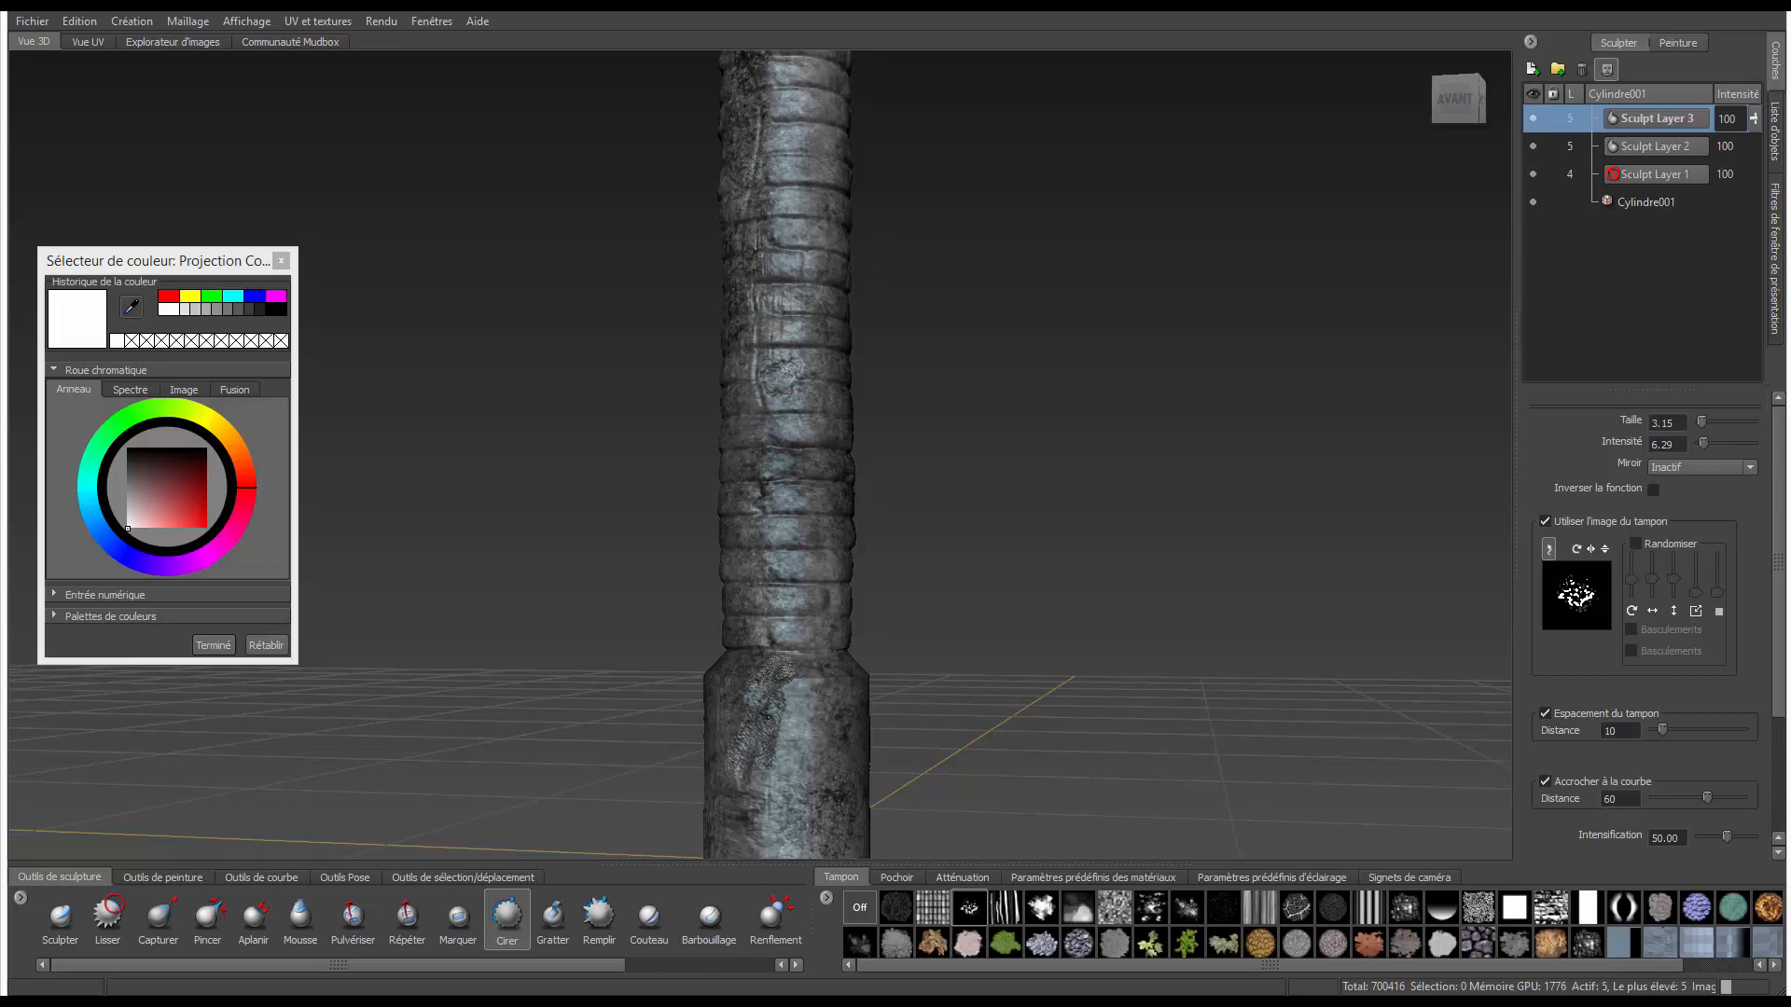
key("shift")
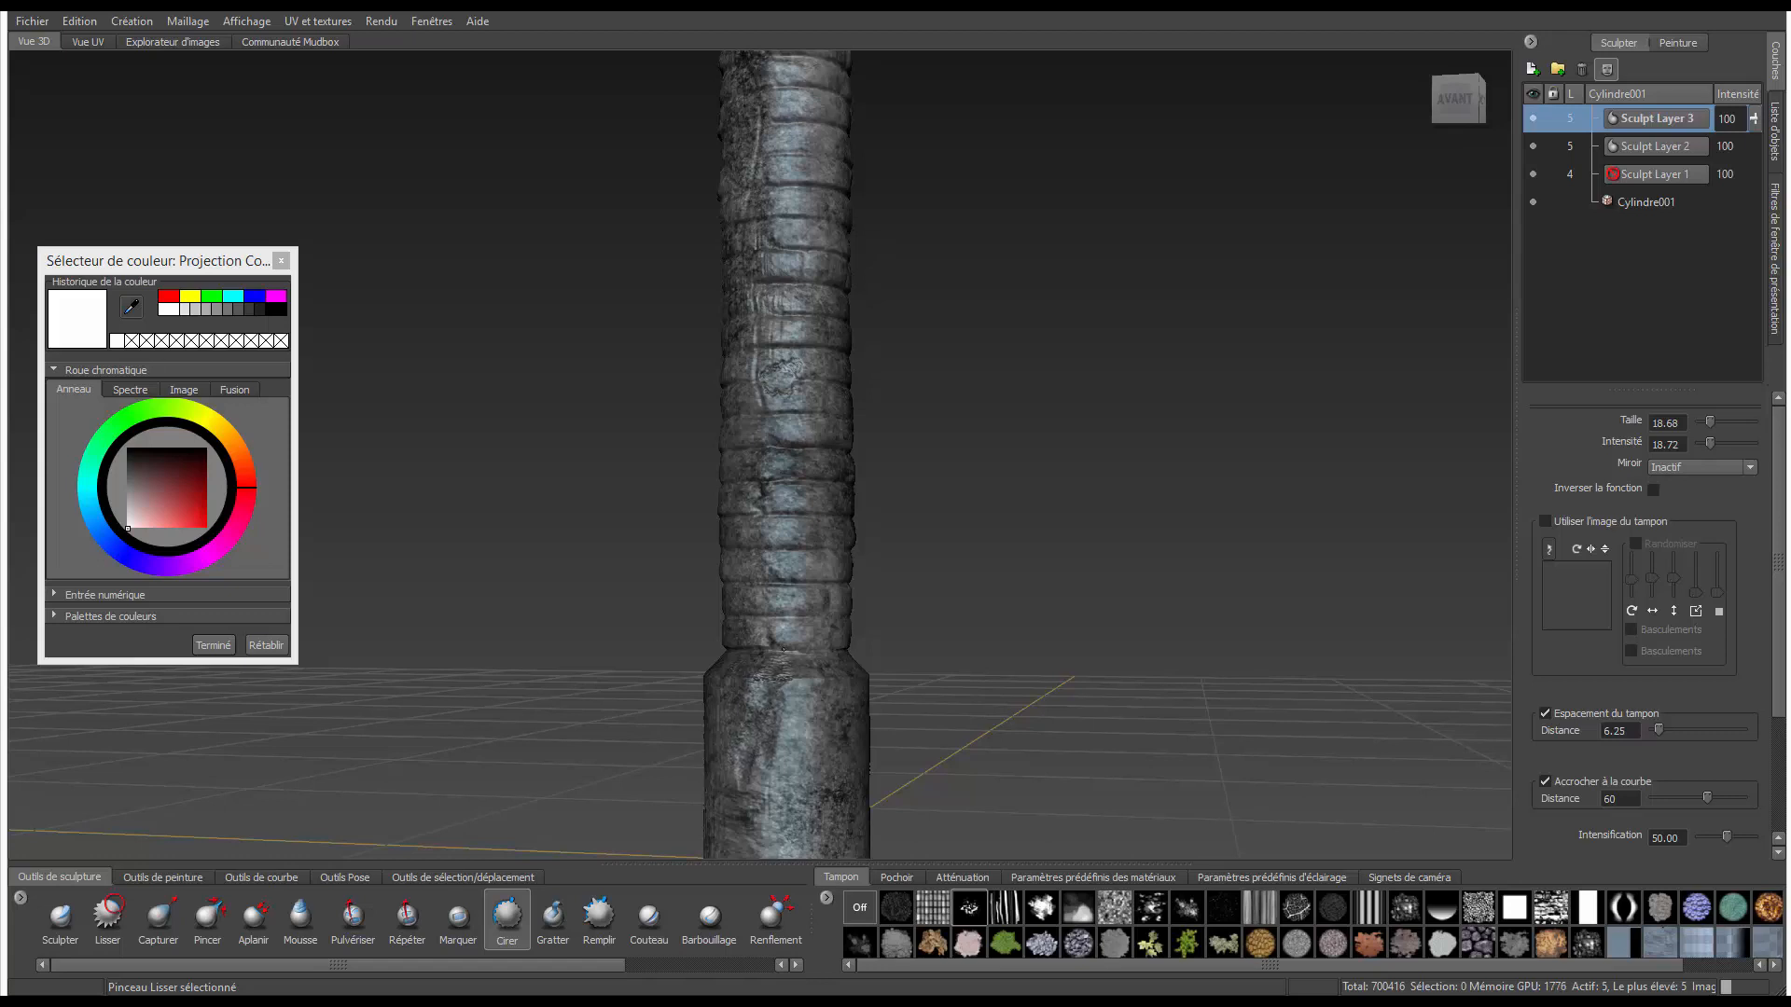
key("shift")
- Sculpt speckled wax detail on another side of the lower shaft rings and soften the strokes with Smooth
right_click_drag(809, 624, 741, 597, "alt")
left_click_drag(741, 597, 881, 634, "alt")
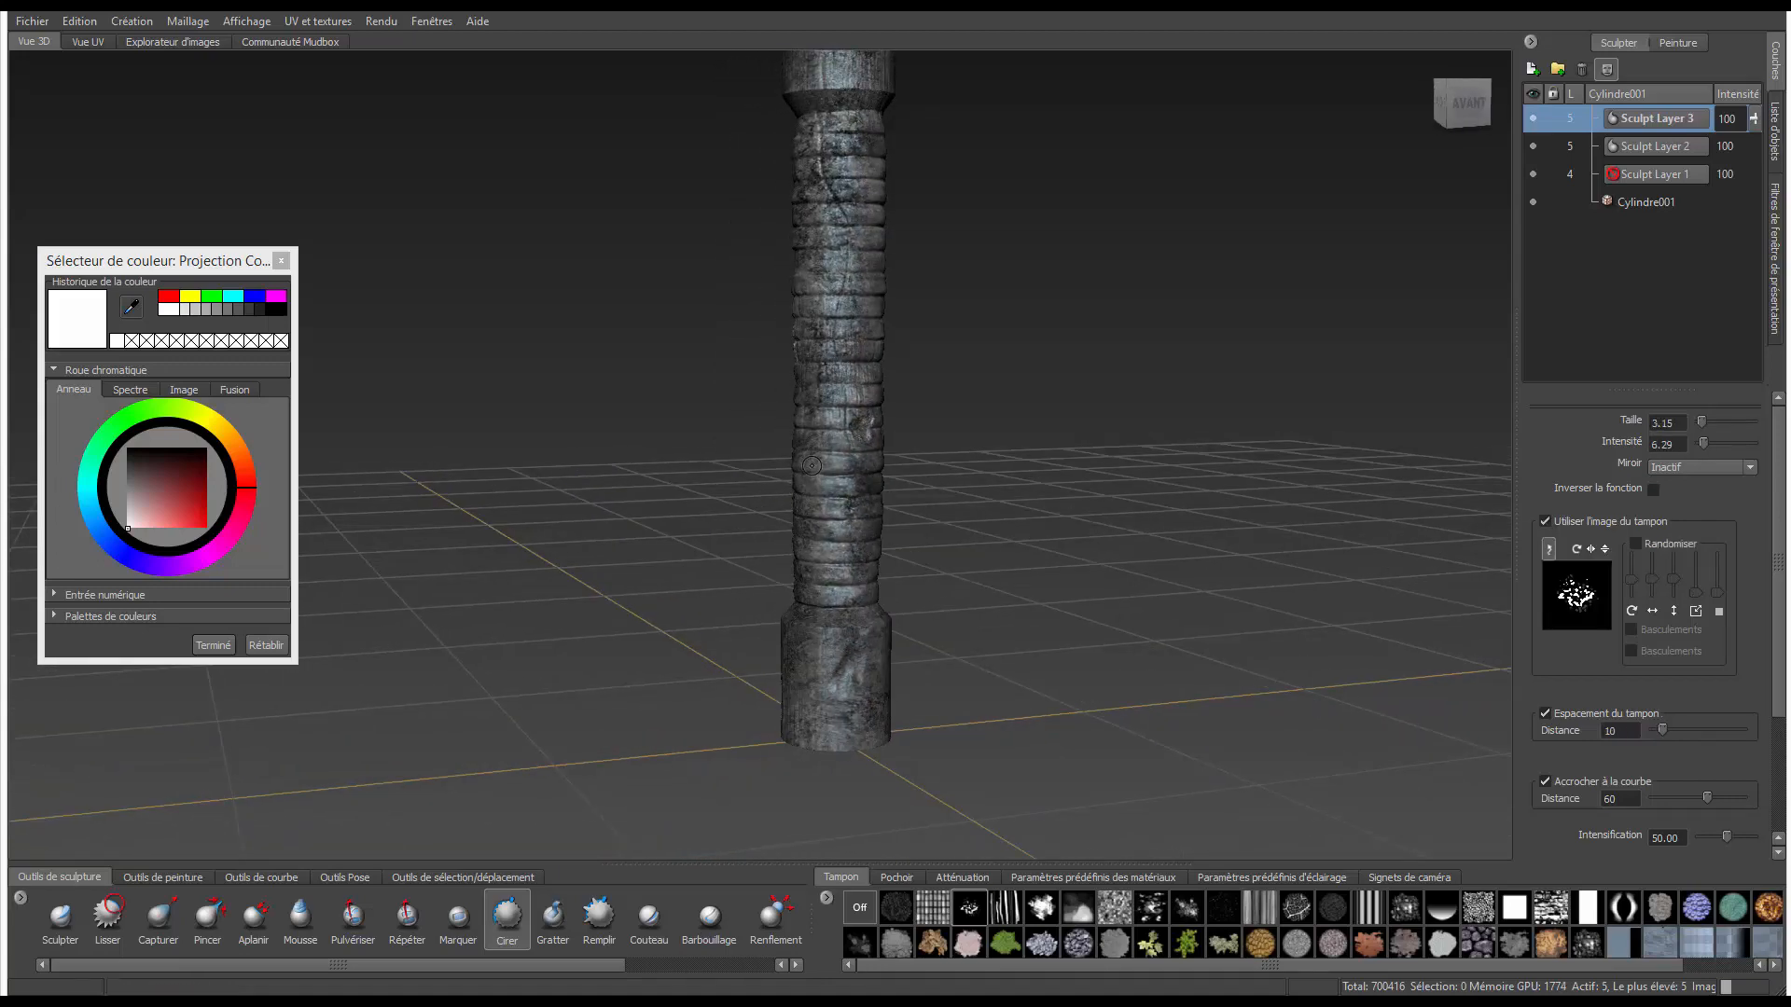
left_click_drag(812, 497, 800, 528)
key("shift")
key("shift")
left_click_drag(814, 609, 846, 597)
key("shift")
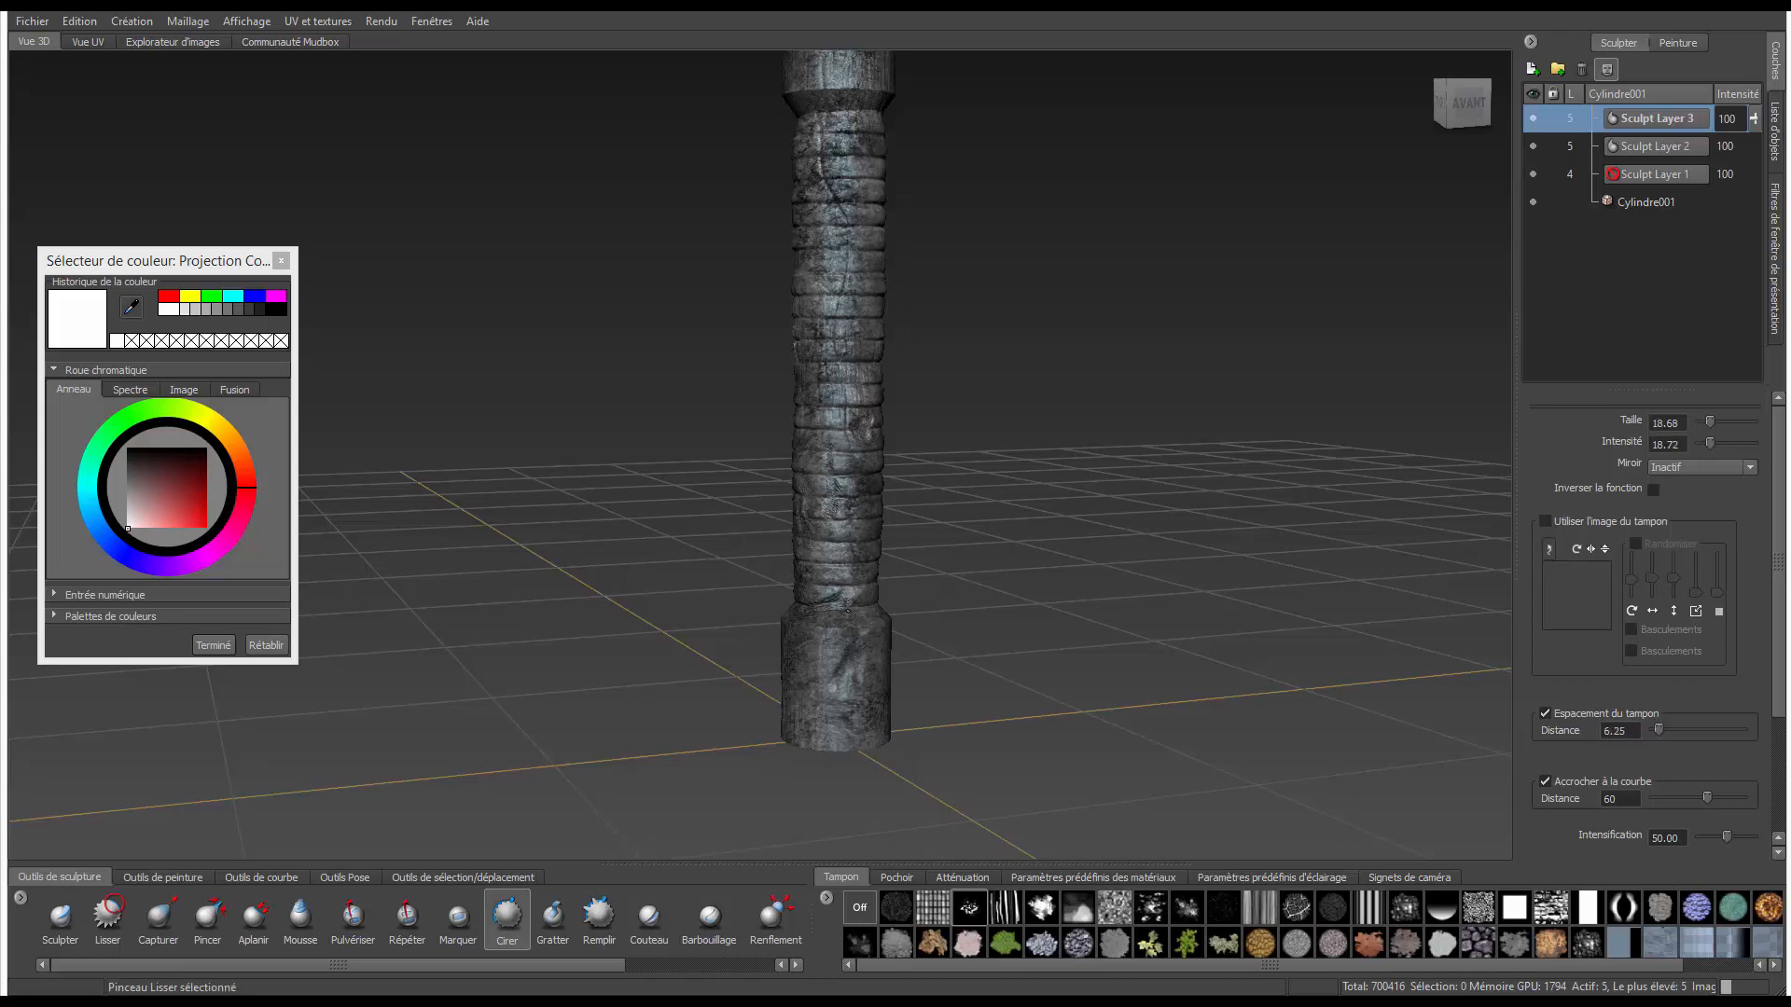
- Give the Wax tool the denser speckled stamp and bring another side of the column's lower shaft into view
scroll(835, 619, "up", 4)
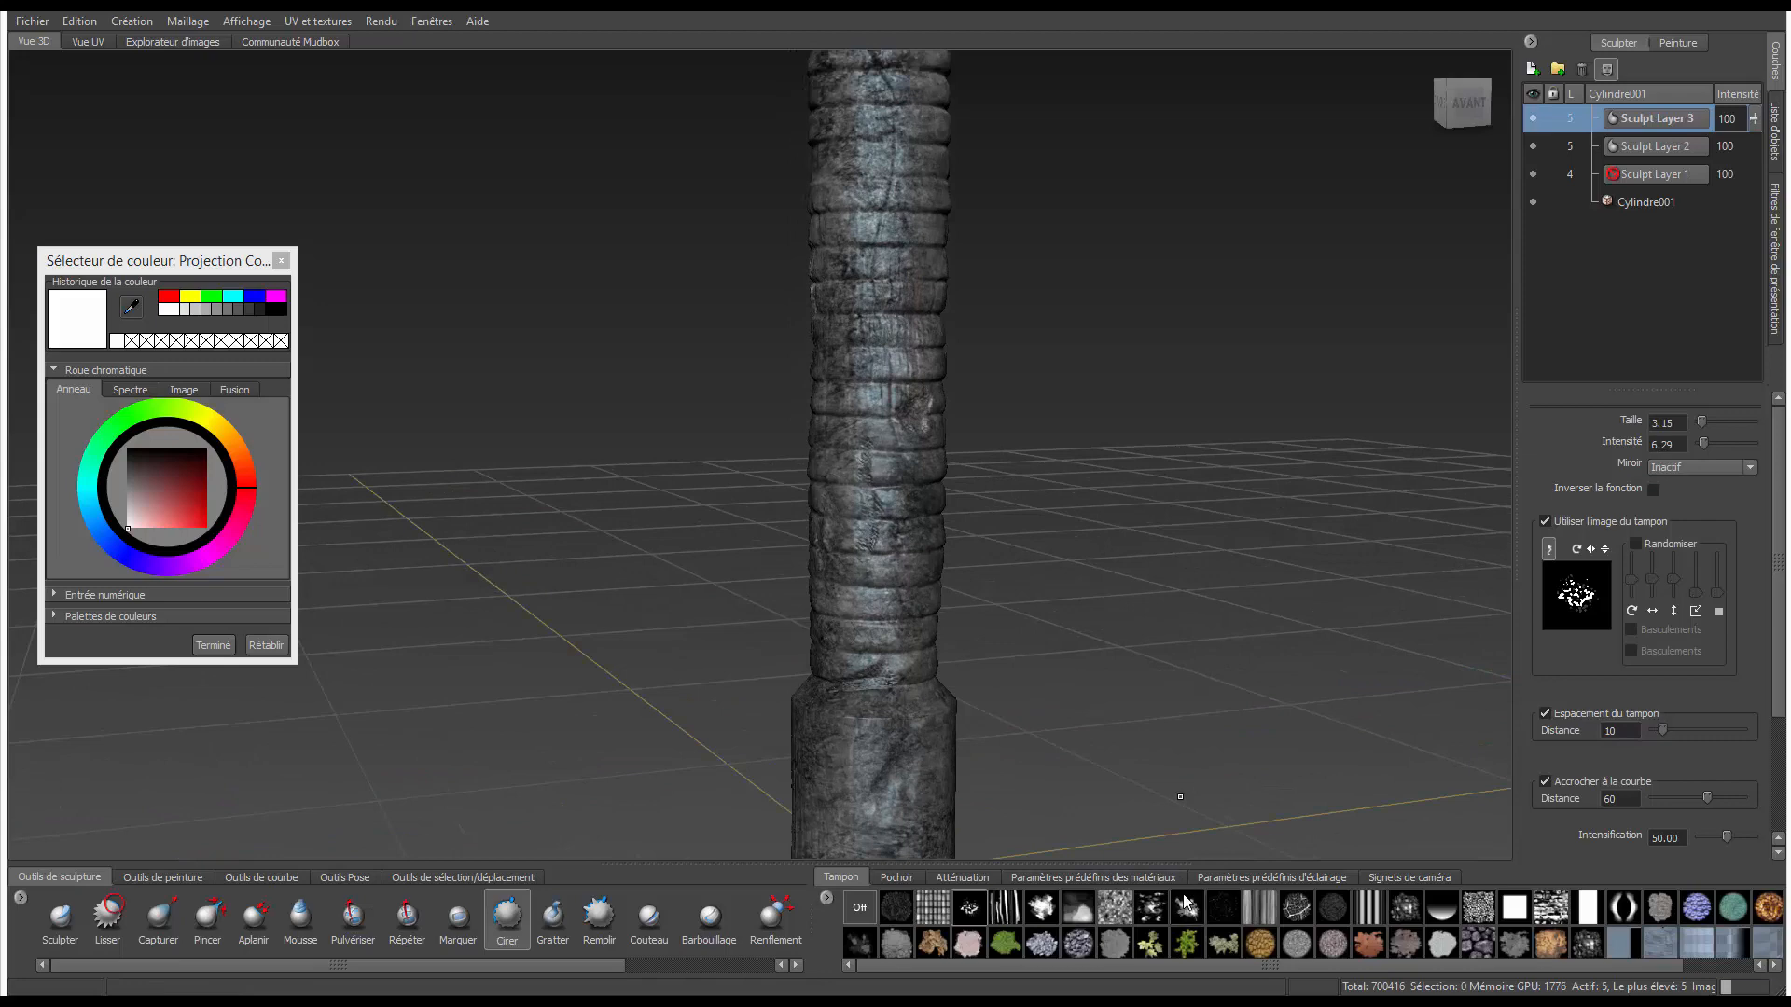
left_click(1154, 907)
mouse_move(723, 737)
left_mouse_down("alt")
mouse_move(788, 776)
mouse_move(913, 709)
mouse_move(886, 703)
mouse_move(884, 737)
mouse_move(901, 694)
mouse_move(885, 687)
mouse_move(900, 700)
mouse_move(876, 831)
left_mouse_up("alt")
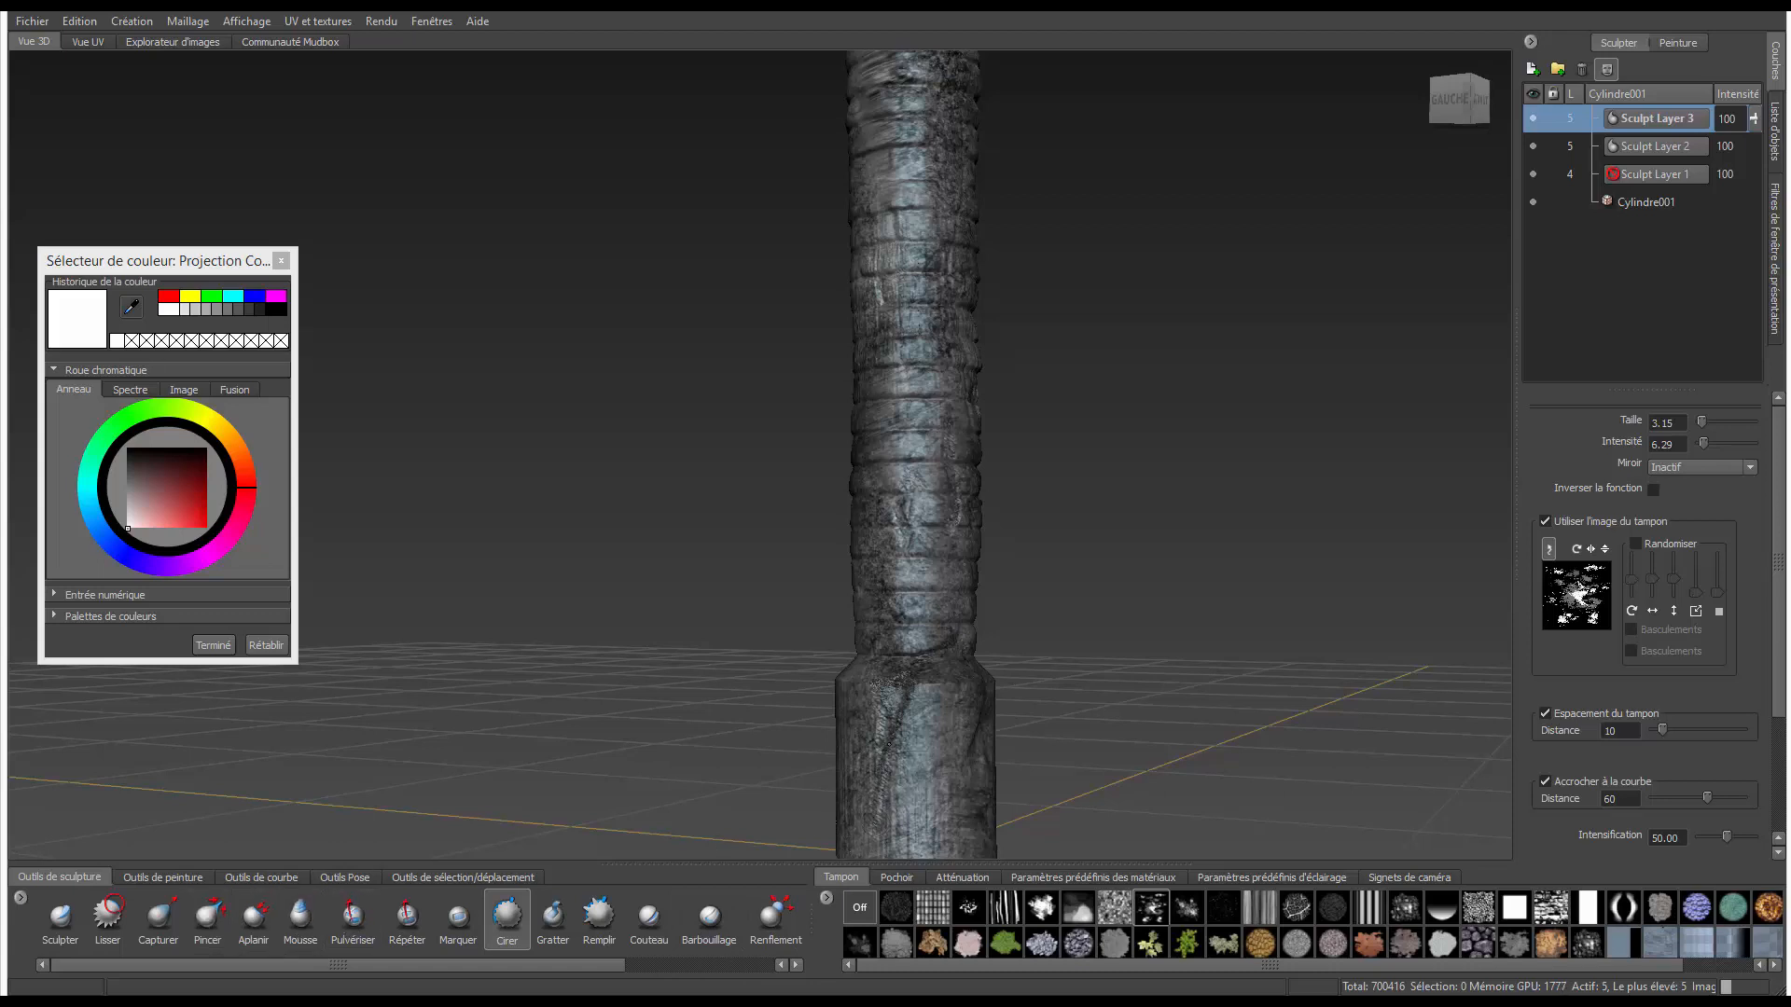
key("shift")
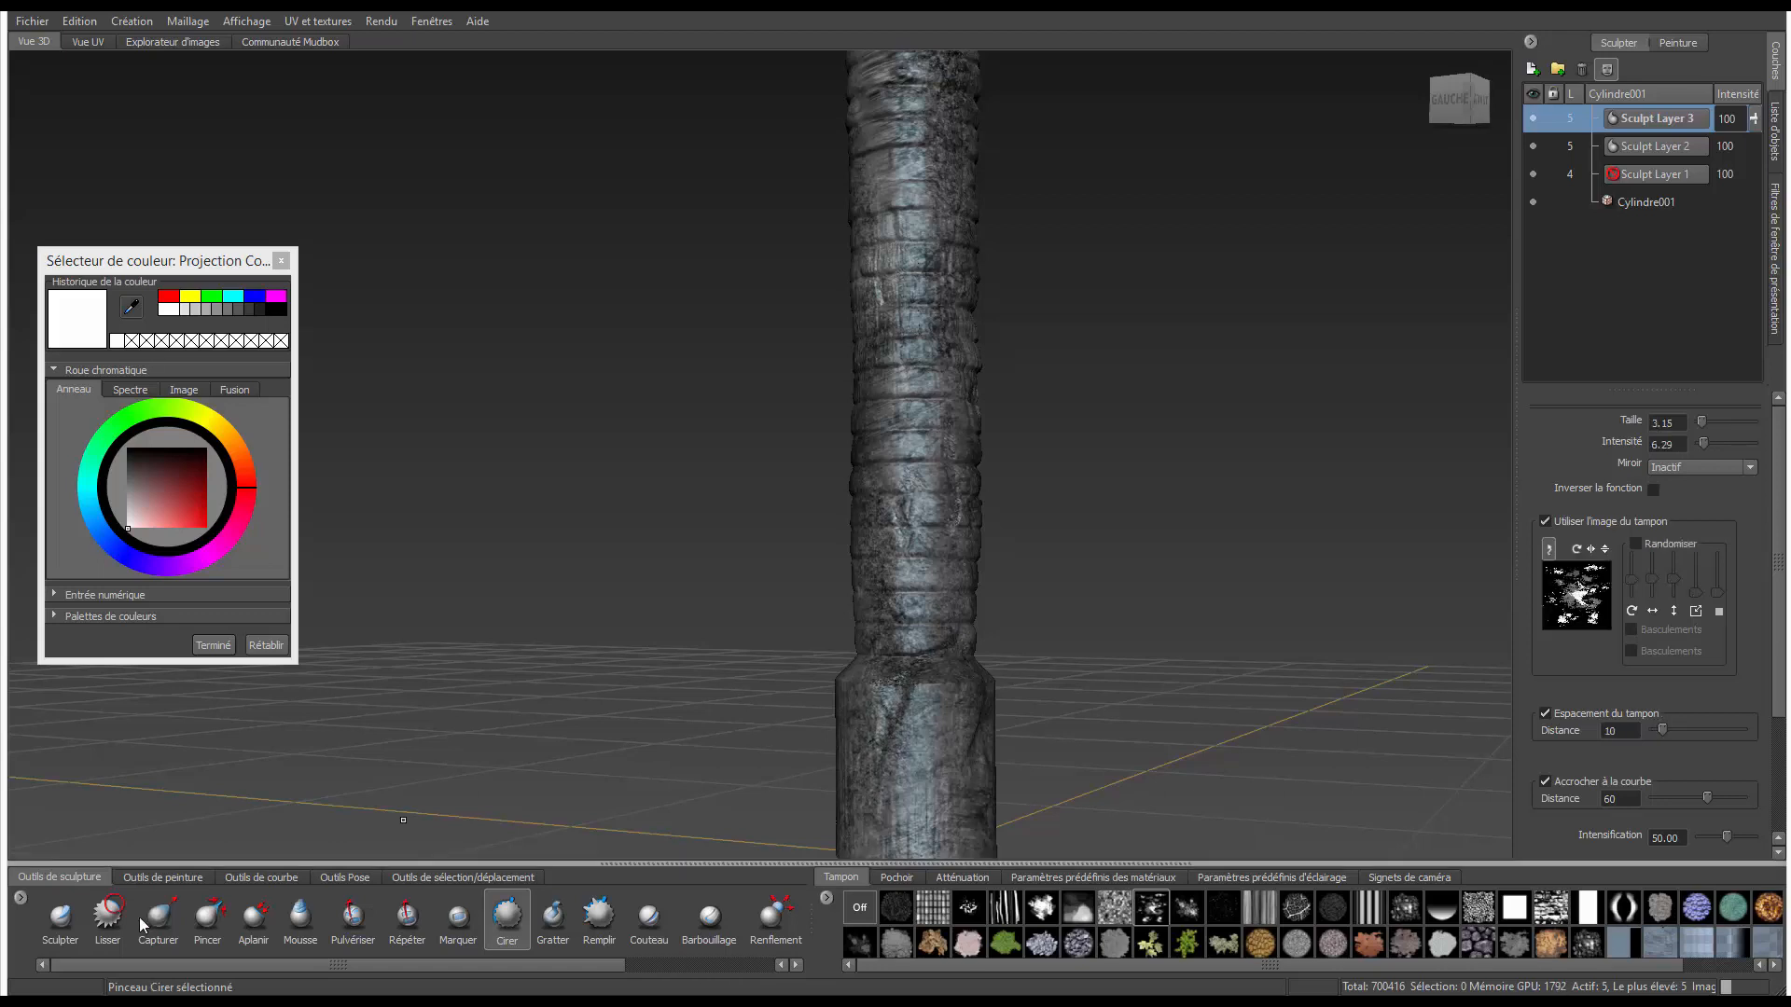
- Activate the Knife (Couteau) tool, set its size to 1.29 and carve a thin crack down the upper part of the base
left_click(649, 919)
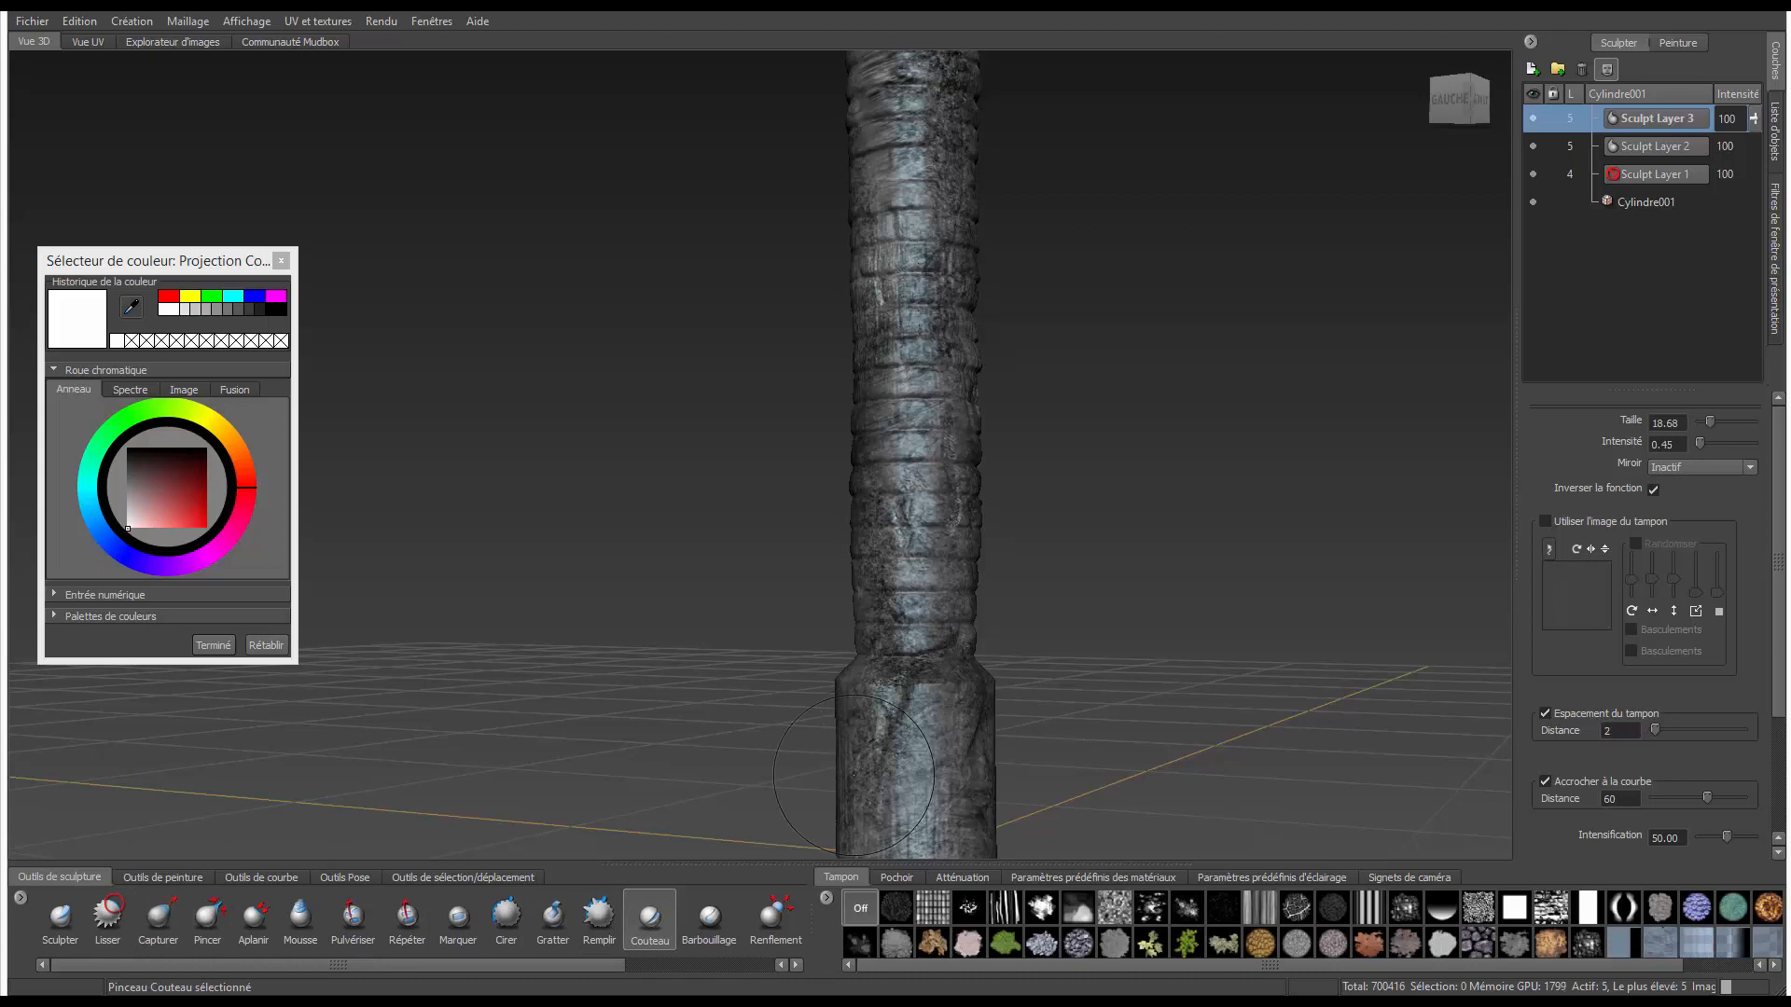
key("b")
mouse_move(904, 727)
left_mouse_down()
mouse_move(879, 710)
mouse_move(880, 761)
left_mouse_up()
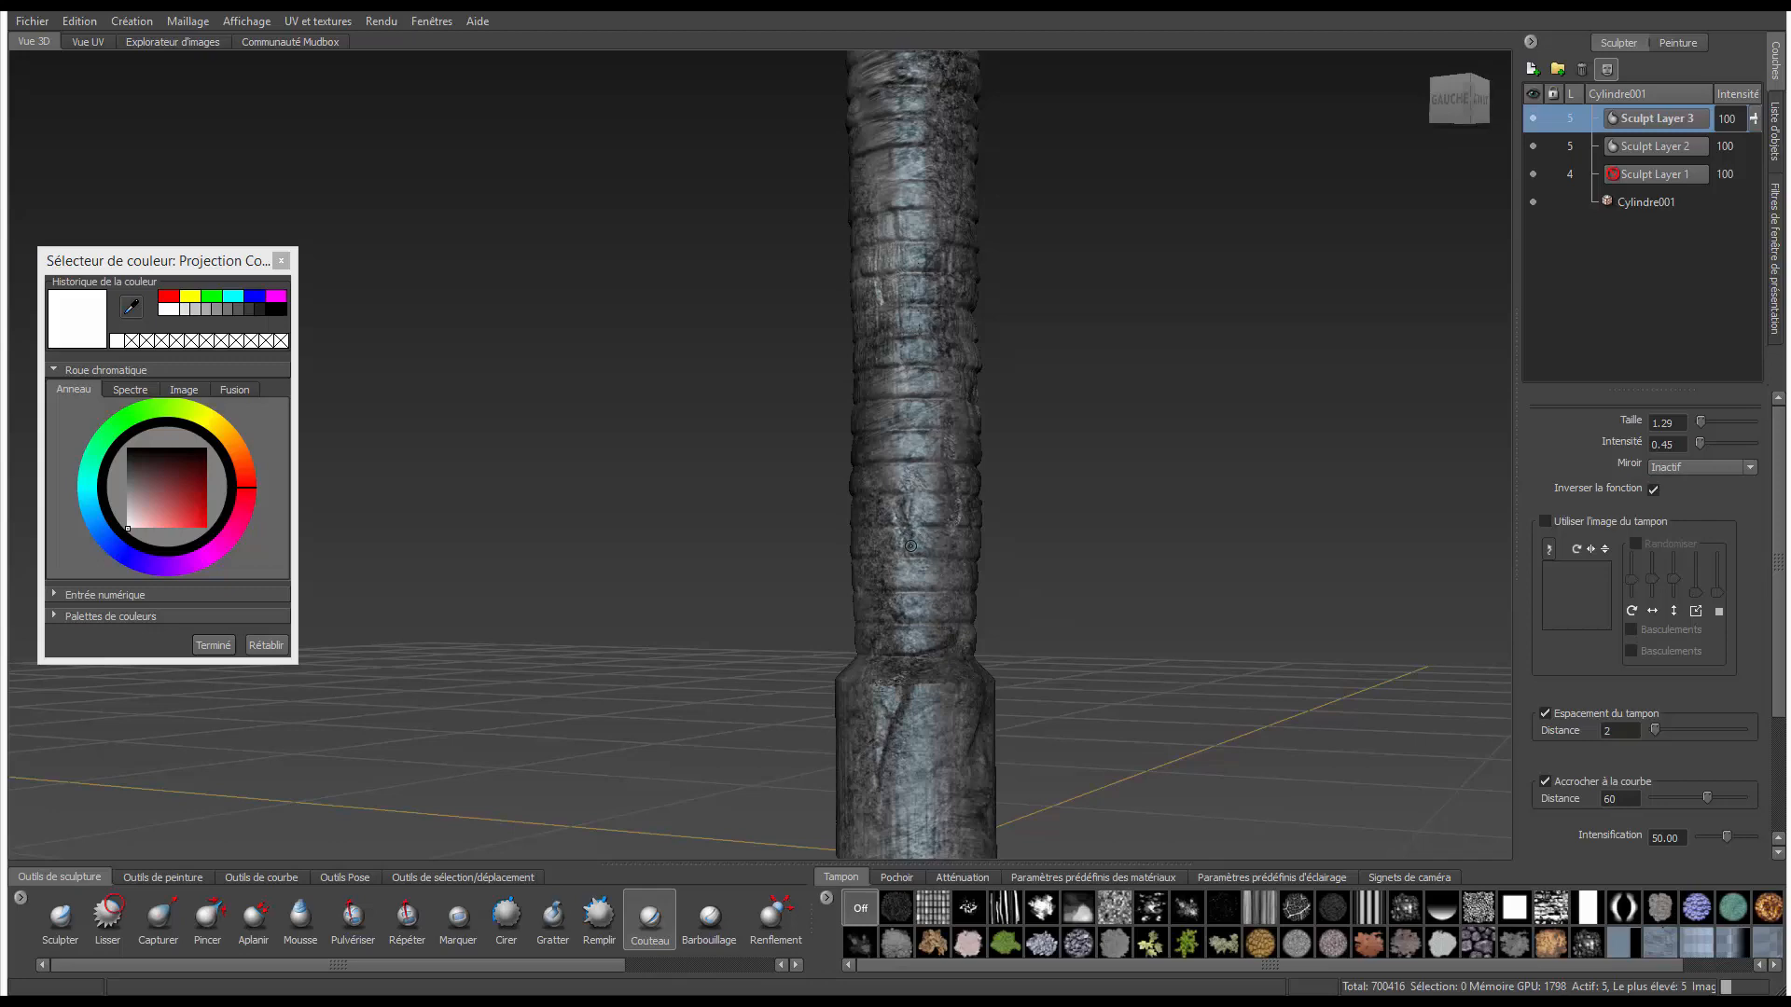
- Carve a knife crack across a ring of the lower shaft and set the Knife's intensity to 3.31
right_click_drag(908, 543, 1026, 580, "alt")
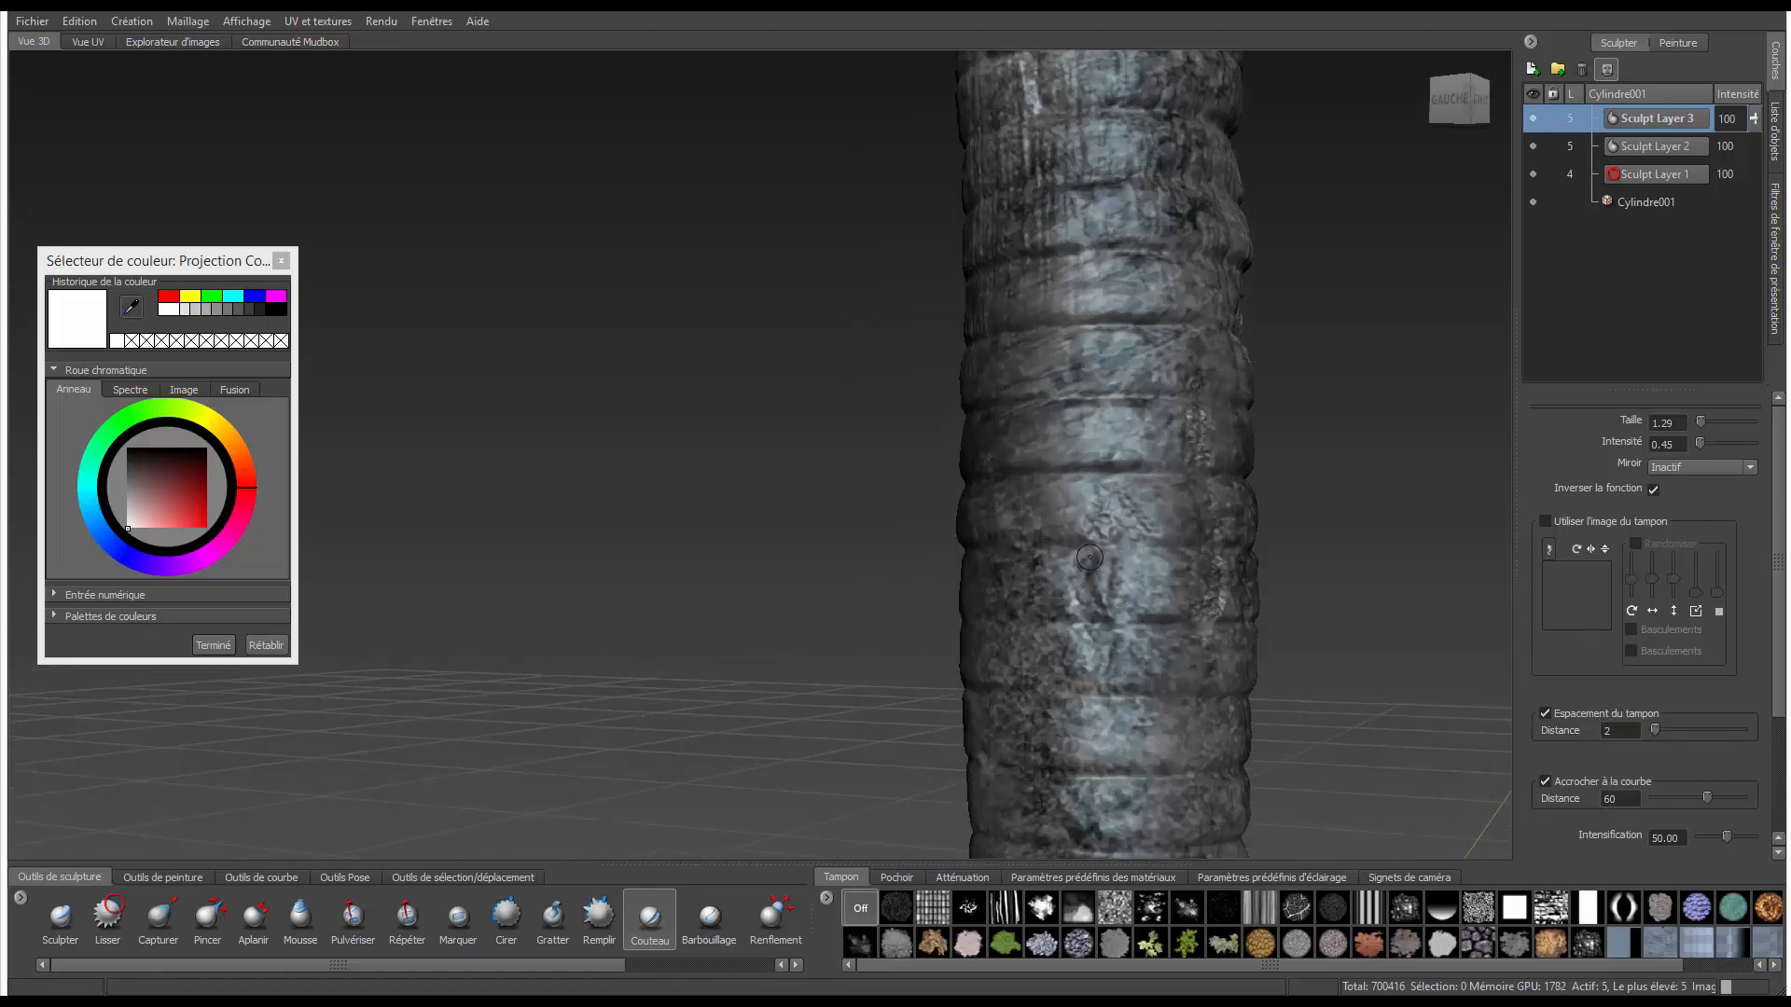
mouse_move(1090, 558)
left_mouse_down()
mouse_move(1122, 618)
mouse_move(1177, 618)
left_mouse_up()
key("b")
left_click_drag(1190, 621, 1190, 617)
key("m")
left_click_drag(1097, 577, 1097, 585)
key("ctrl+z")
- With the Knife size set to 0.2, carve a fine groove along the joint between two lower shaft rings and soften it with Smooth
double_click(1683, 423)
type("2.00")
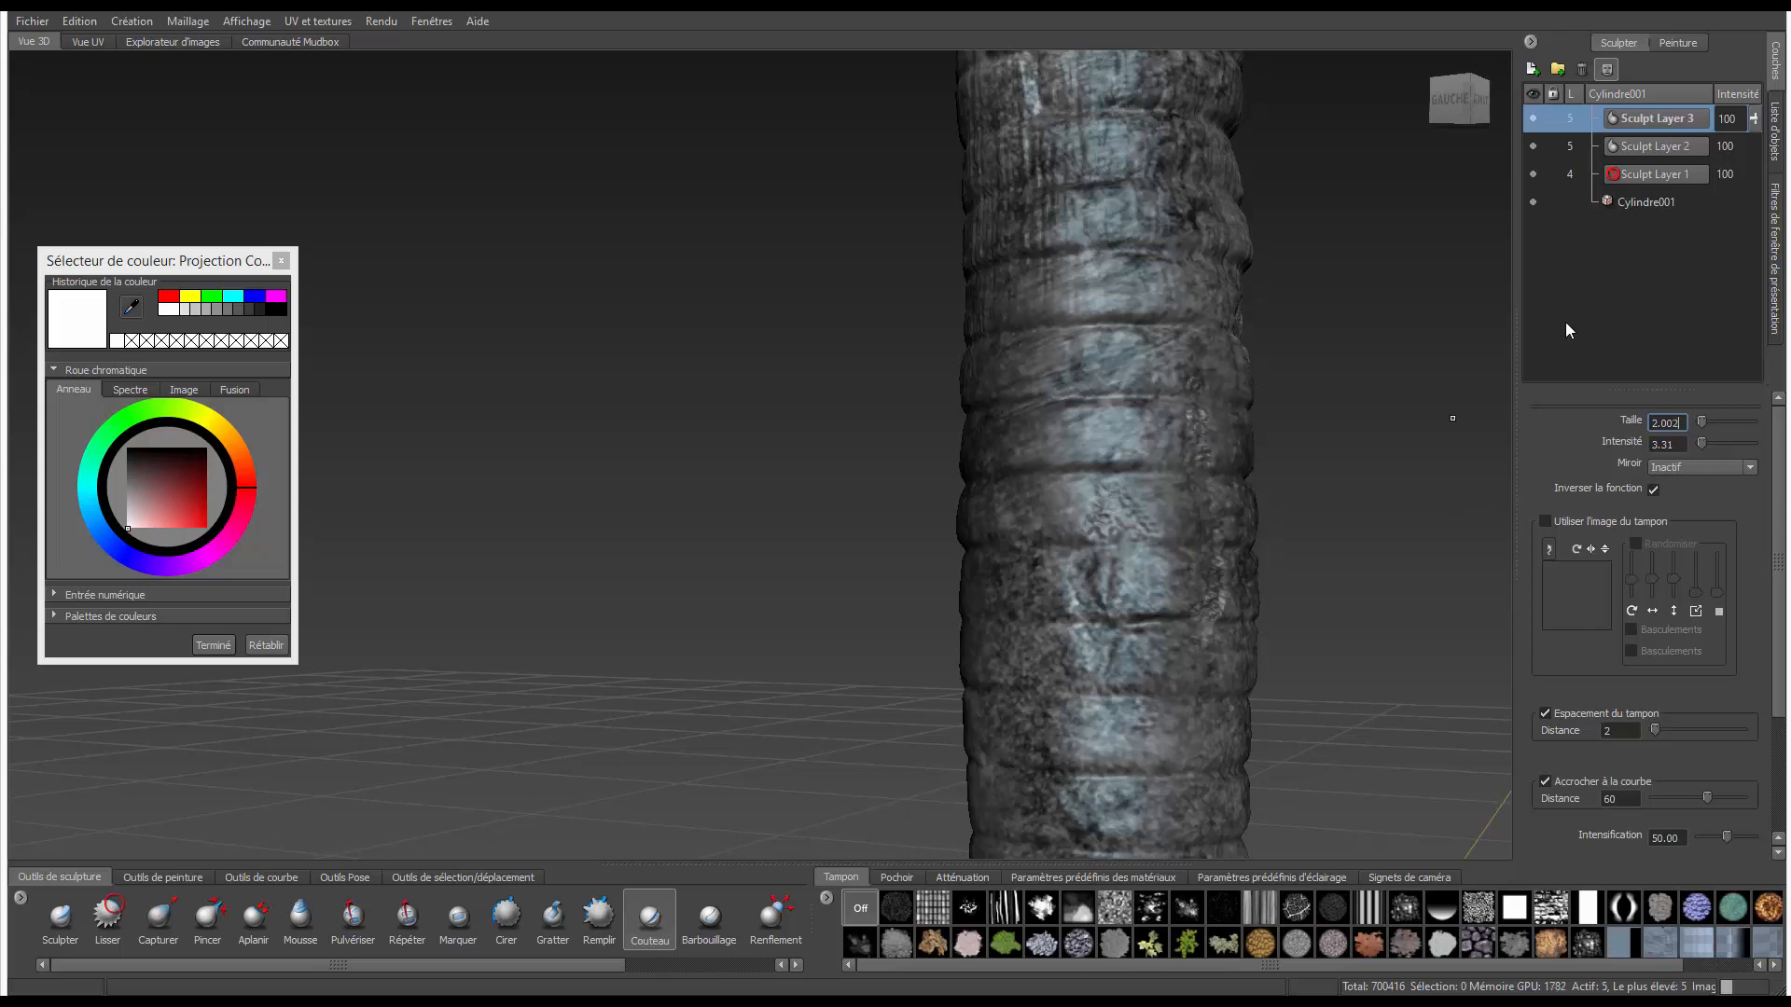
key("BackSpace")
key("BackSpace")
key("BackSpace")
key("BackSpace")
key("BackSpace")
type("0.2")
left_click_drag(1067, 473, 1191, 464)
mouse_move(1096, 471)
left_mouse_down("shift")
mouse_move(1189, 474)
mouse_move(1165, 475)
left_mouse_up("shift")
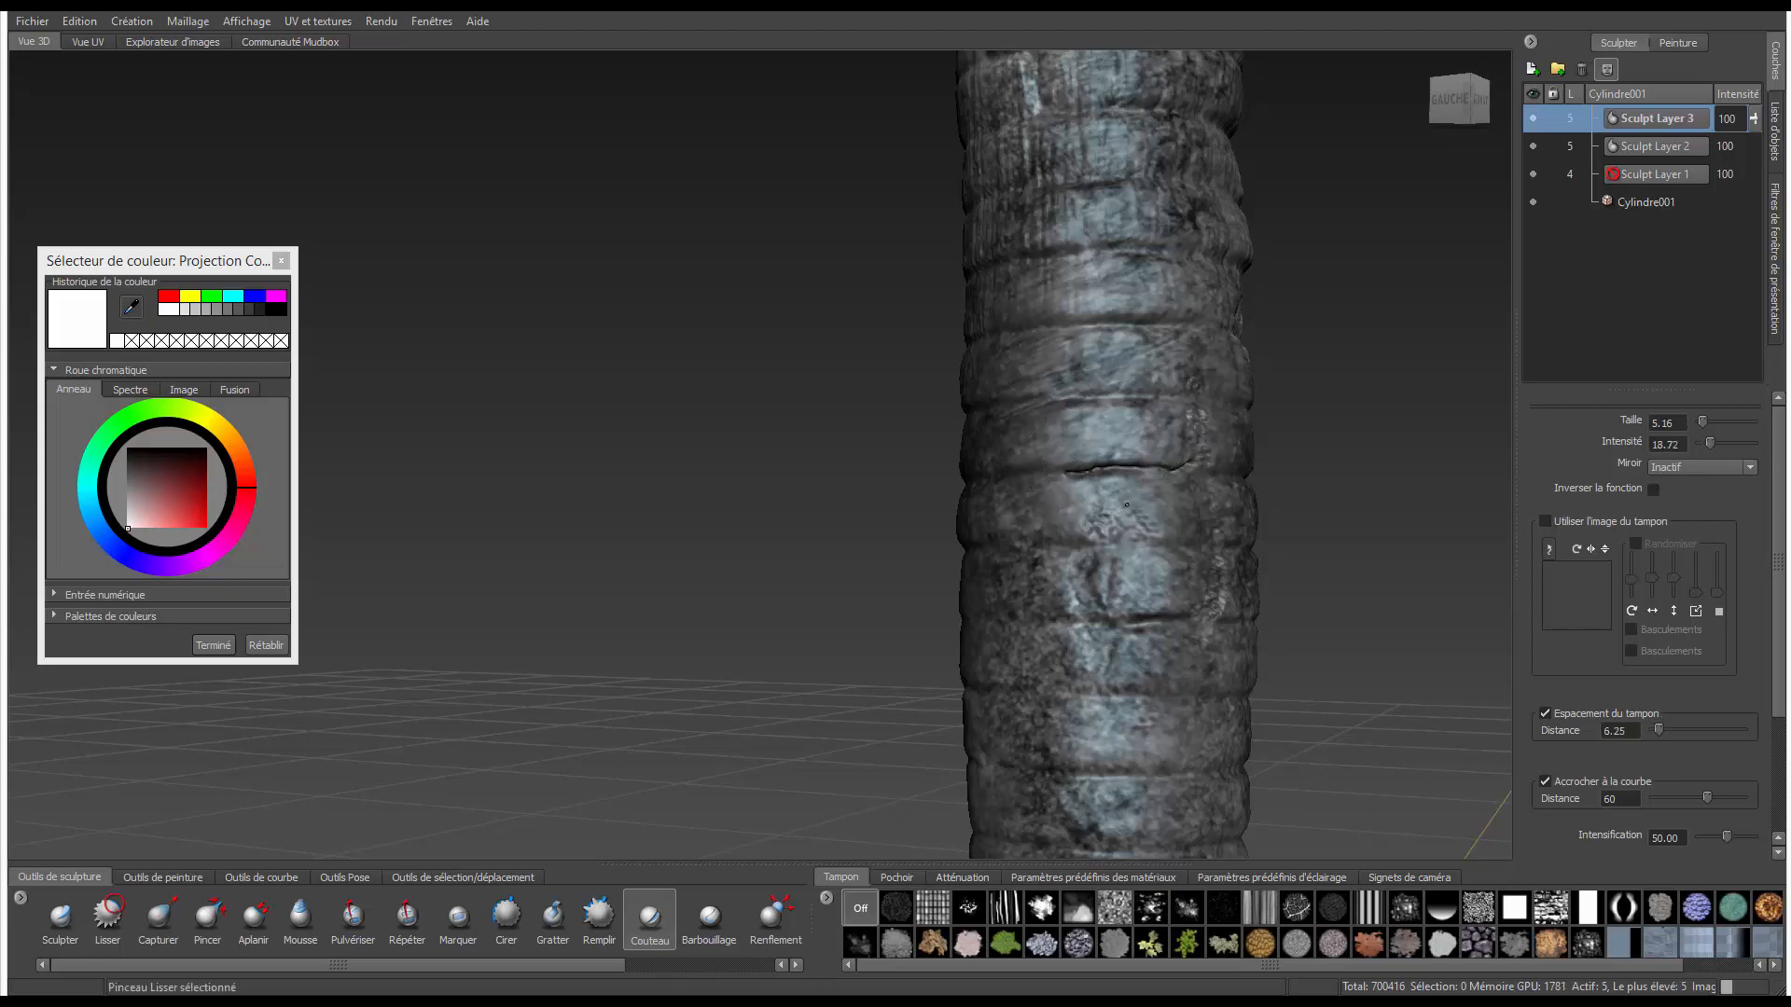
right_click_drag(1203, 614, 1036, 488, "alt")
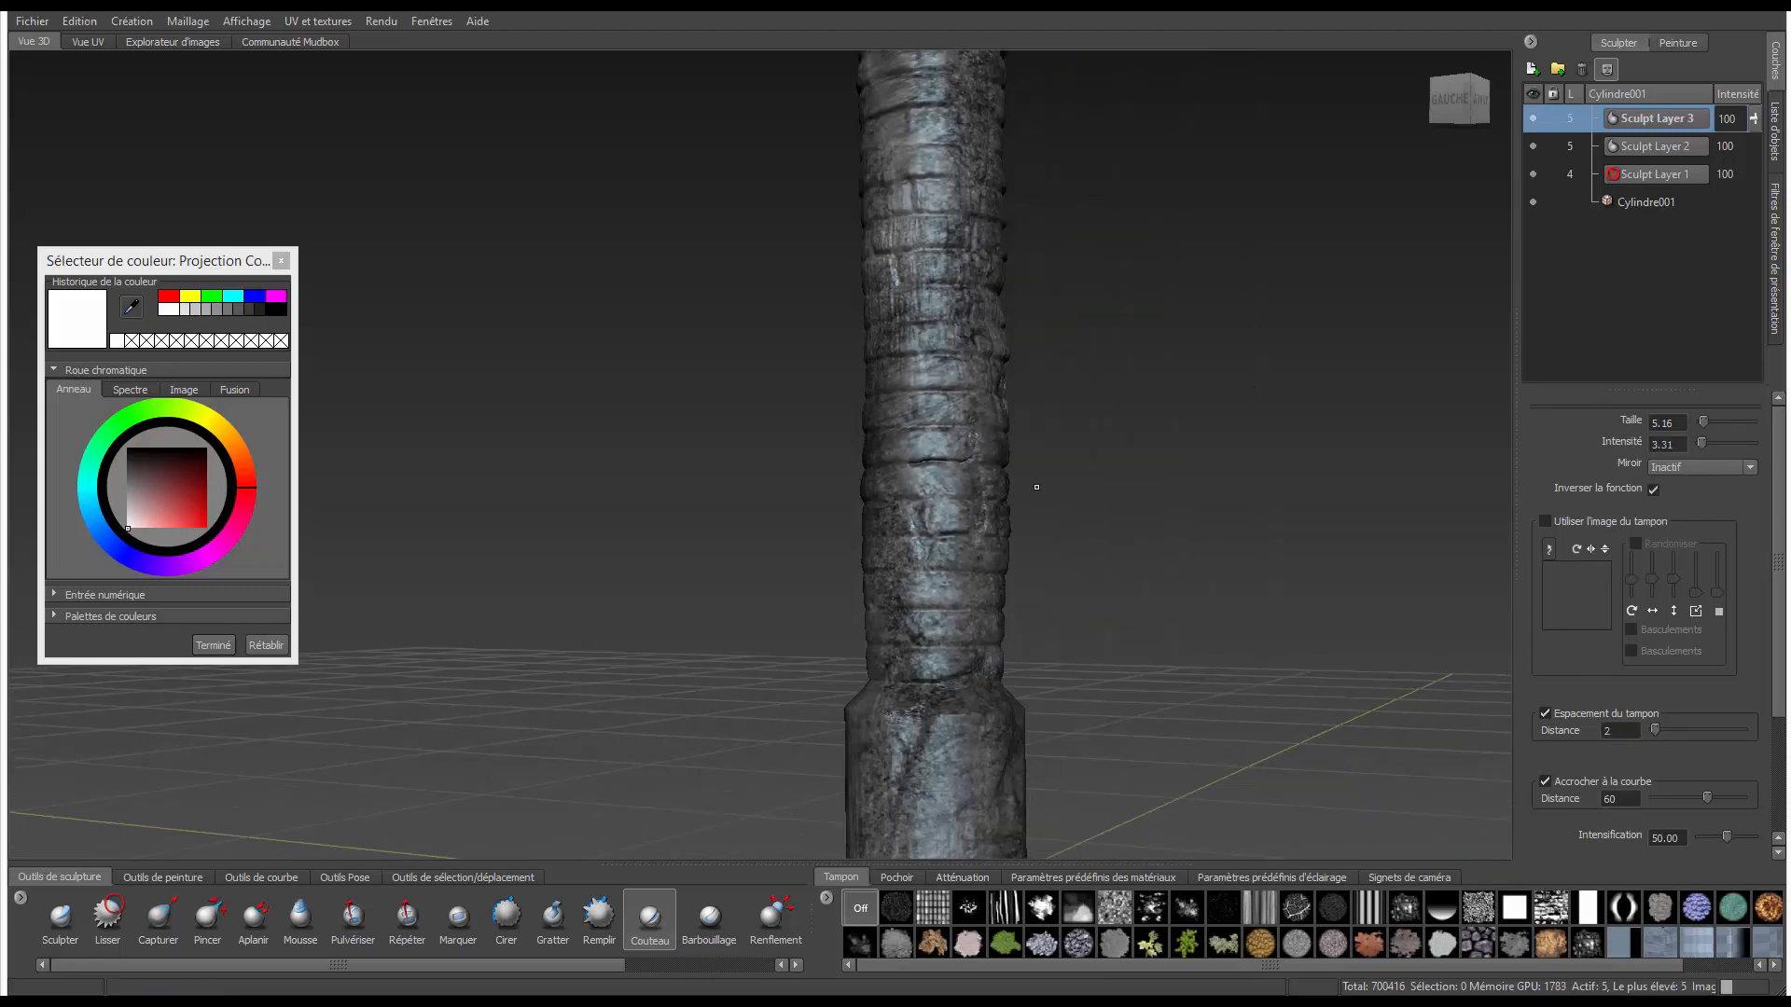
left_click_drag(1035, 488, 490, 499, "alt")
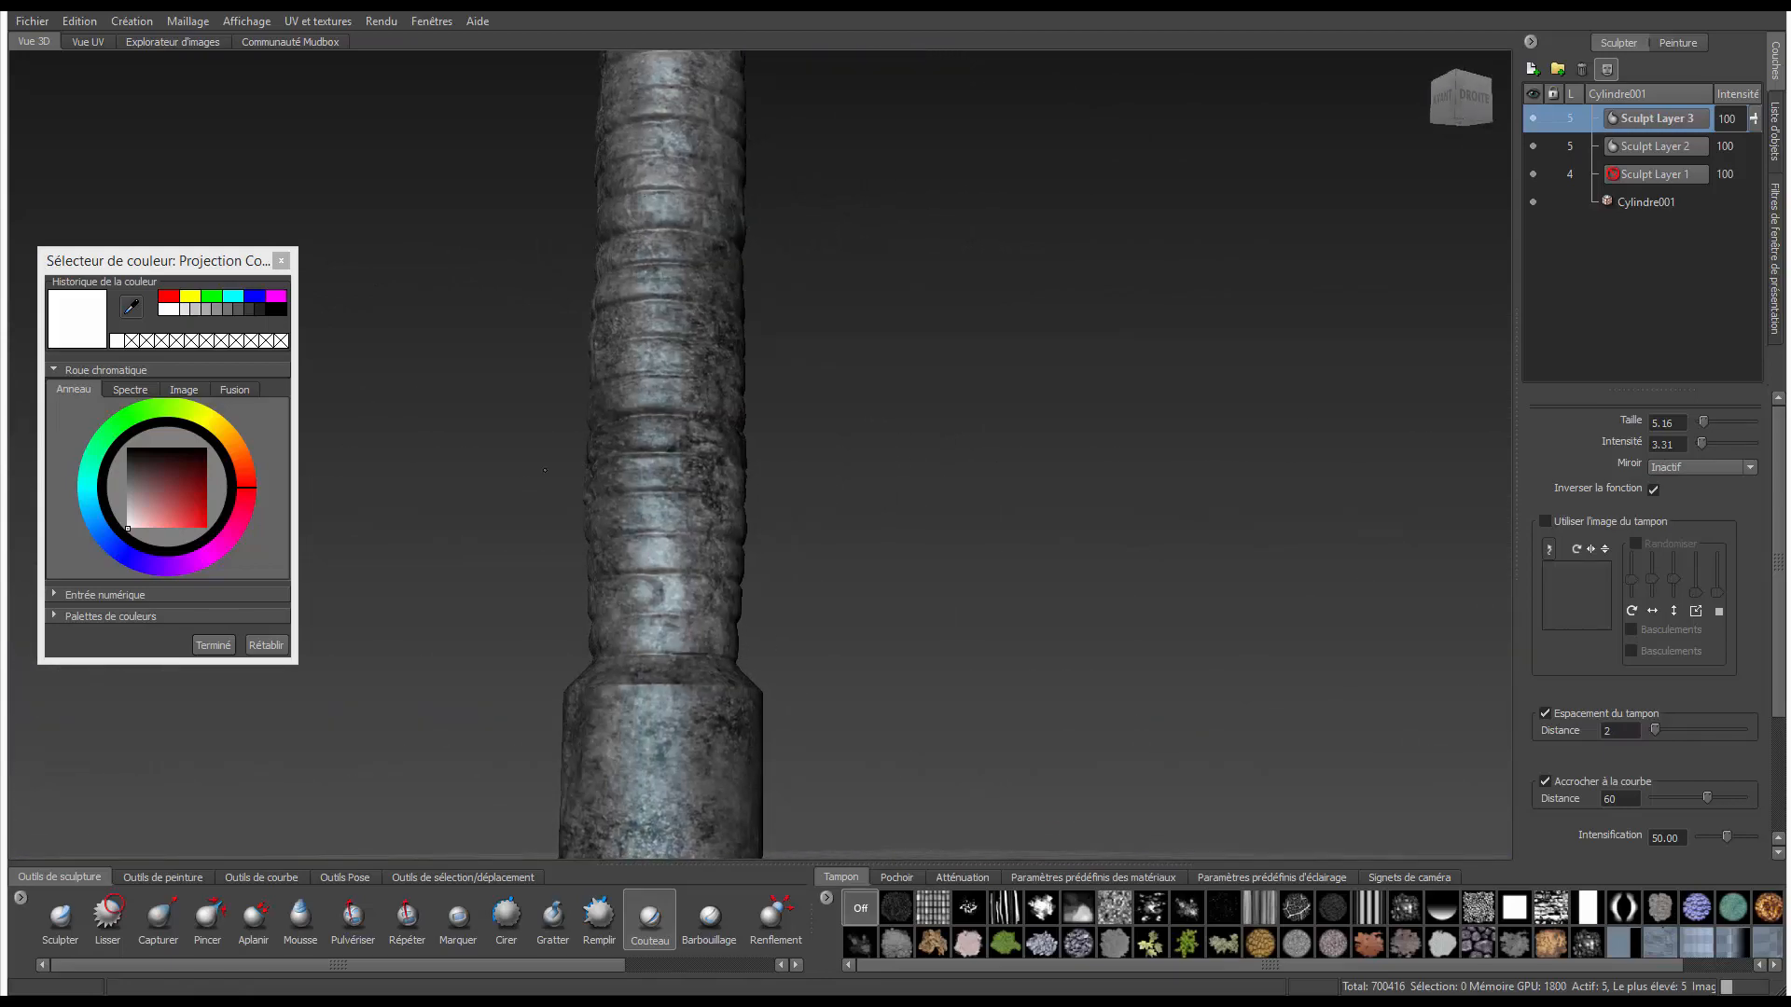
right_click_drag(490, 502, 597, 464, "alt")
left_click_drag(597, 465, 1172, 486, "alt")
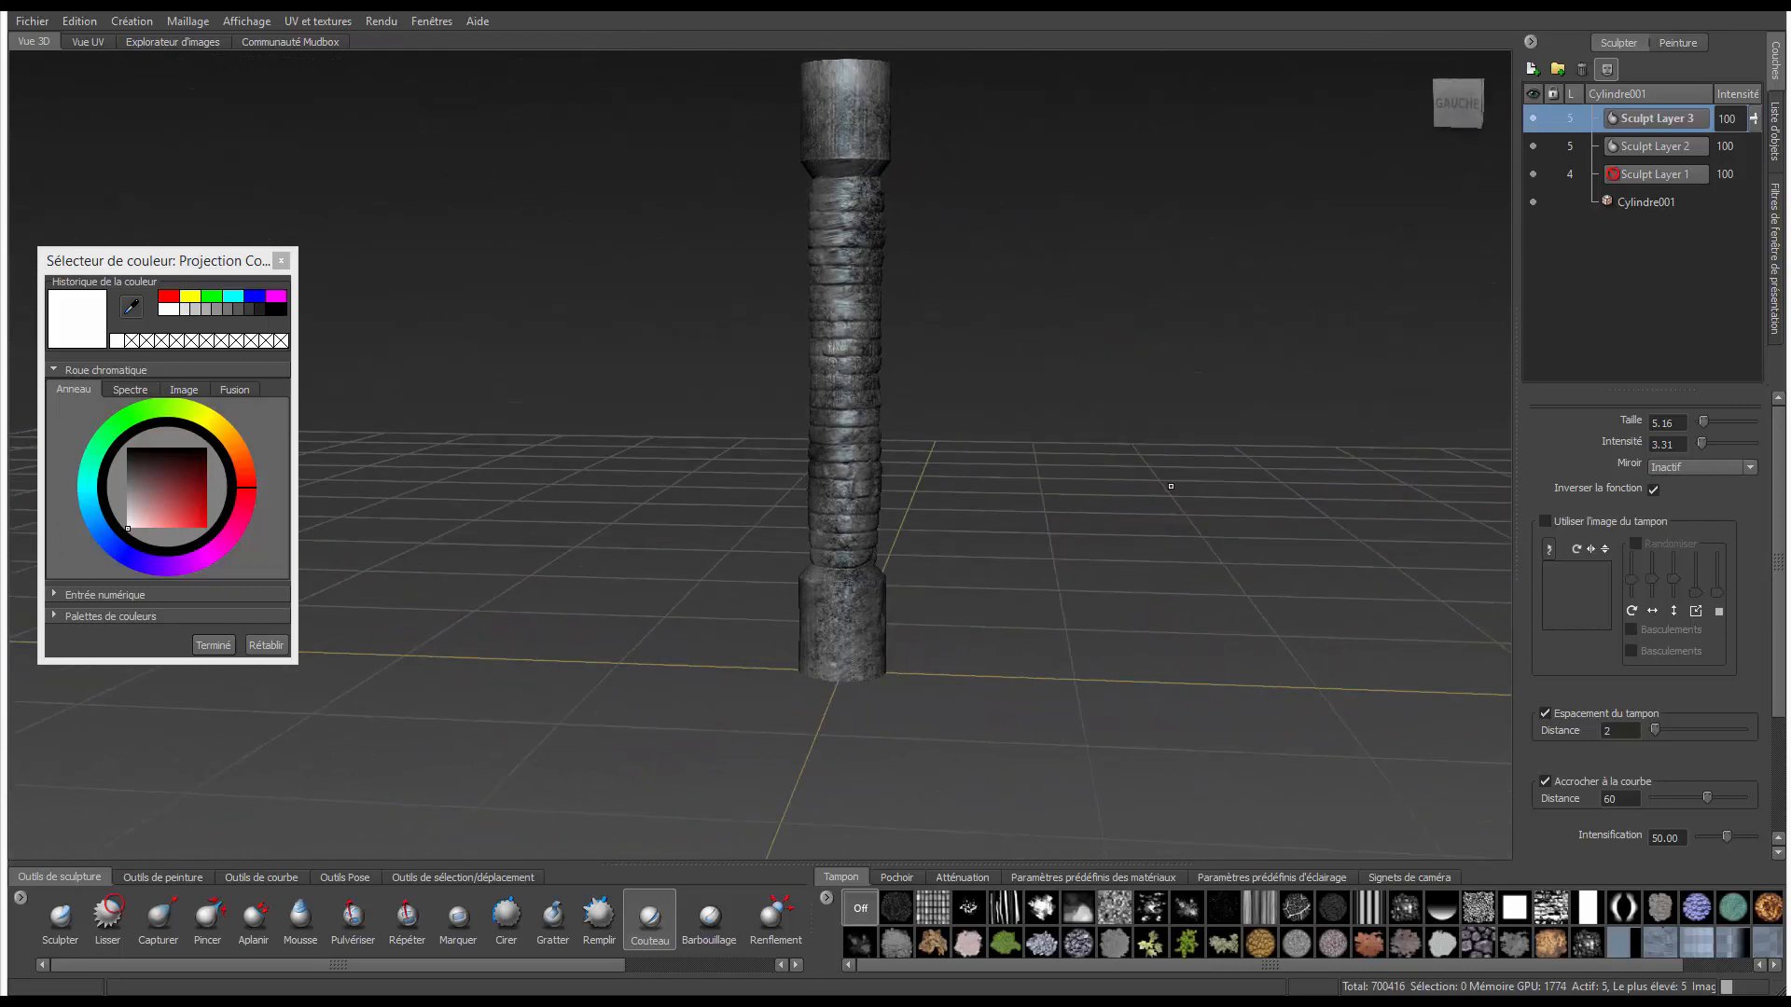
- Save the scene as a new Mudbox file named Phase3.mud in the TutoAba Mudbox folder
left_click(30, 23)
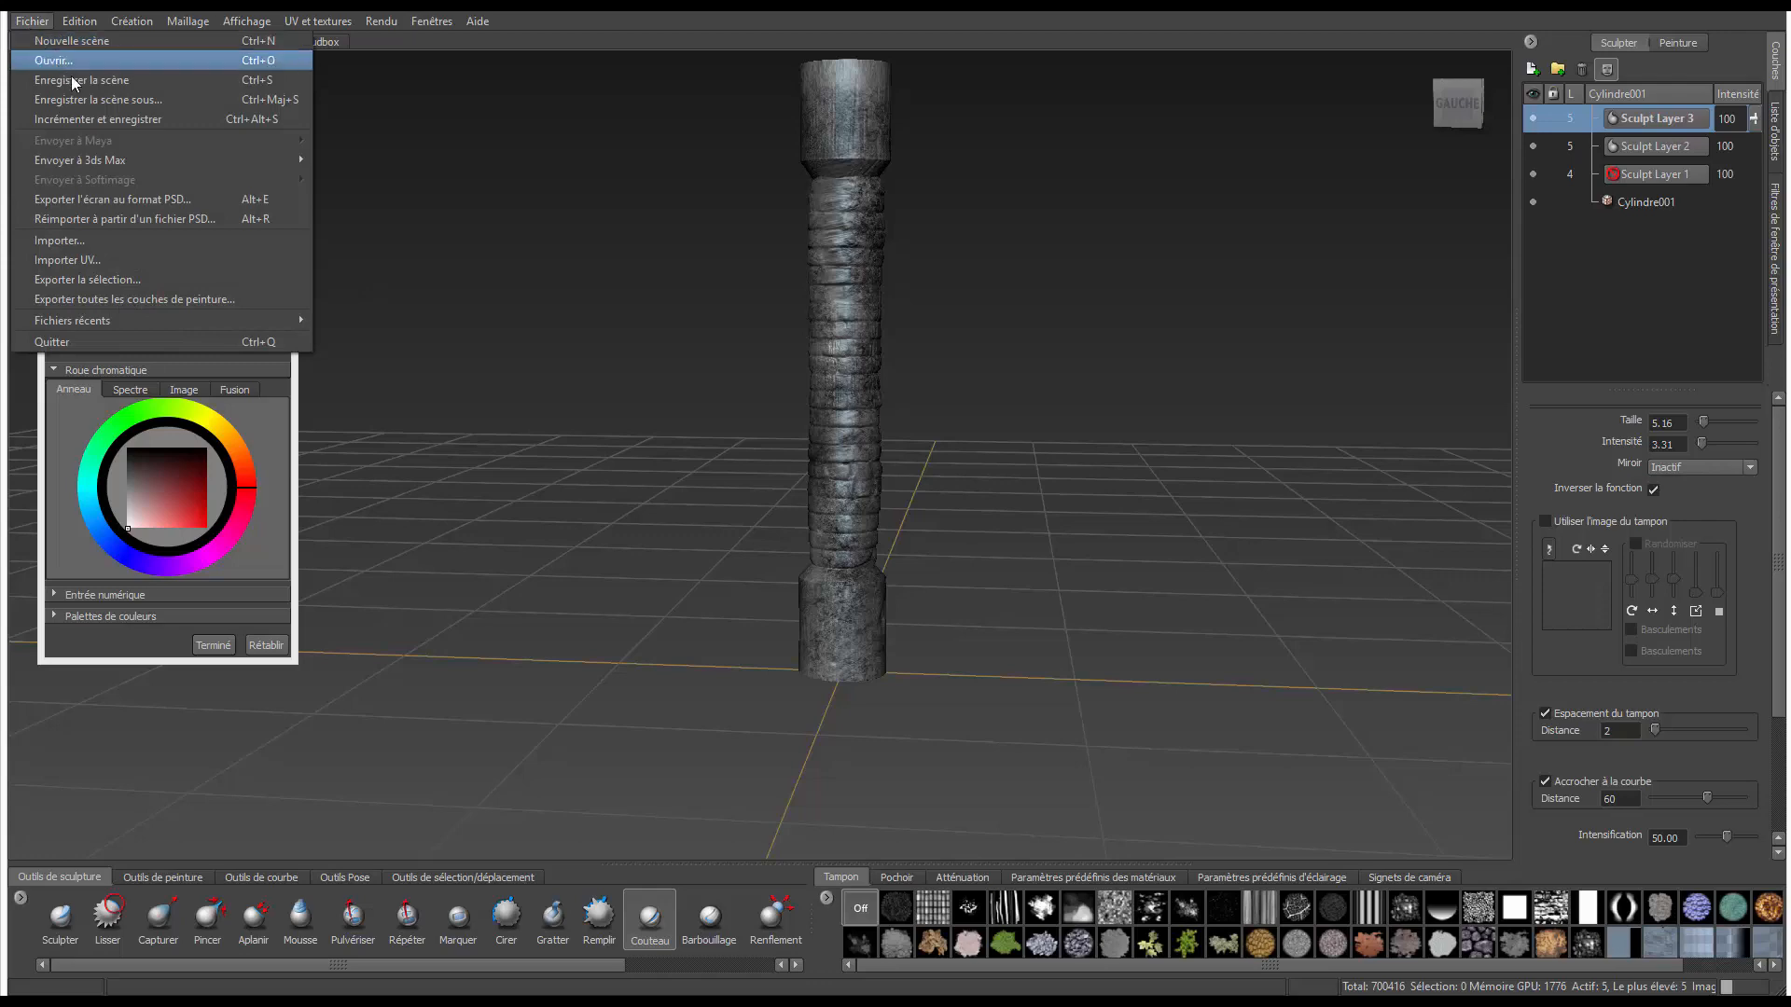
left_click(97, 99)
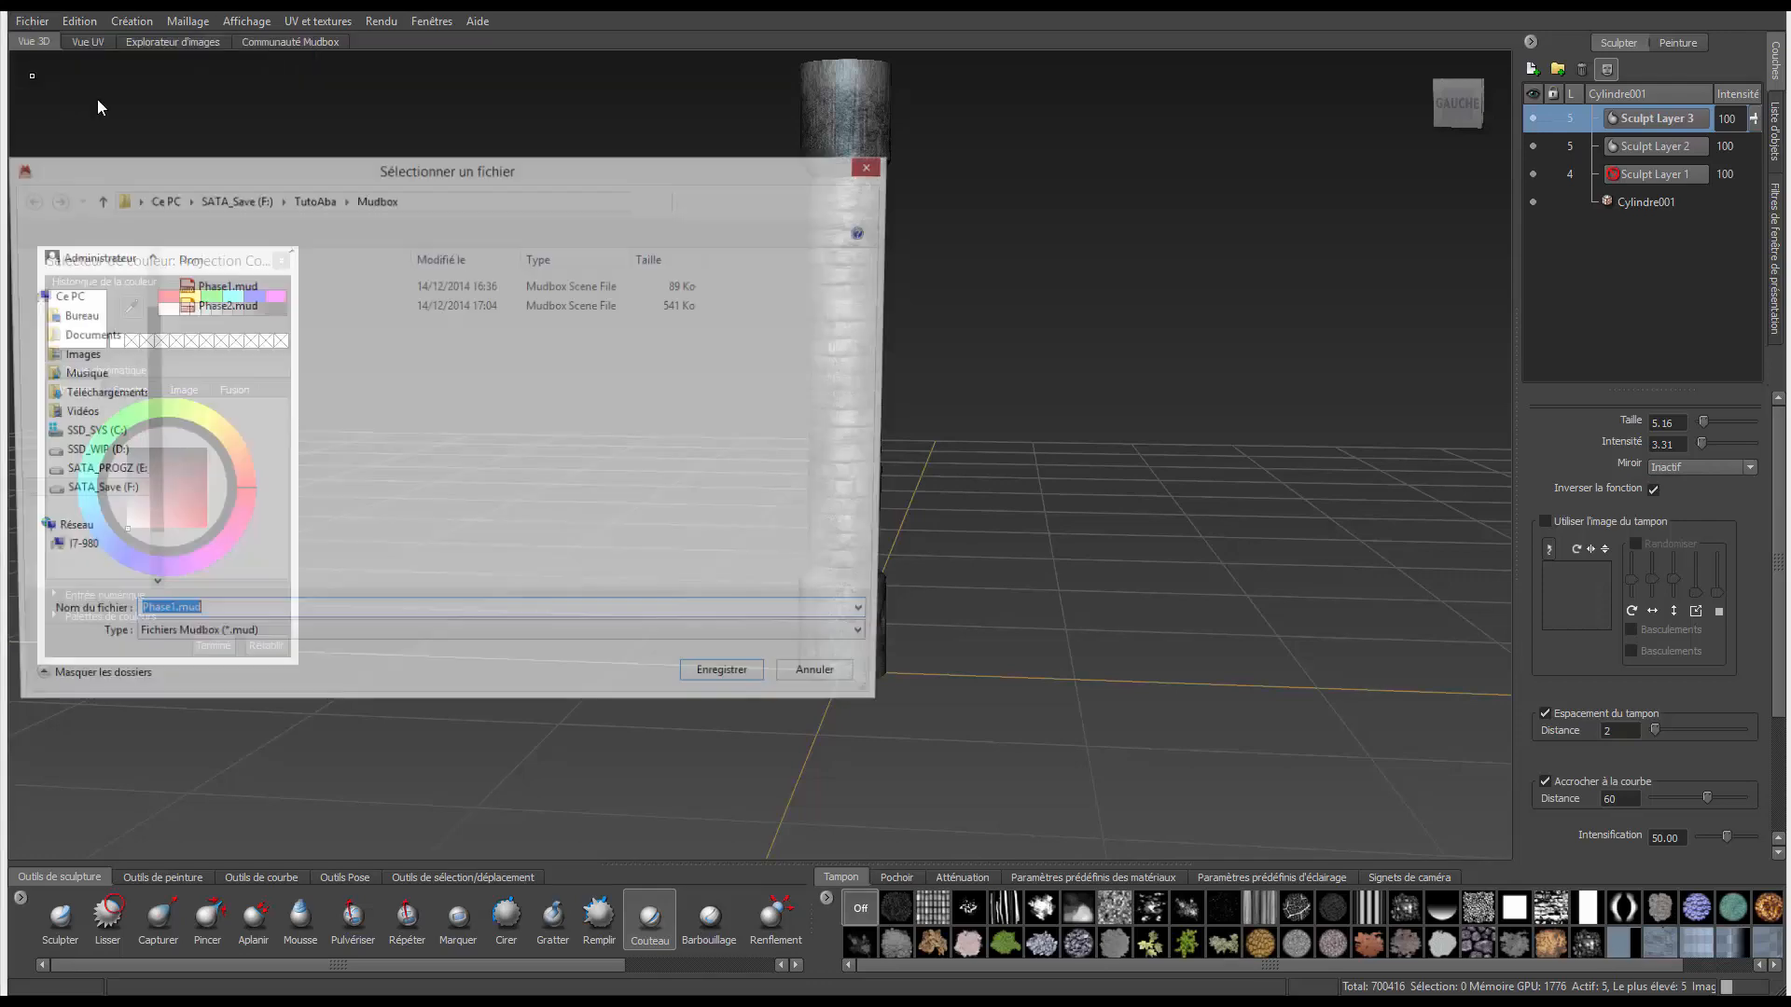
left_click(164, 618)
key("BackSpace")
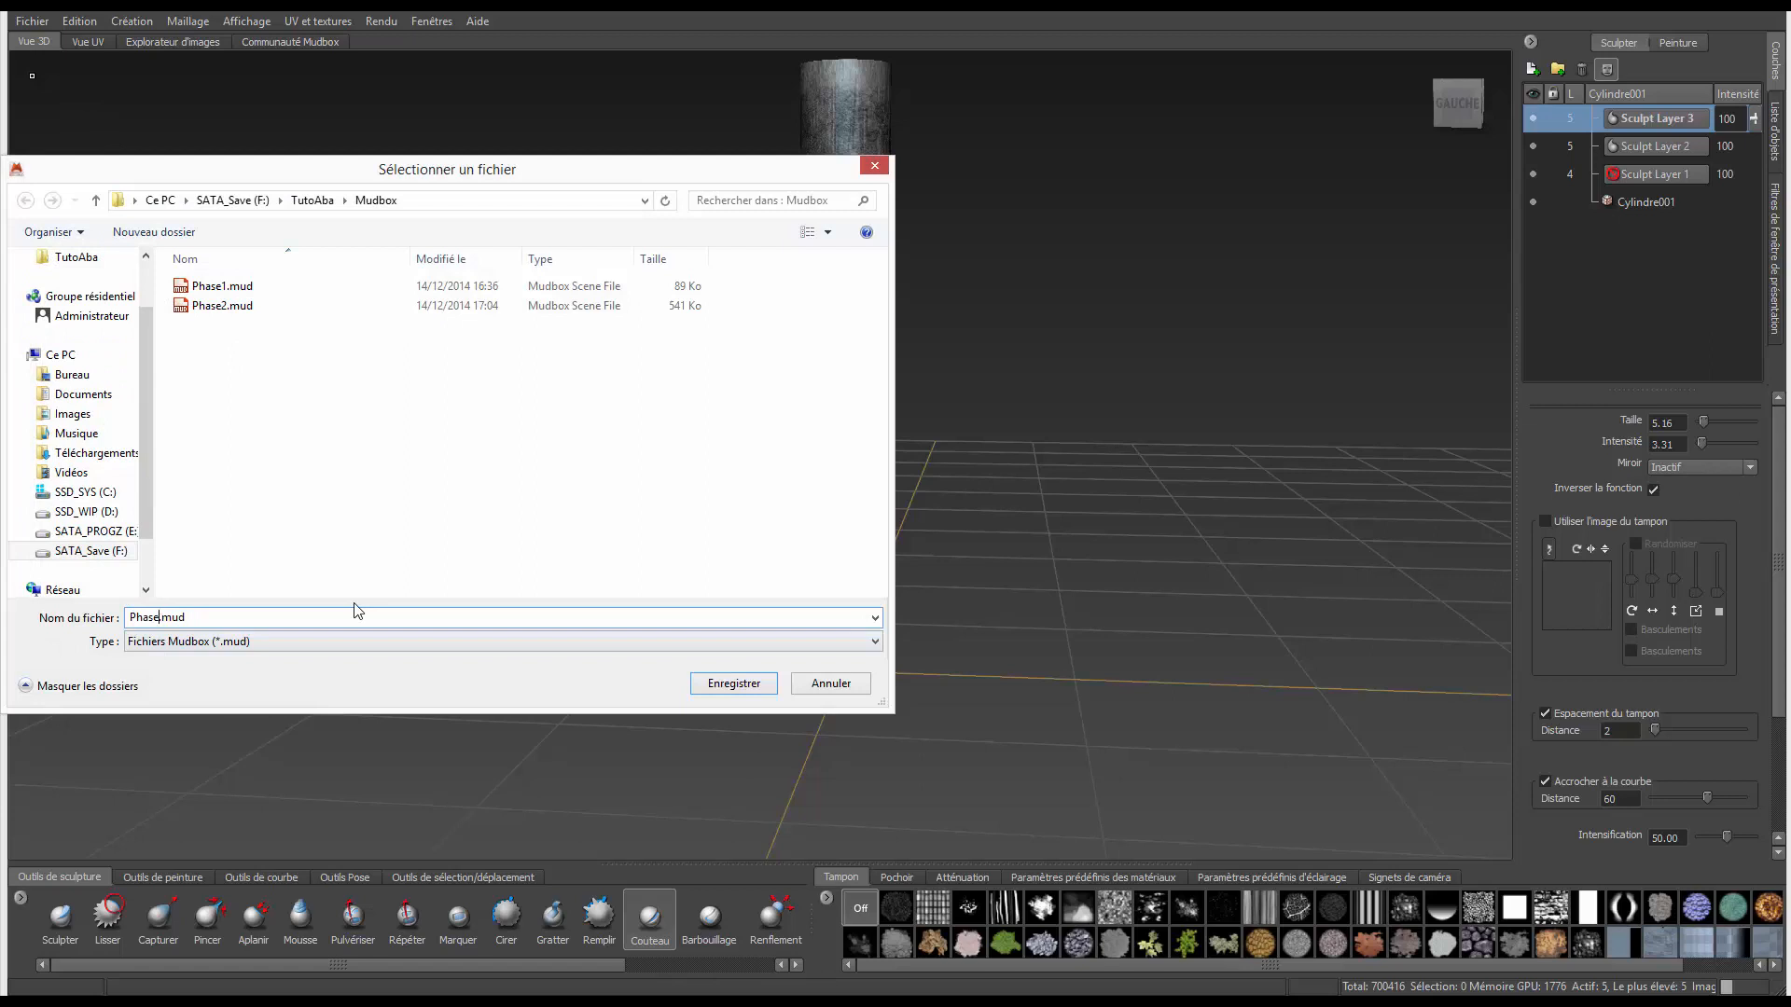
type("3")
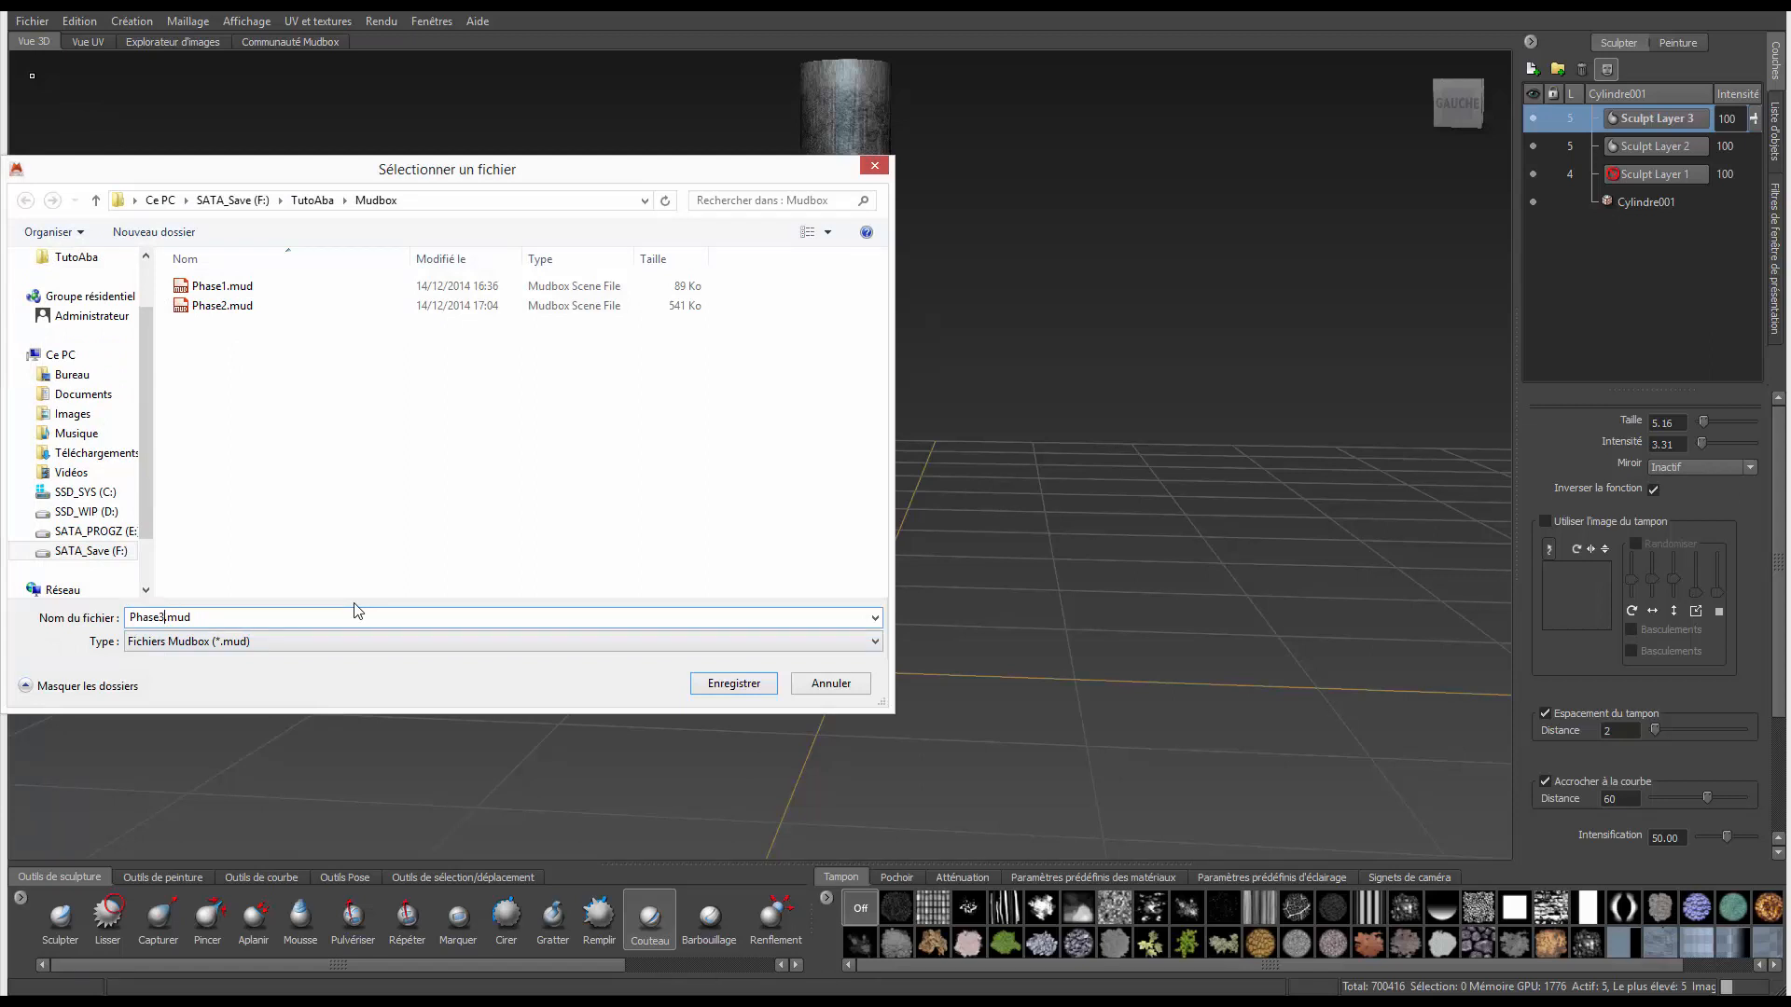